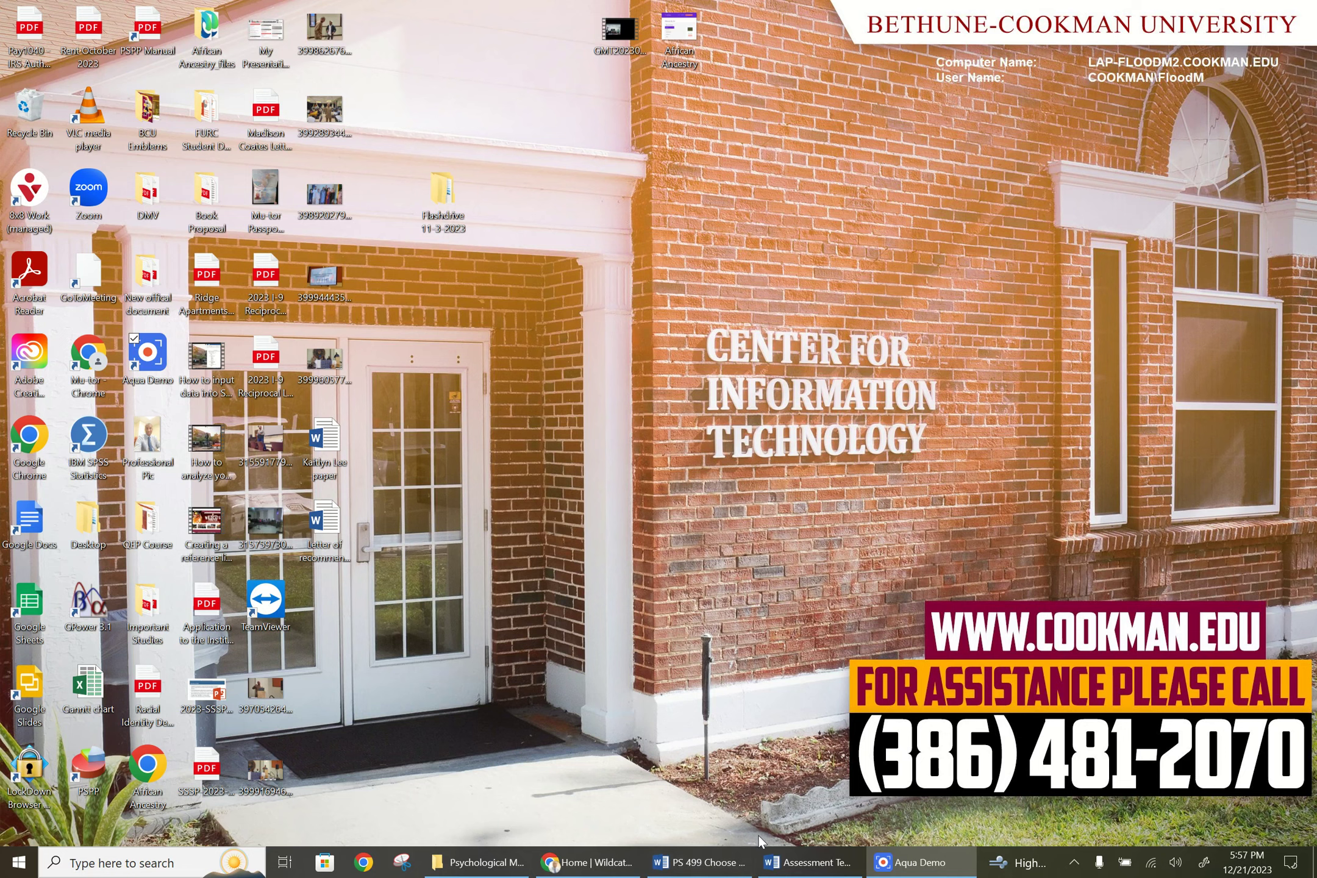
Switch to the PS 499 variables document in Word and point out the Attitudes toward Abortion Questionnaire in the first list entry
click(794, 865)
click(799, 863)
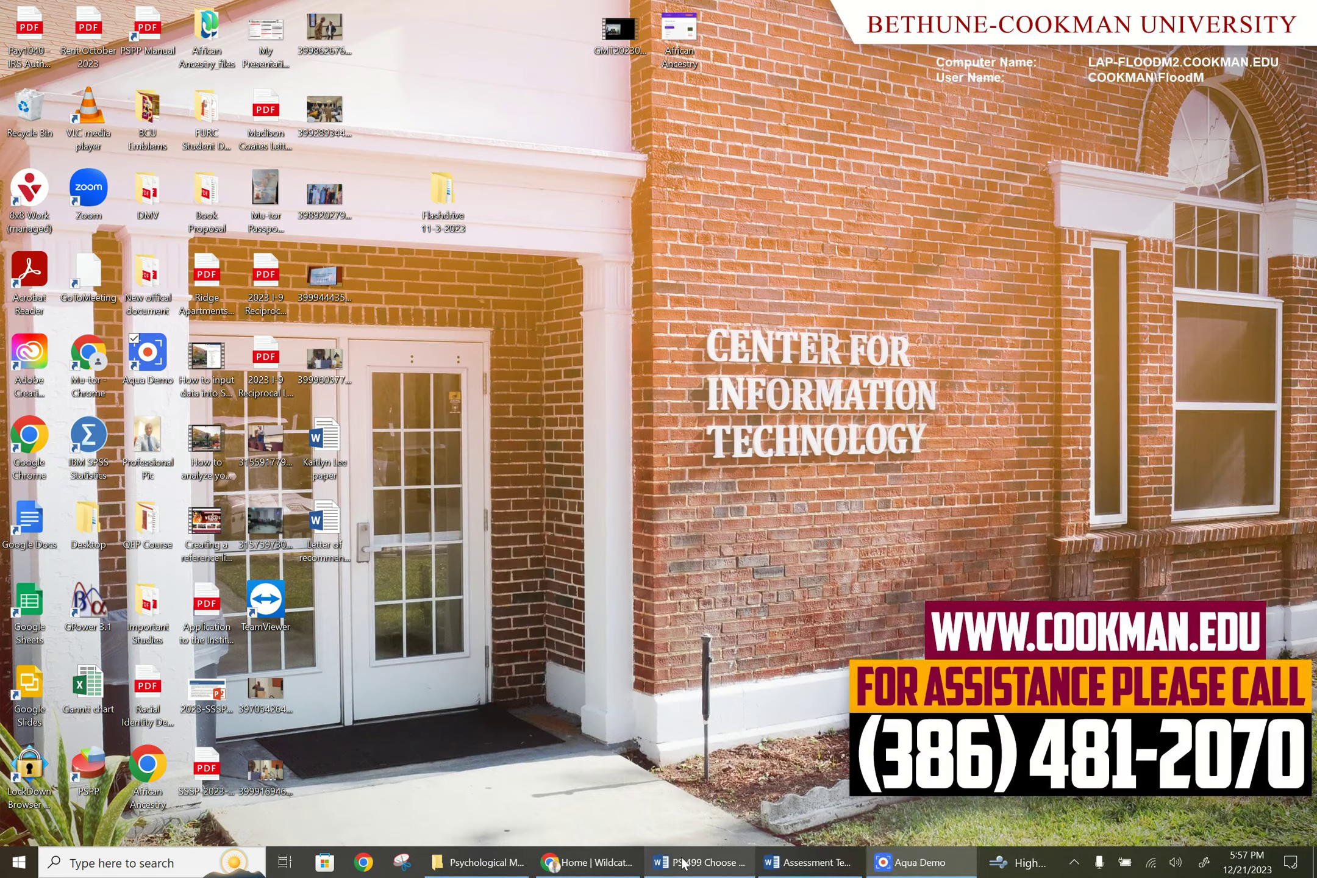
click(676, 866)
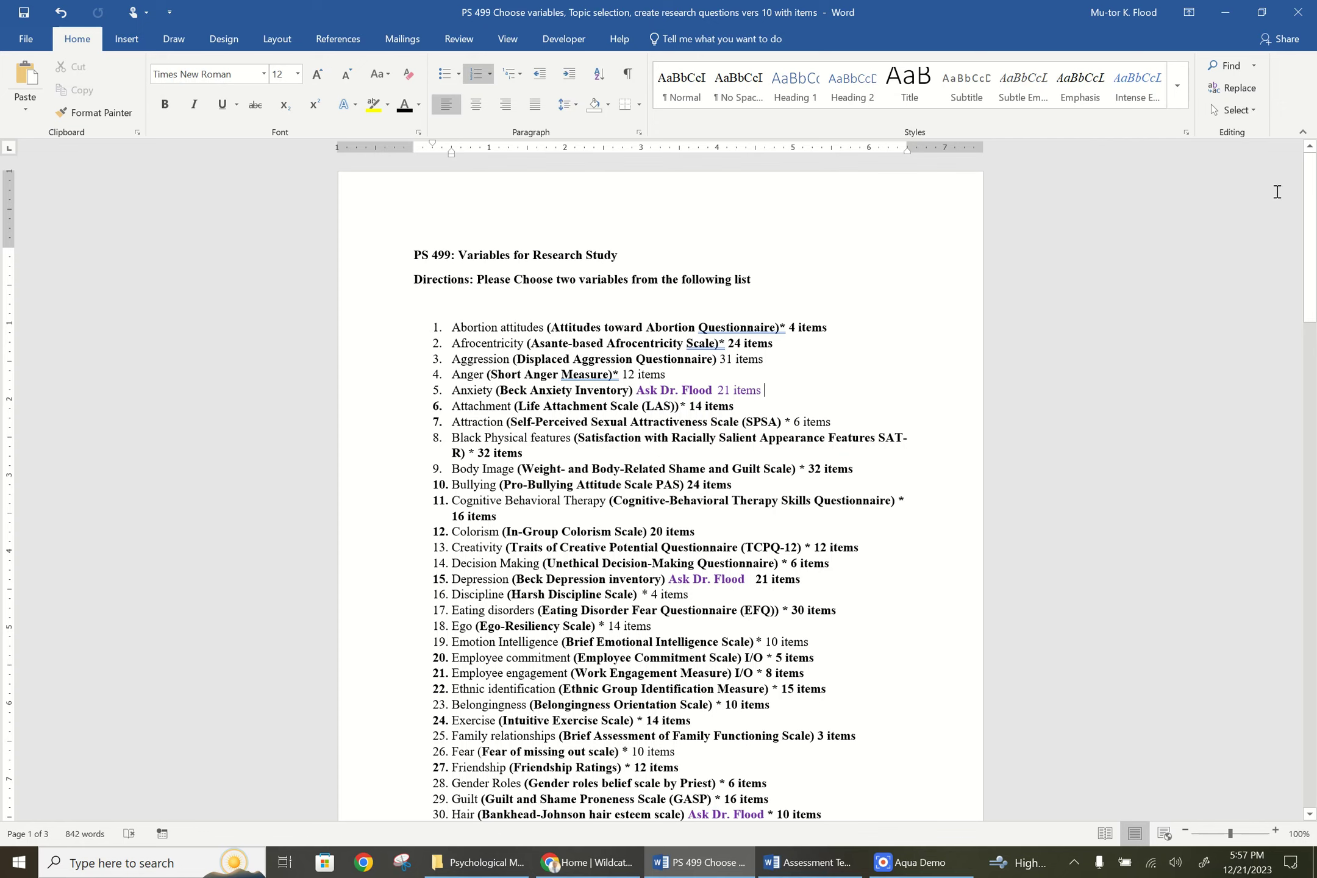
drag(1307, 194, 1303, 205)
drag(551, 285, 750, 288)
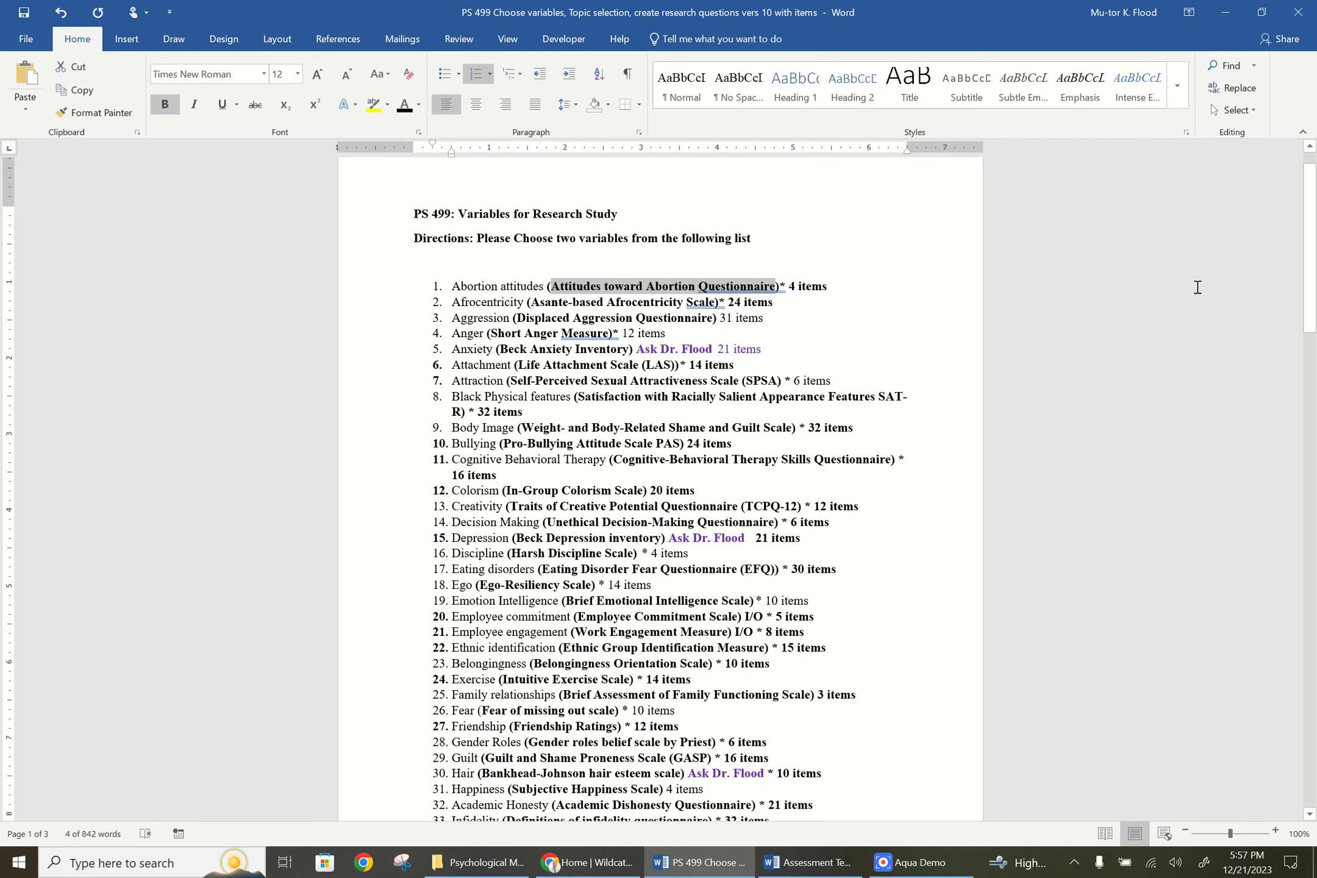
click(1095, 322)
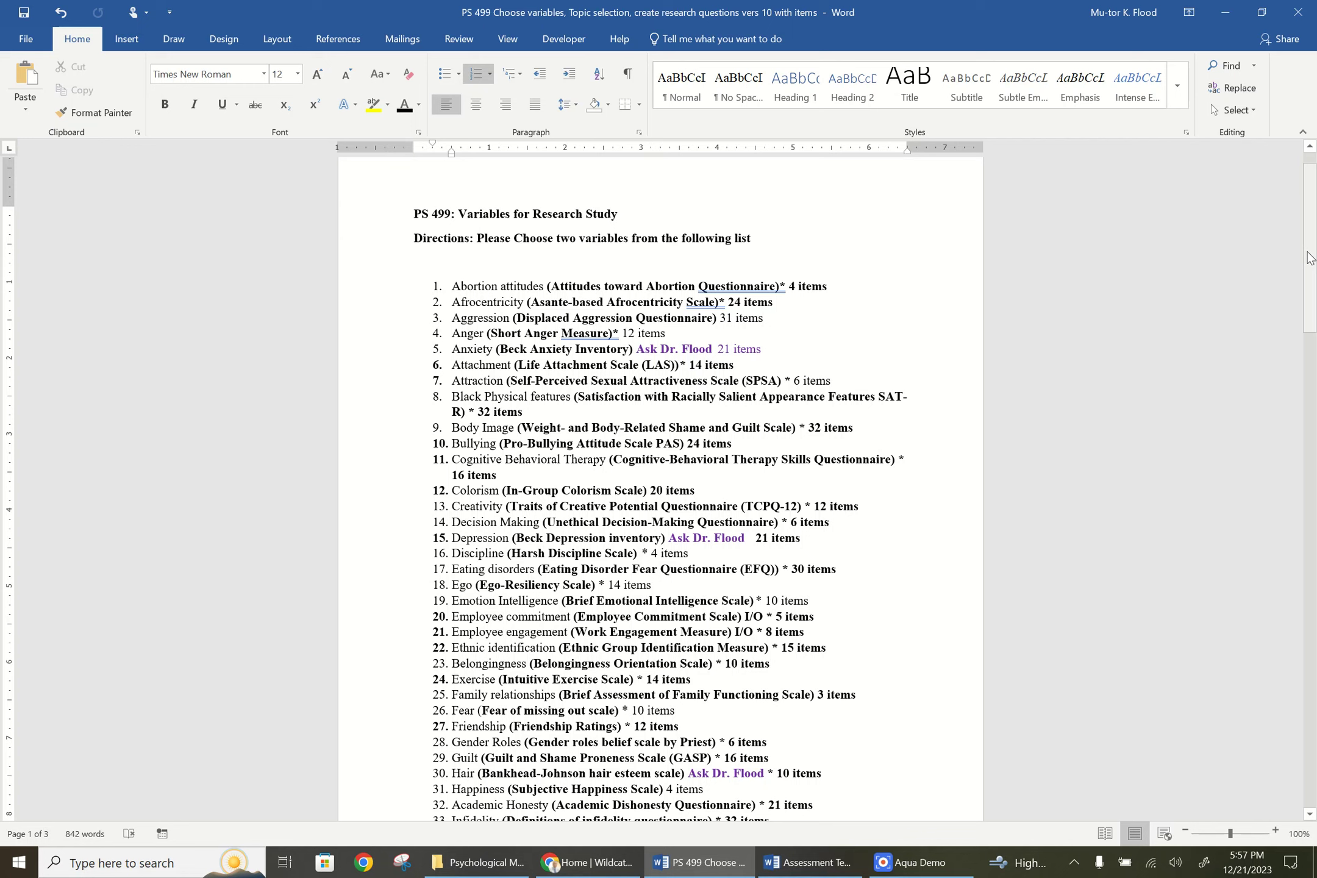
Copy the scale name "Harsh Discipline Scale" from item 16, Discipline, in the variables list
click(739, 793)
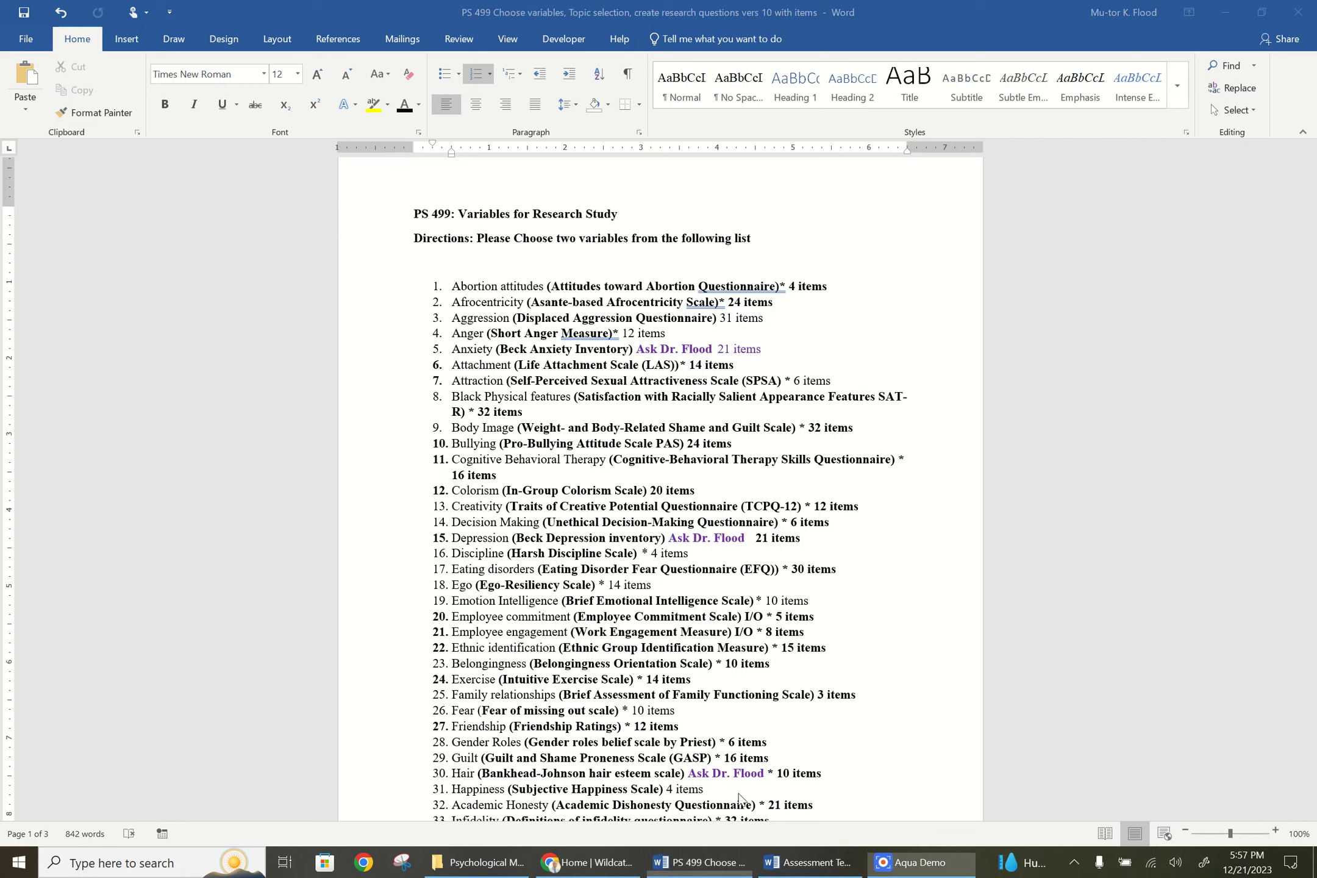
click(518, 554)
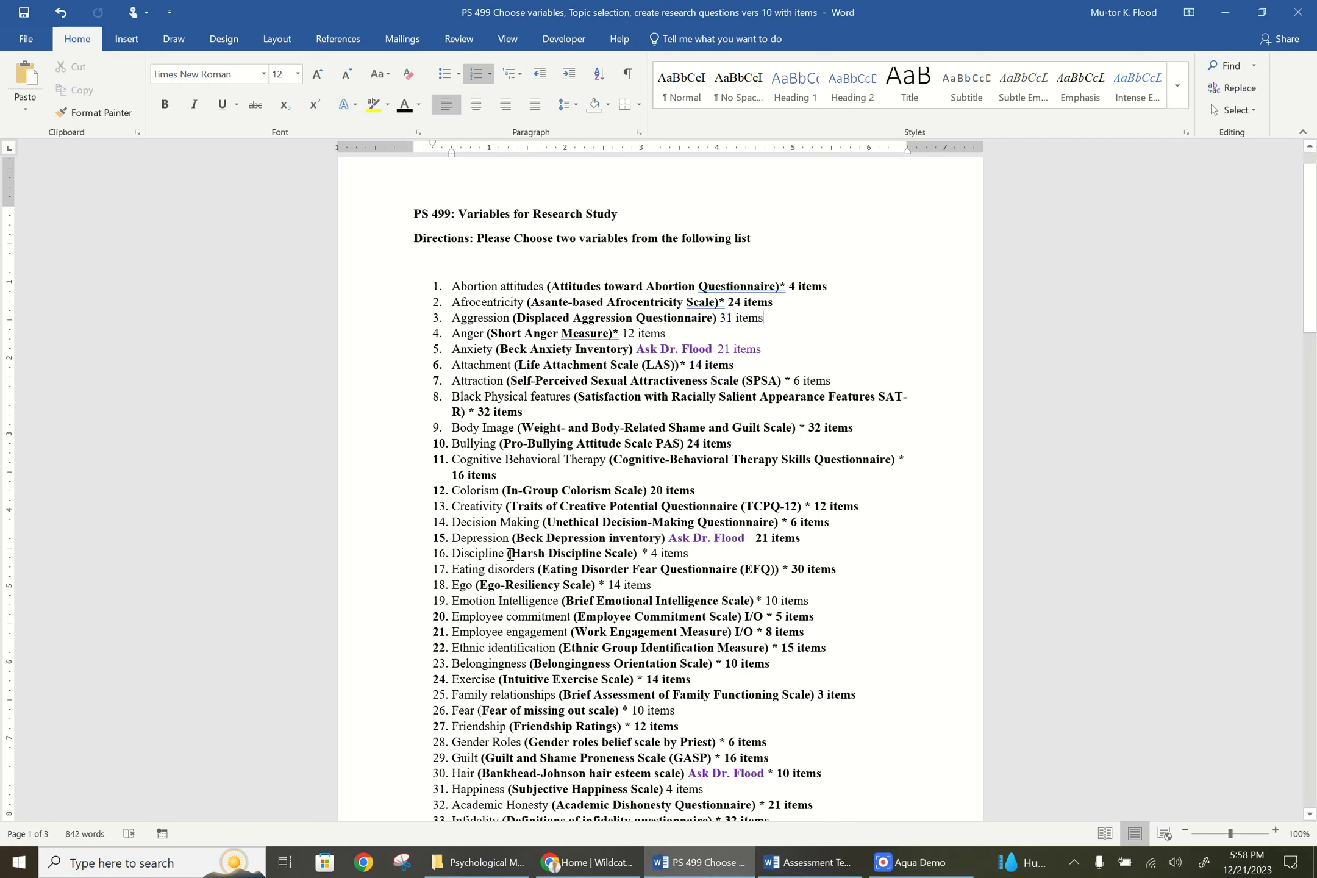
drag(510, 554, 635, 554)
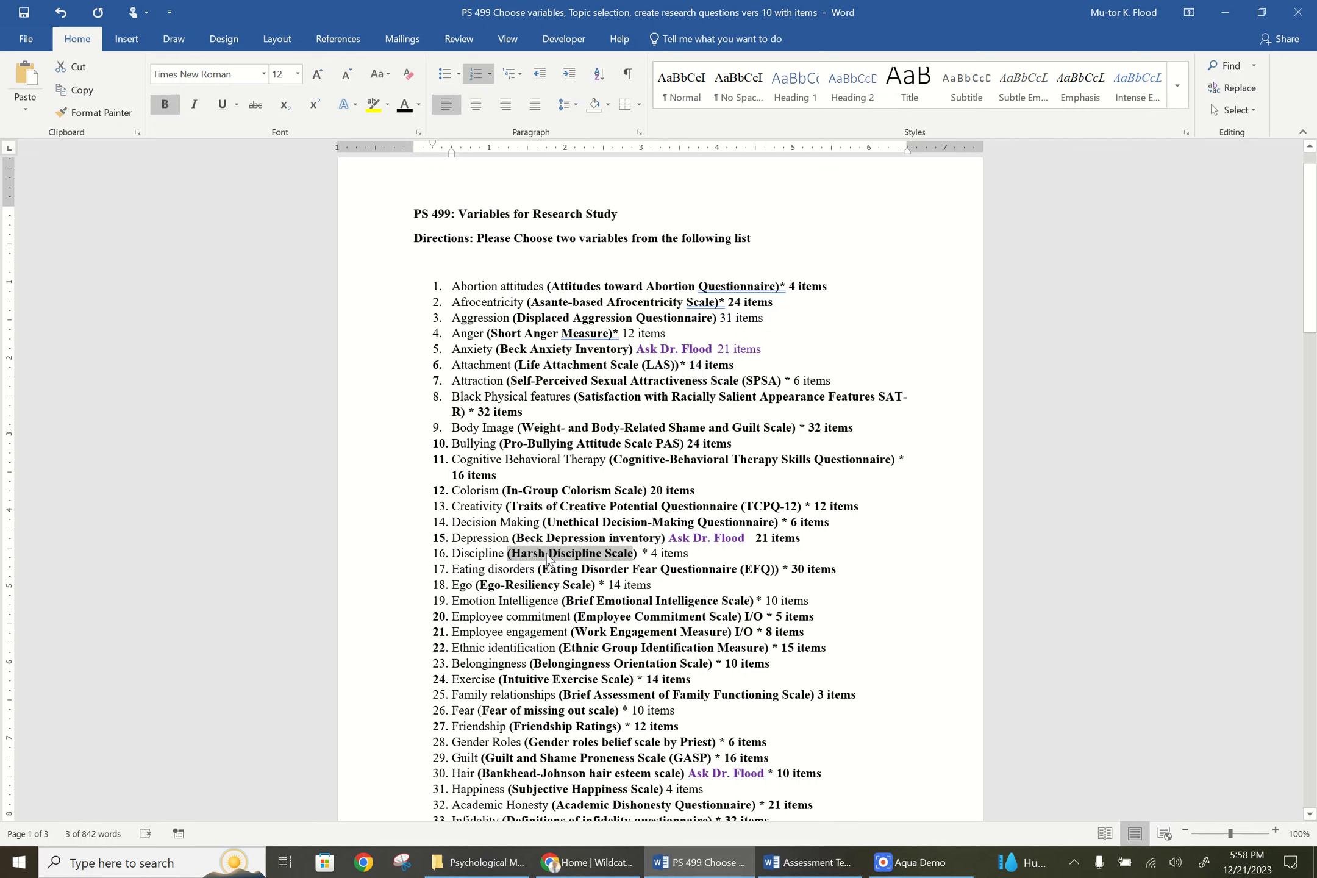
right_click(548, 557)
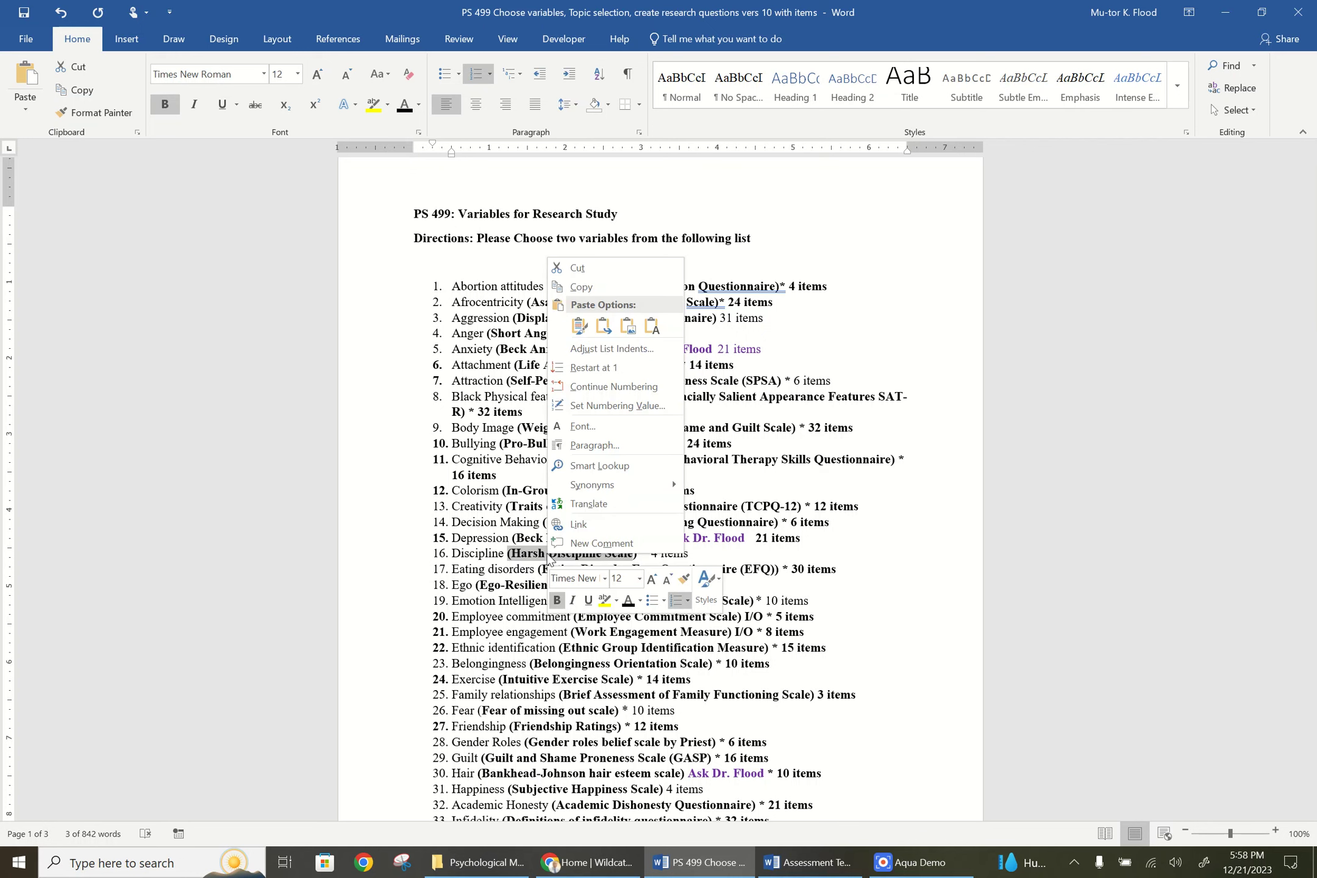
click(619, 287)
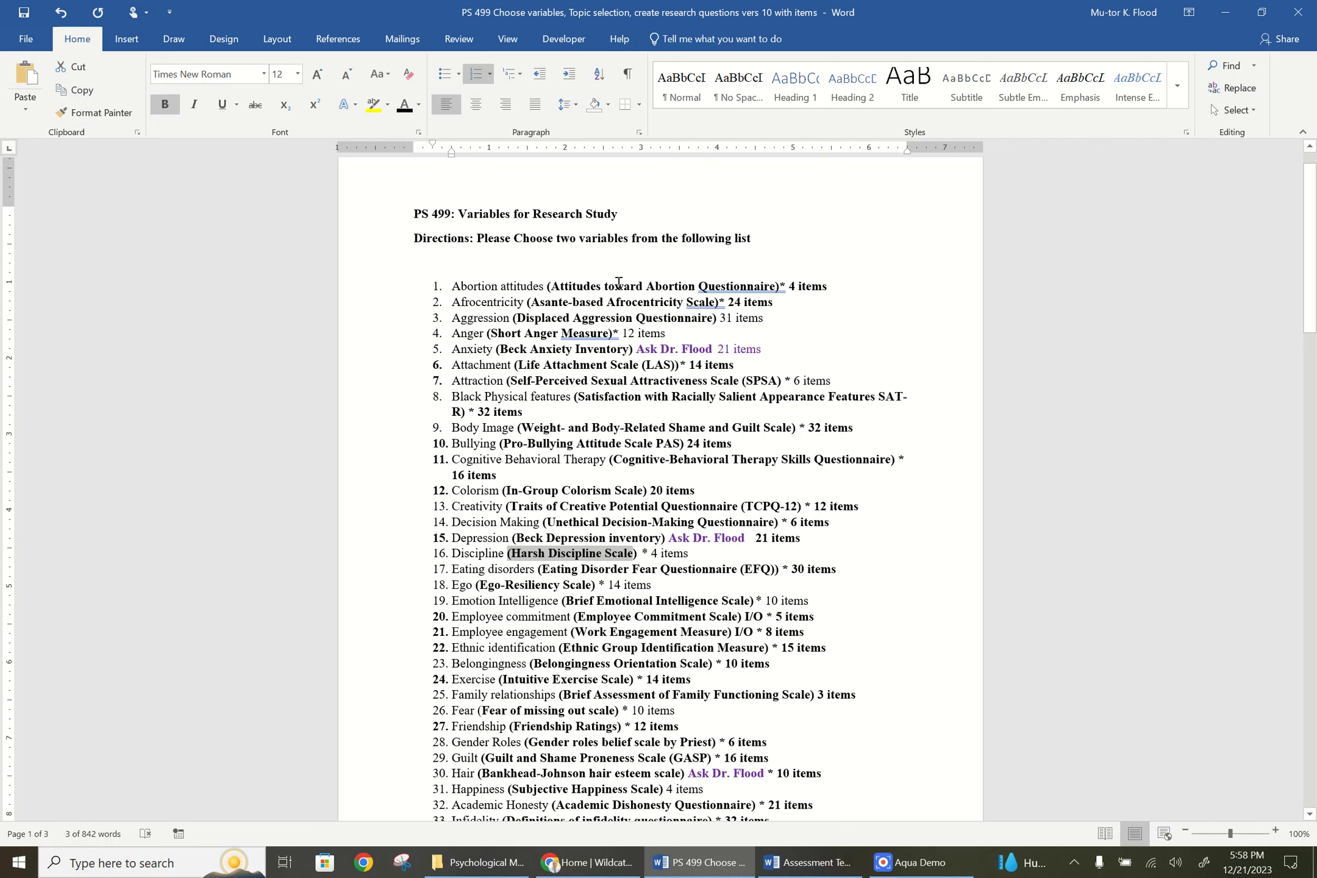
Switch to Chrome and go from the WildCat Web page through the BCU Library page to the library's A-Z databases
click(586, 864)
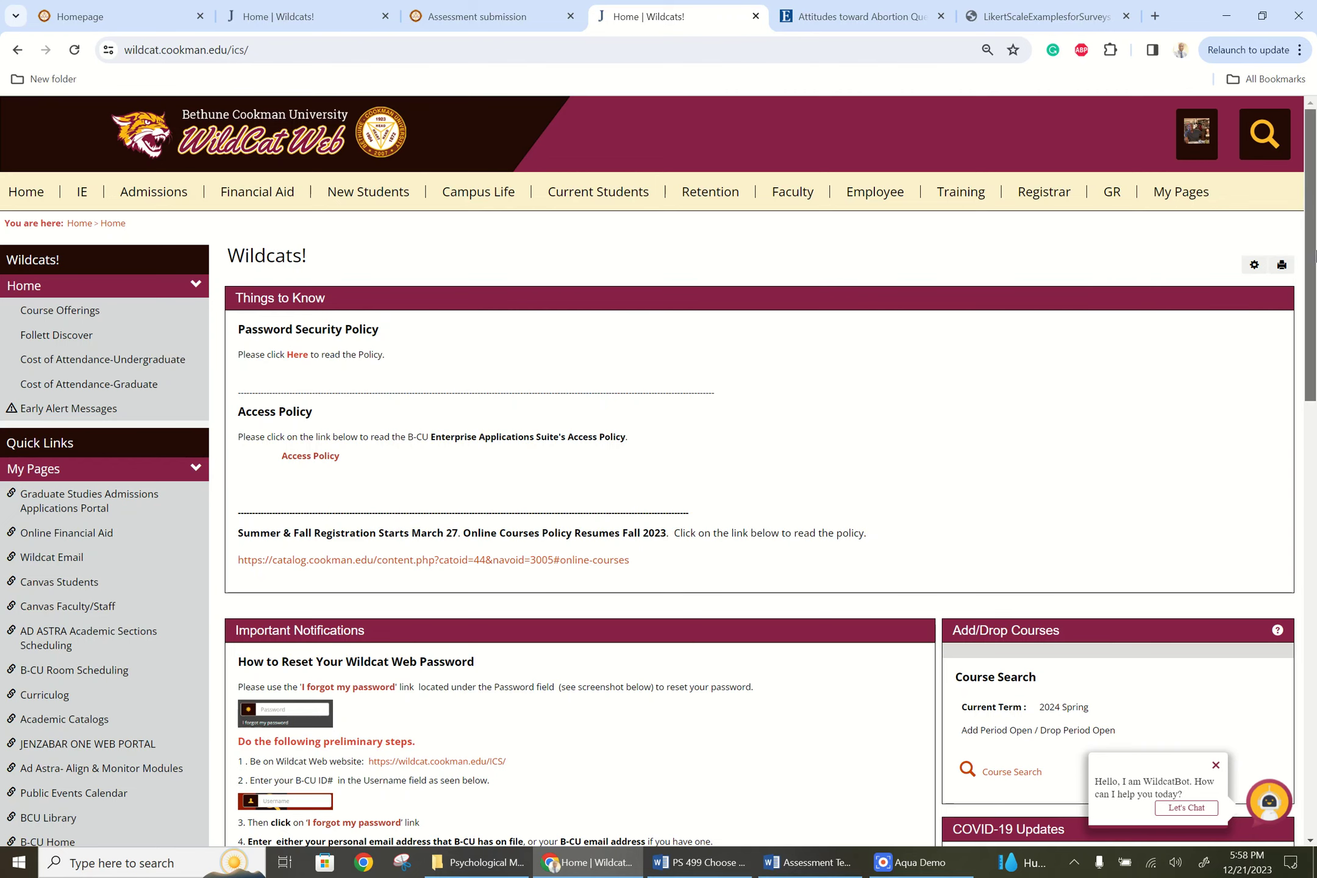
scroll(1312, 263, down, 1)
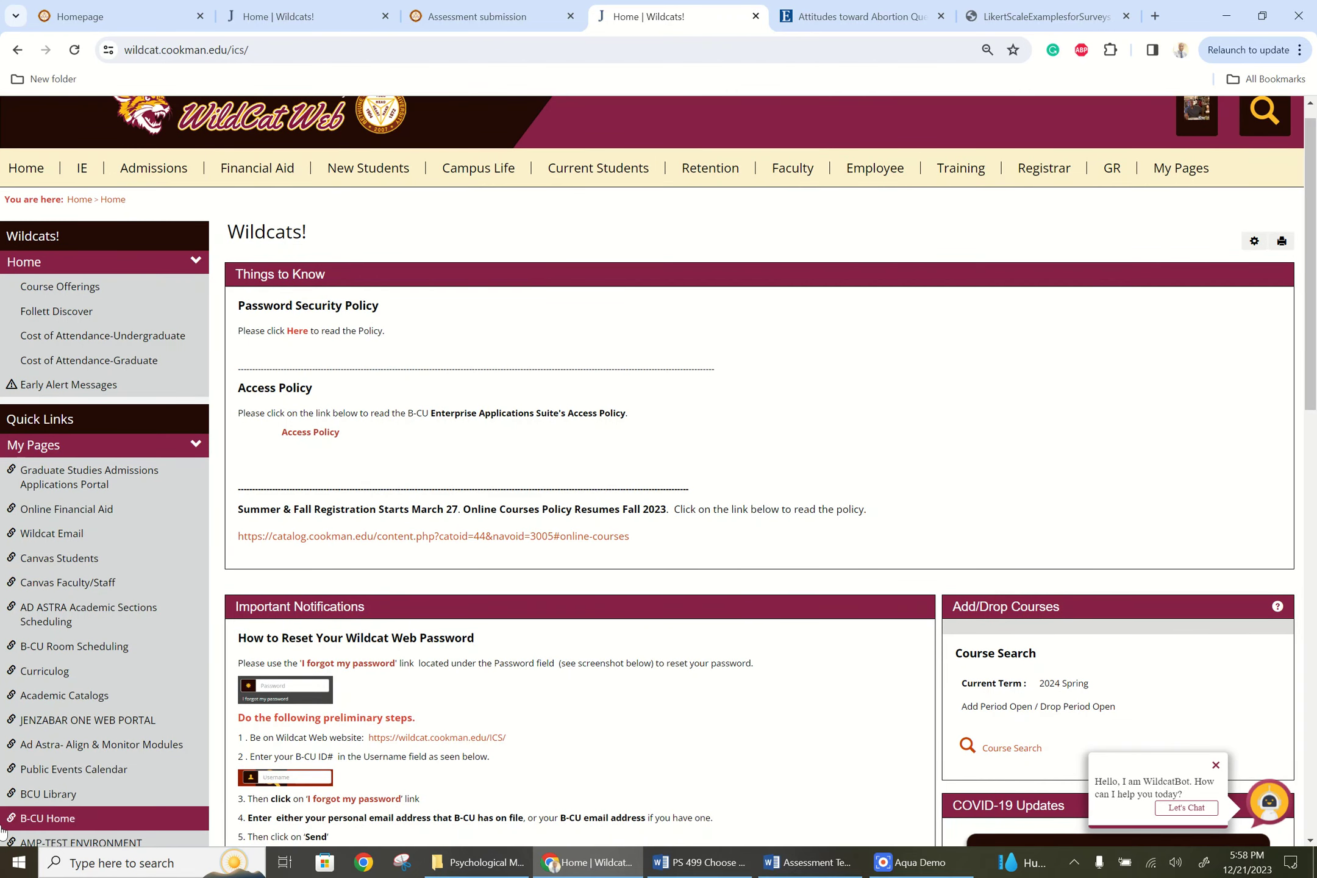
click(48, 799)
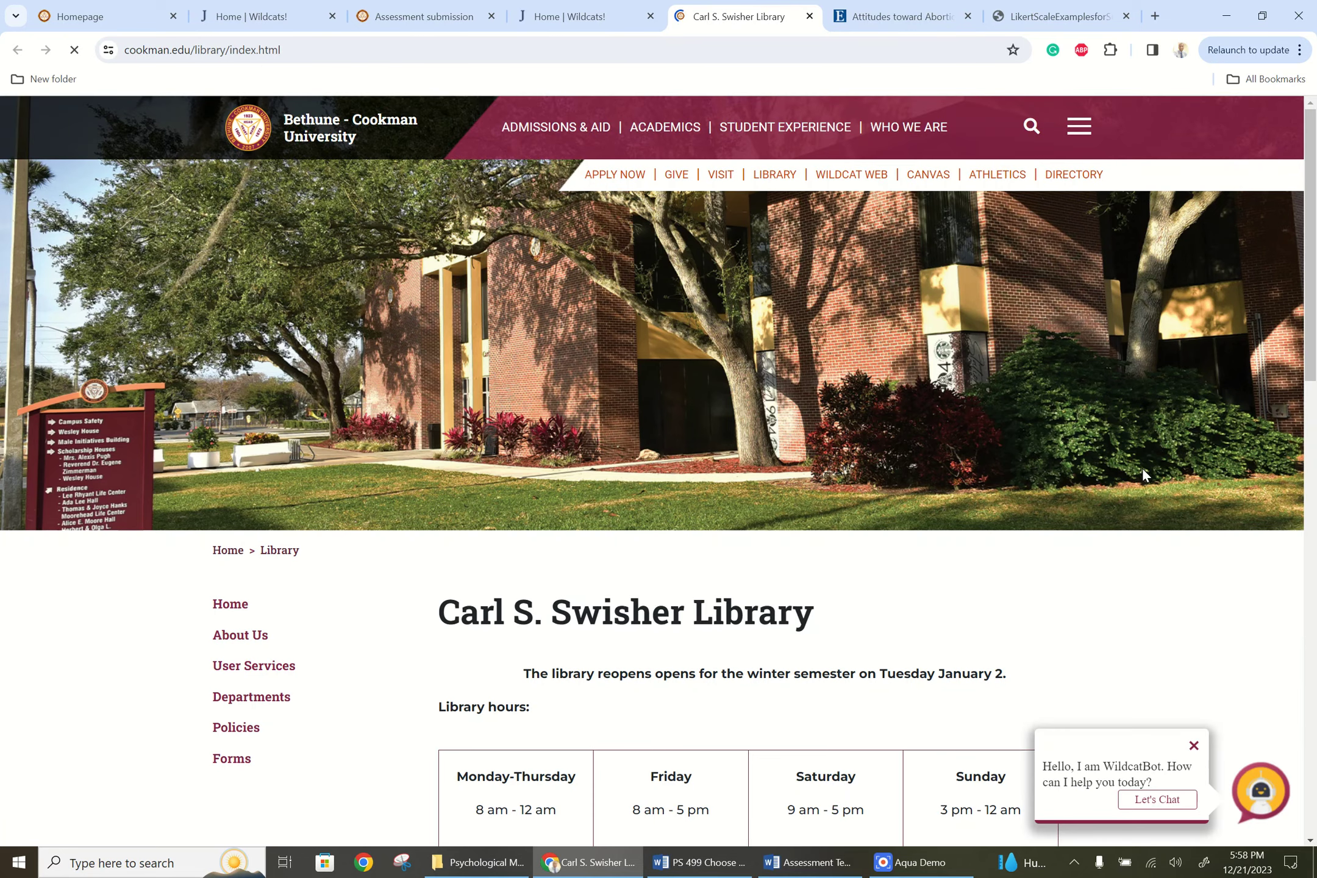
scroll(1310, 381, down, 2)
drag(1310, 381, 1280, 610)
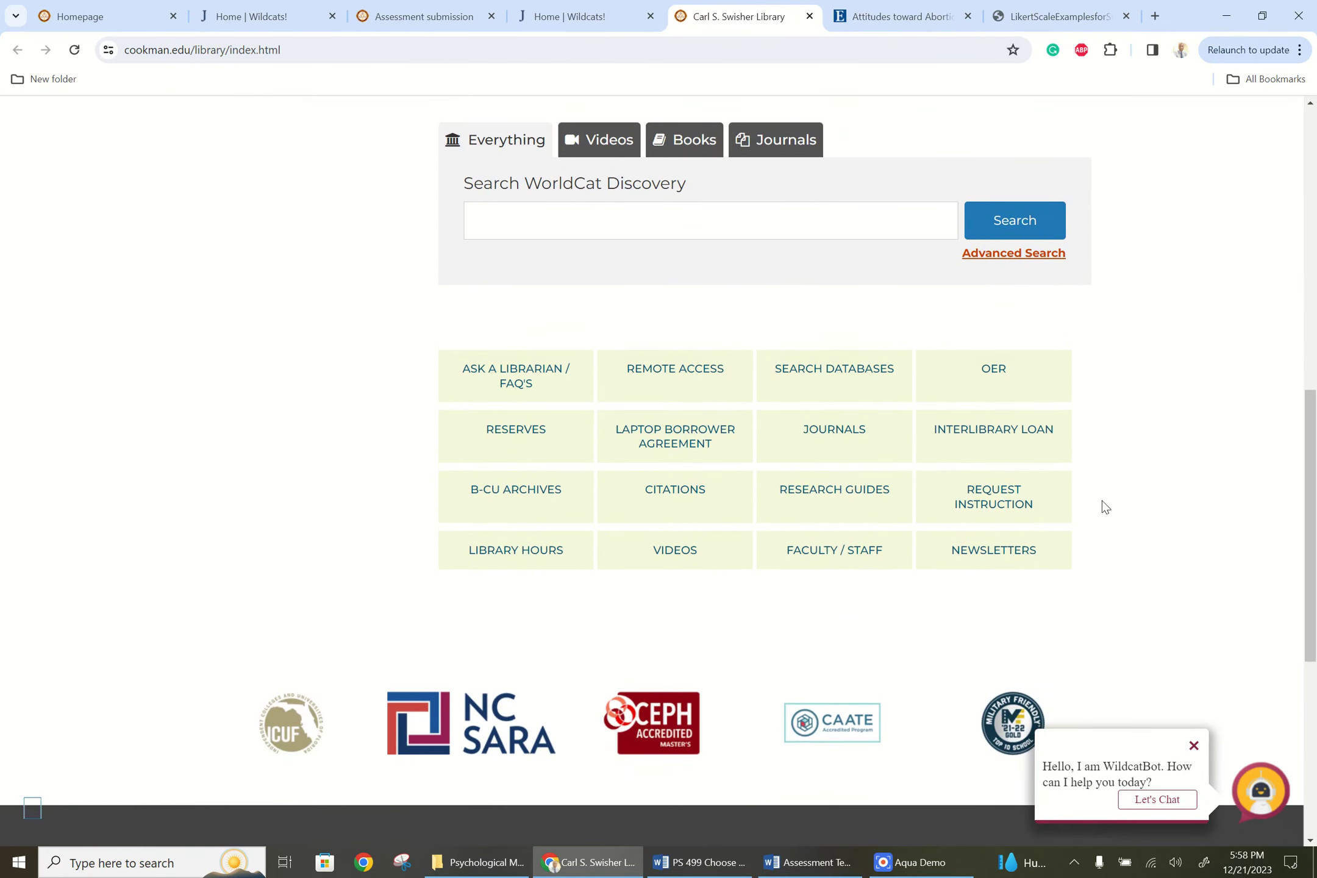
click(854, 380)
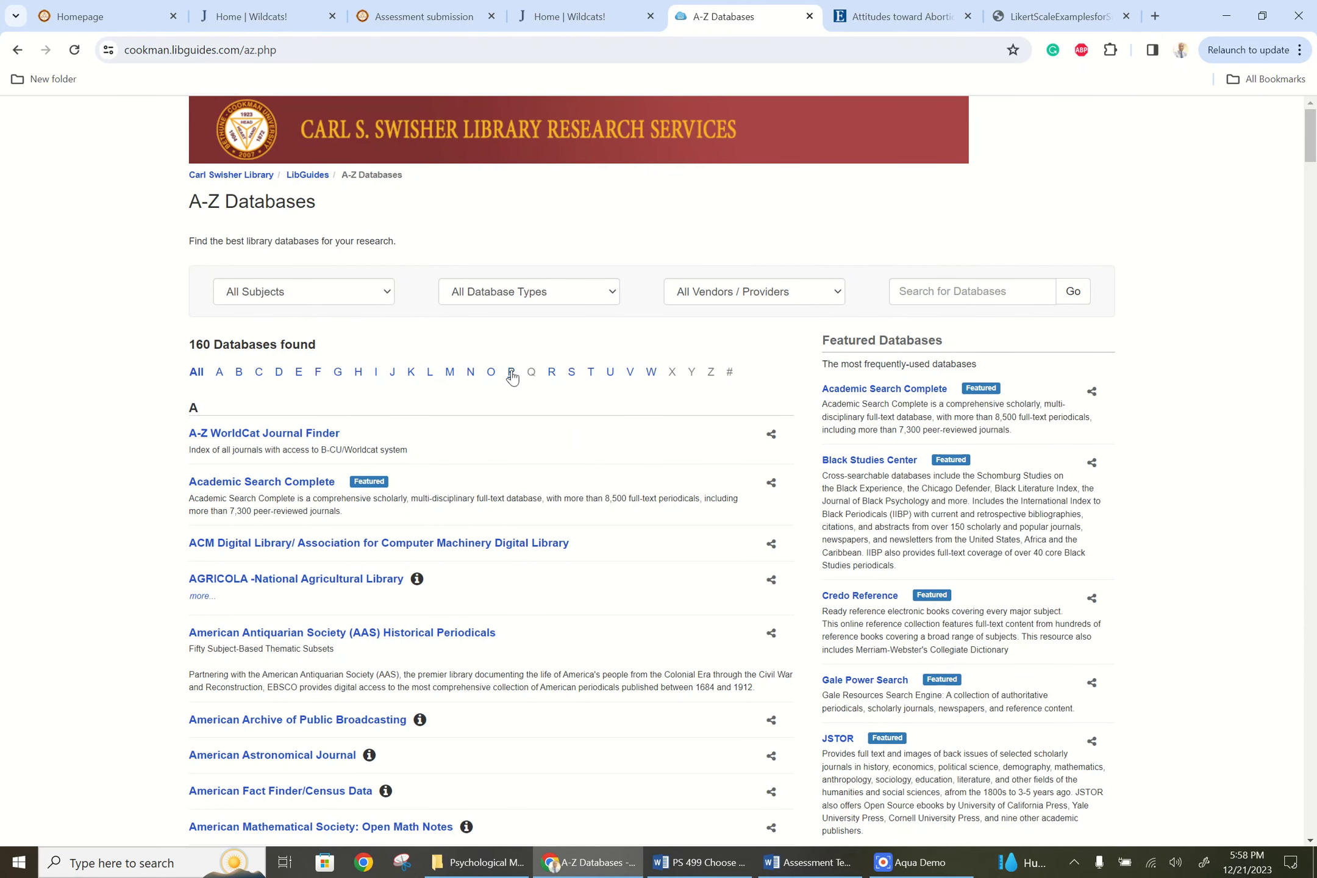
Filter the A-Z database list to the letter P and open the PsycTESTS database
click(511, 372)
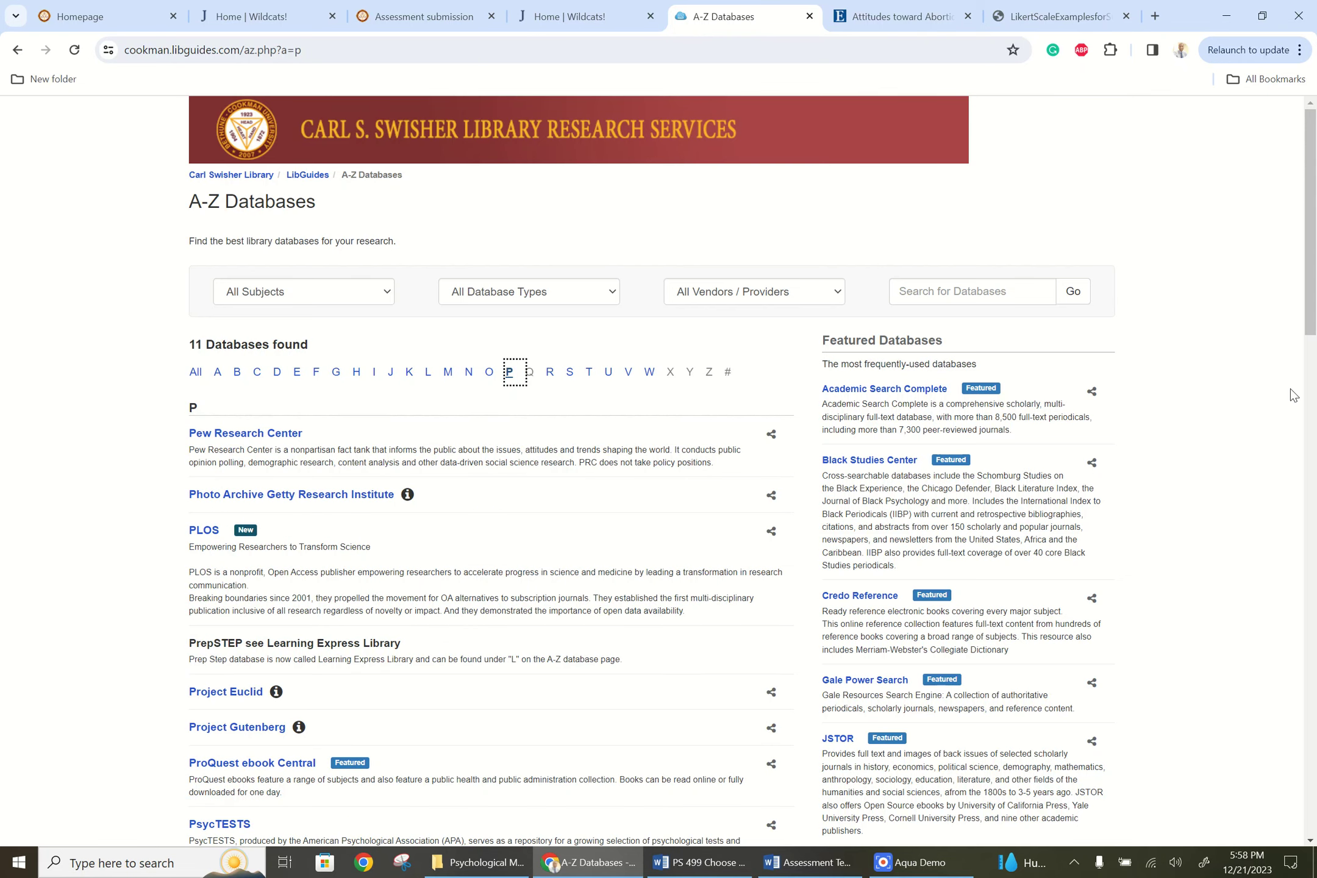
drag(1311, 338, 1311, 424)
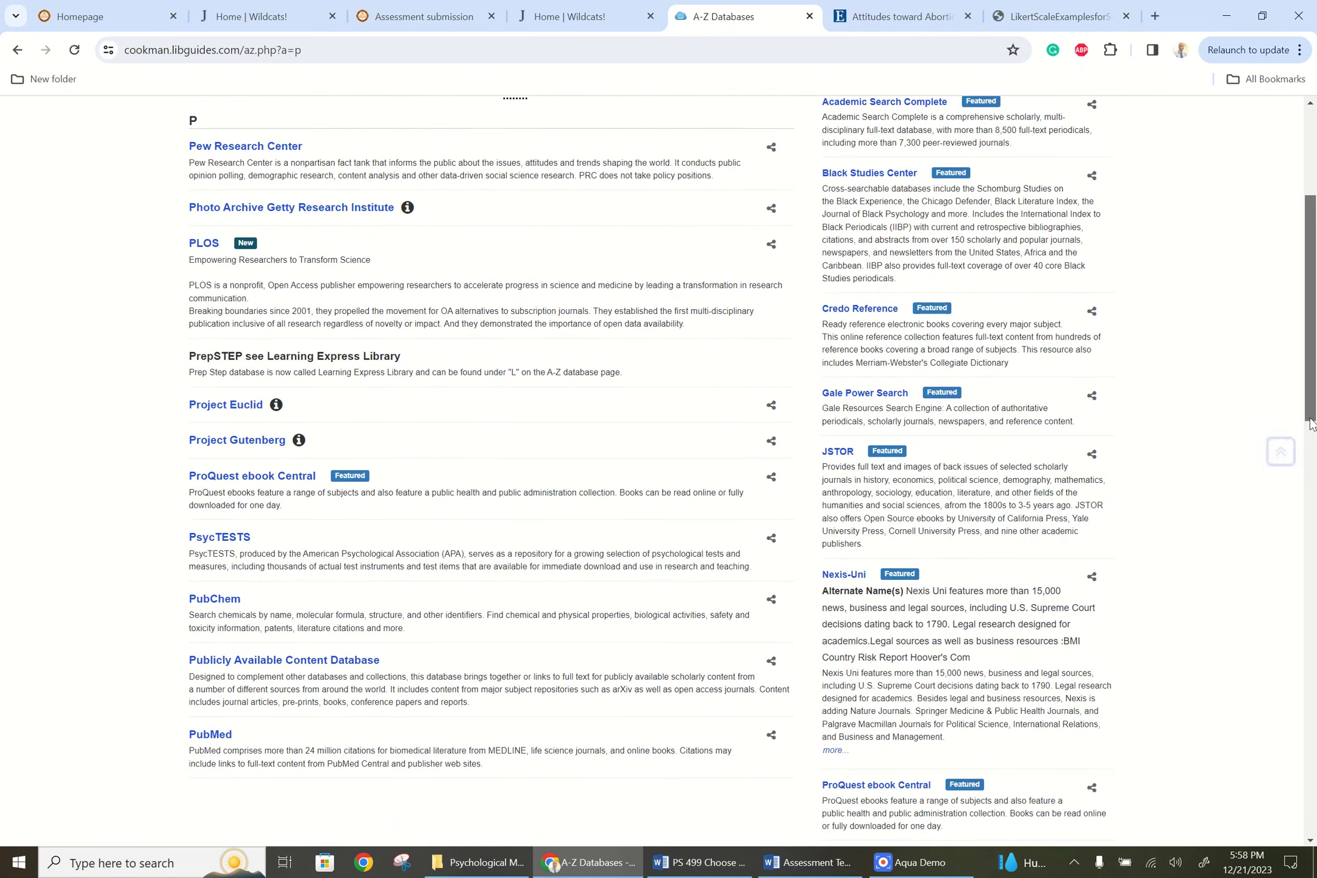
click(216, 544)
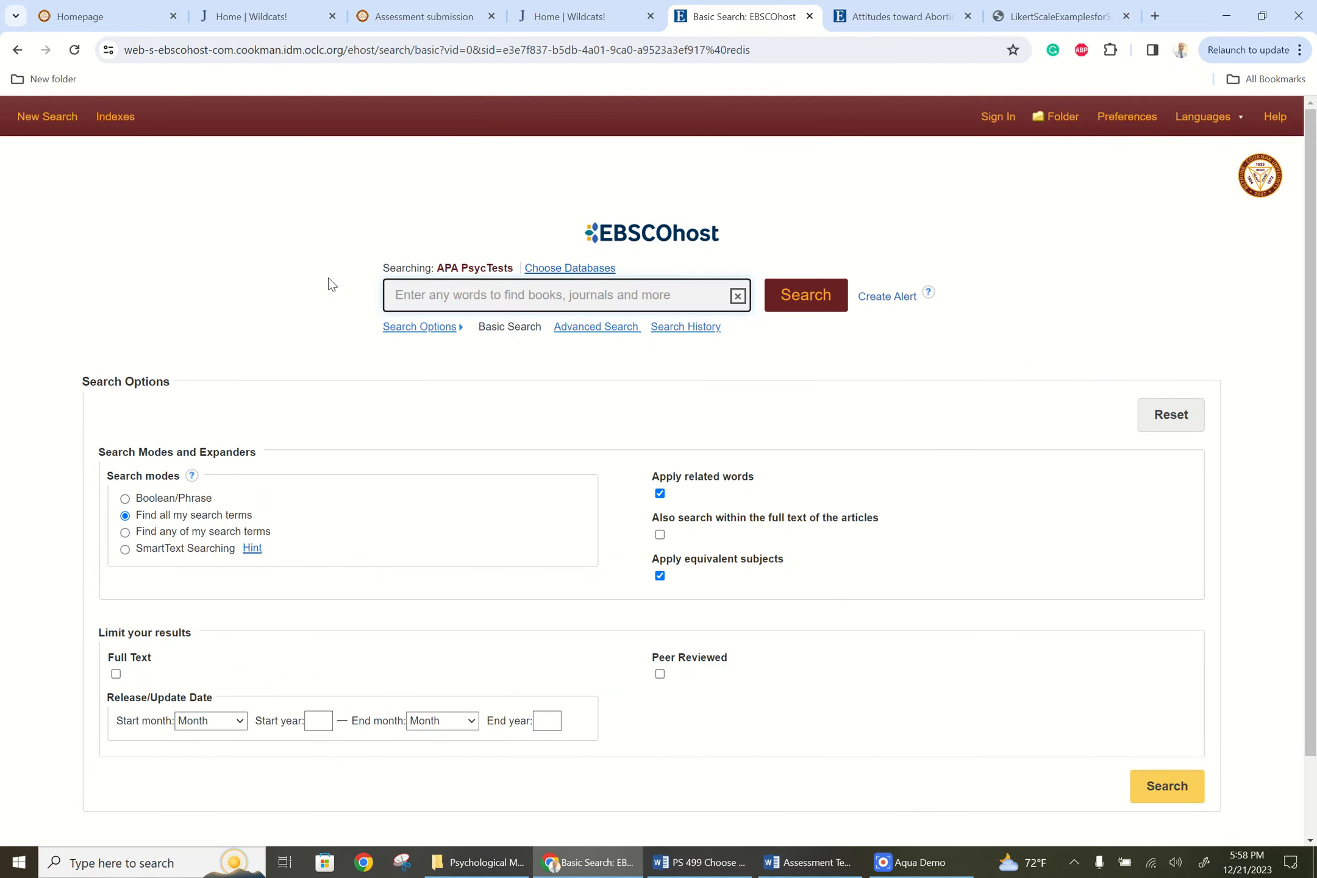
Search APA PsycTests for the pasted name "Harsh Discipline Scale", removing the stray opening parenthesis
right_click(427, 295)
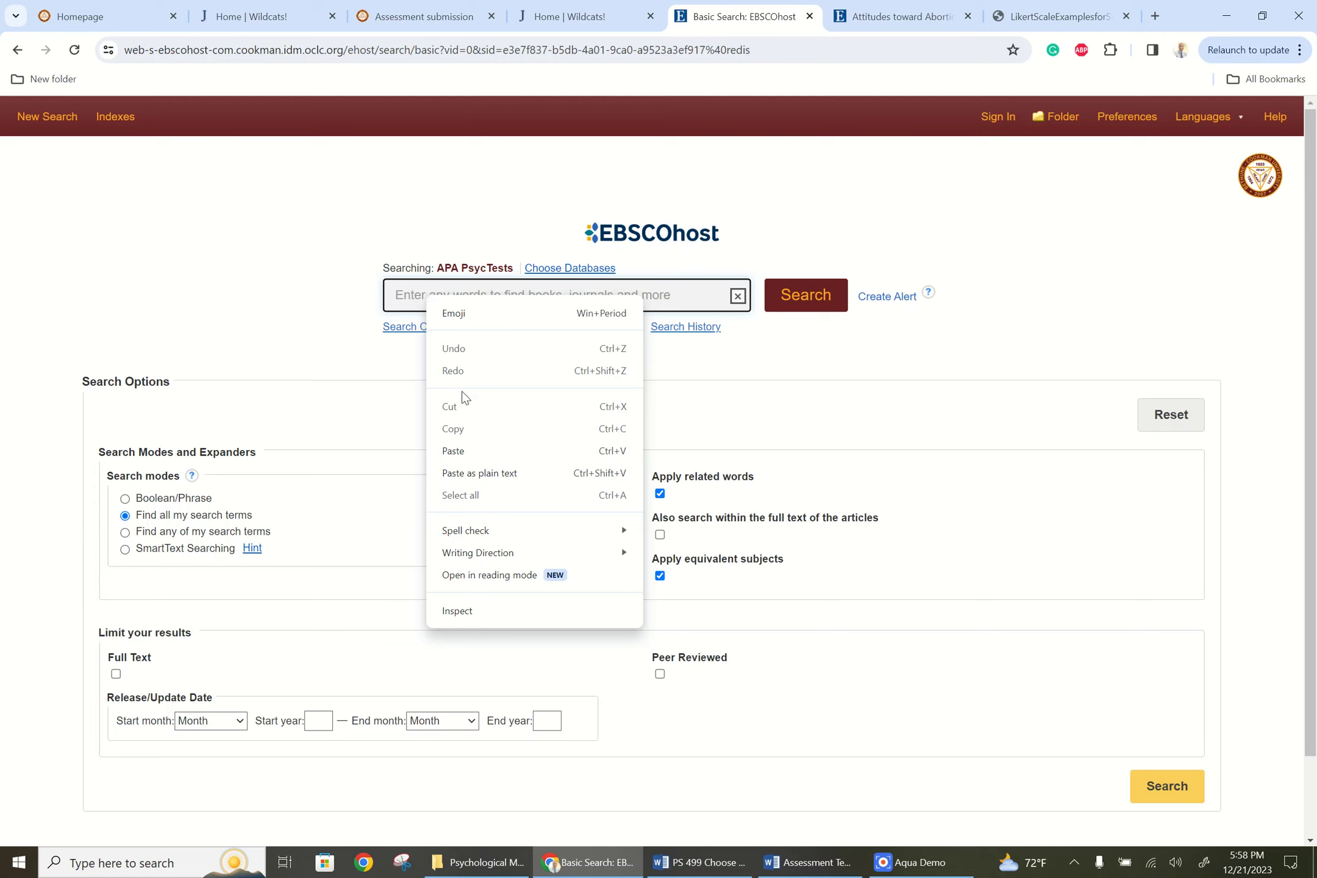
click(454, 451)
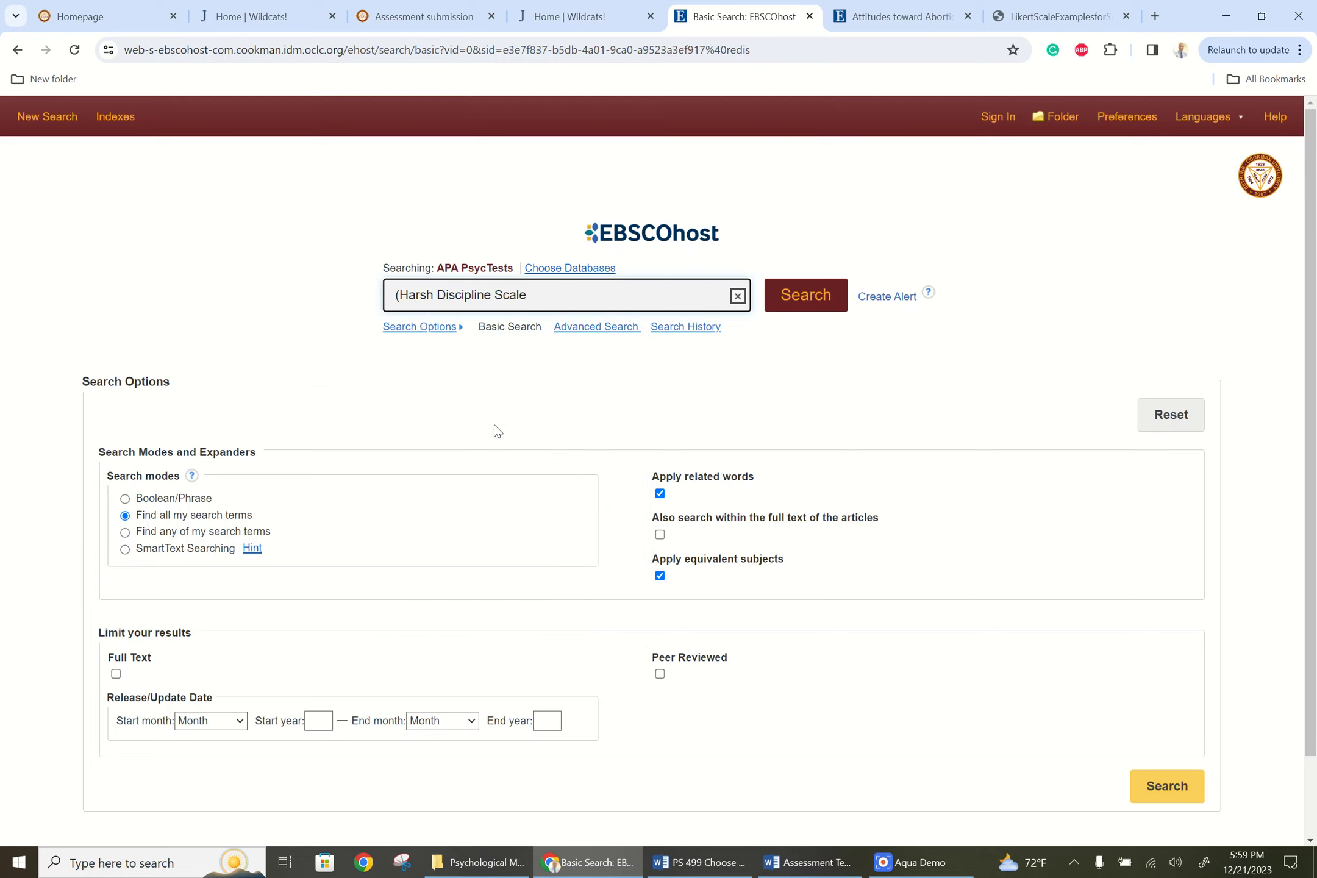
key(BackSpace)
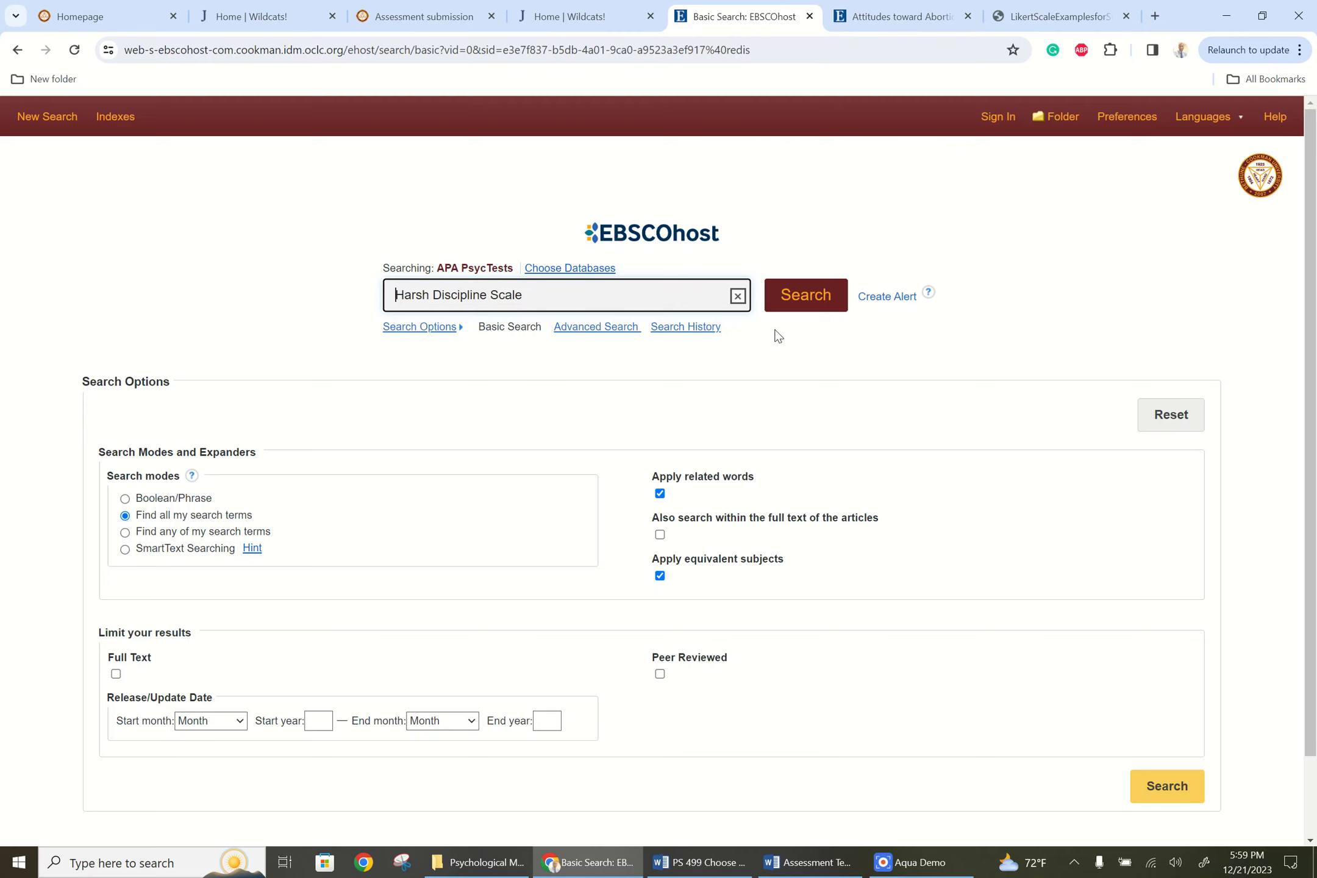
click(803, 307)
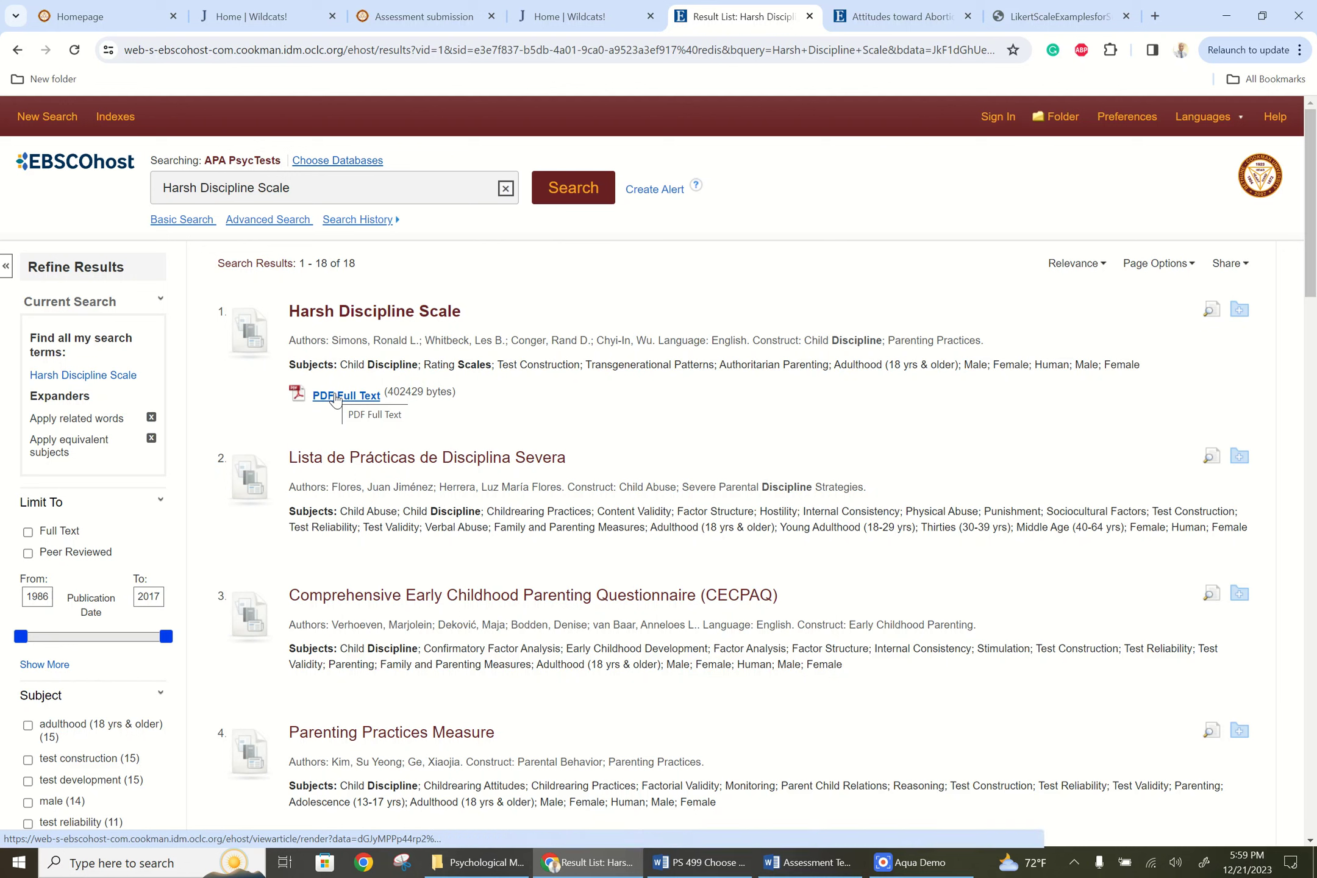
Open the full-text PDF of the Harsh Discipline Scale and review the response categories under Test Format
click(335, 398)
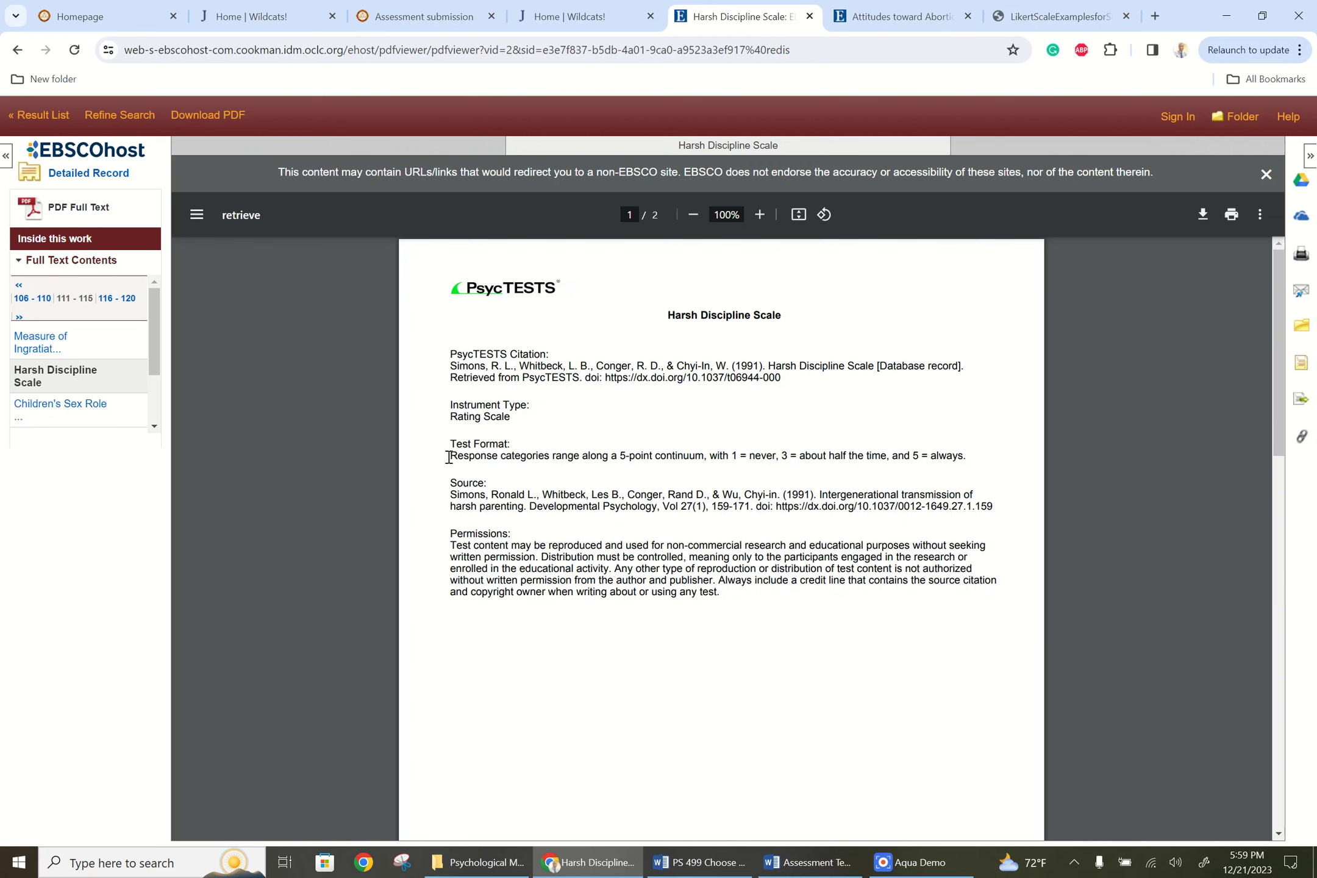
drag(450, 457, 717, 460)
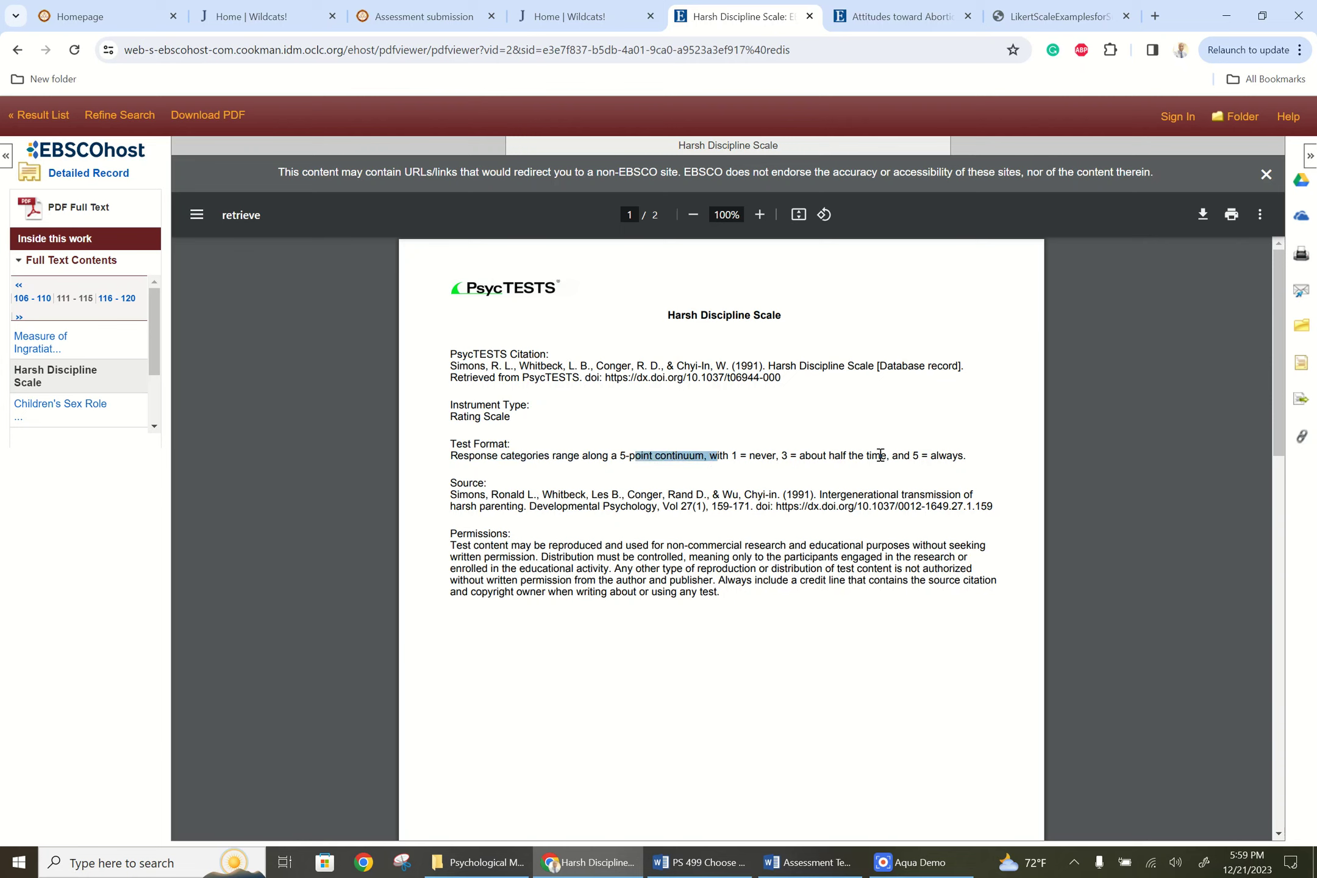
click(968, 458)
Review the scale's items on page 2 and highlight the response anchors from never to always under Test Format on page 1
drag(1282, 312, 1262, 580)
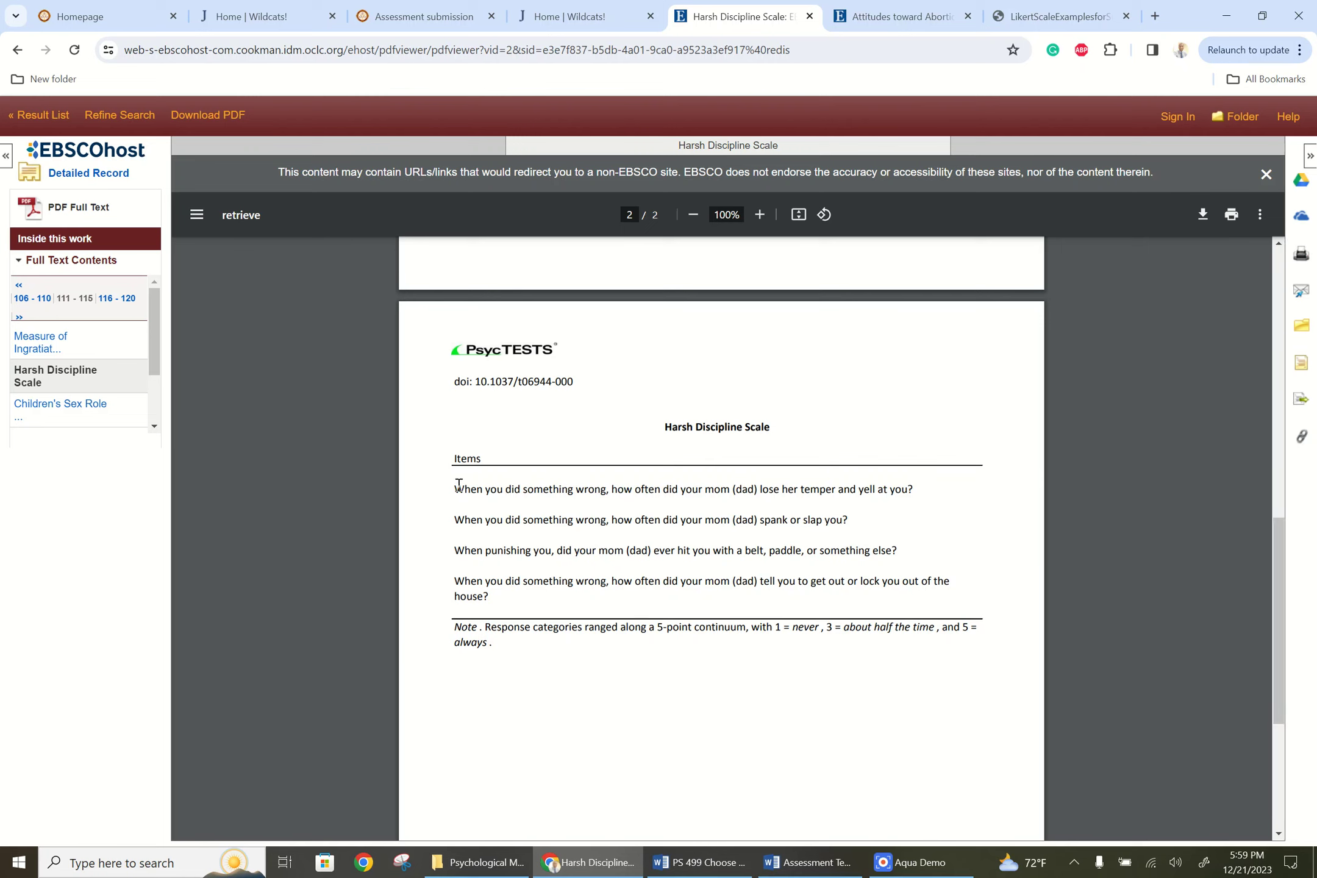
drag(454, 488, 498, 601)
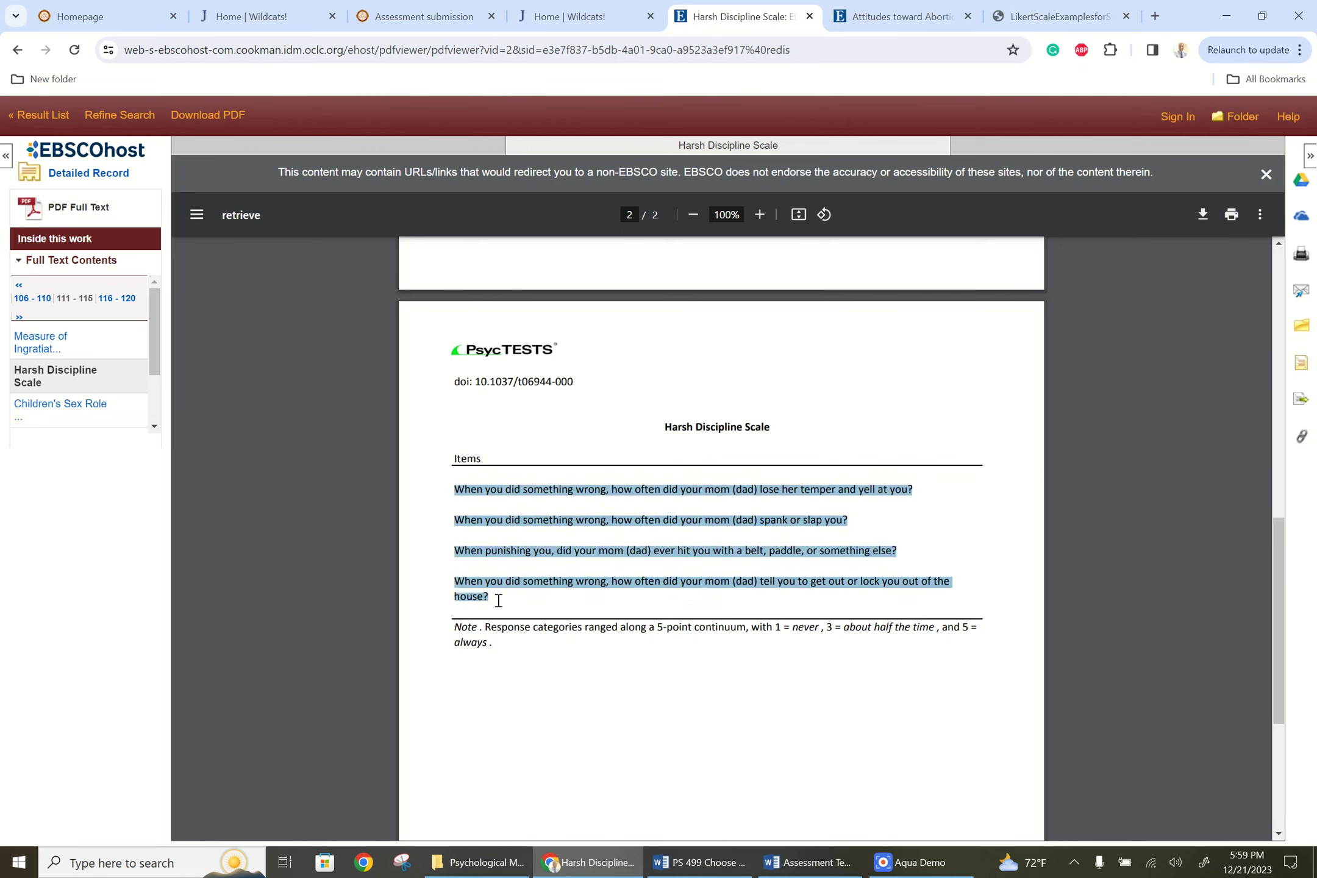
click(526, 707)
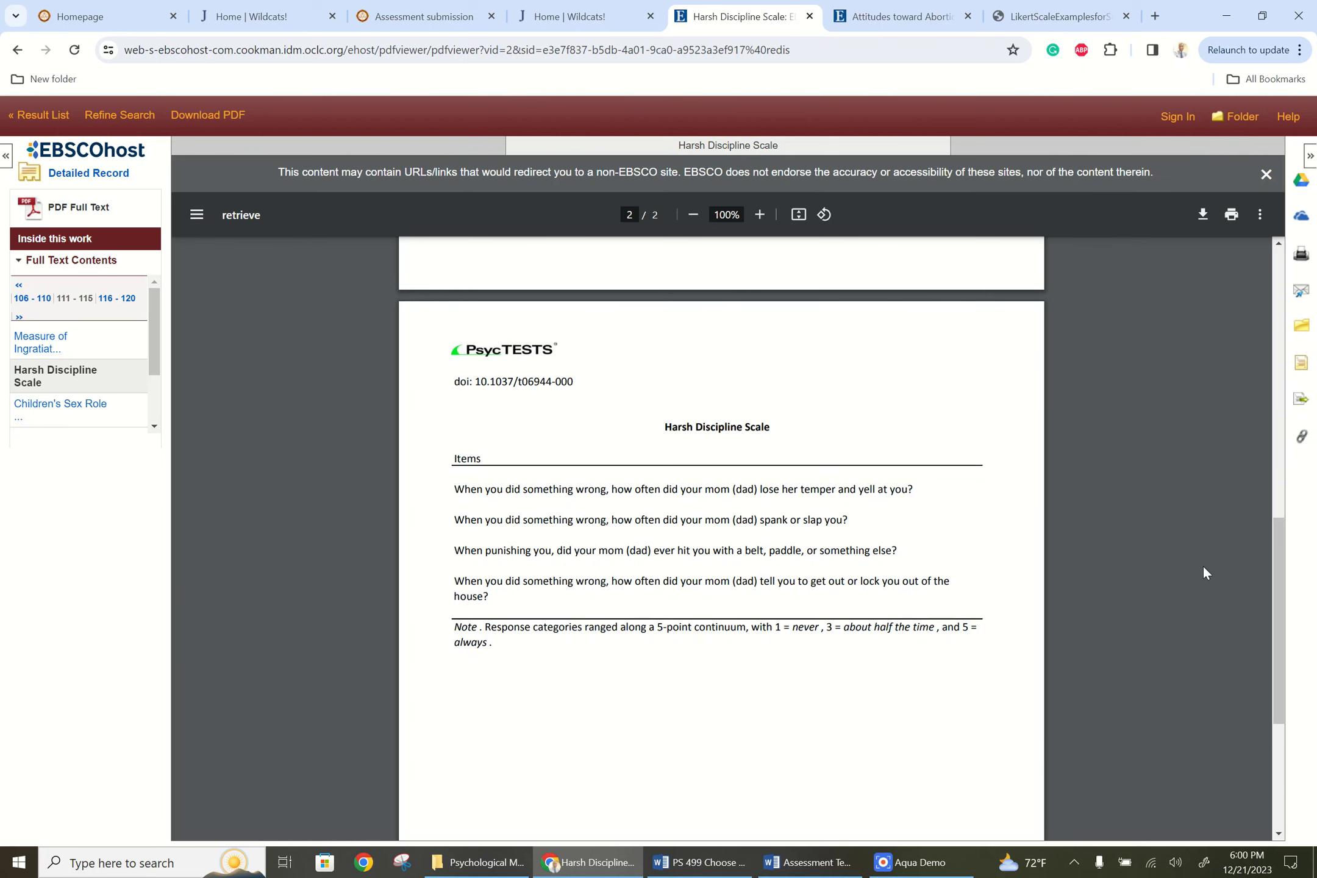
drag(1275, 546, 1298, 311)
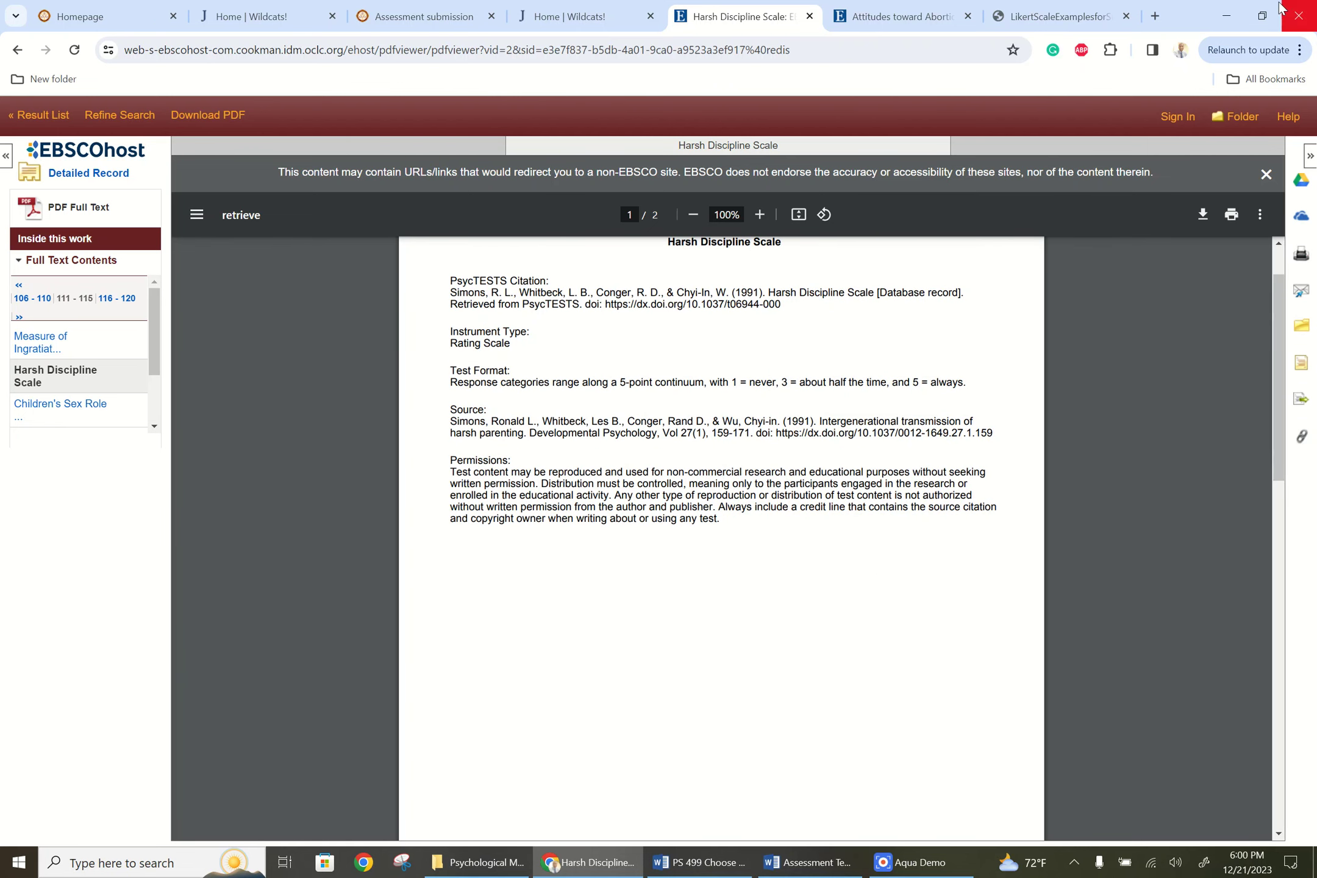
drag(735, 383, 969, 382)
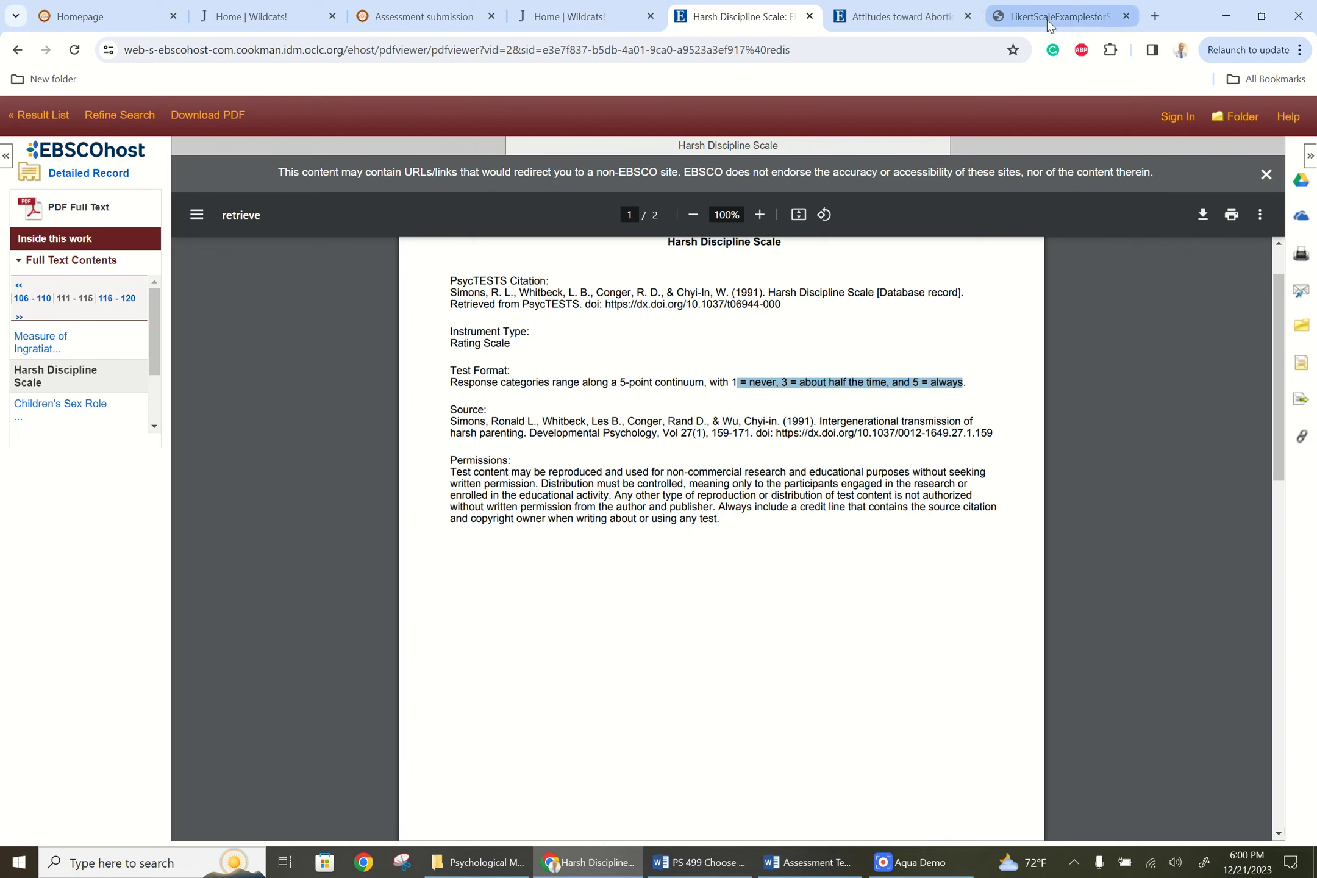
Detach the Likert scale examples PDF into its own window and place the resized Harsh Discipline Scale window beside it with its response anchors showing
mouse_move(1047, 18)
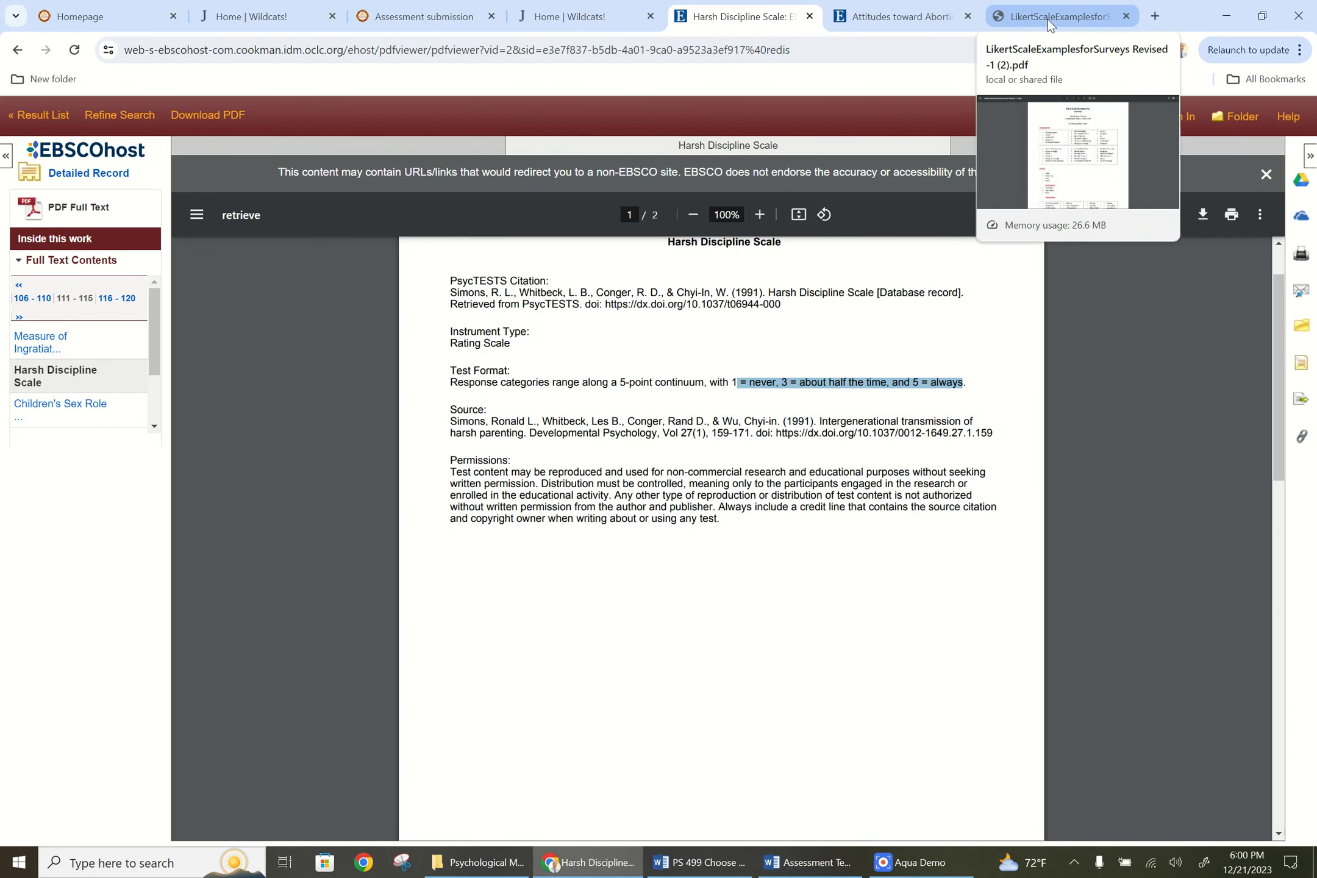
click(1047, 19)
drag(1047, 19, 1075, 137)
click(1269, 16)
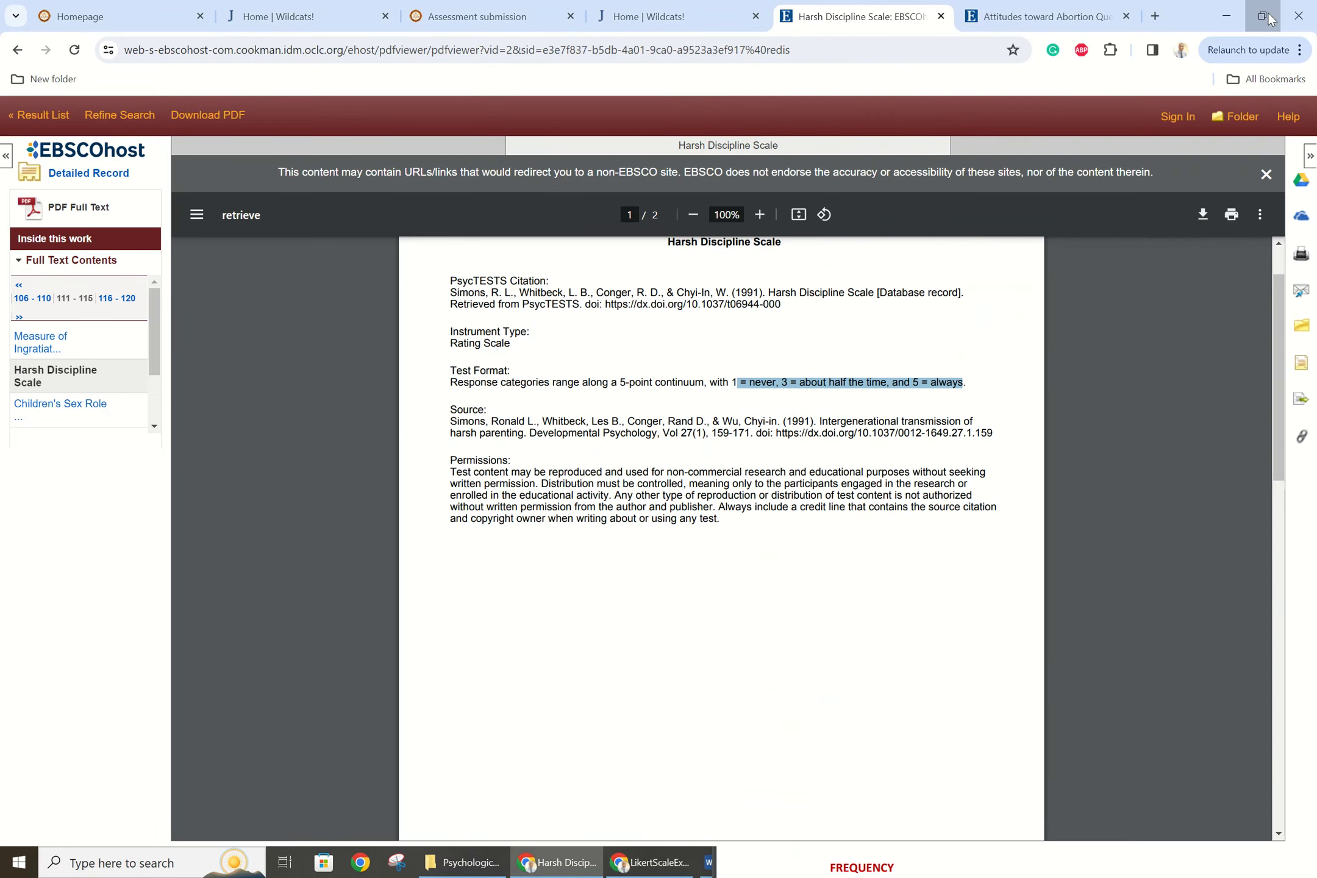
click(1268, 16)
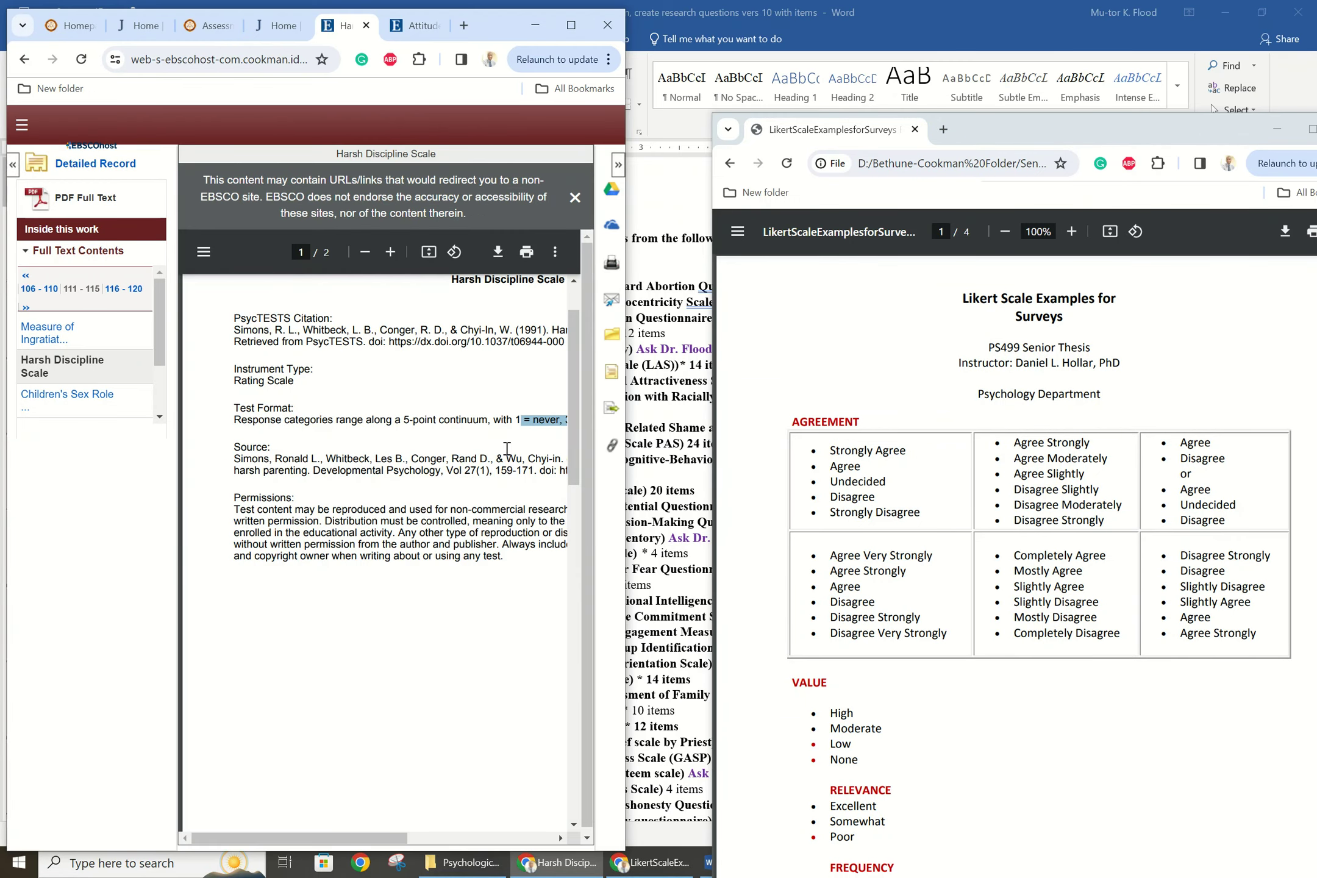
drag(625, 376, 721, 368)
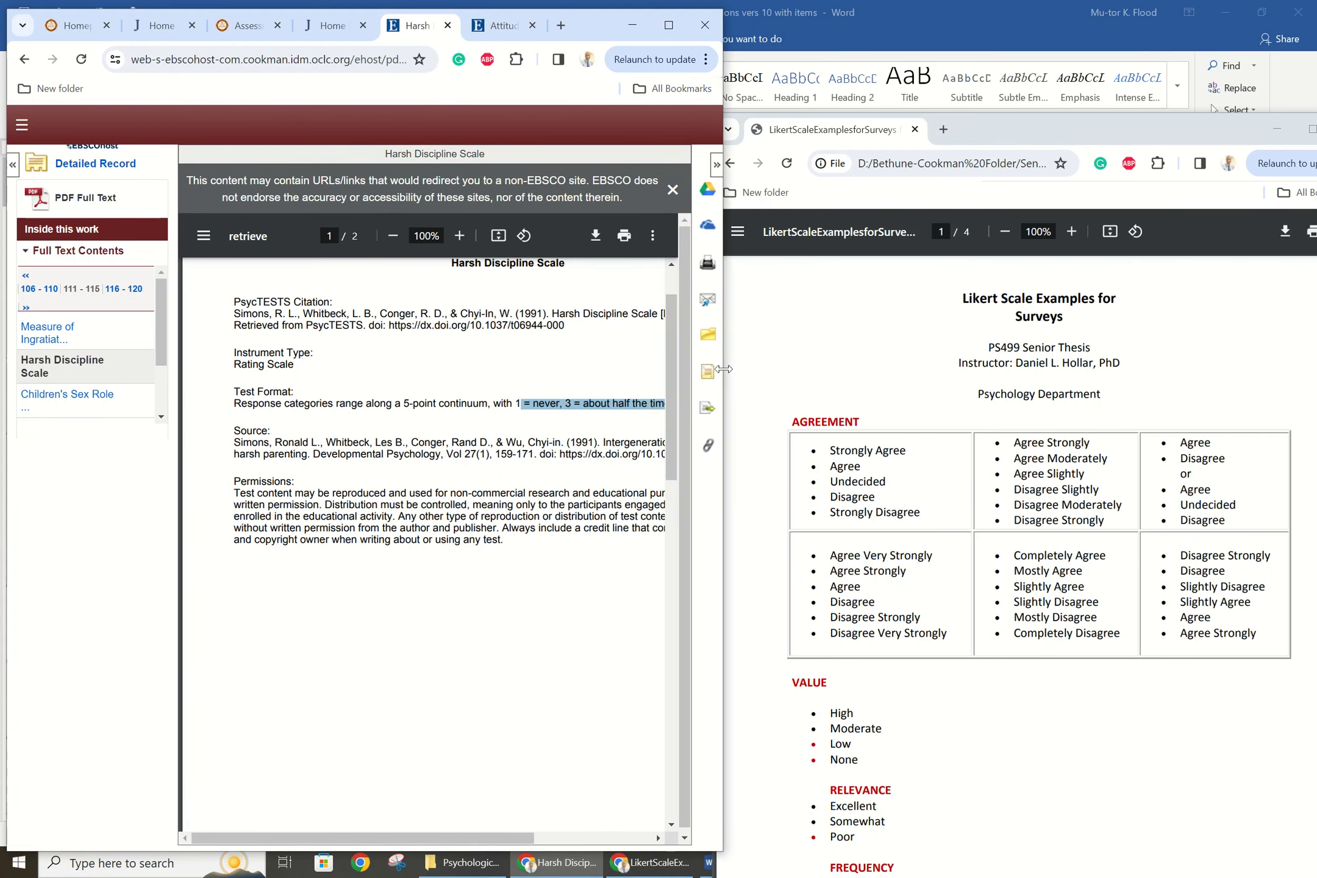
drag(387, 839, 479, 825)
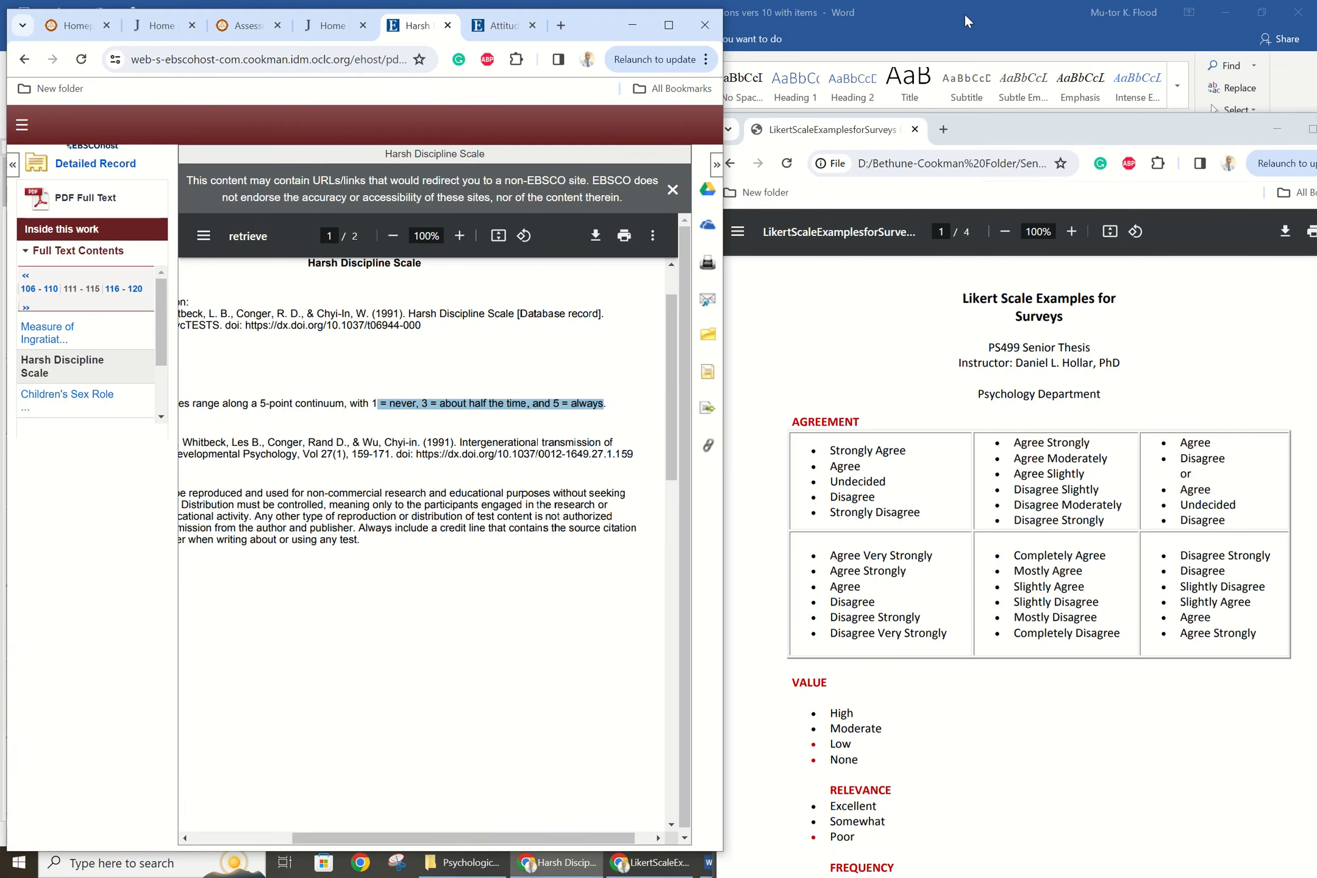
Switch to the PS 499 variables document in Word and reduce it from full screen to a smaller window
click(1046, 21)
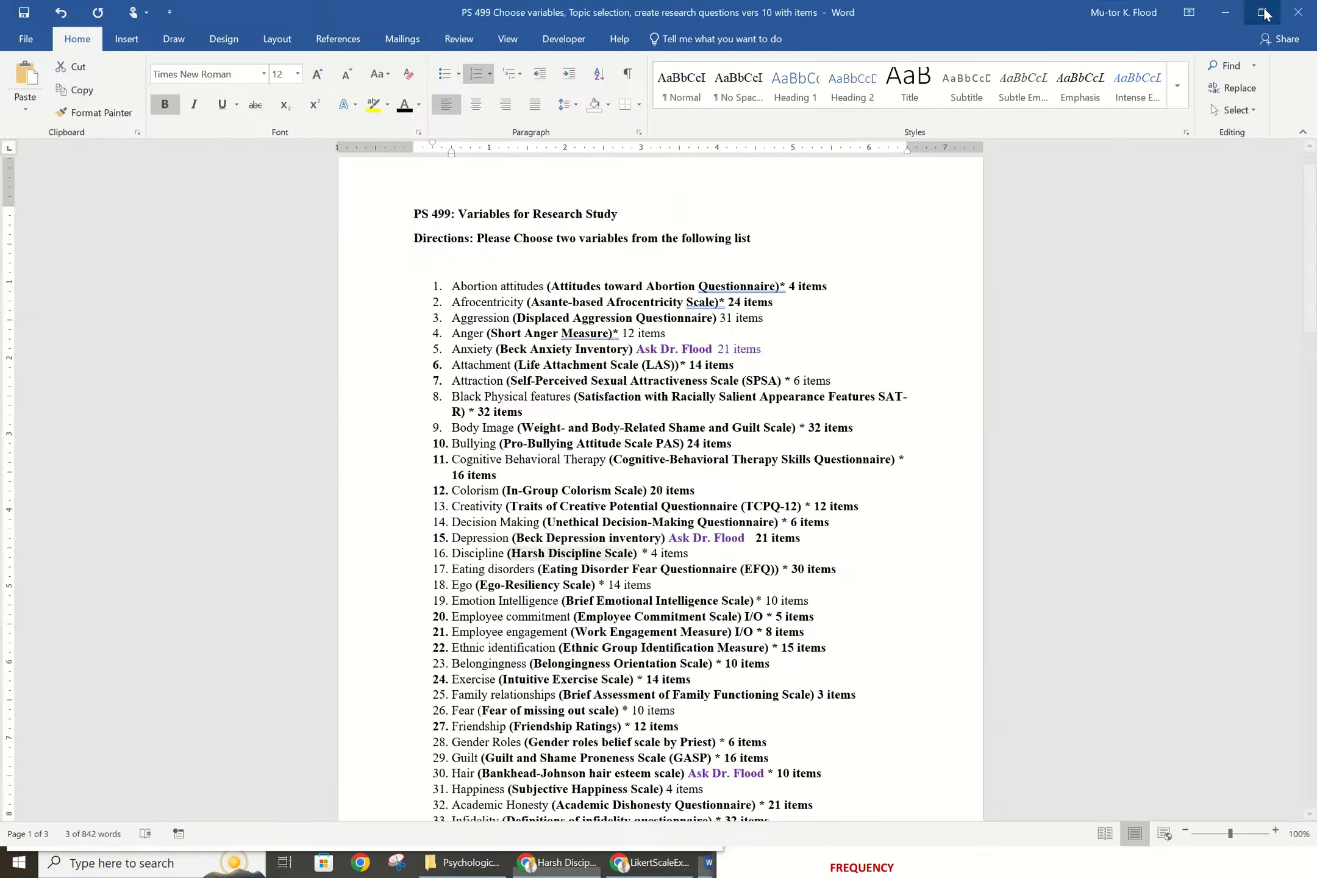
click(1261, 13)
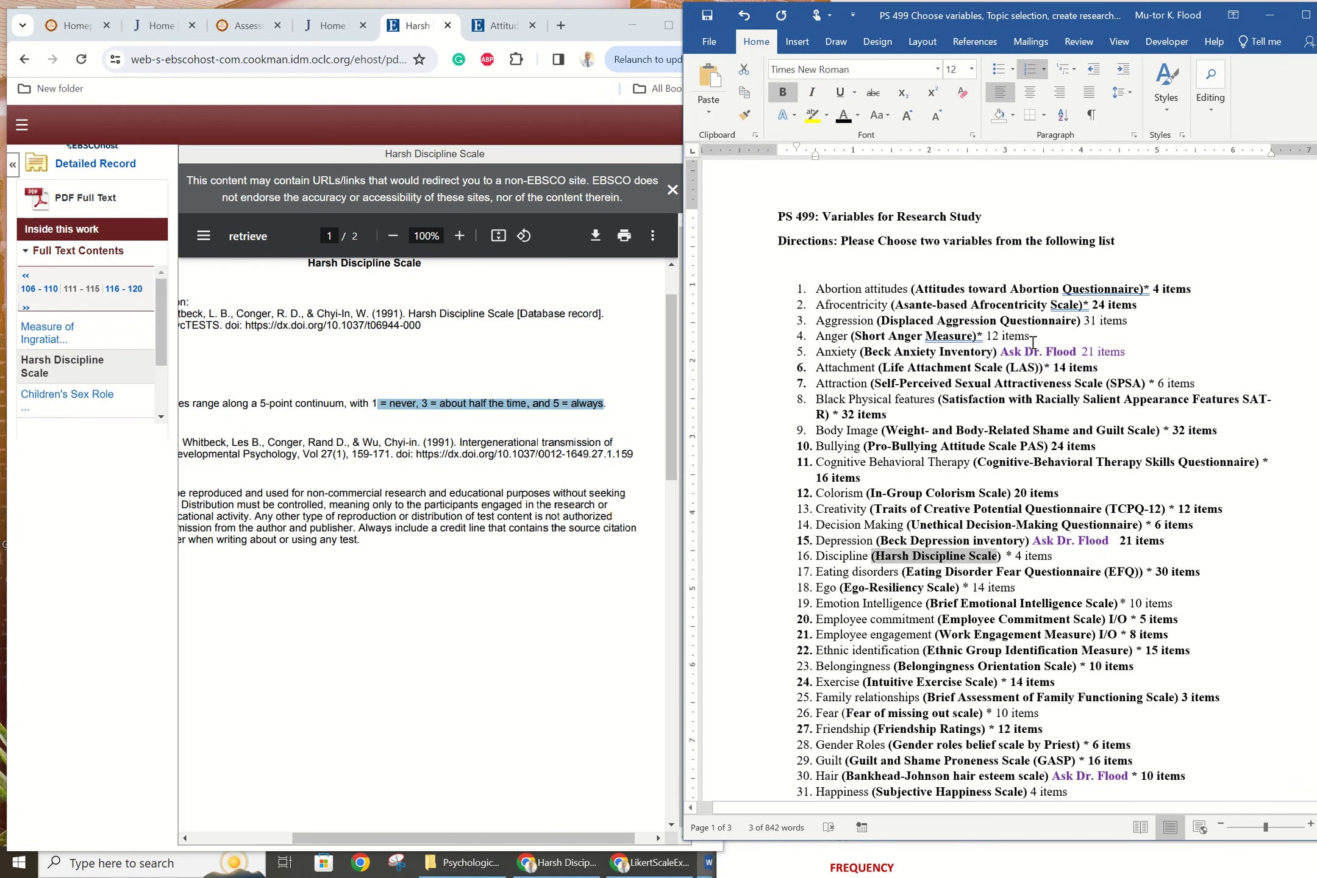
Minimize the variables document, align the Likert scale examples window beside the Harsh Discipline Scale, and highlight the FREQUENCY heading in the examples
click(1268, 15)
drag(1068, 128, 1081, 19)
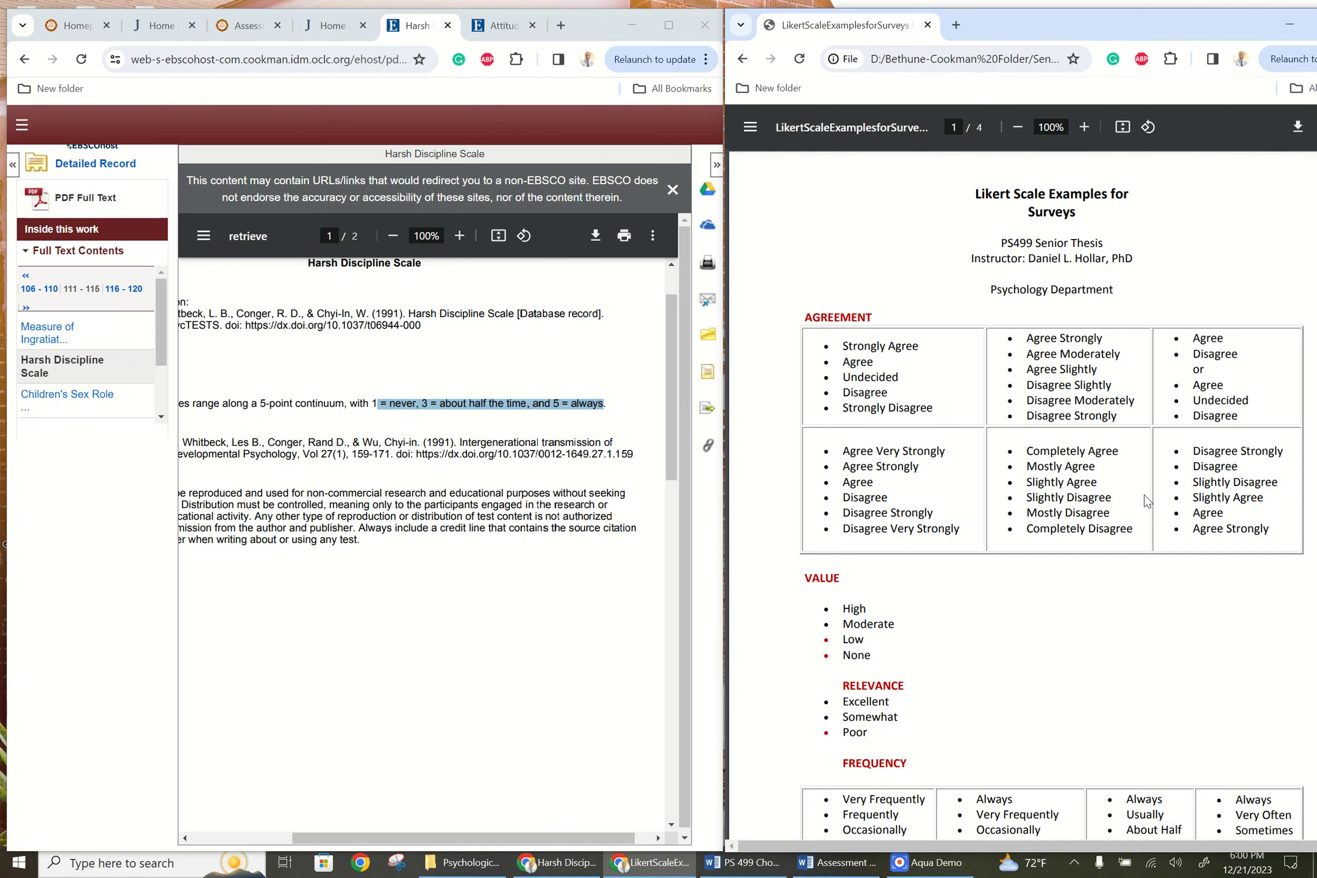
scroll(1141, 491, down, 3)
scroll(1140, 490, down, 3)
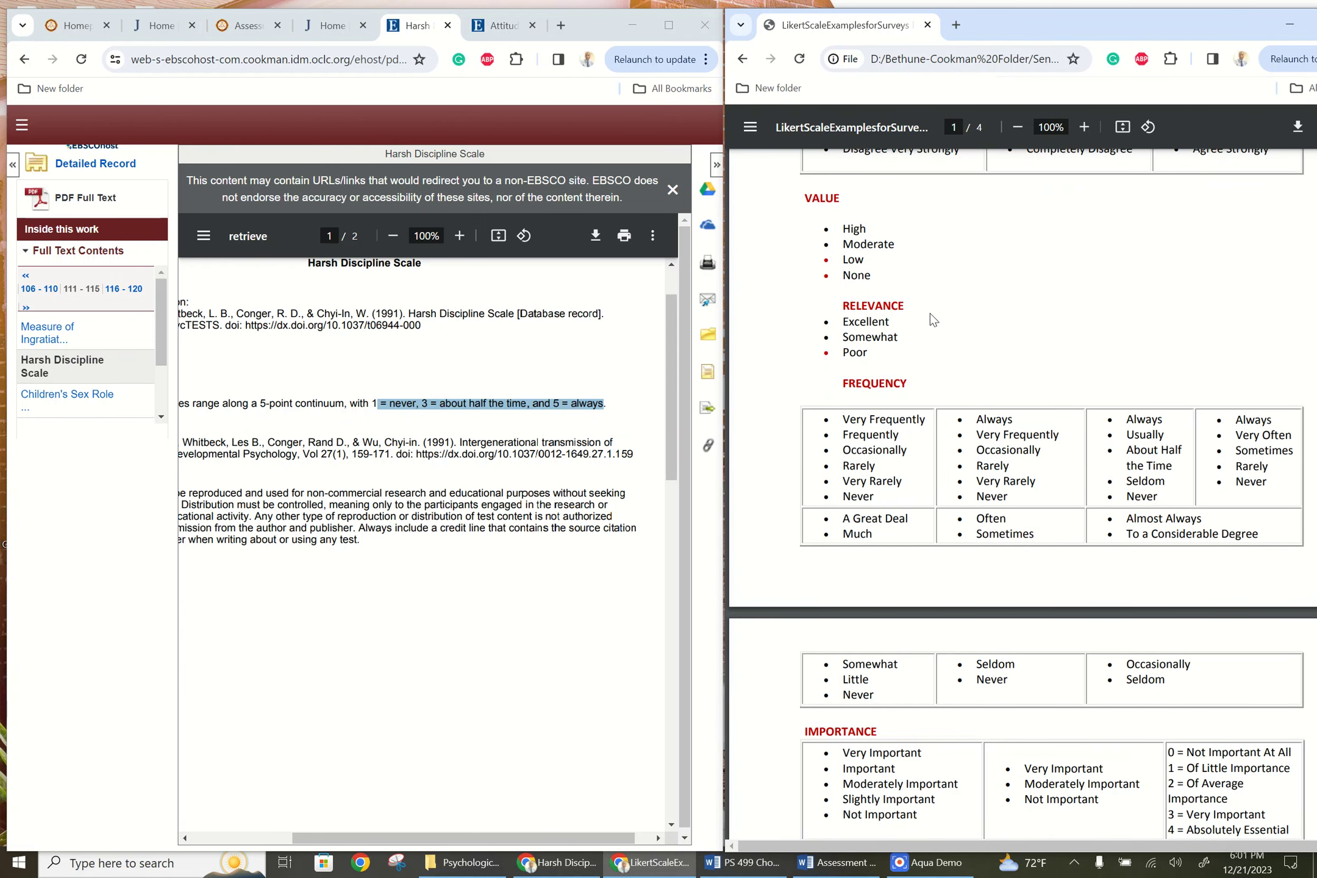
drag(845, 385, 941, 385)
Compare the Harsh Discipline Scale's anchors with the Frequency examples, highlighting the set containing Always, Usually, About Half the Time, Seldom and Never
drag(1234, 420, 1279, 435)
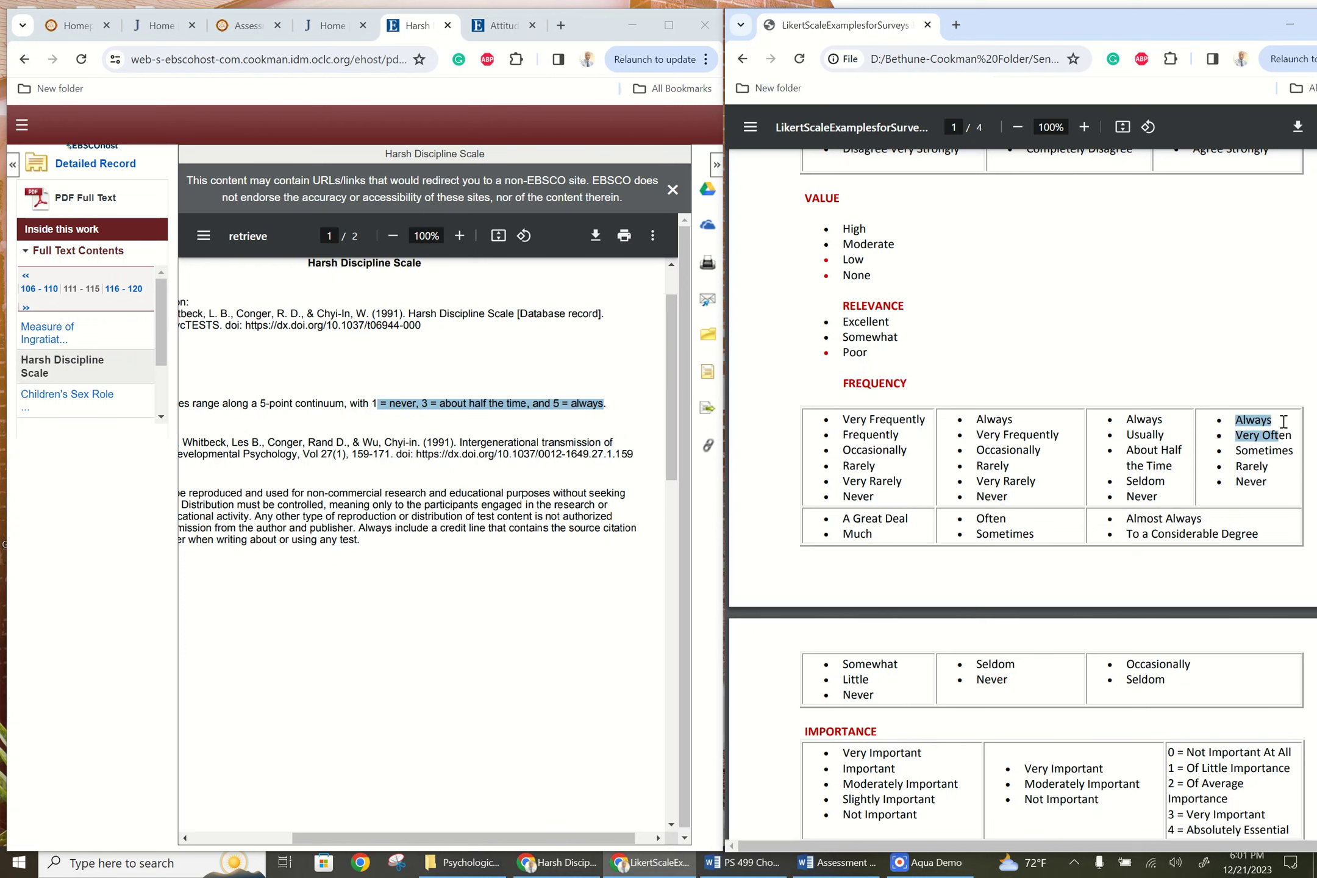
click(1278, 483)
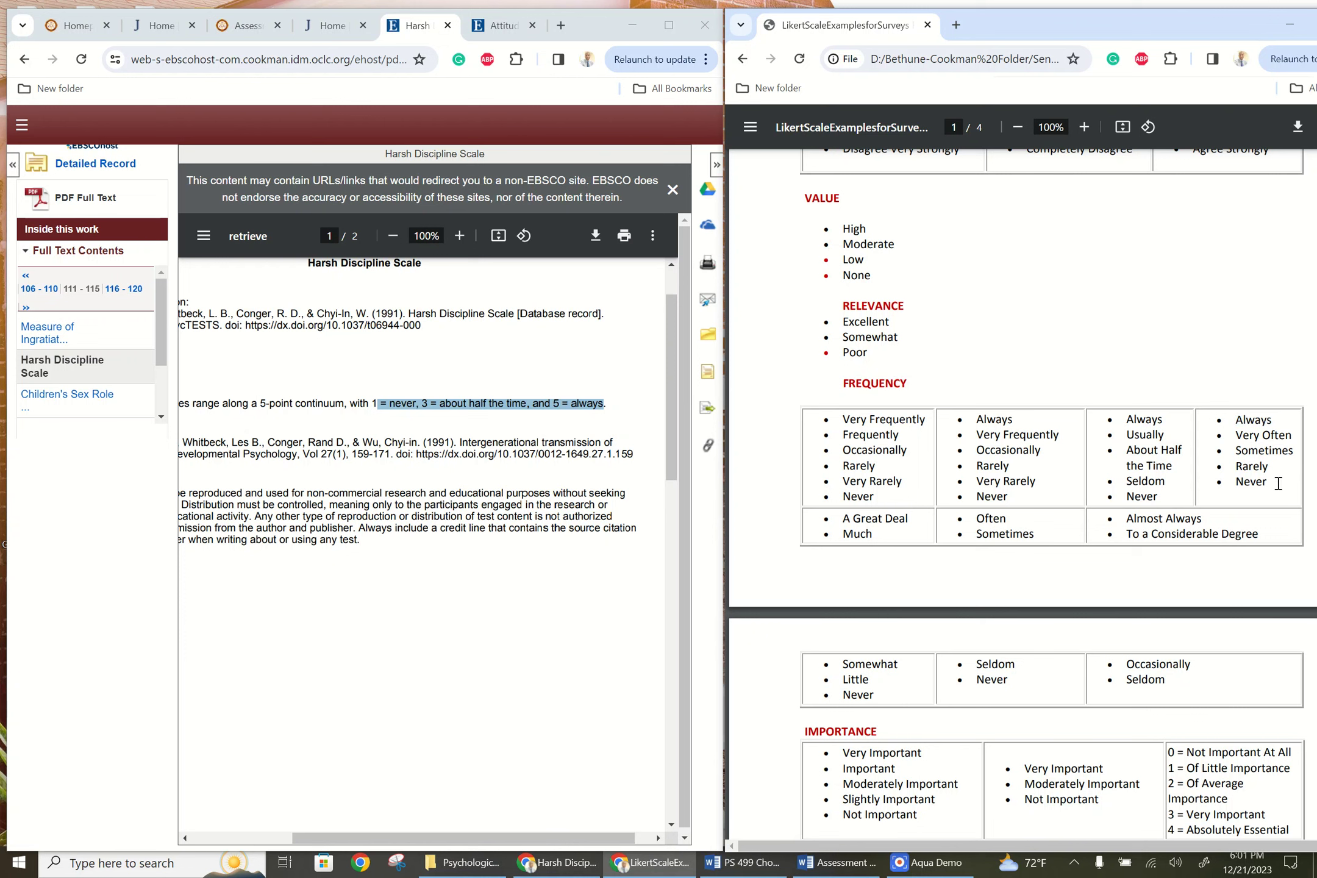
drag(1278, 483, 1223, 483)
drag(441, 405, 606, 405)
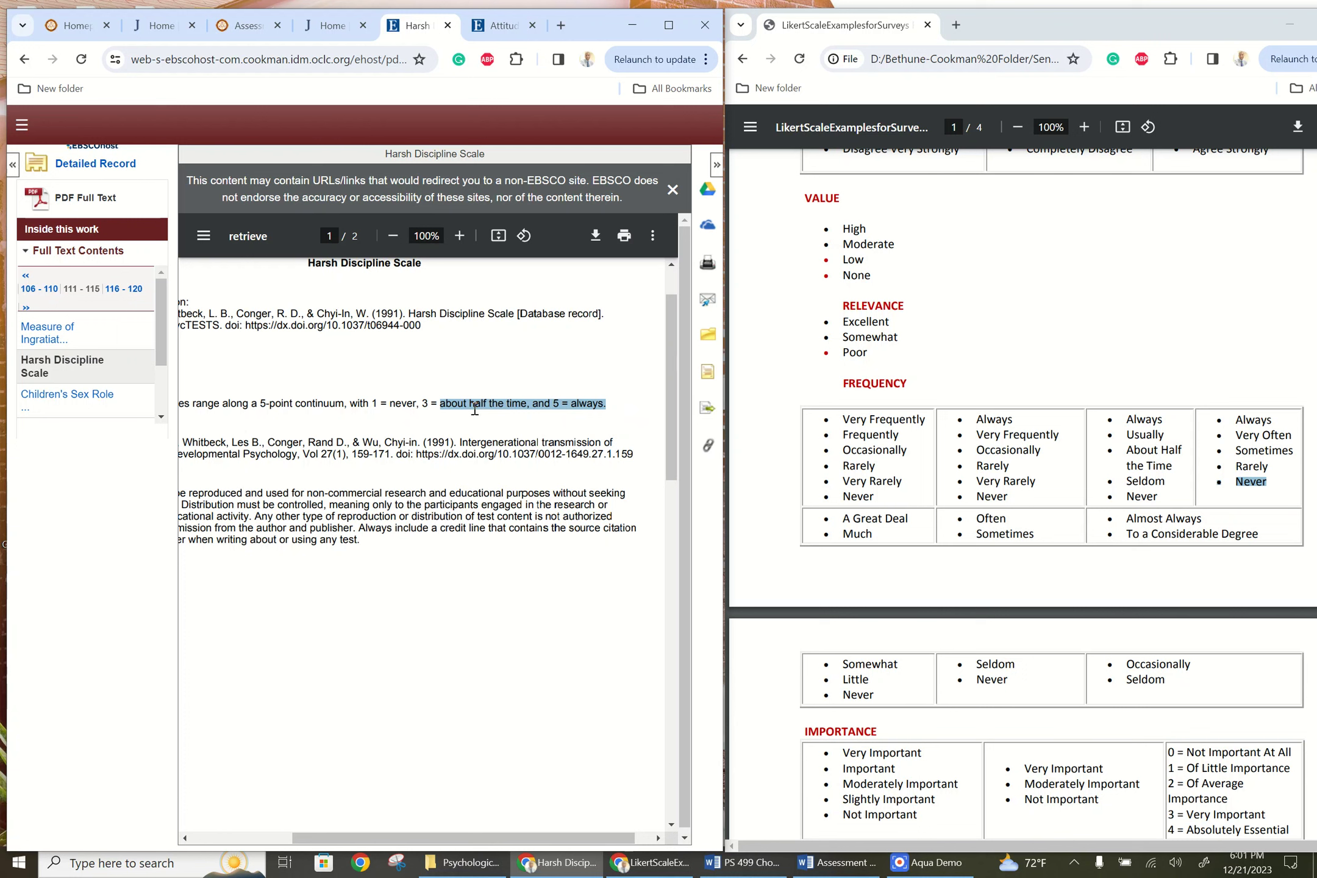
drag(420, 405, 527, 406)
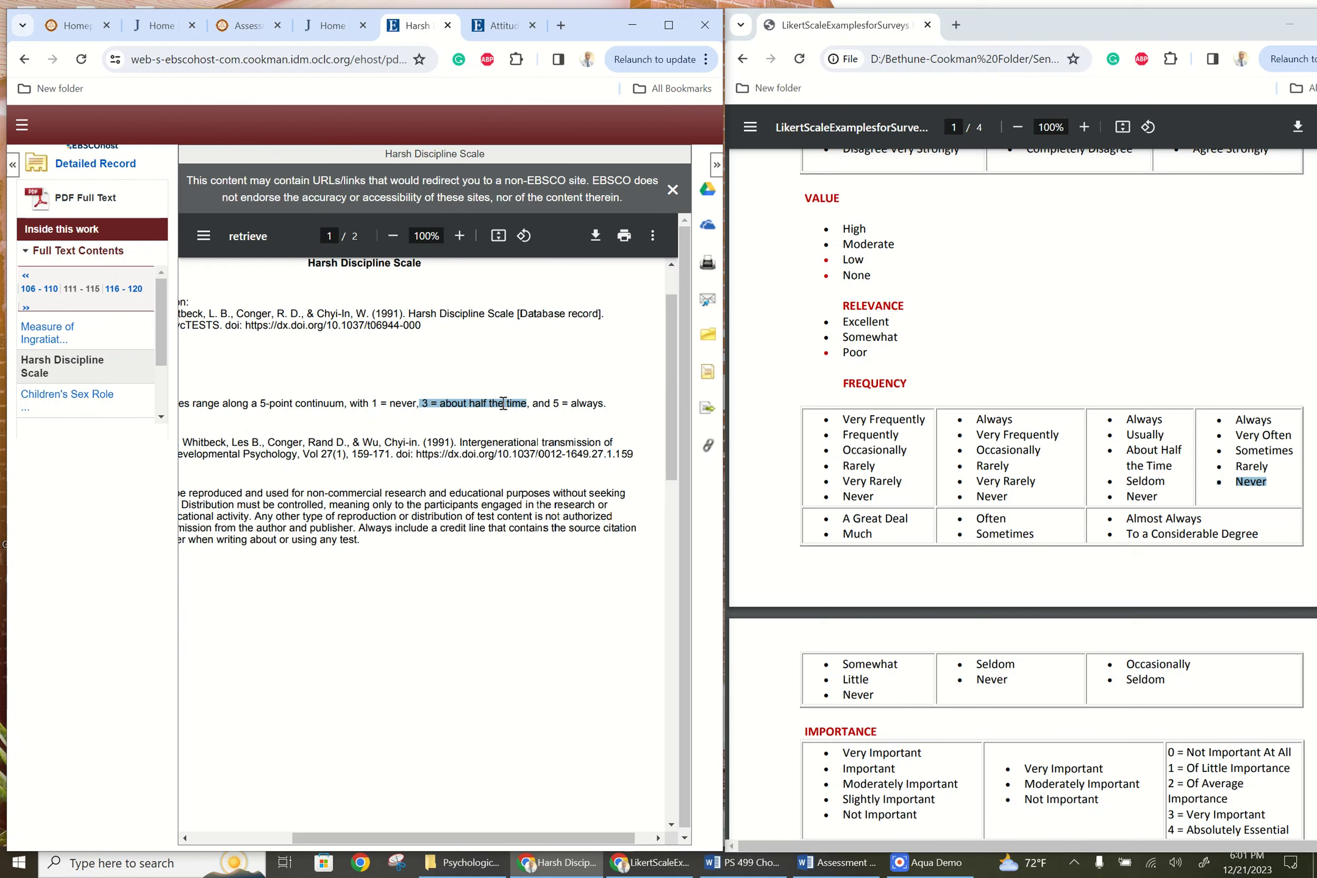
drag(1236, 450, 1294, 455)
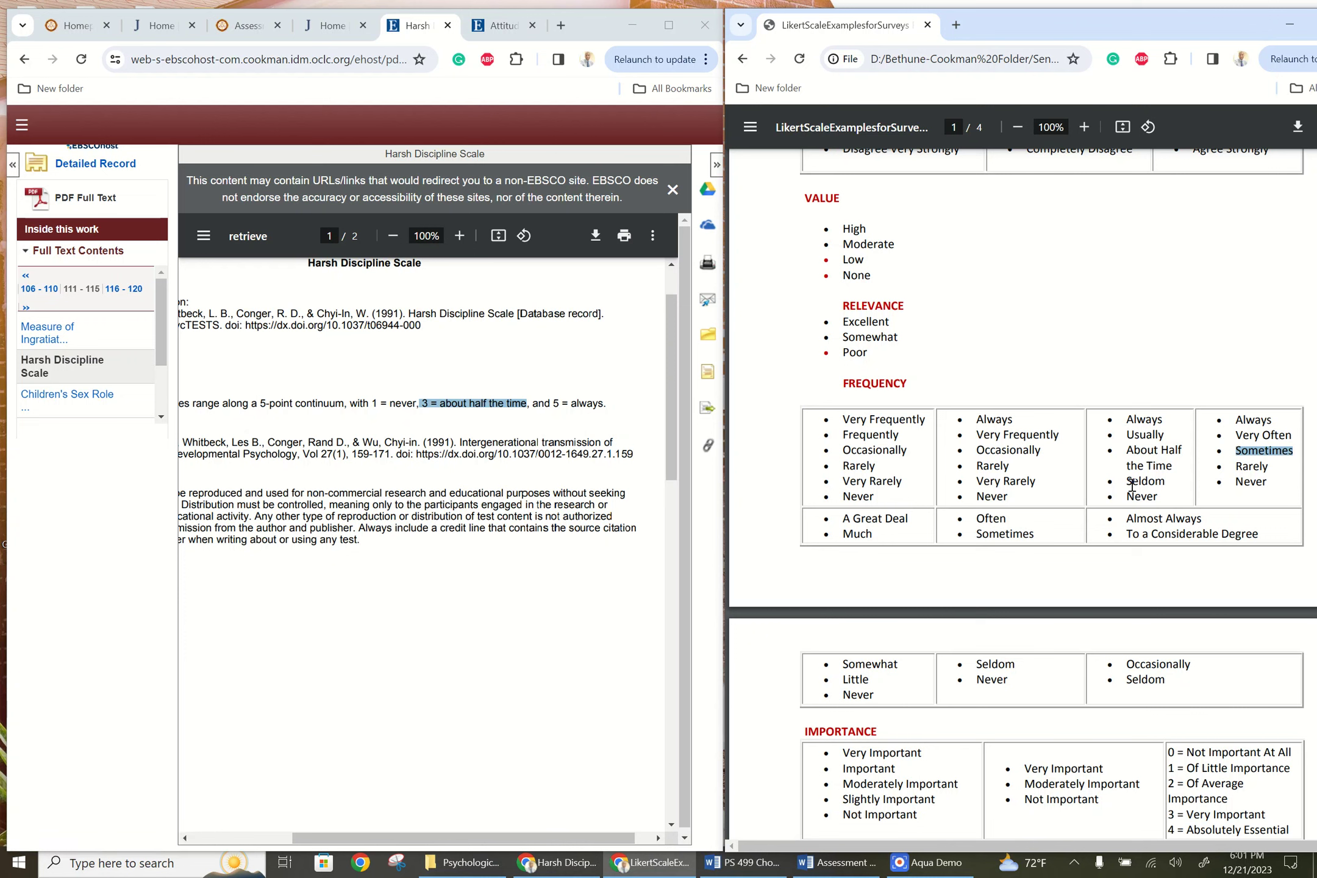
drag(1126, 419, 1163, 495)
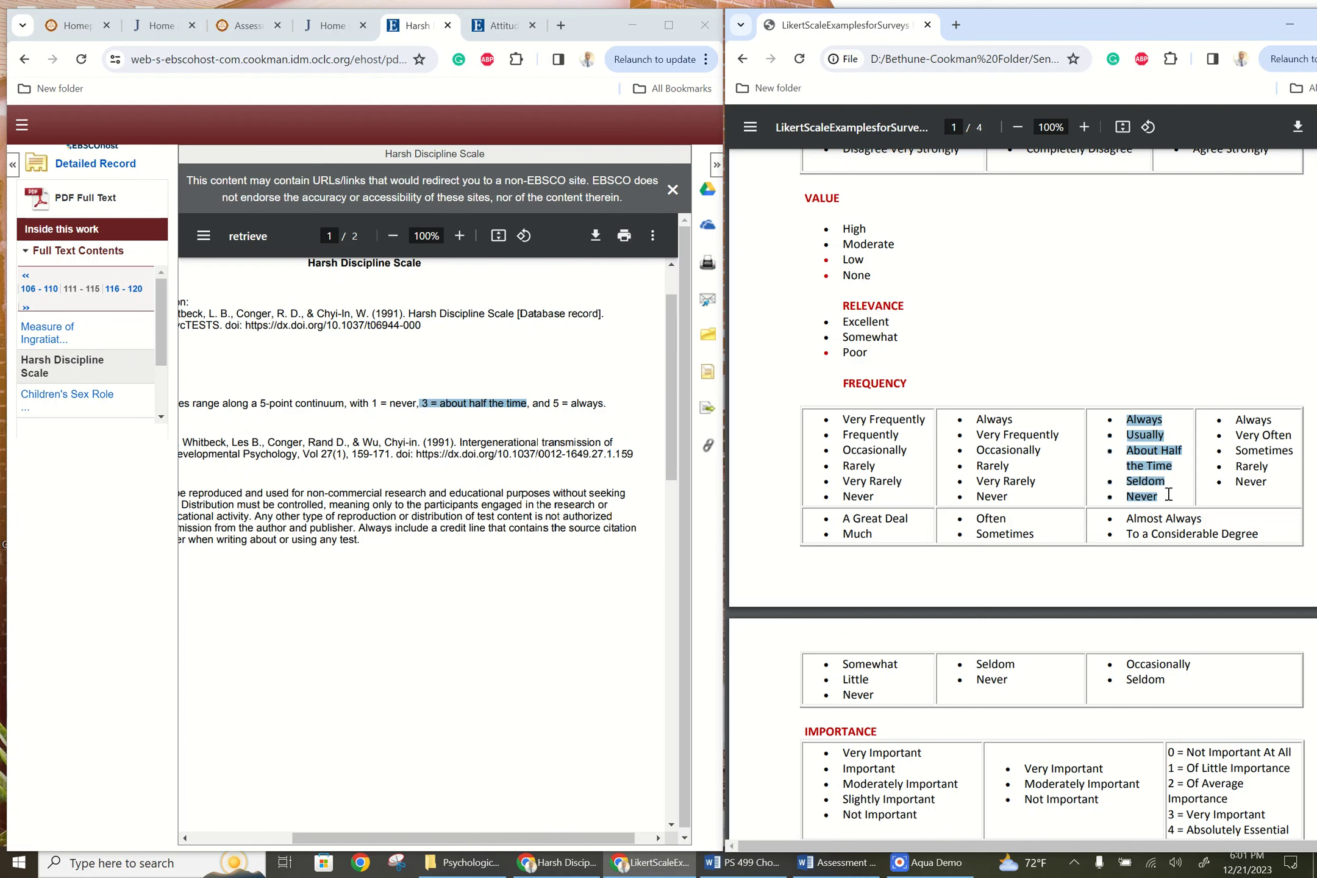
click(1167, 493)
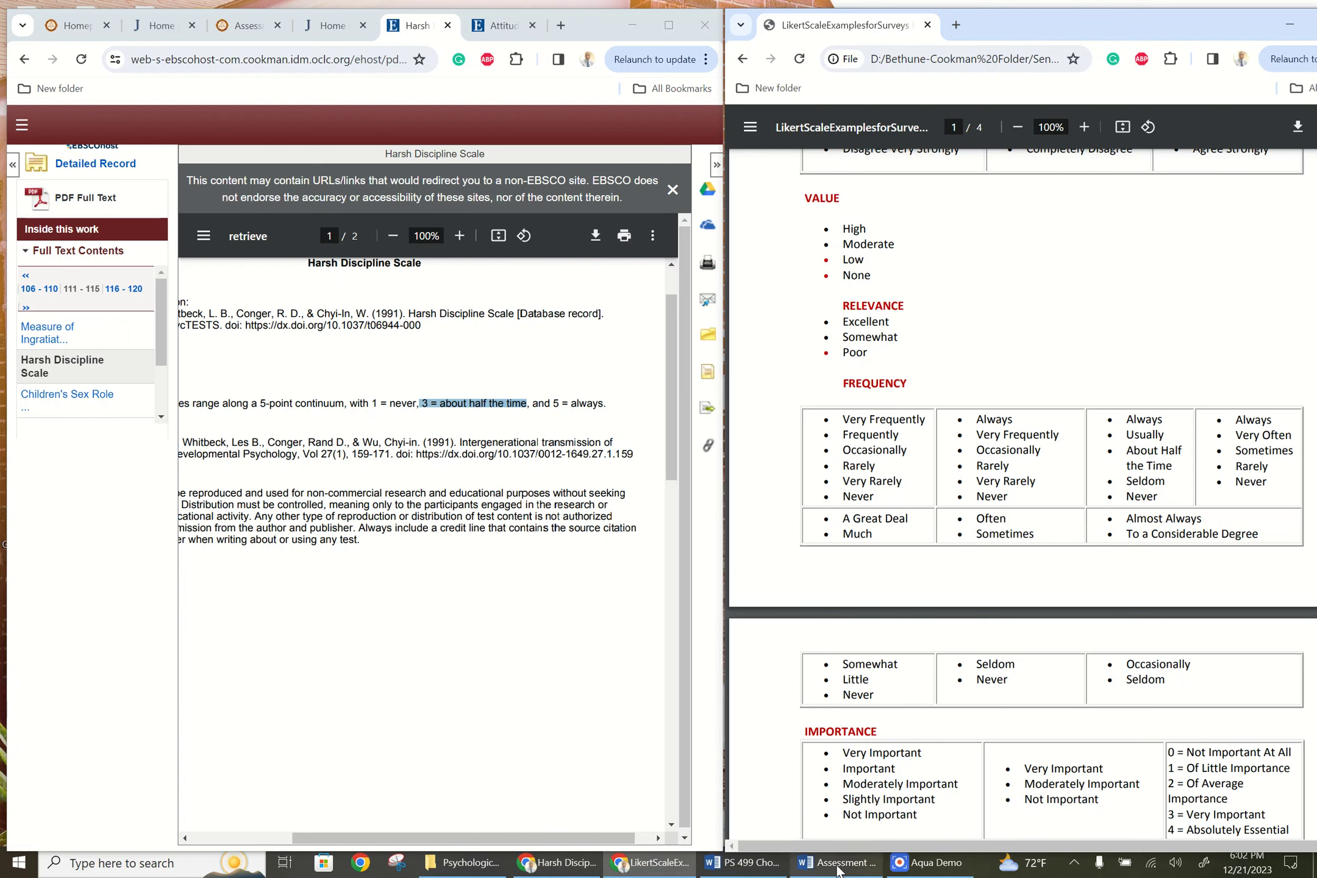
Switch to the Assessment Template document in Word, reduce it from full screen, and place it beside the Harsh Discipline Scale PDF
mouse_move(838, 870)
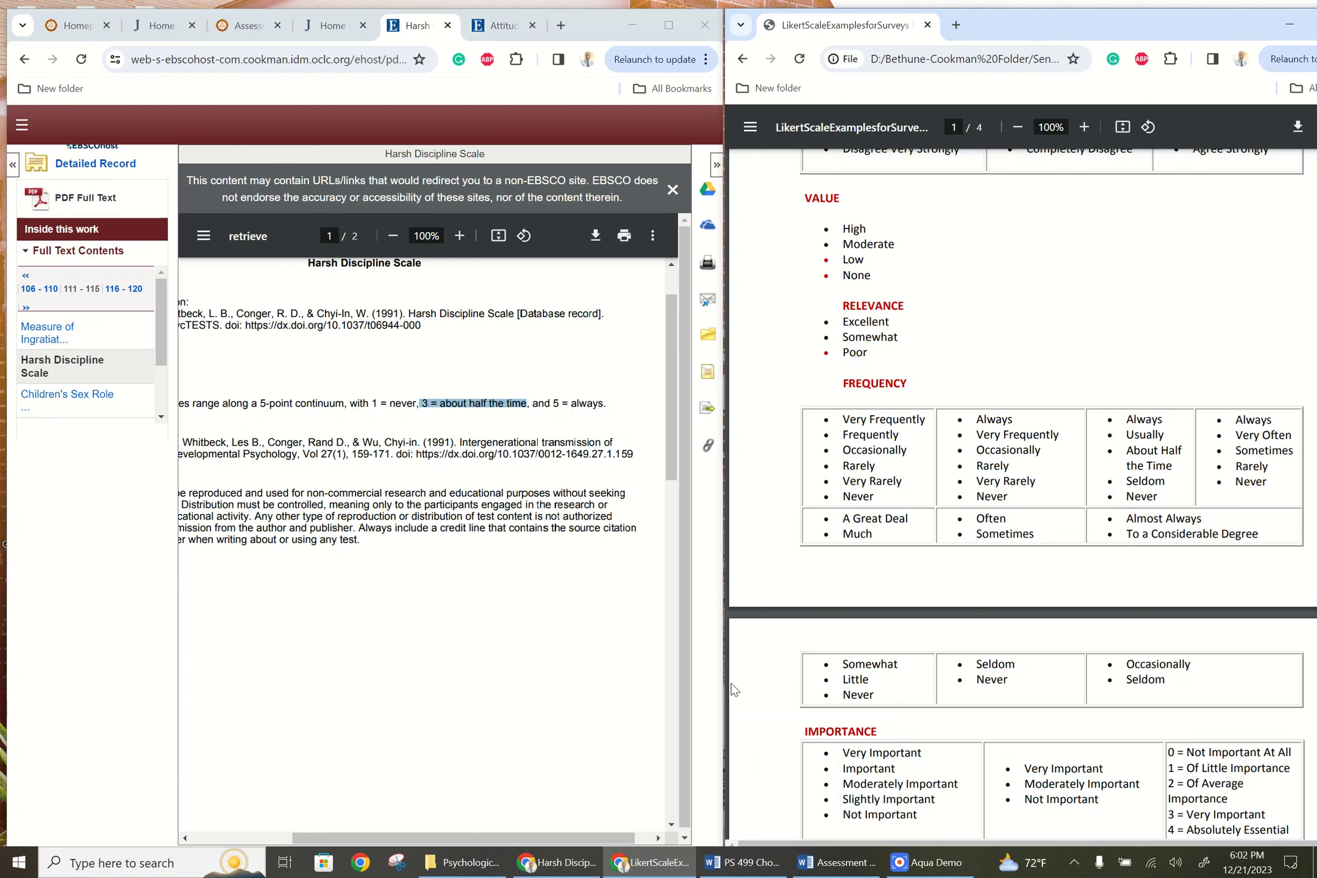
click(837, 866)
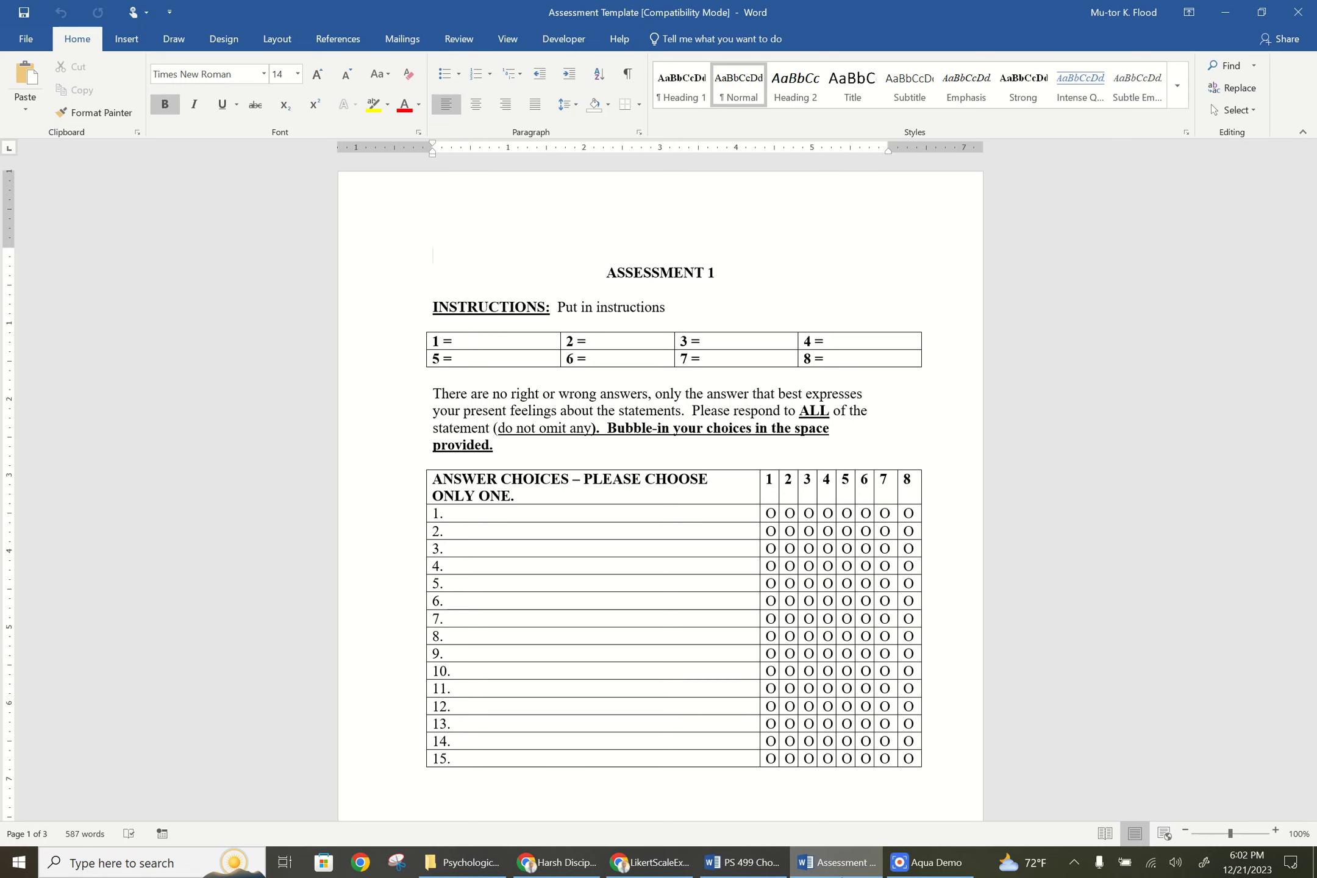
mouse_move(844, 875)
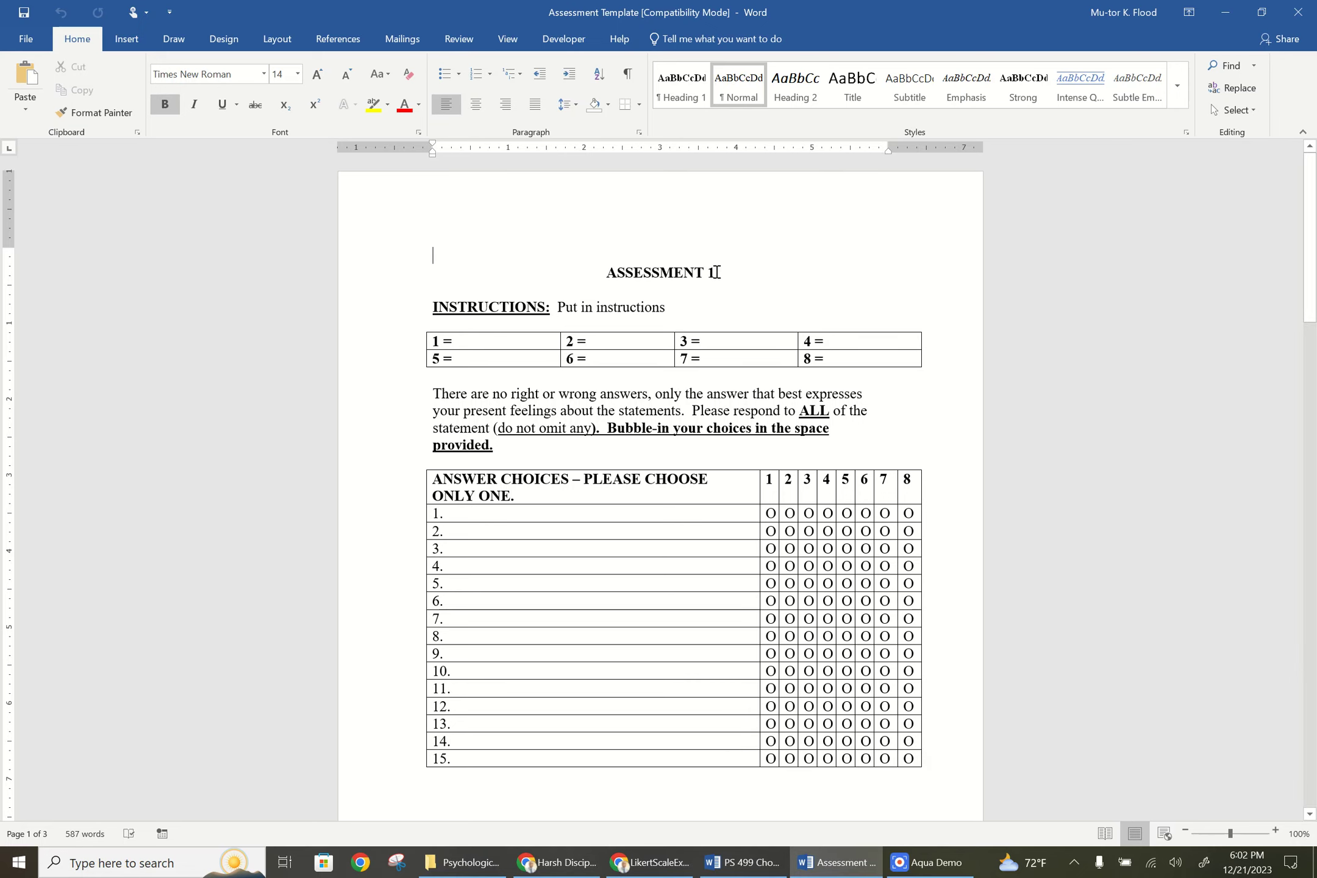
click(1262, 13)
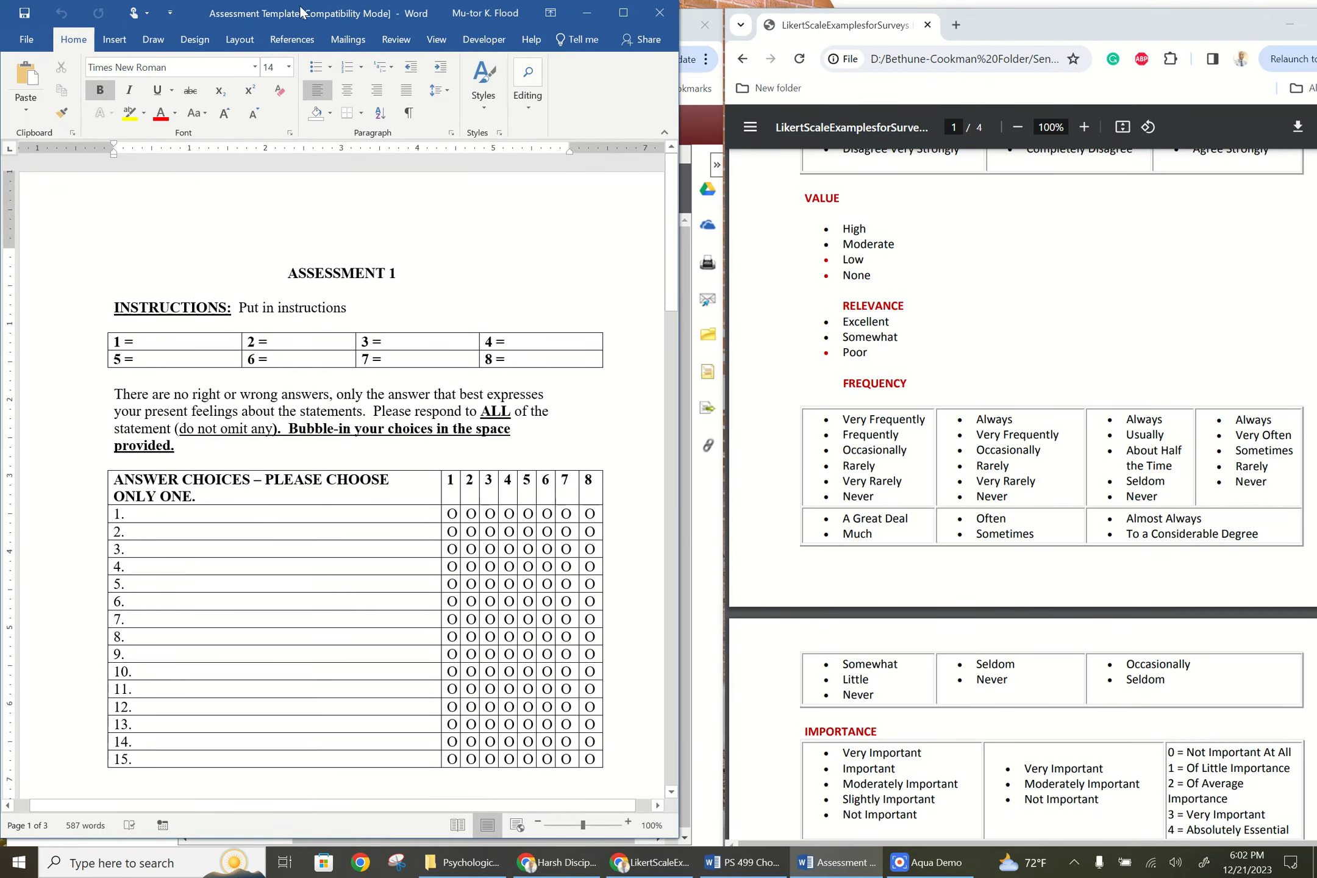
drag(301, 13, 1033, 16)
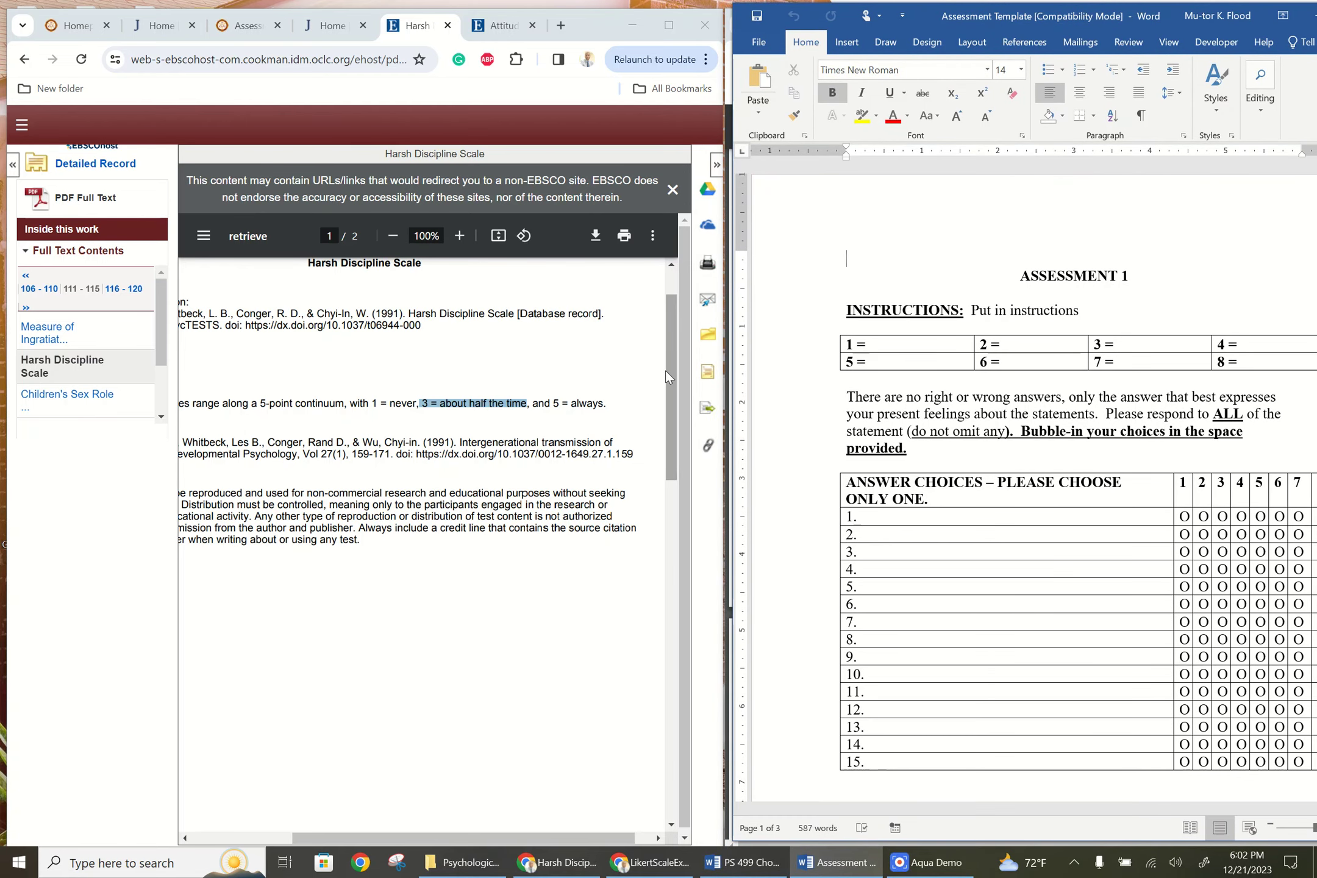
Replace the template's title "ASSESSMENT 1" with "HARSH DISCIPLINE SCALE", using the scale name highlighted in the PDF
drag(667, 370, 673, 279)
drag(309, 336, 448, 345)
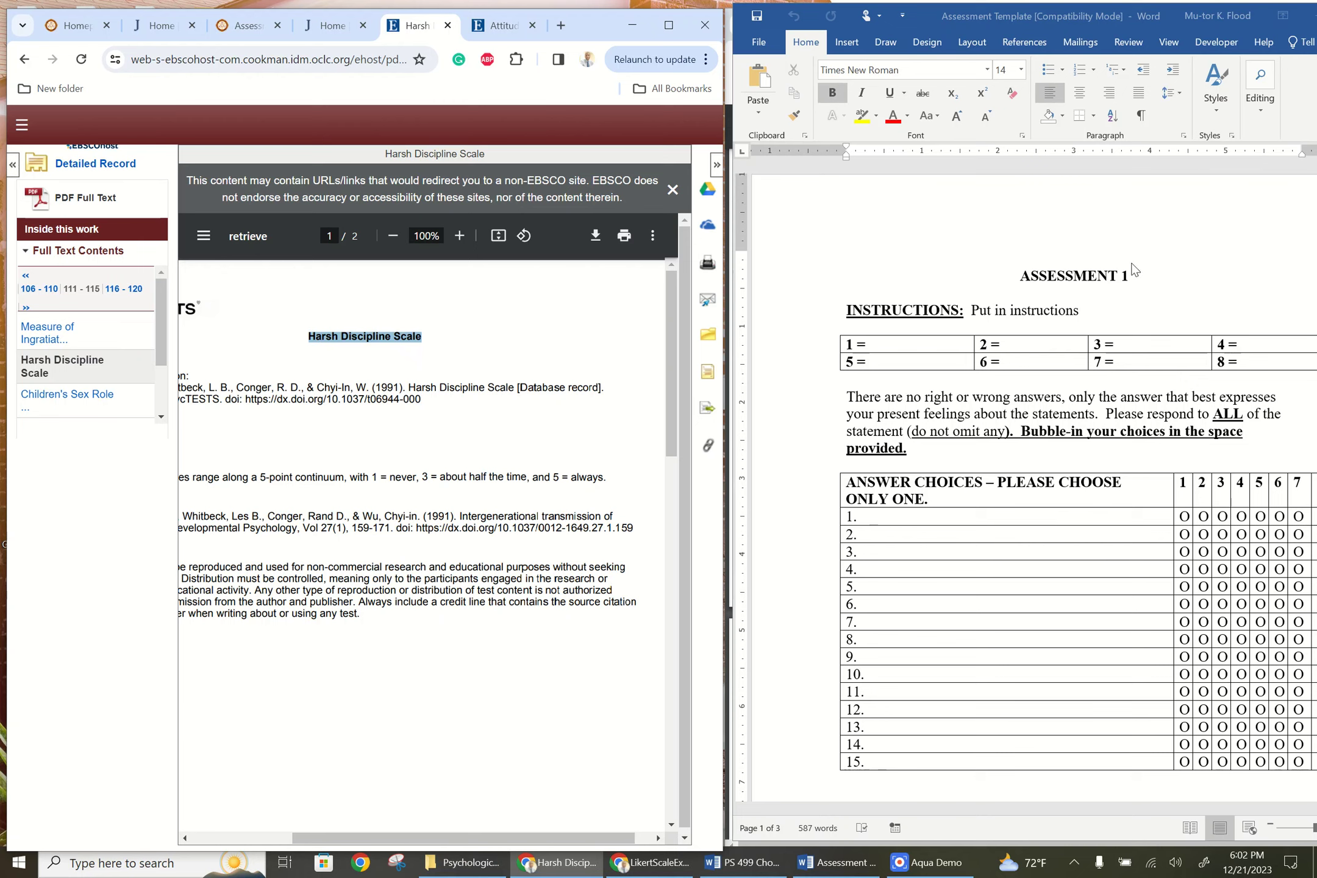
click(1128, 279)
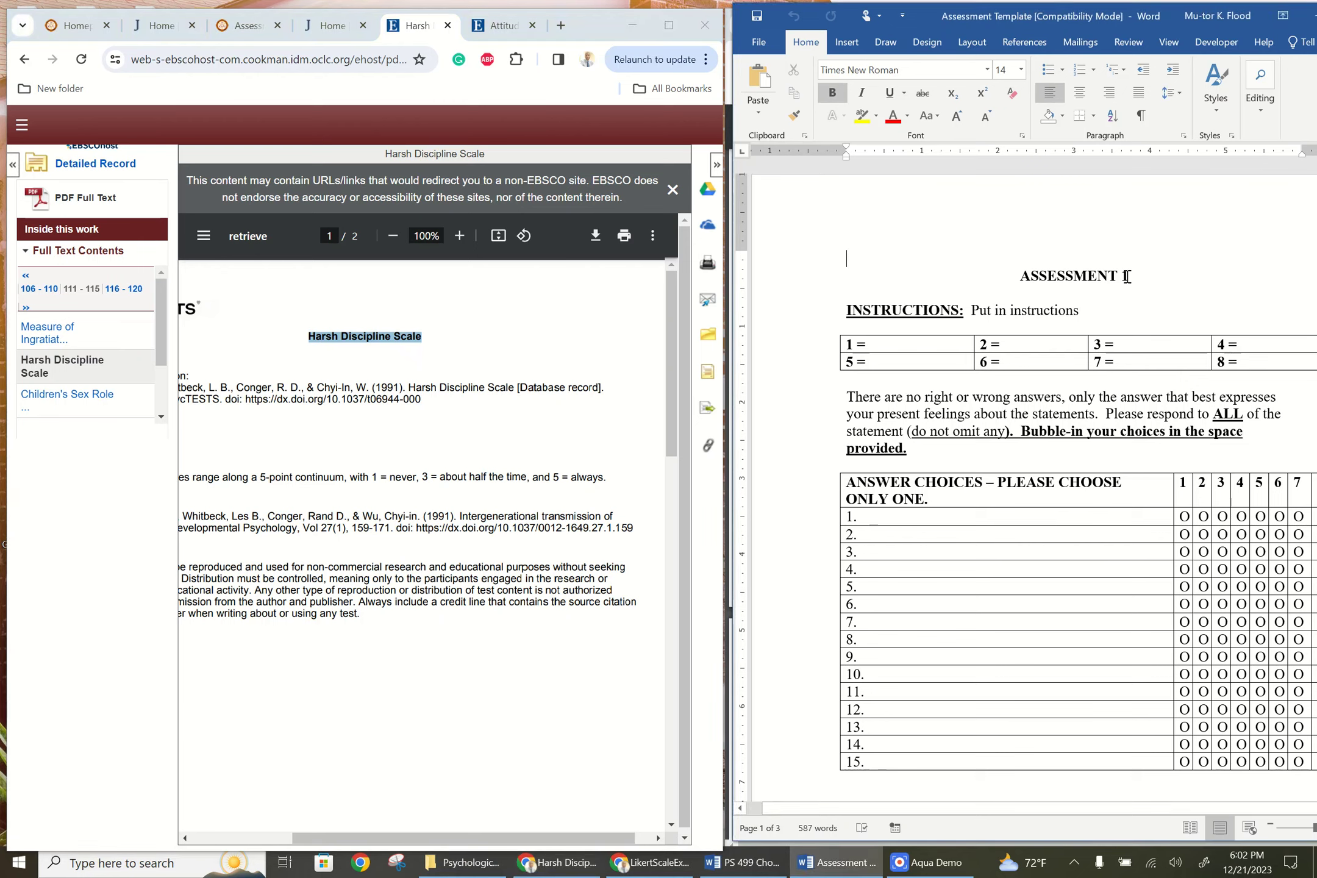
key(BackSpace)
key(BackSpace)
key(BackSpace)
key(BackSpace)
key(BackSpace)
key(BackSpace)
key(BackSpace)
key(BackSpace)
key(BackSpace)
key(BackSpace)
key(BackSpace)
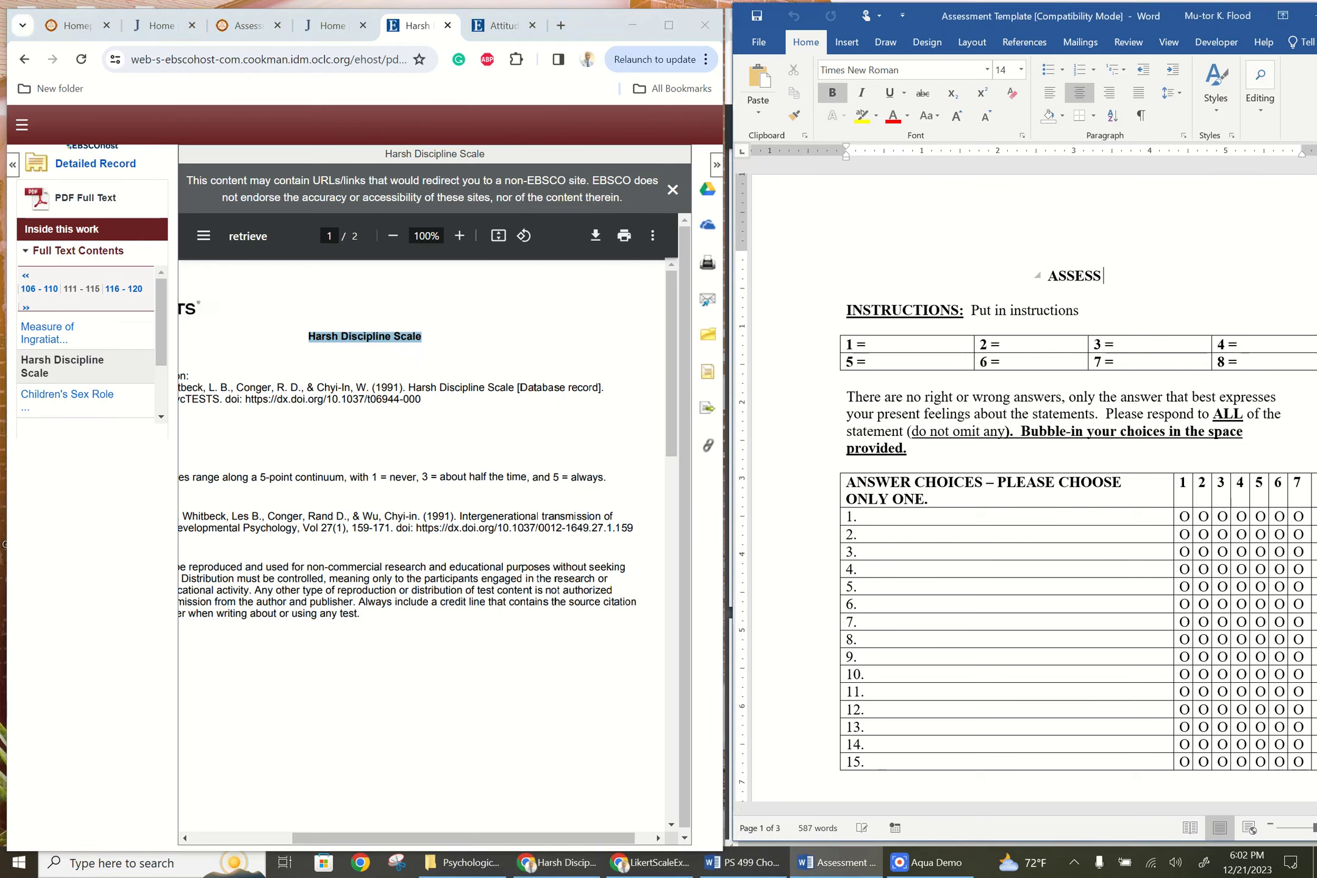
key(BackSpace)
text(HARSH DISCIPL)
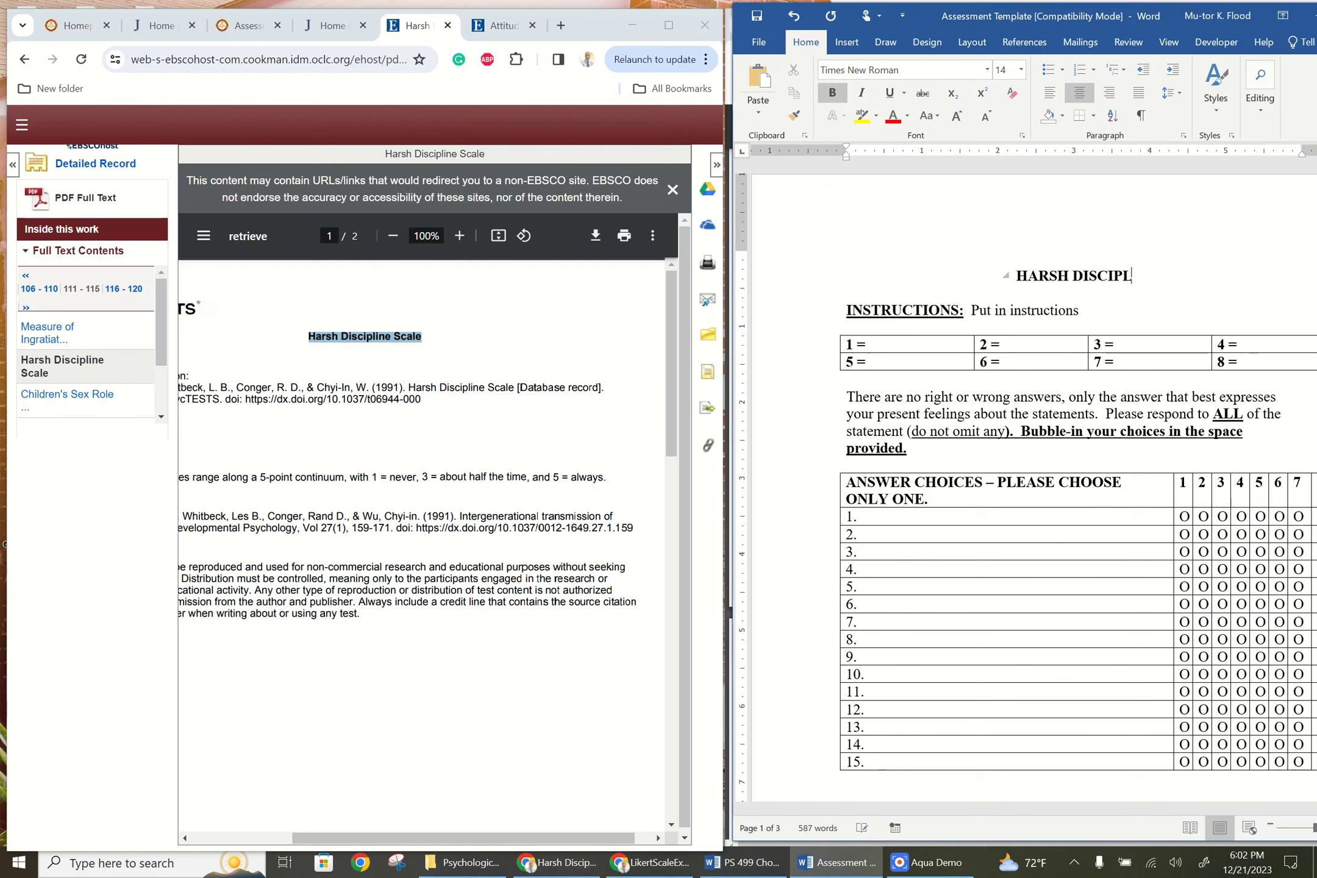
text(INE SCALE)
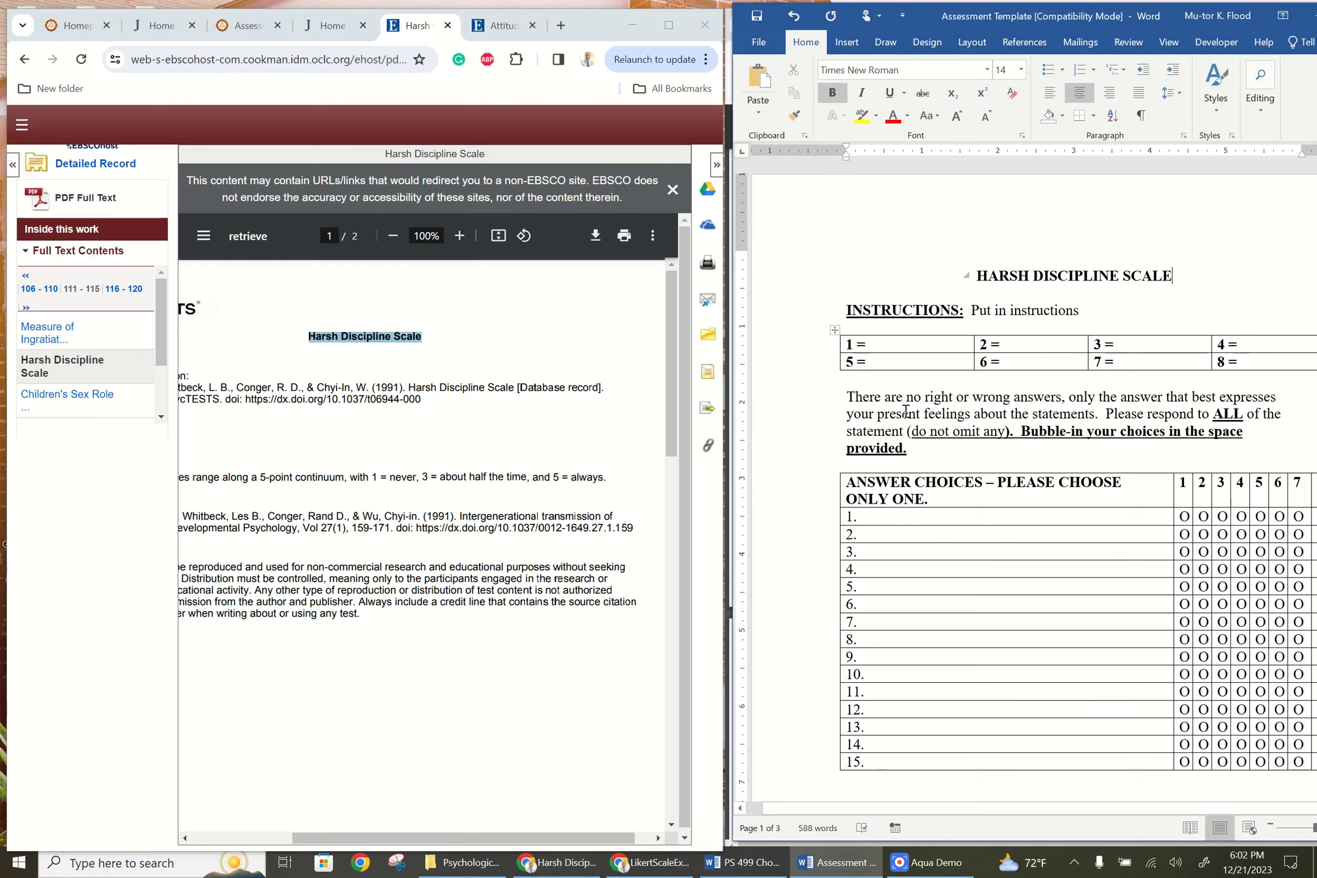
Place the Likert scale examples window beside the Assessment Template so the Frequency sets and the template's response key are both in view
mouse_move(894, 345)
mouse_down()
mouse_move(1255, 363)
mouse_move(1242, 364)
mouse_up()
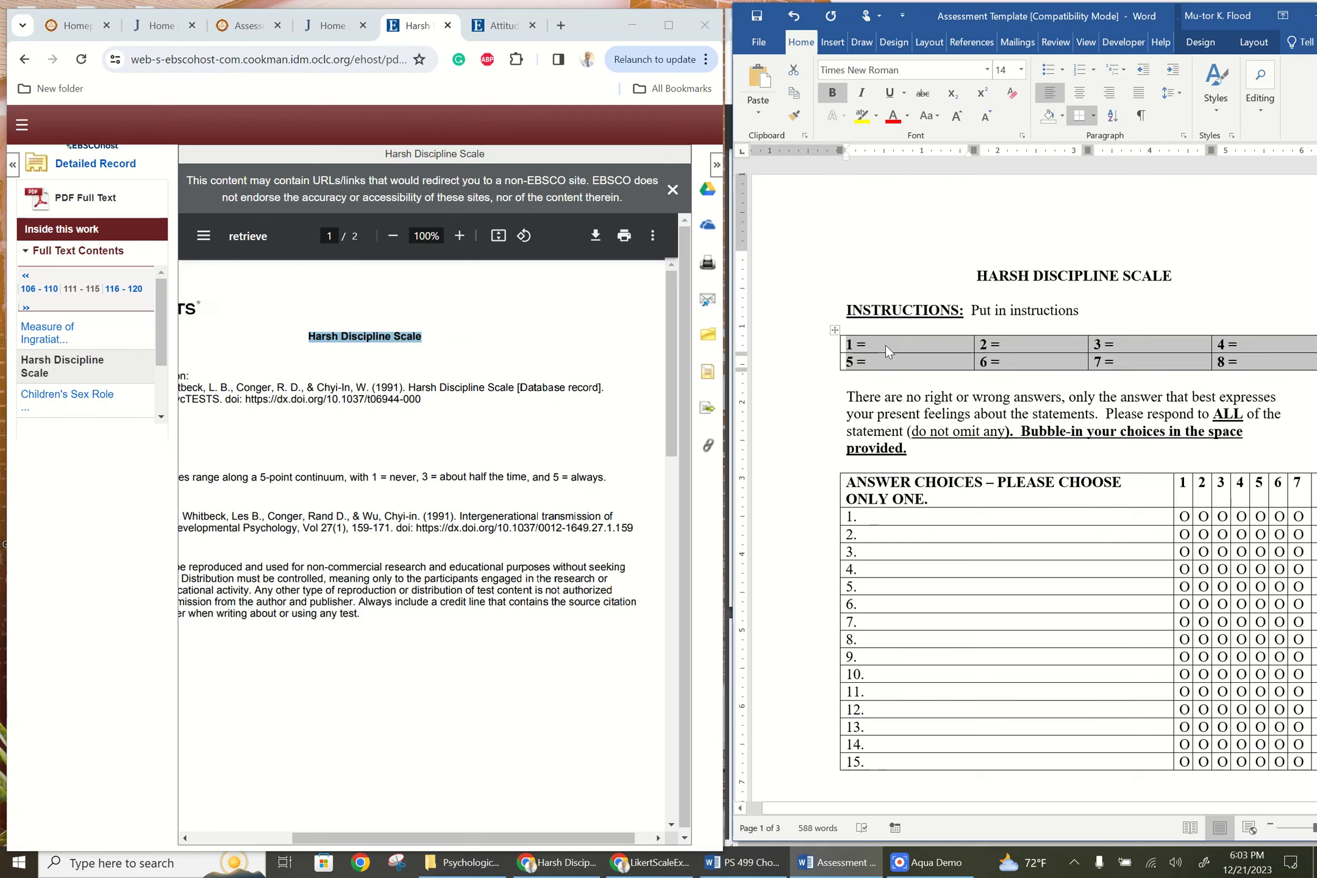
click(396, 477)
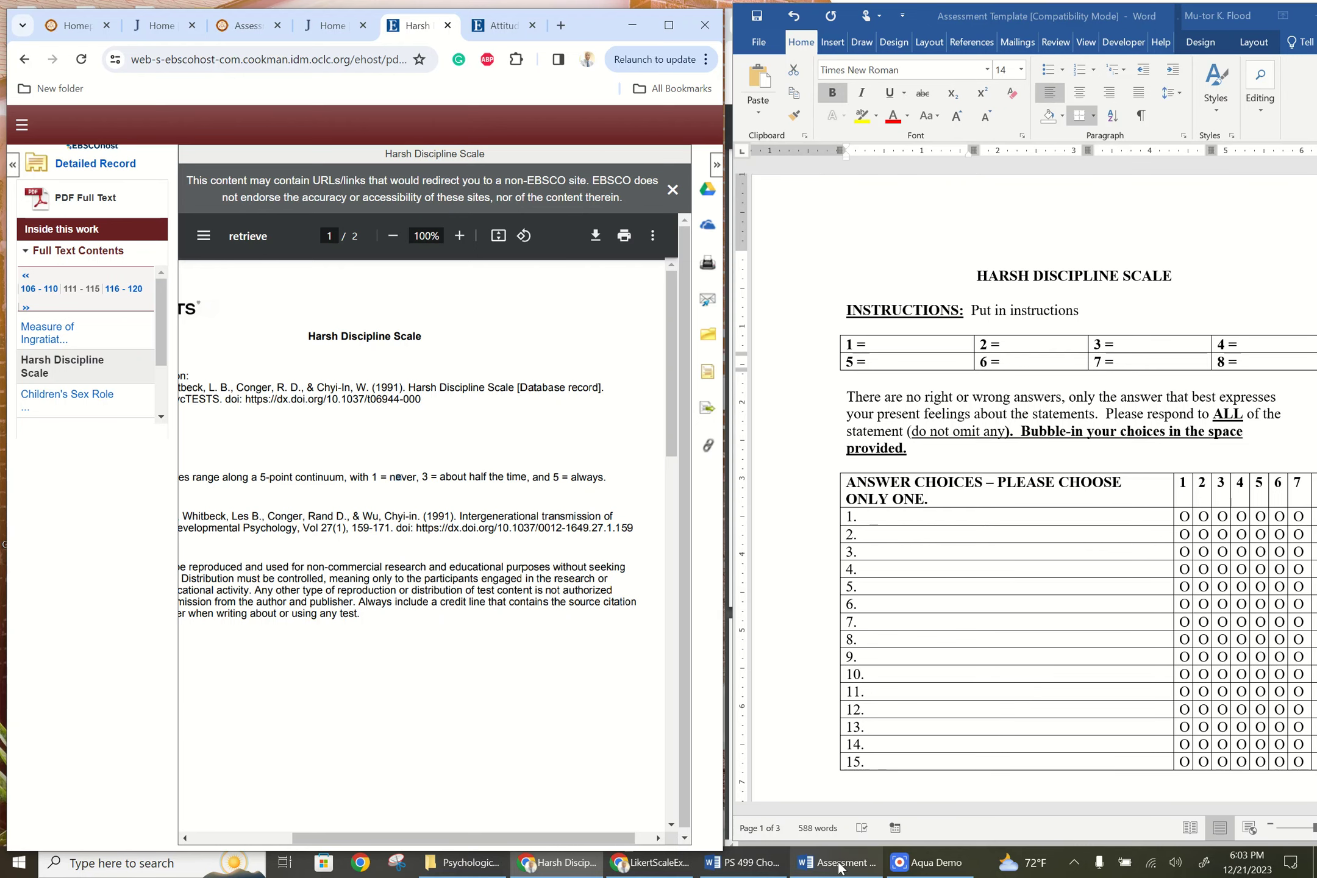
click(656, 866)
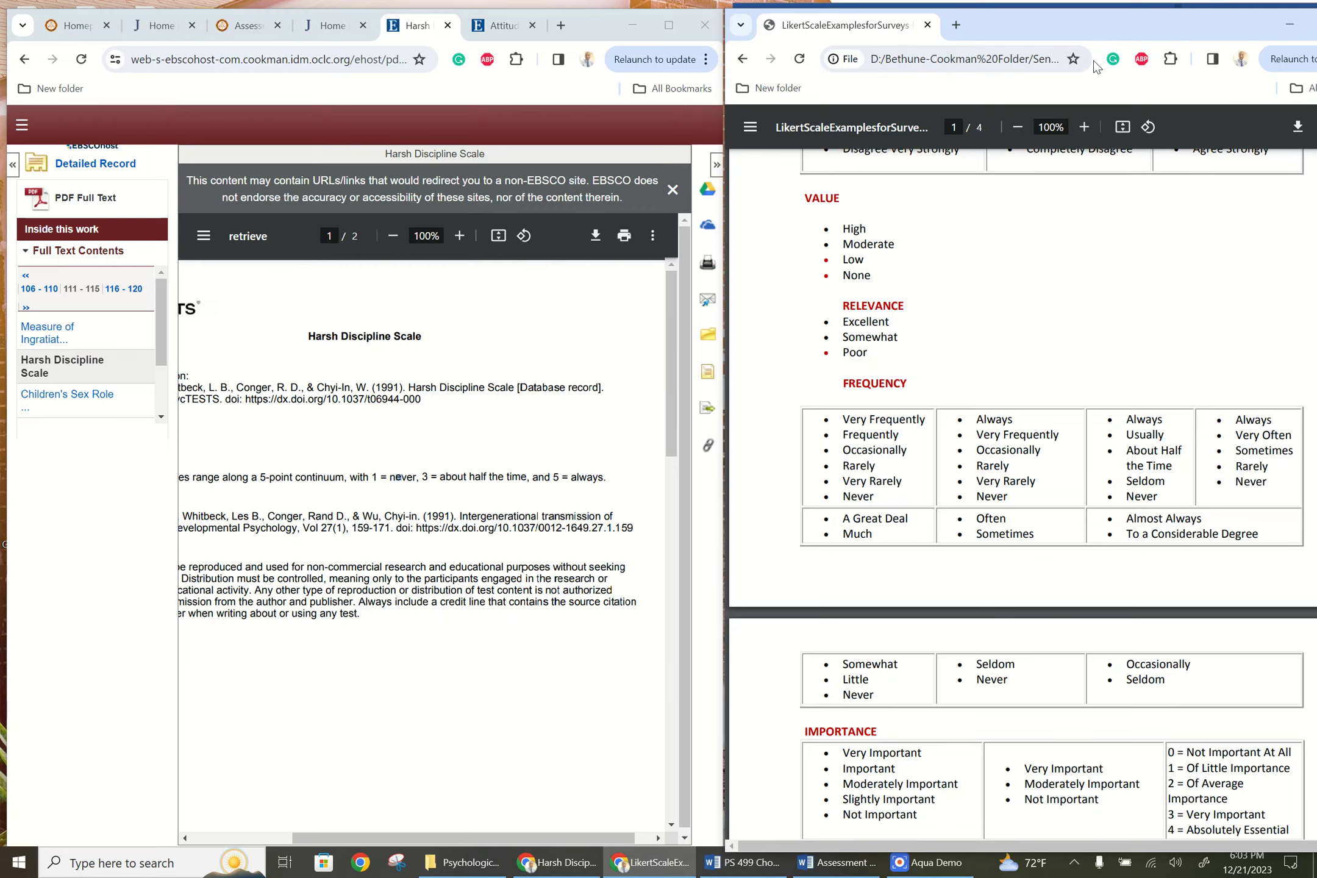
drag(1128, 35, 470, 22)
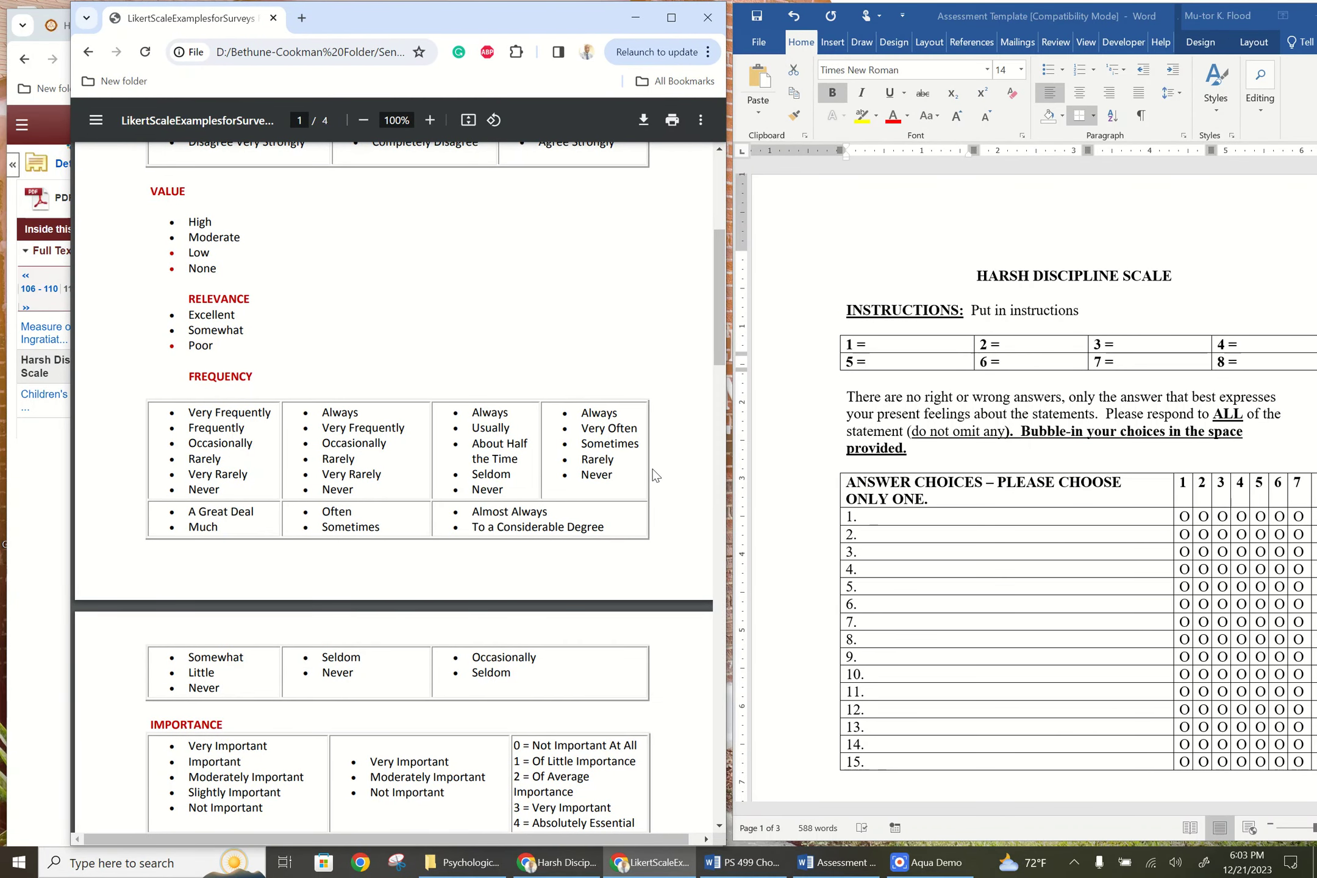
mouse_move(450, 18)
mouse_down()
mouse_move(1047, 192)
mouse_move(576, 31)
mouse_move(442, 24)
mouse_up()
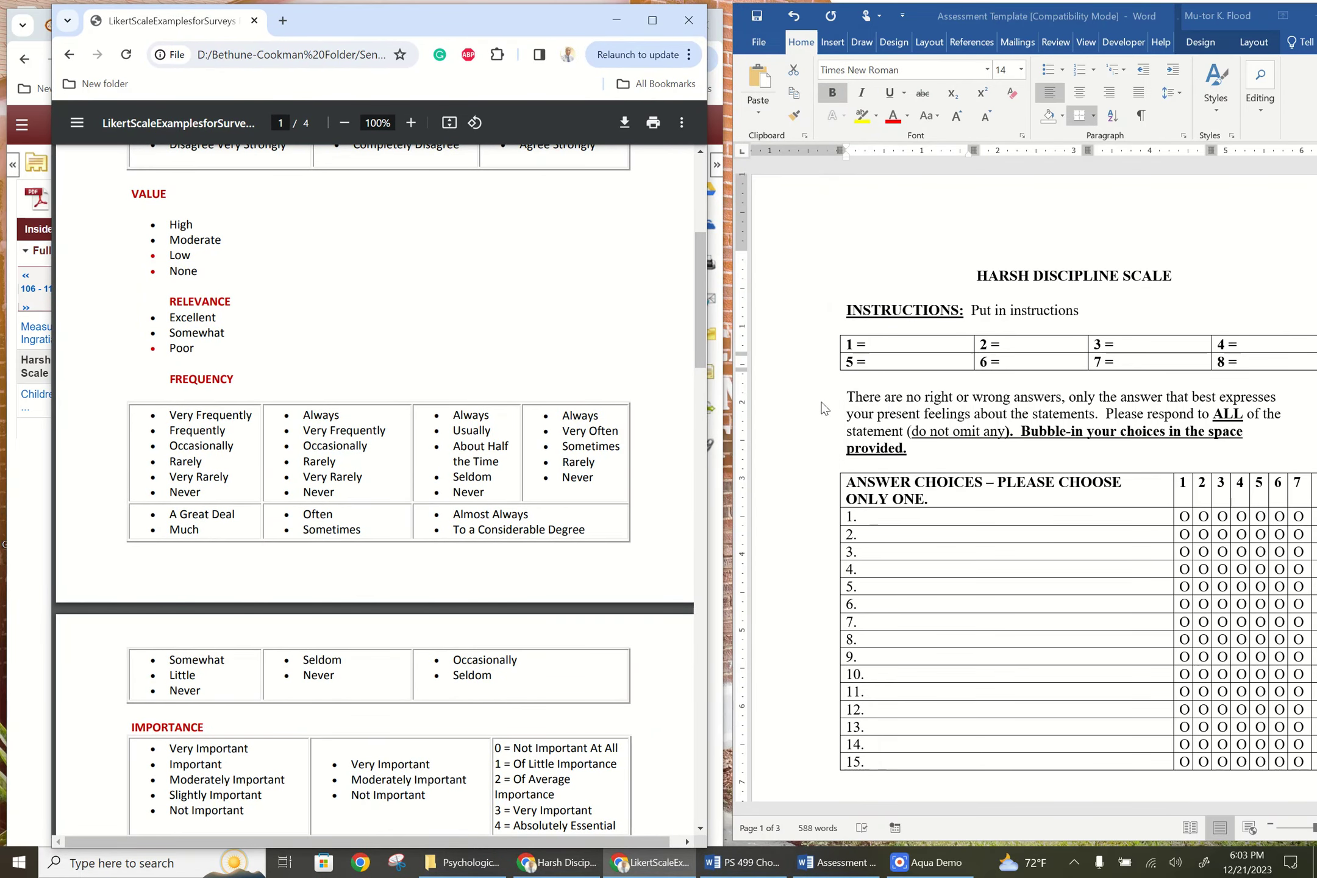
Fill in the first two entries of the response key as 1 = Never and 2 = Seldom
click(880, 344)
click(881, 344)
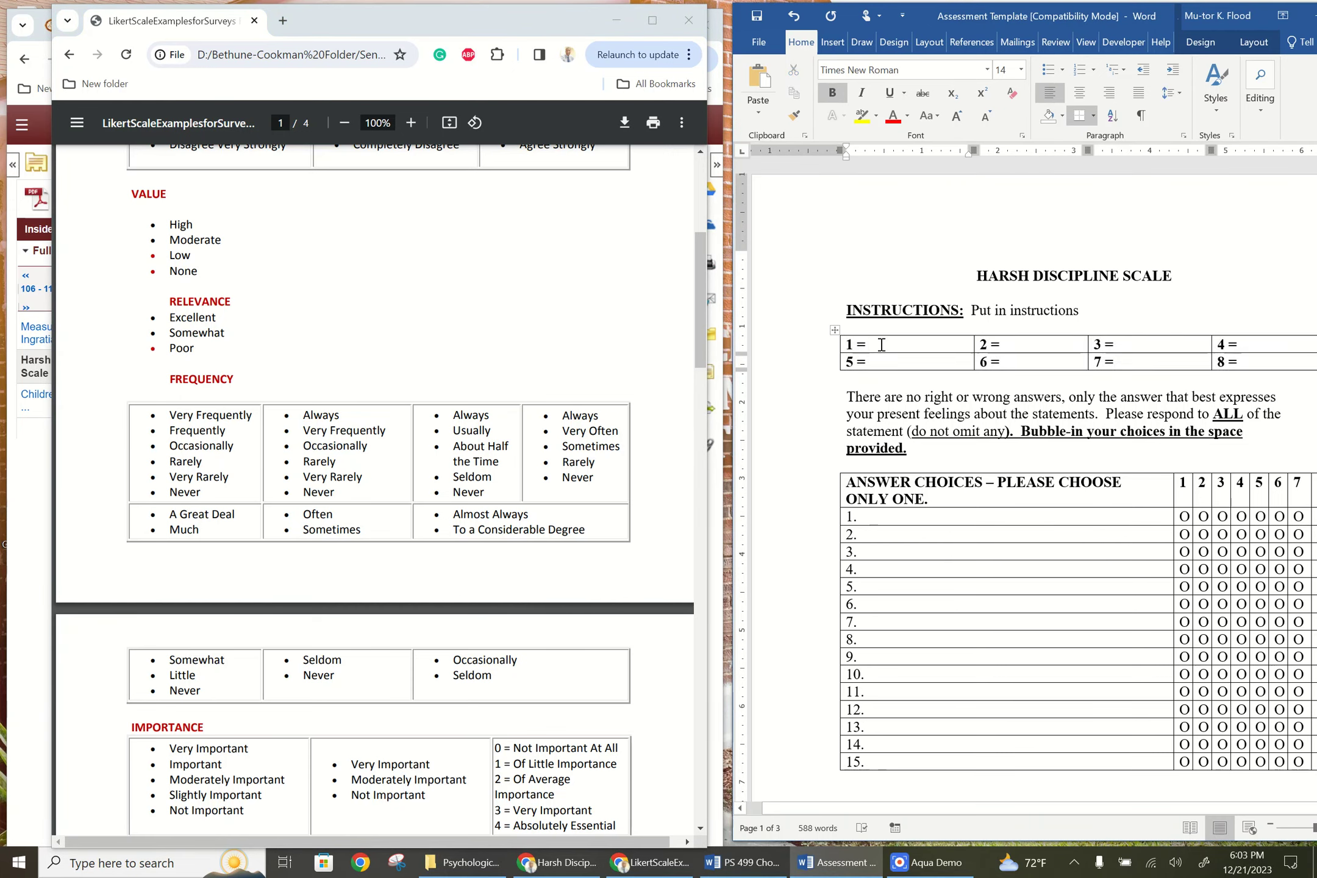
text(aLW)
key(BackSpace)
key(BackSpace)
key(BackSpace)
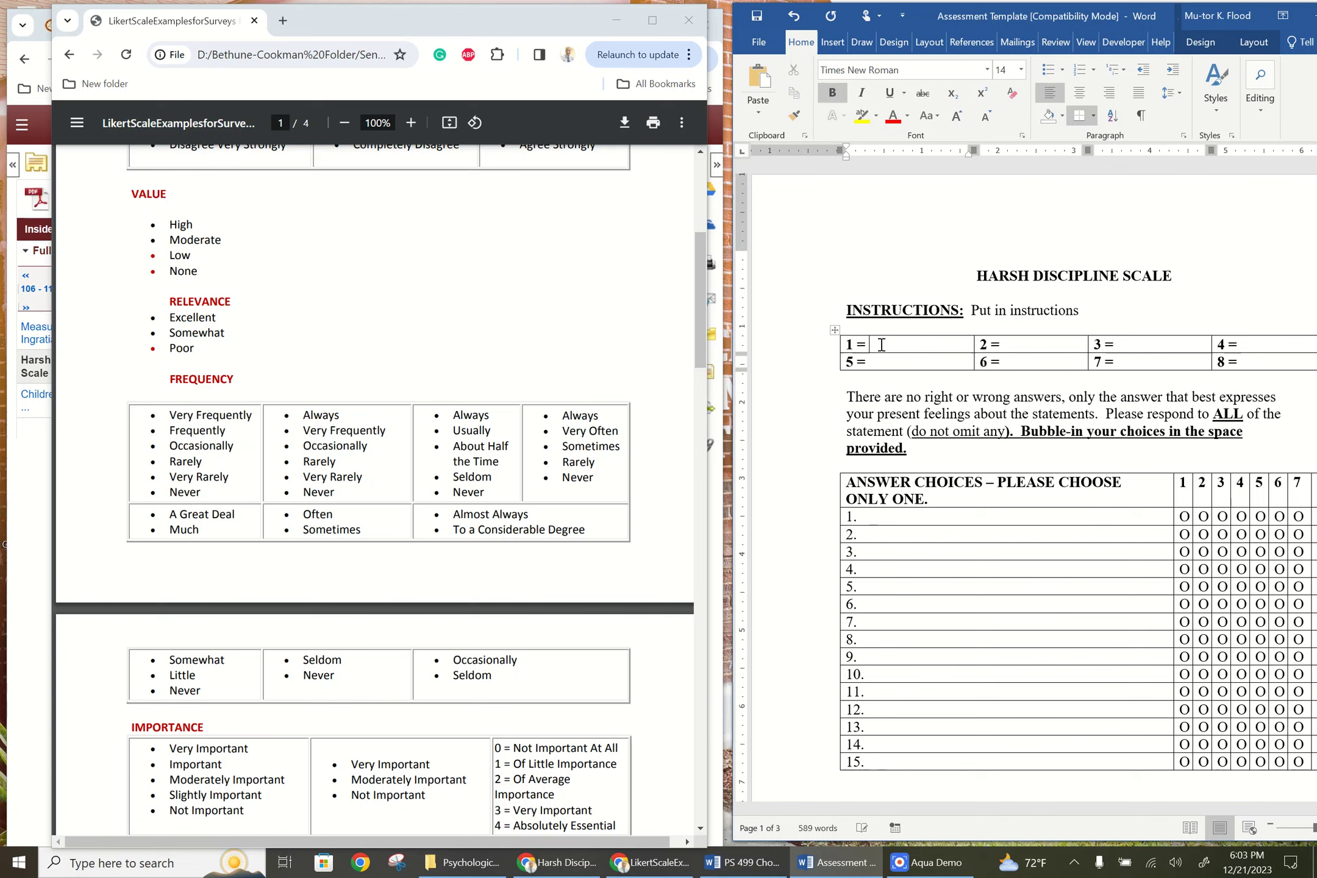
text(Never)
key(Tab)
key(Right)
text(Sel)
Enter "About Half the time" for response 3 in the key and remove the extra space before it
key(Tab)
key(Right)
text(About Halth)
key(BackSpace)
text(Halth)
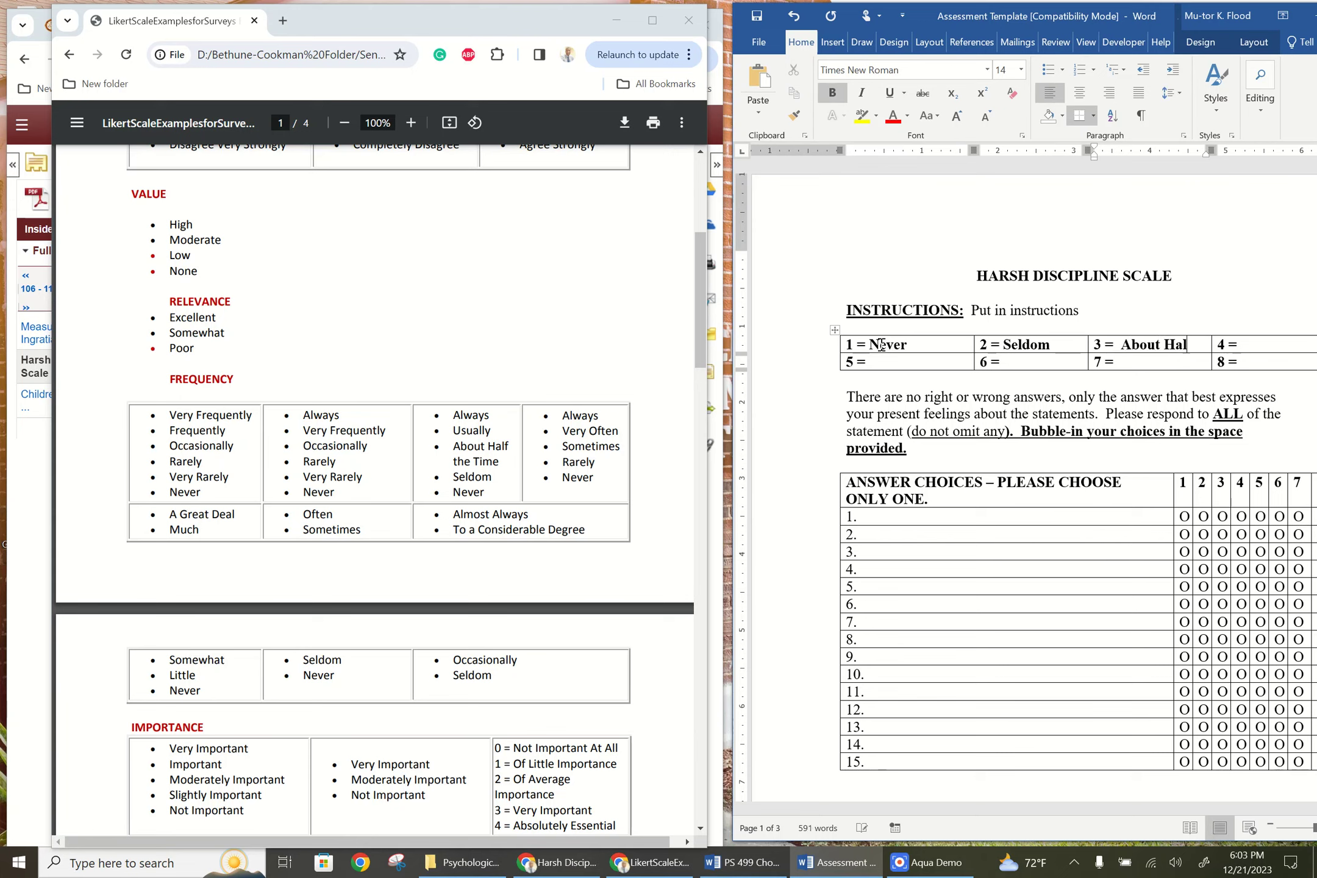
key(BackSpace)
key(BackSpace)
key(BackSpace)
key(BackSpace)
text(lf the tei)
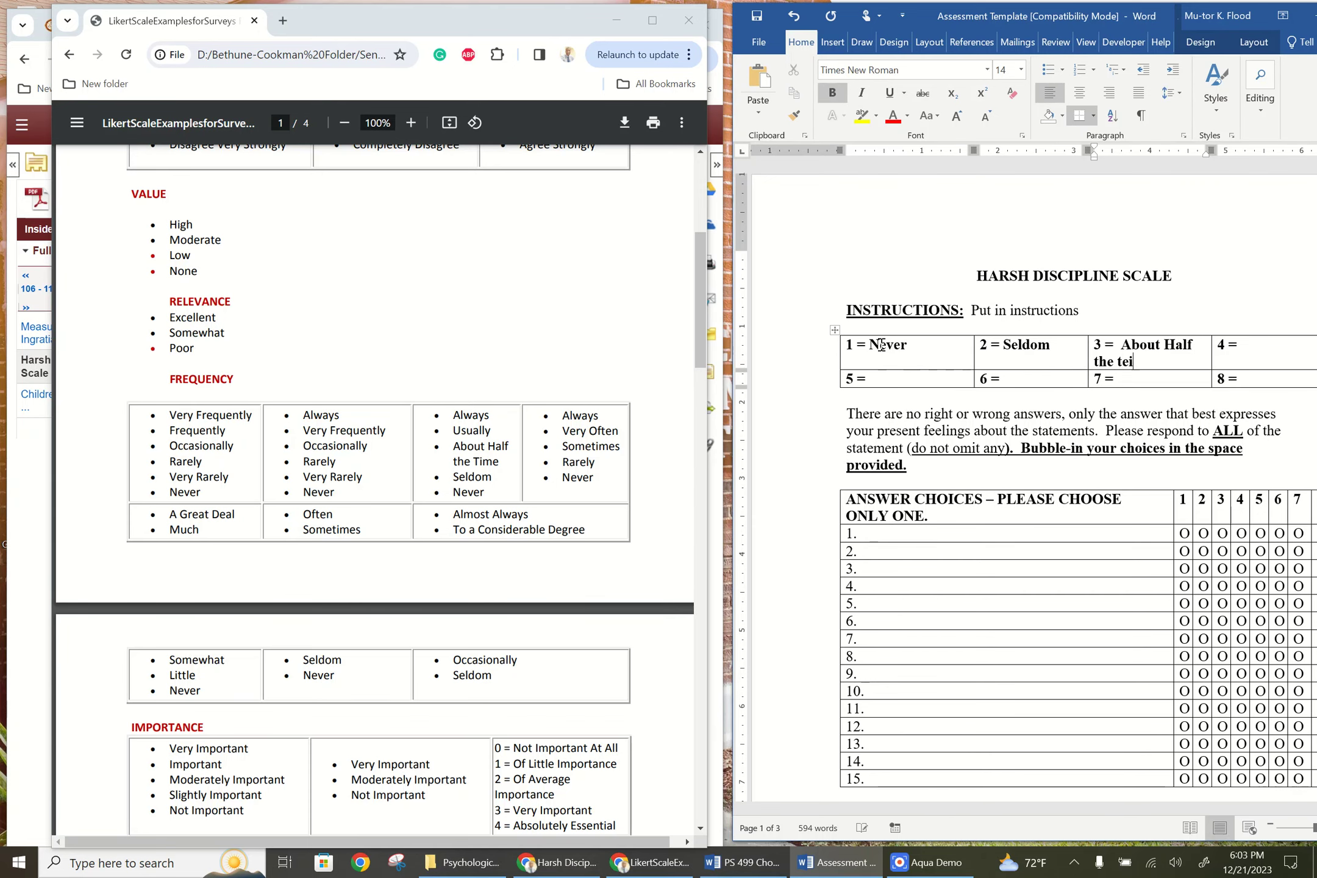
key(BackSpace)
key(BackSpace)
text(ime)
key(Tab)
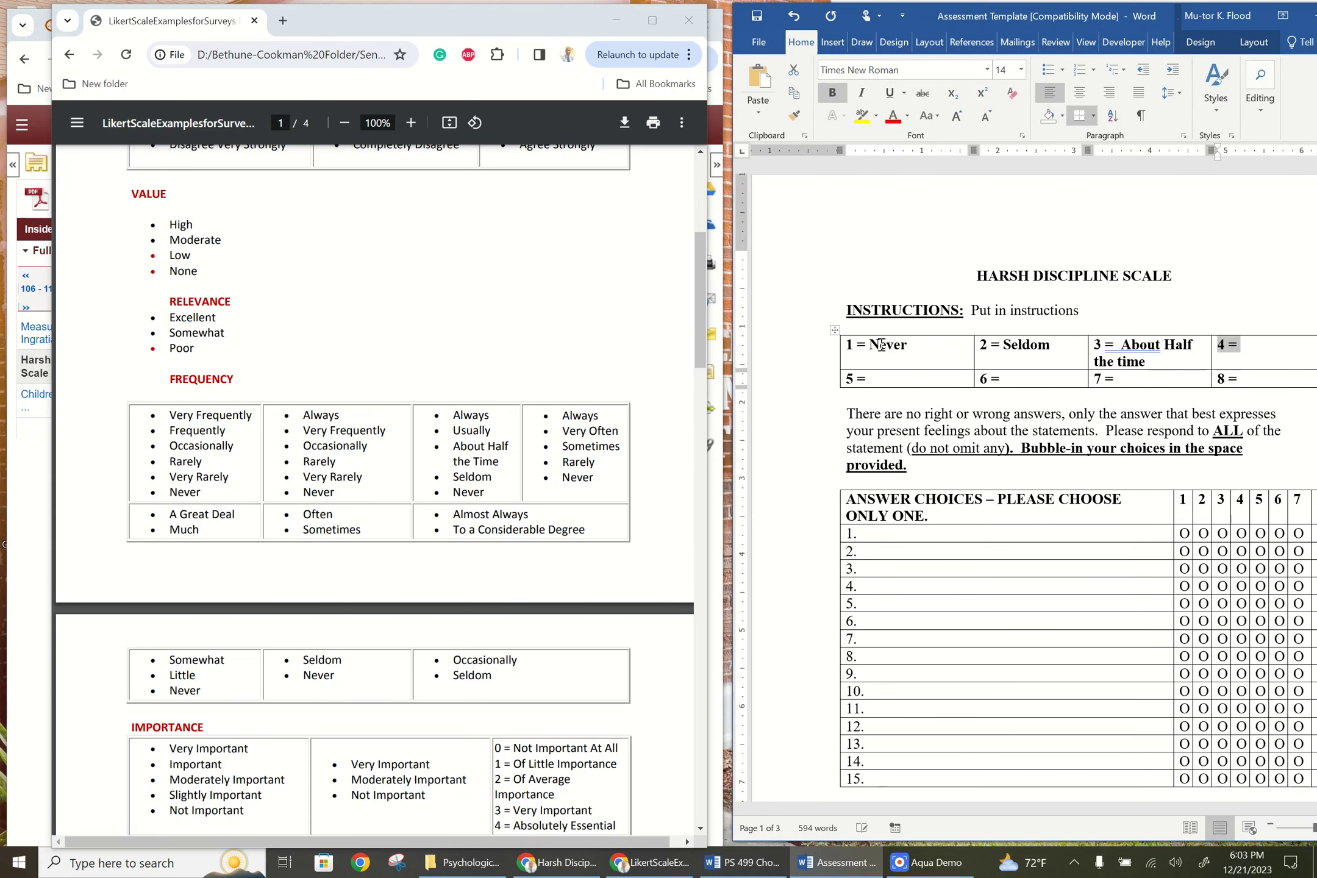
key(End)
click(1123, 348)
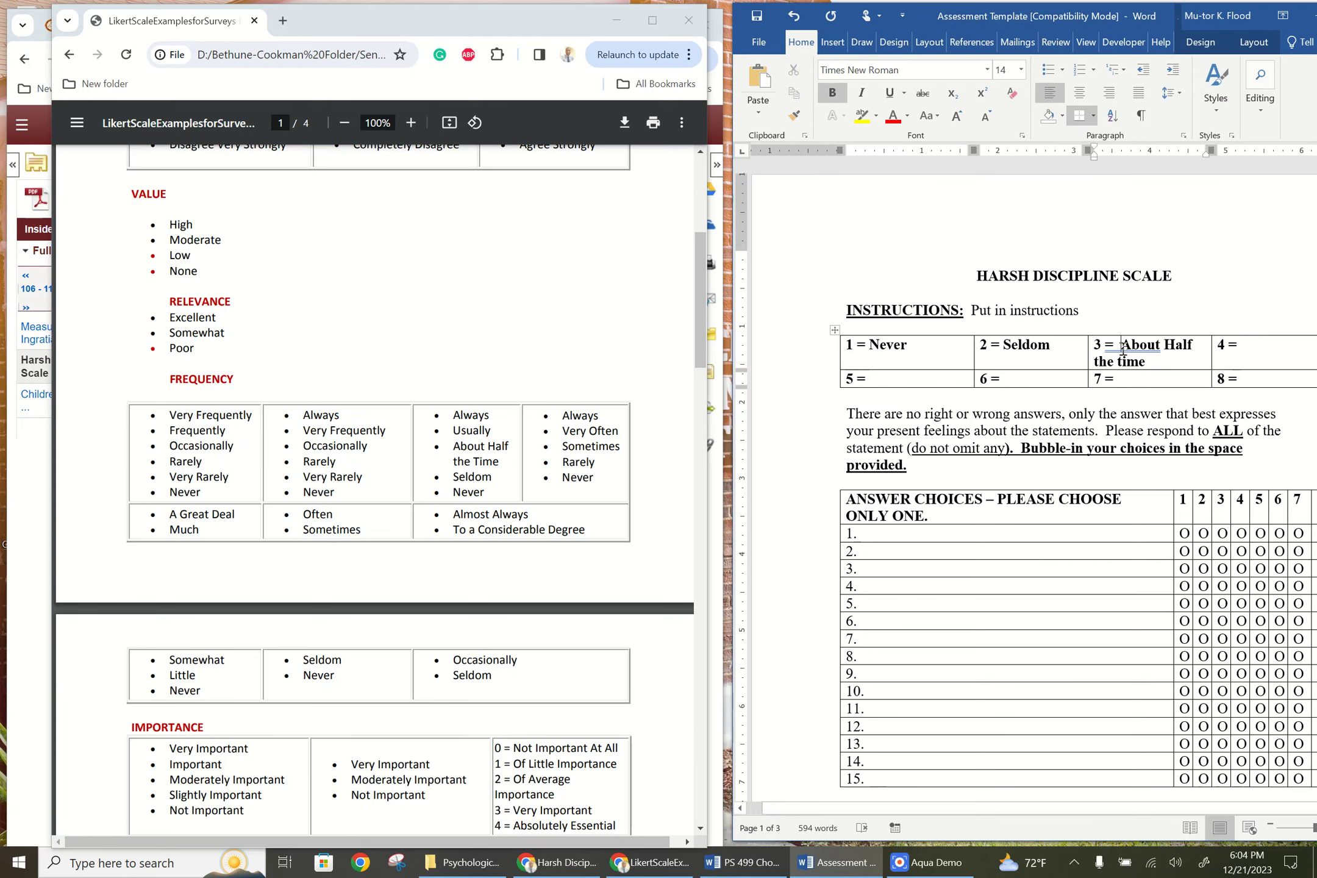
Complete the five-point response key with 4 = Usually and 5 = Always
click(1252, 347)
text(Usually)
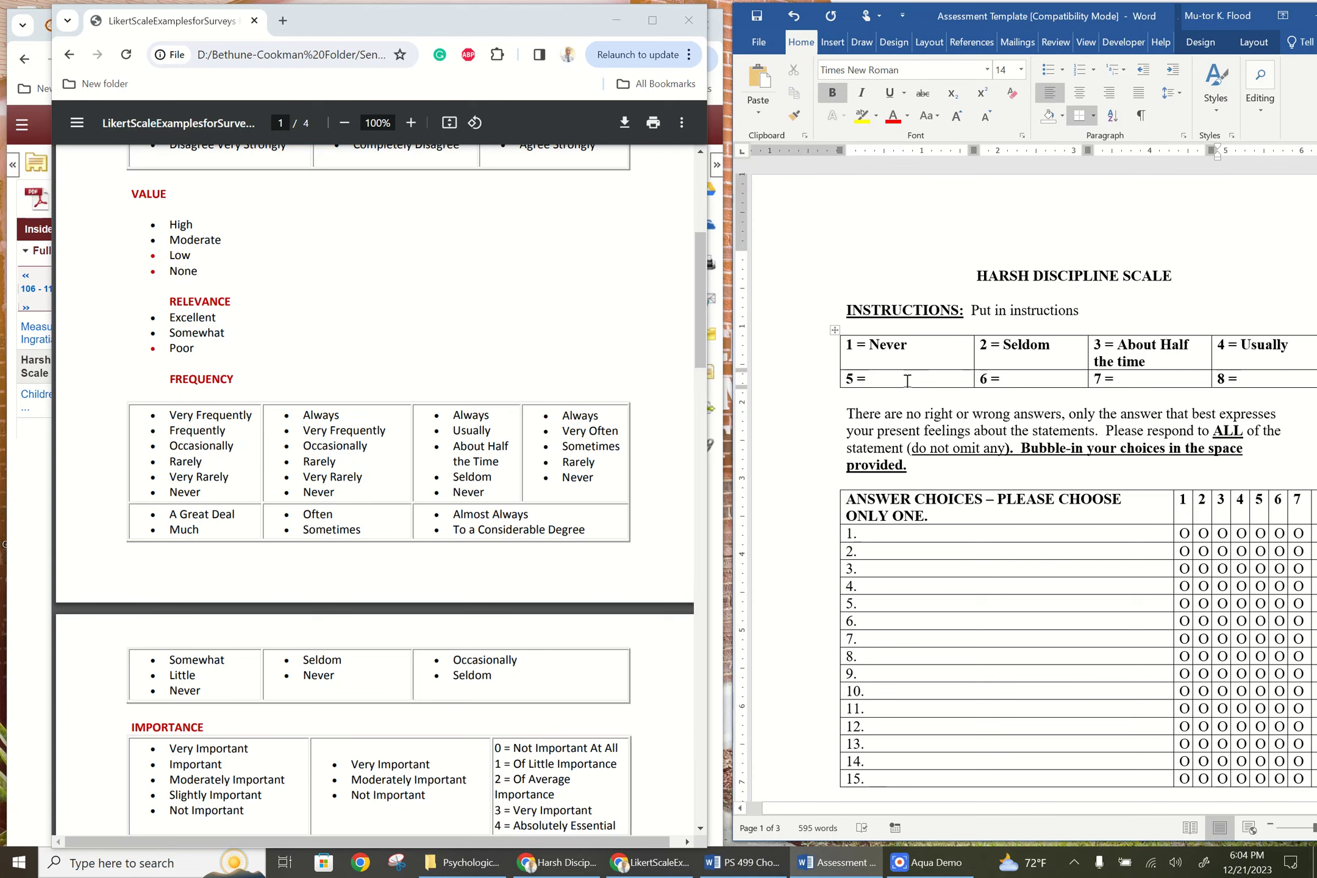
click(877, 379)
text(Always)
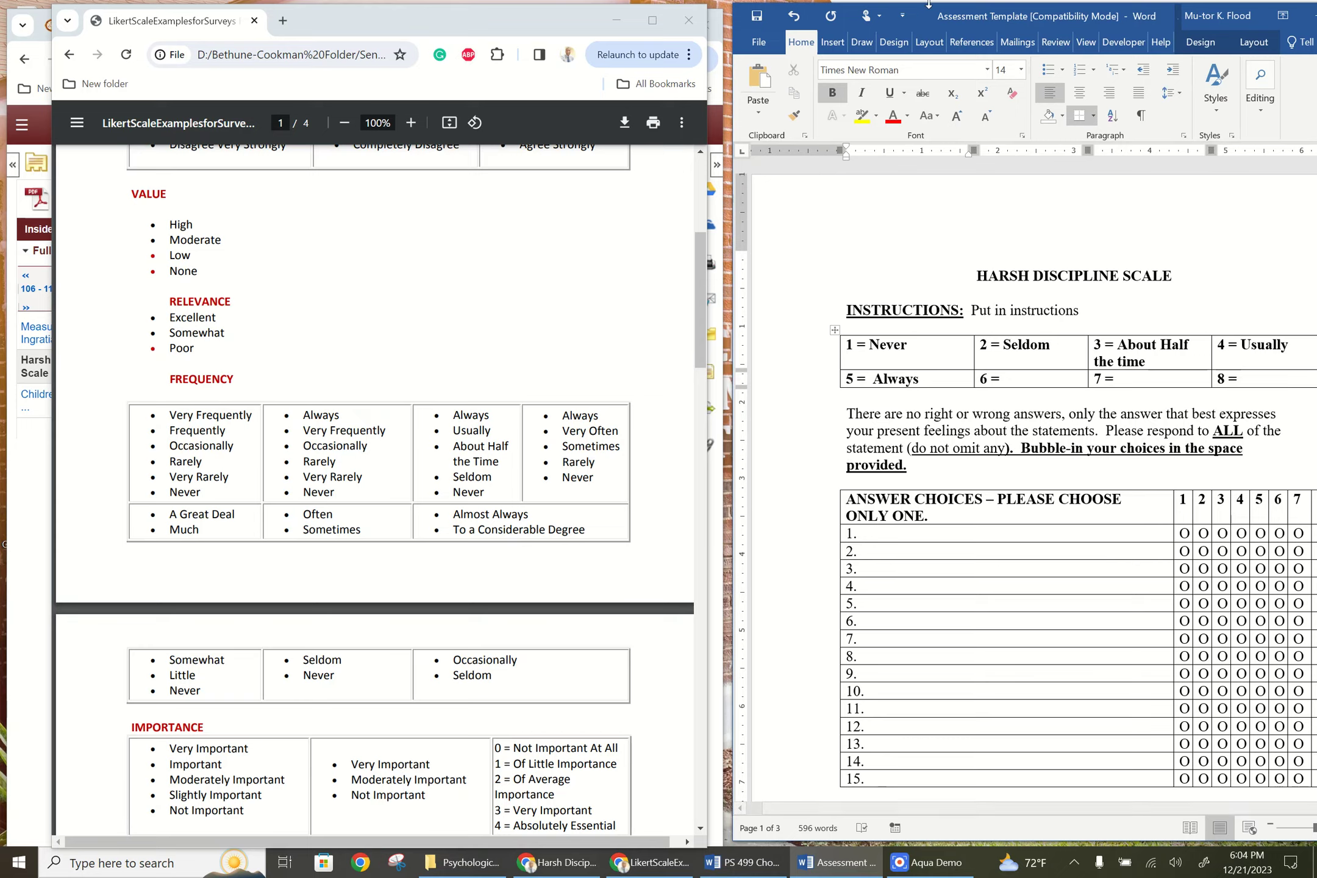
Maximize the Assessment Template window and select the "Put in instructions" placeholder text
drag(994, 17, 823, 16)
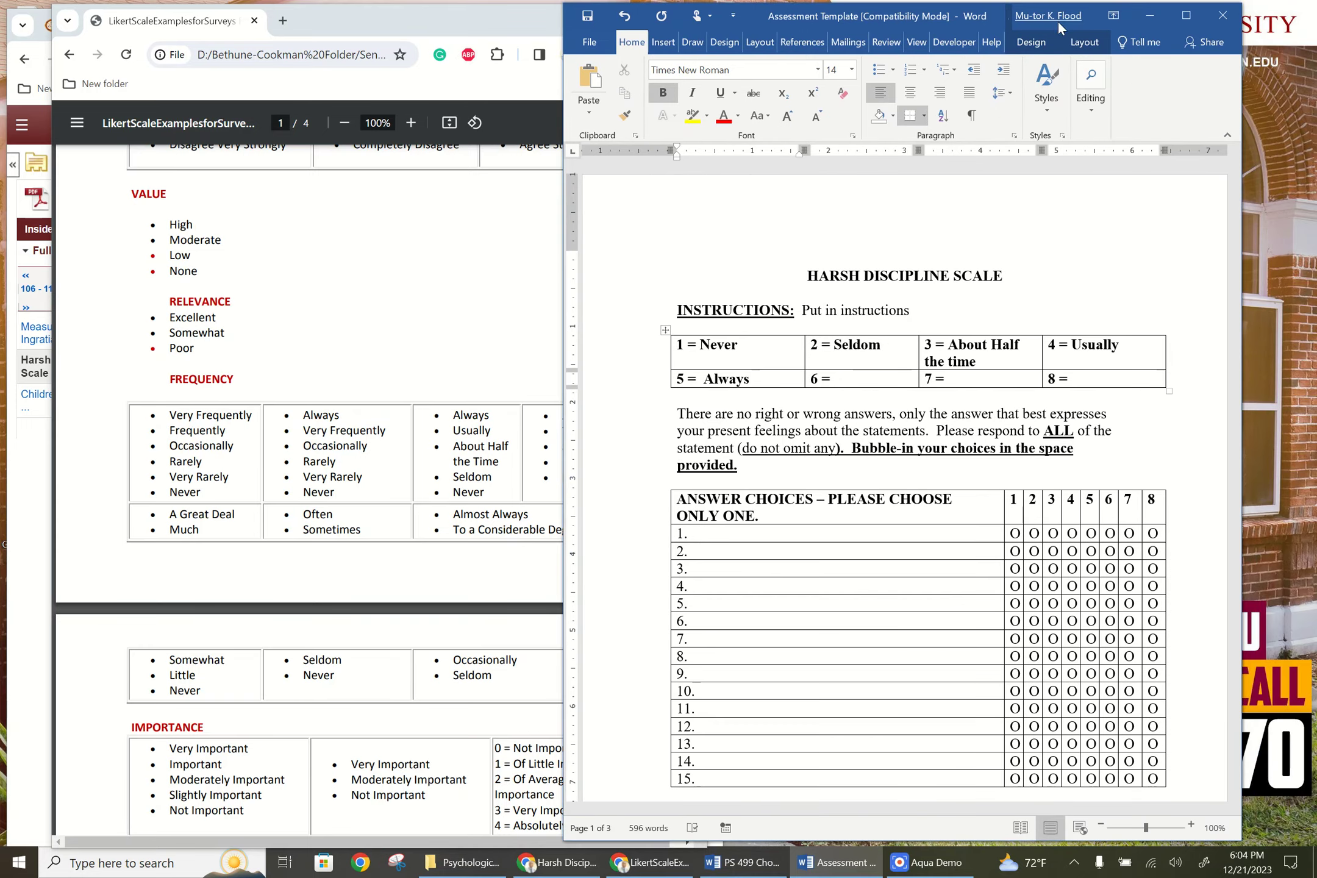
click(1189, 19)
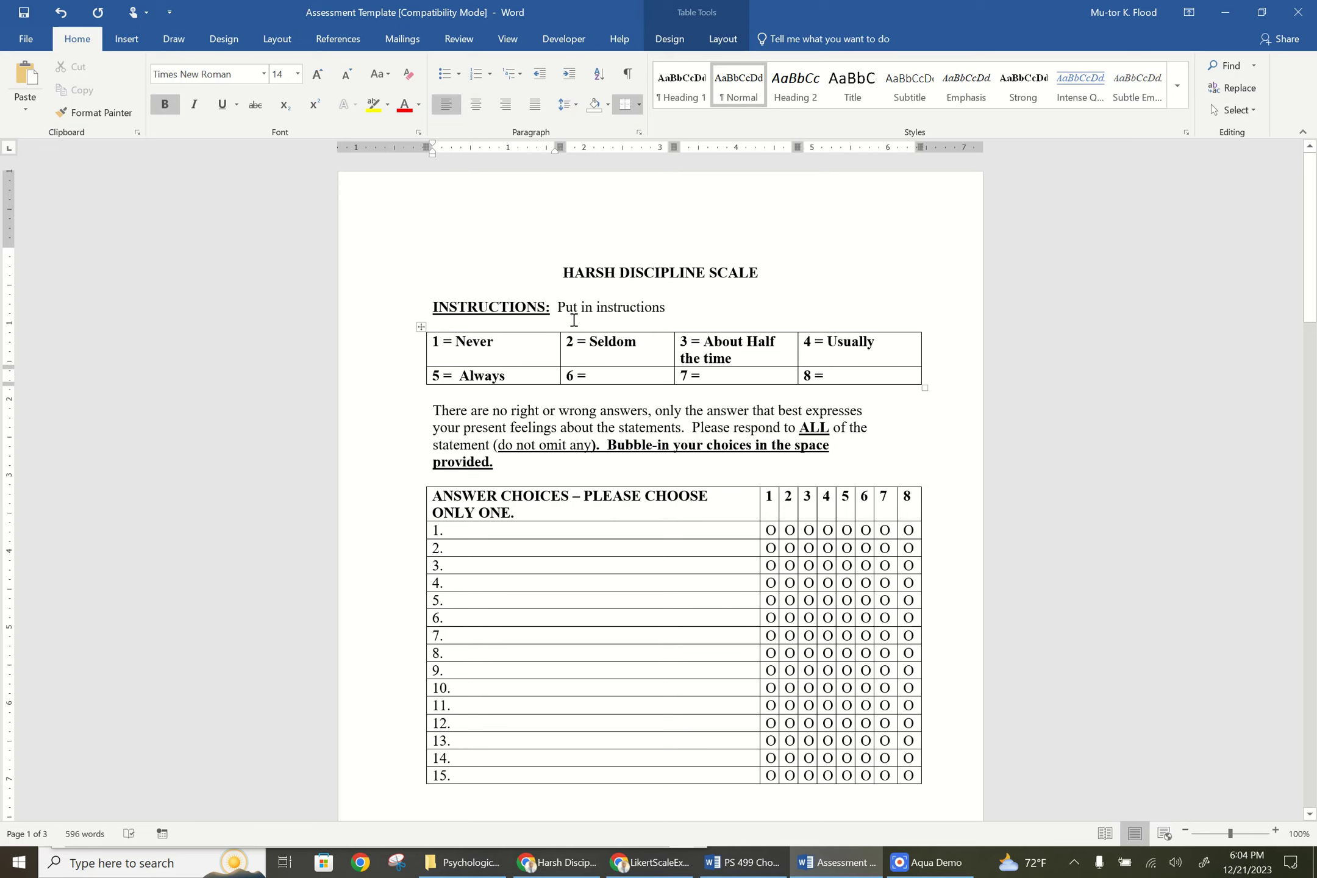
drag(666, 308, 556, 309)
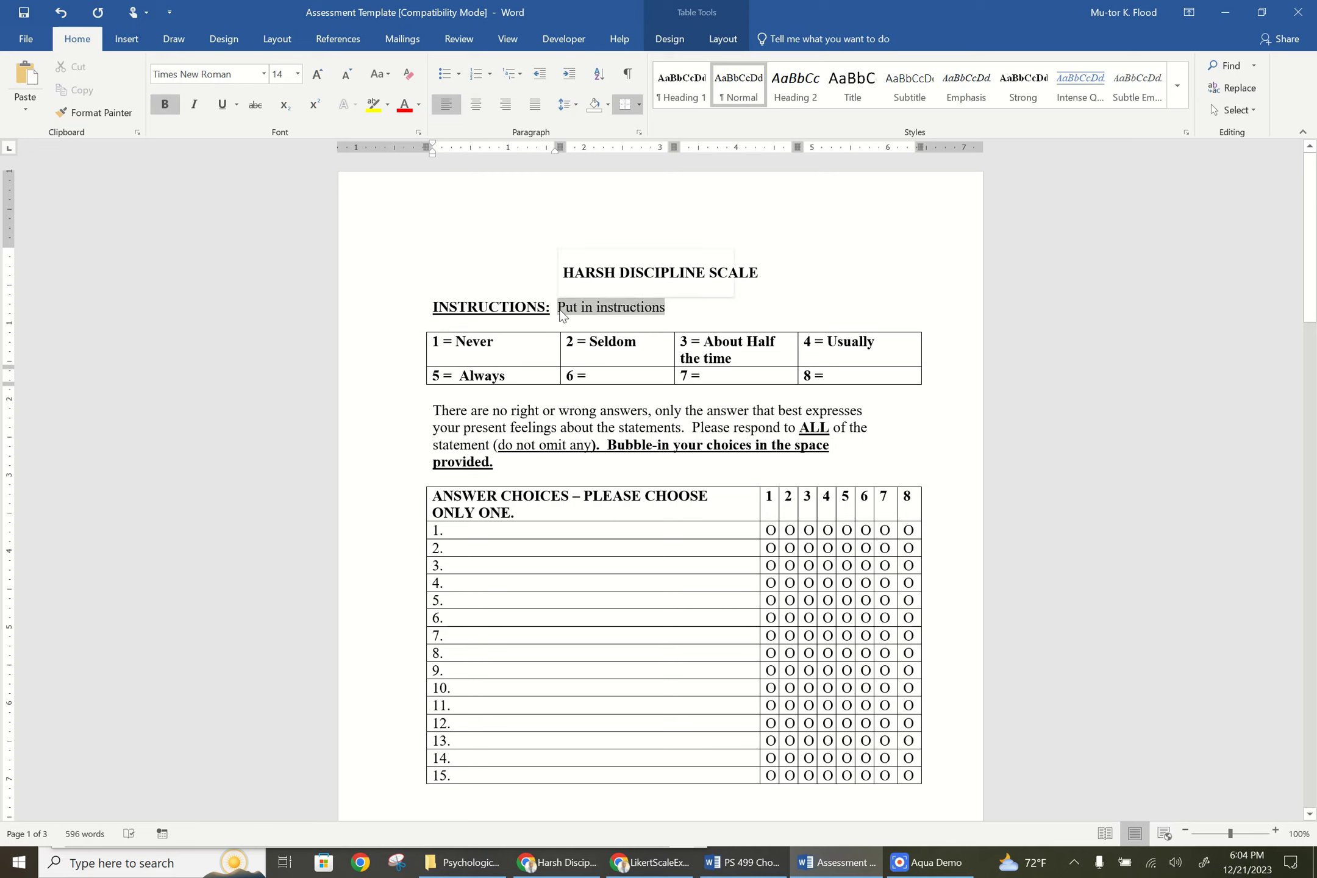
Switch to the browser and check both pages of the PsycTESTS Harsh Discipline Scale record for participant instructions
click(549, 865)
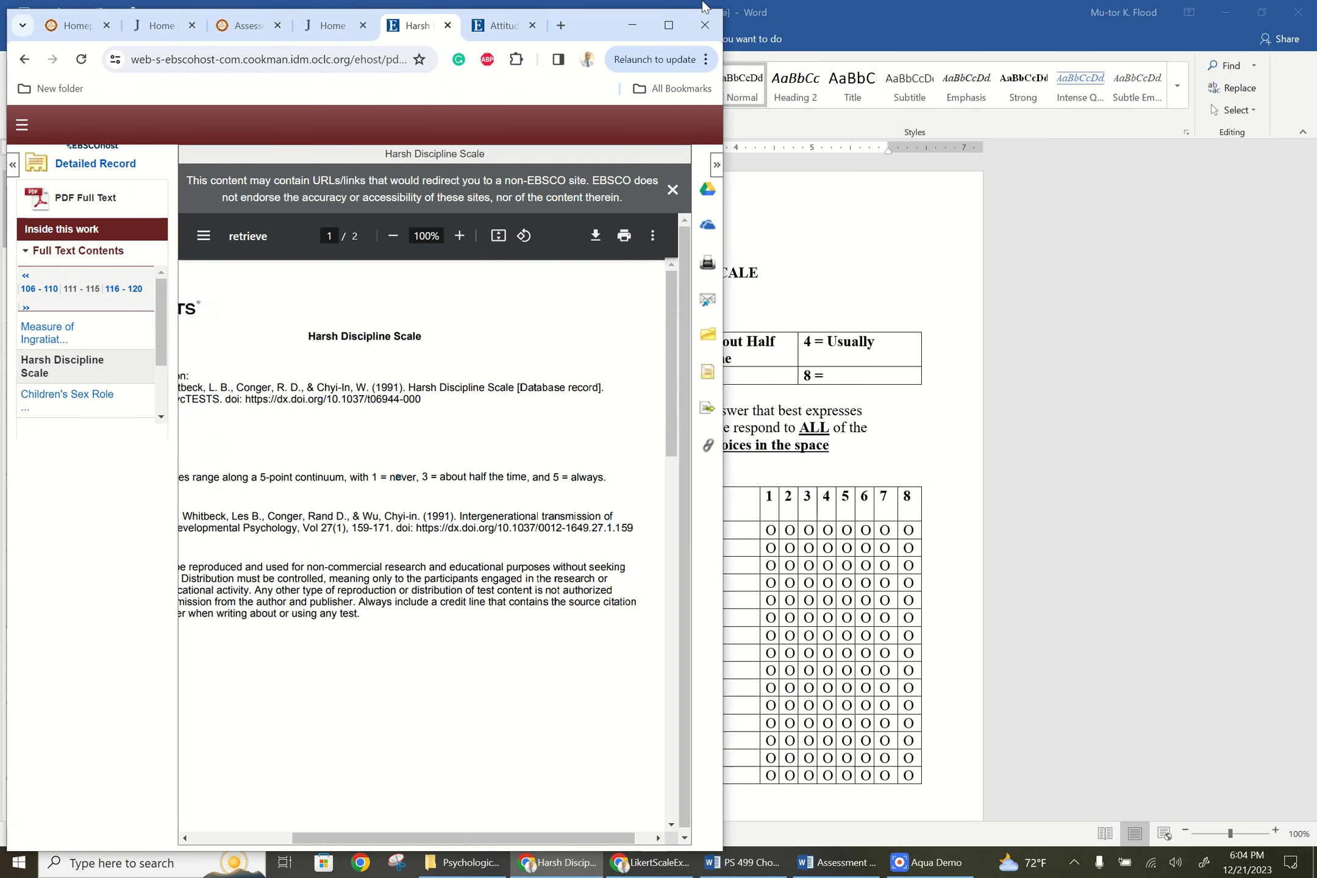
click(667, 27)
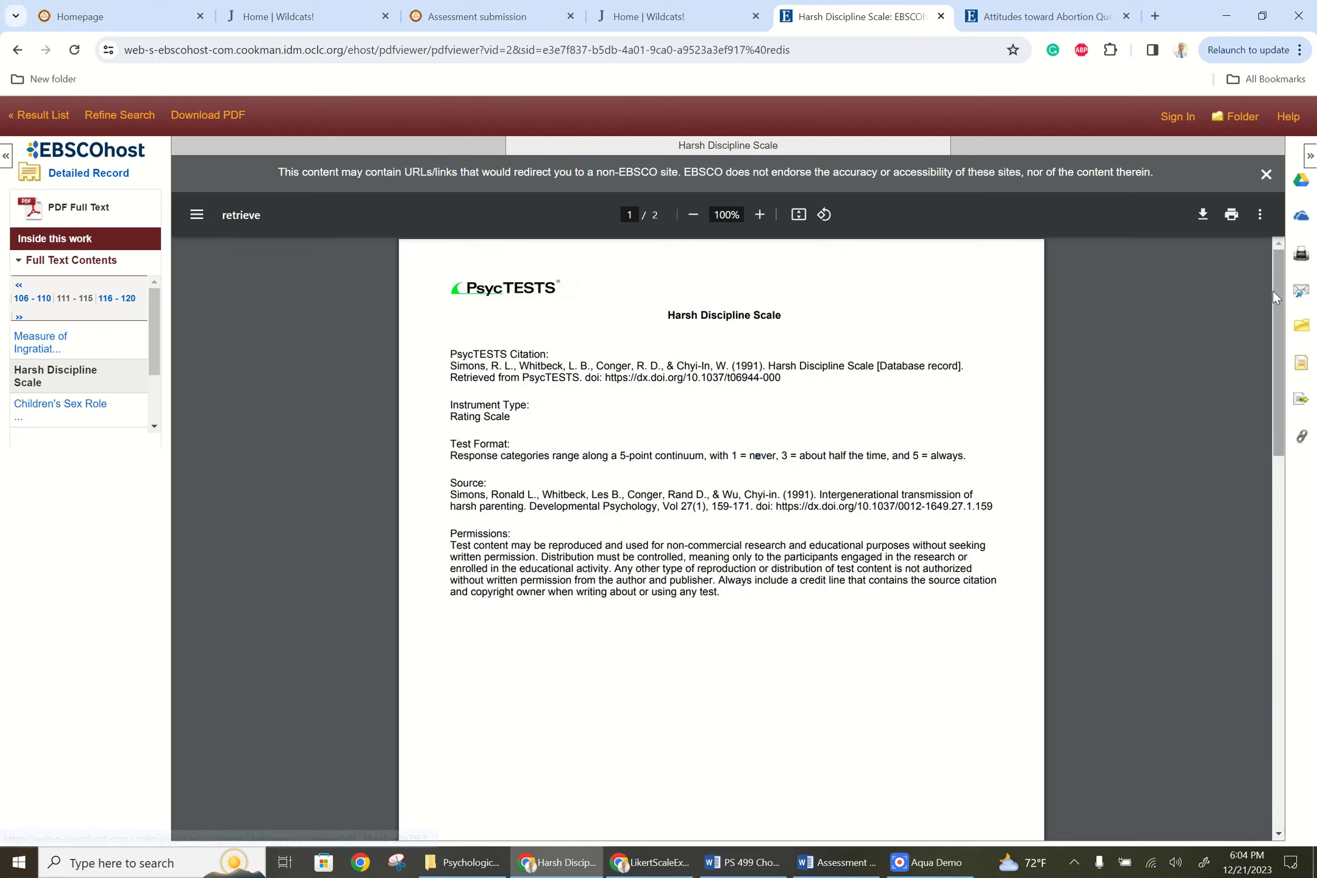
drag(1272, 288, 1256, 523)
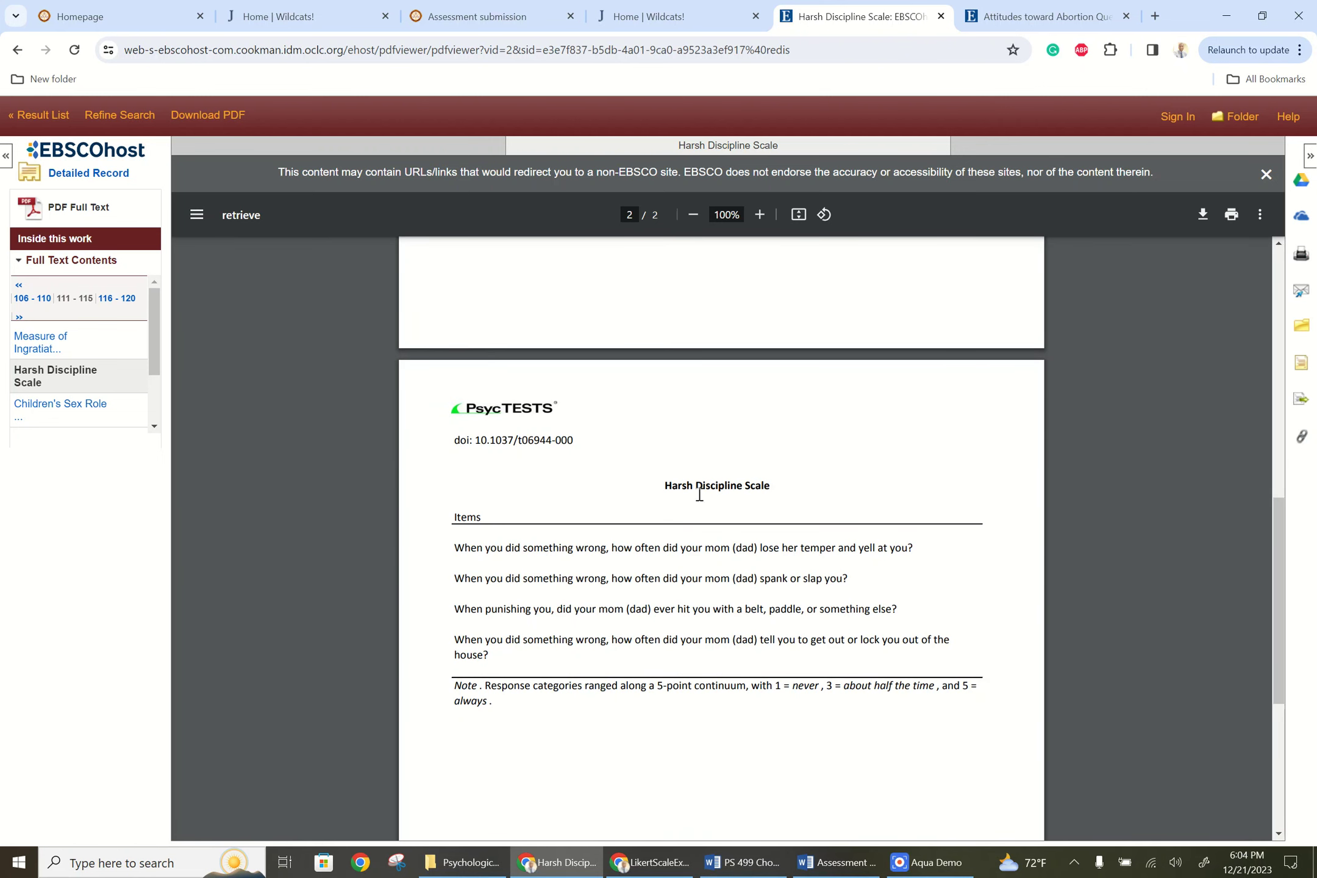
drag(1275, 570, 1259, 301)
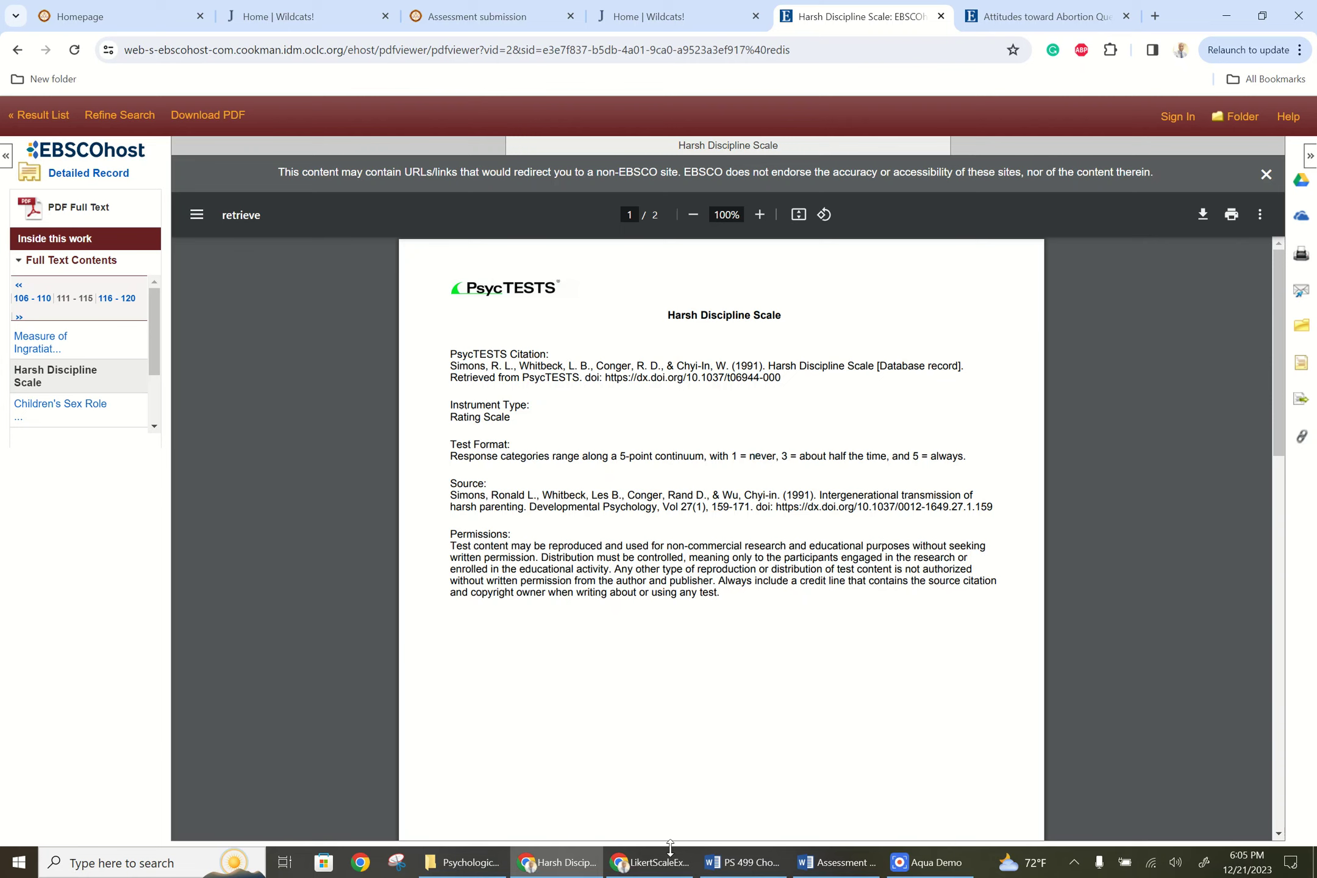
mouse_move(751, 866)
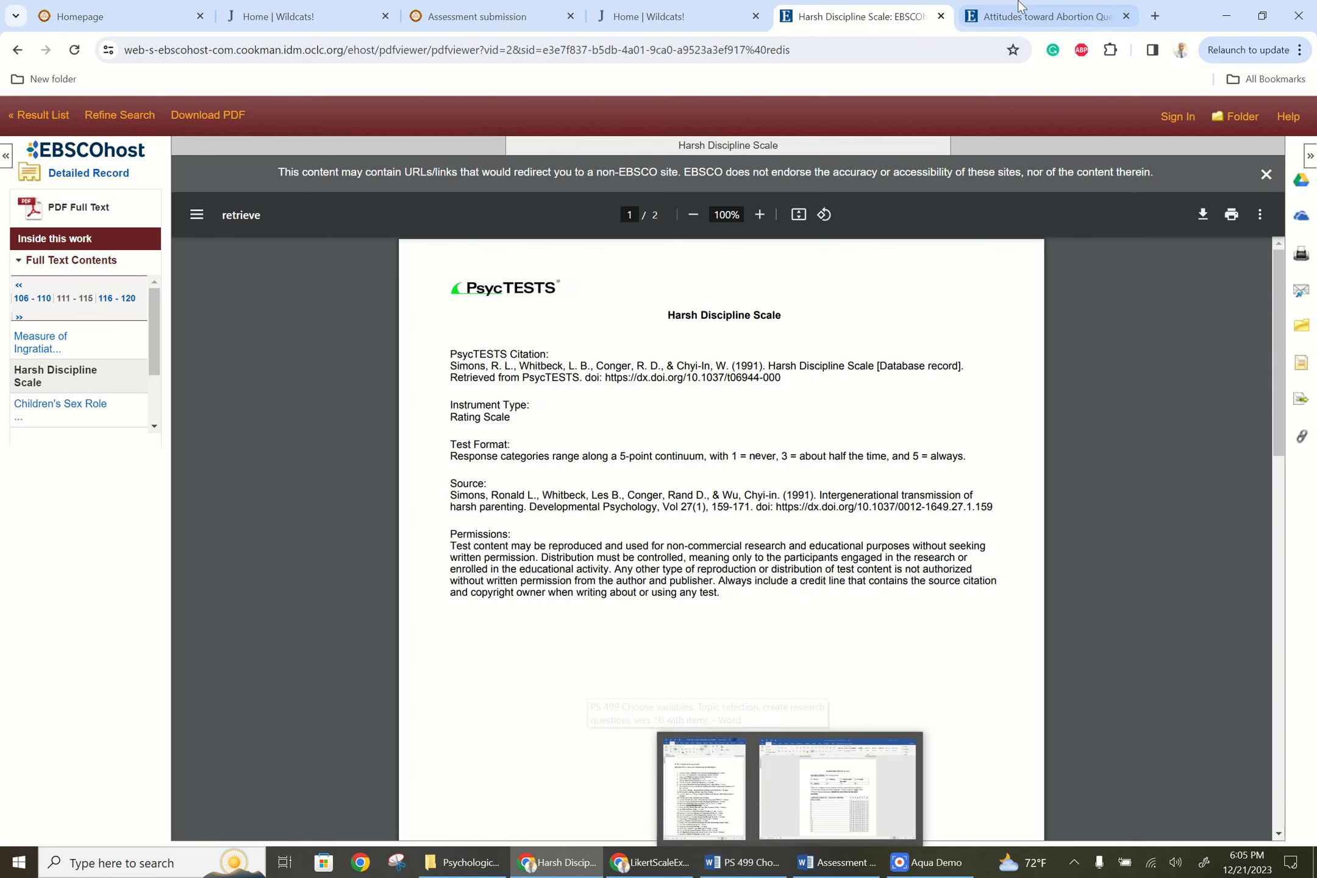
Return to the Assessment Template in Word and remove the placeholder text after the INSTRUCTIONS heading
click(819, 866)
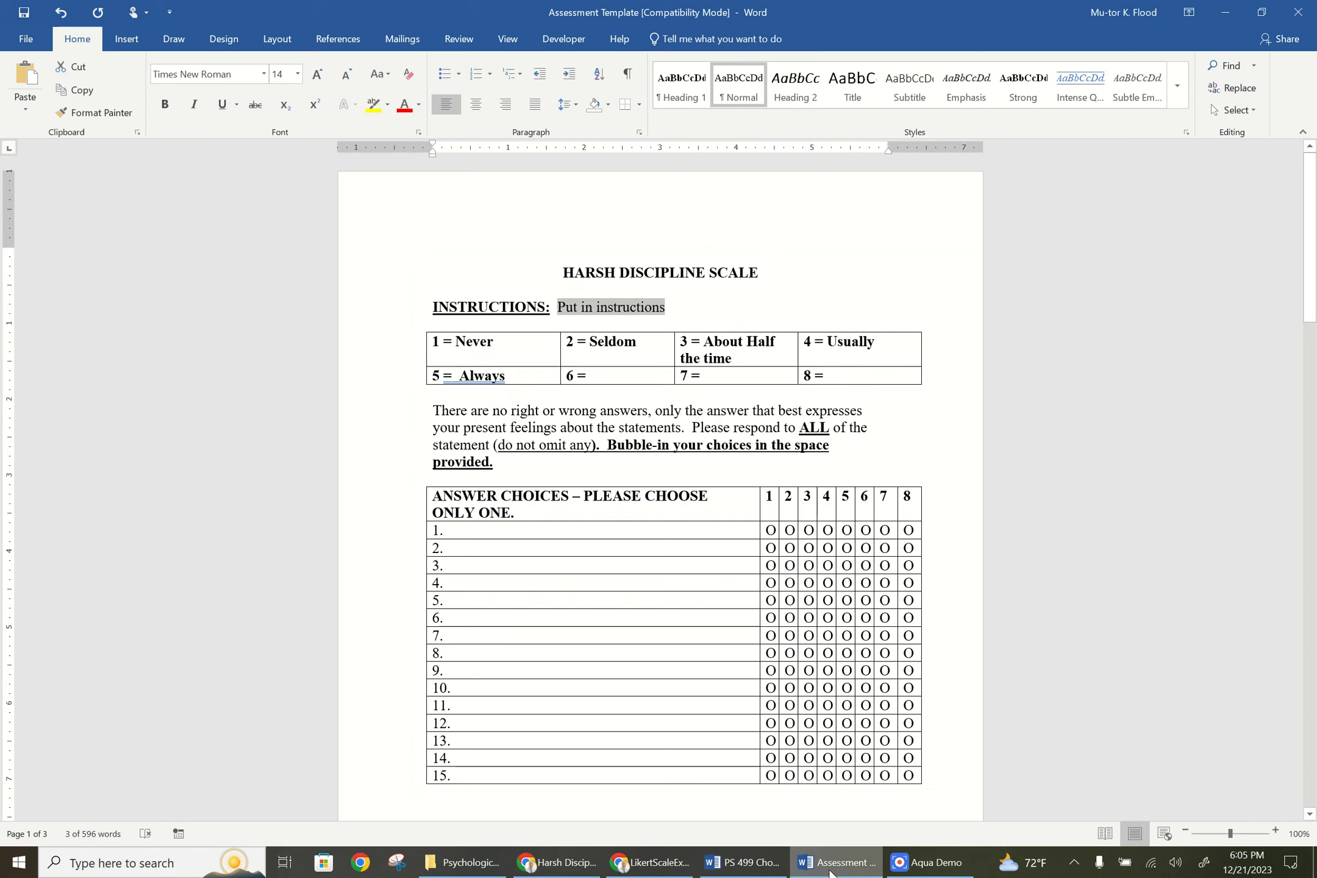
click(678, 308)
key(BackSpace)
key(BackSpace)
key(BackSpace)
key(BackSpace)
key(BackSpace)
key(BackSpace)
key(BackSpace)
key(BackSpace)
key(BackSpace)
key(BackSpace)
key(BackSpace)
key(BackSpace)
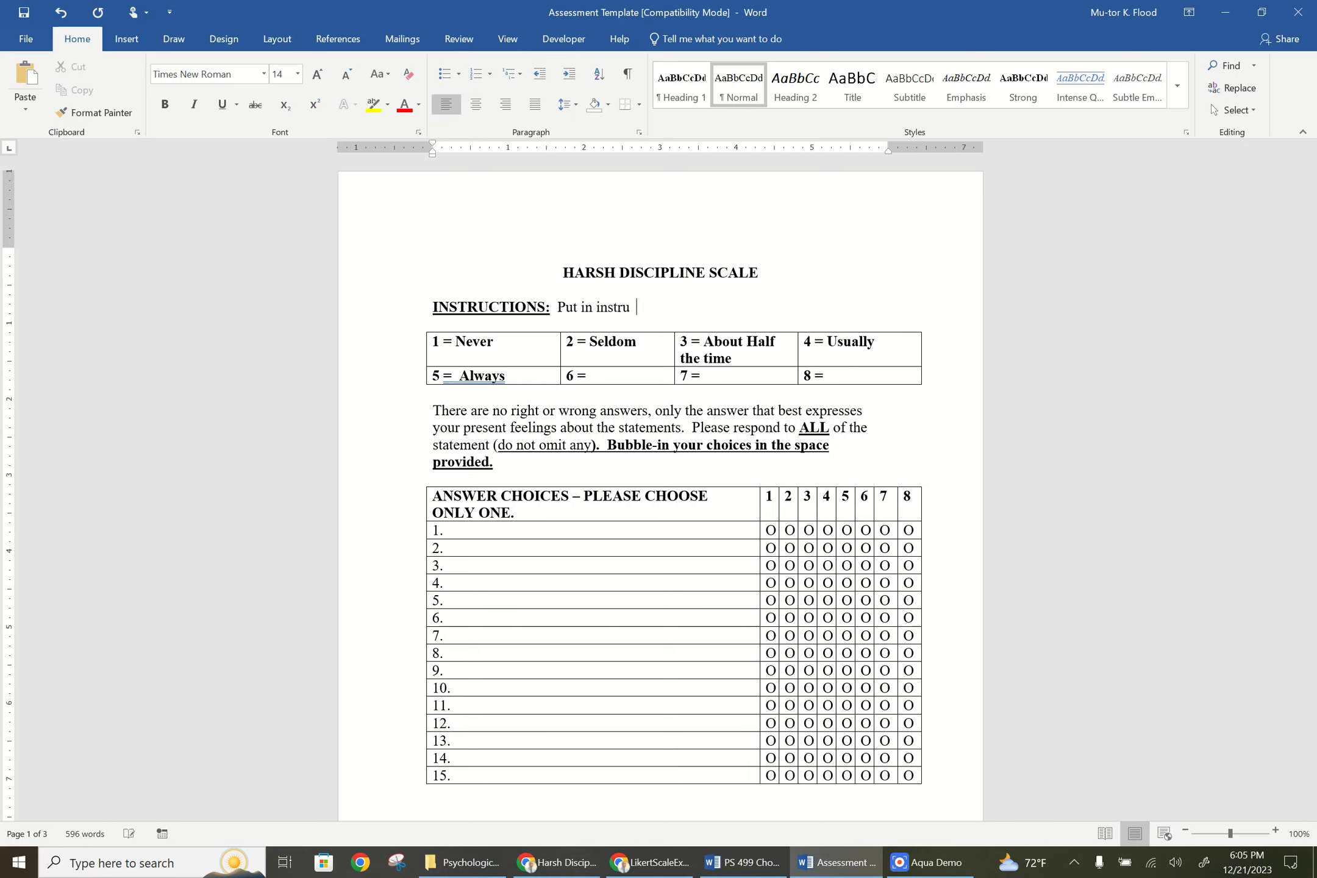
key(BackSpace)
key(BackSpace)
key(BackSpace)
key(BackSpace)
key(BackSpace)
key(BackSpace)
key(BackSpace)
Begin the instructions with "The following reflects some beliefs, opinions, and attitudes of people. Read each statement and give"
text(The fo)
key(BackSpace)
key(BackSpace)
text(following reflects som)
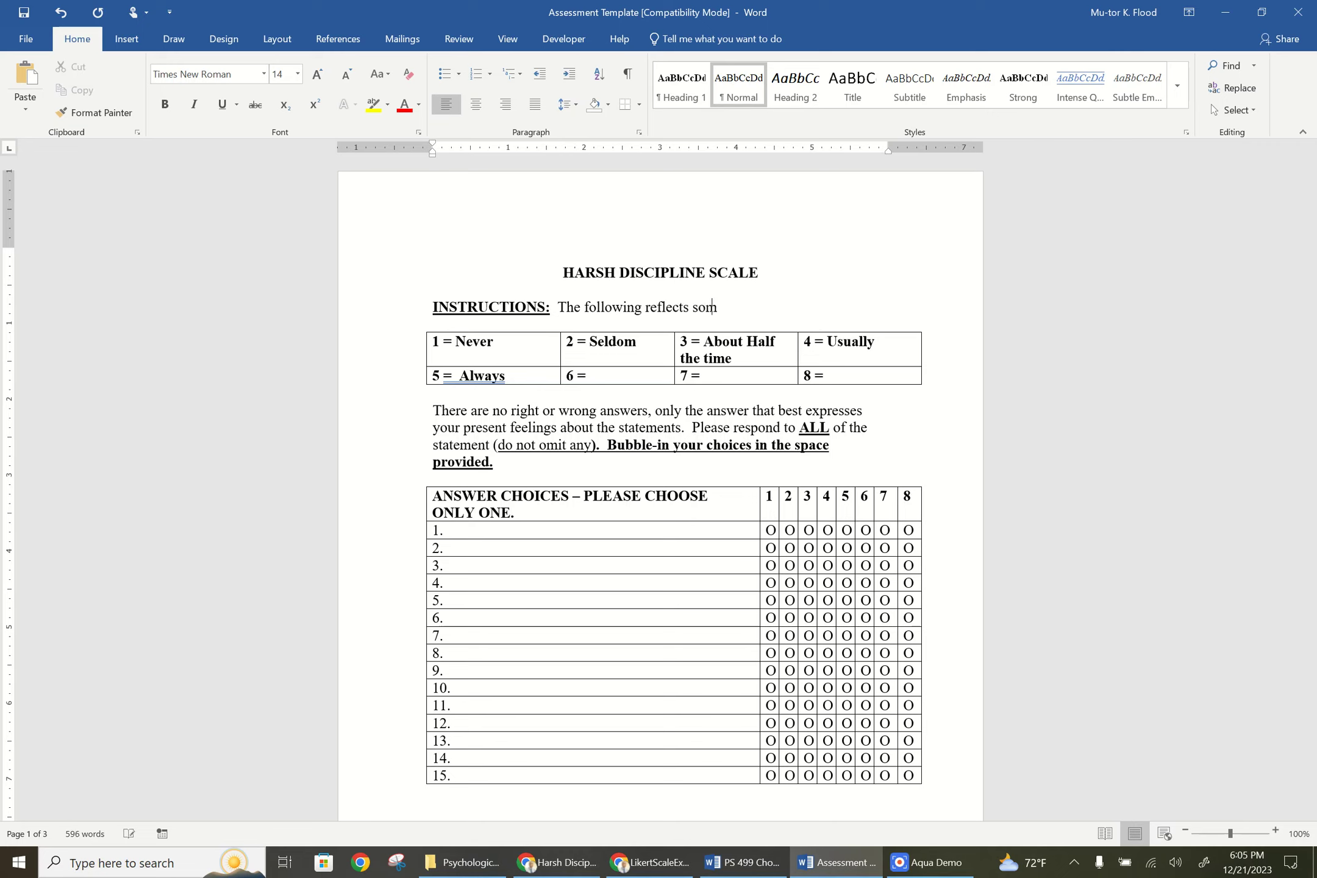
text(e beliefs, opinions, and attitud)
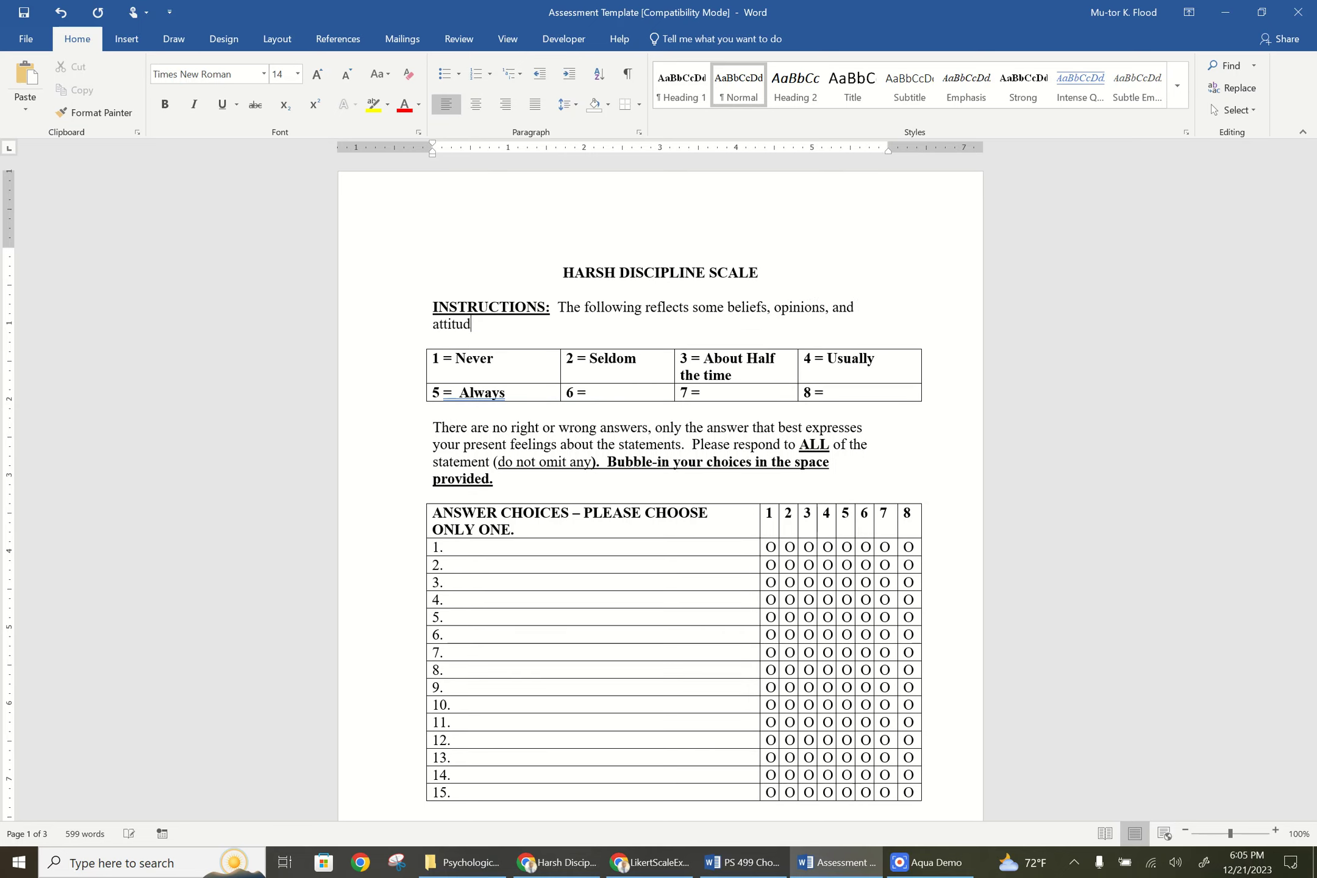
text(es of people. Read each statement and give y)
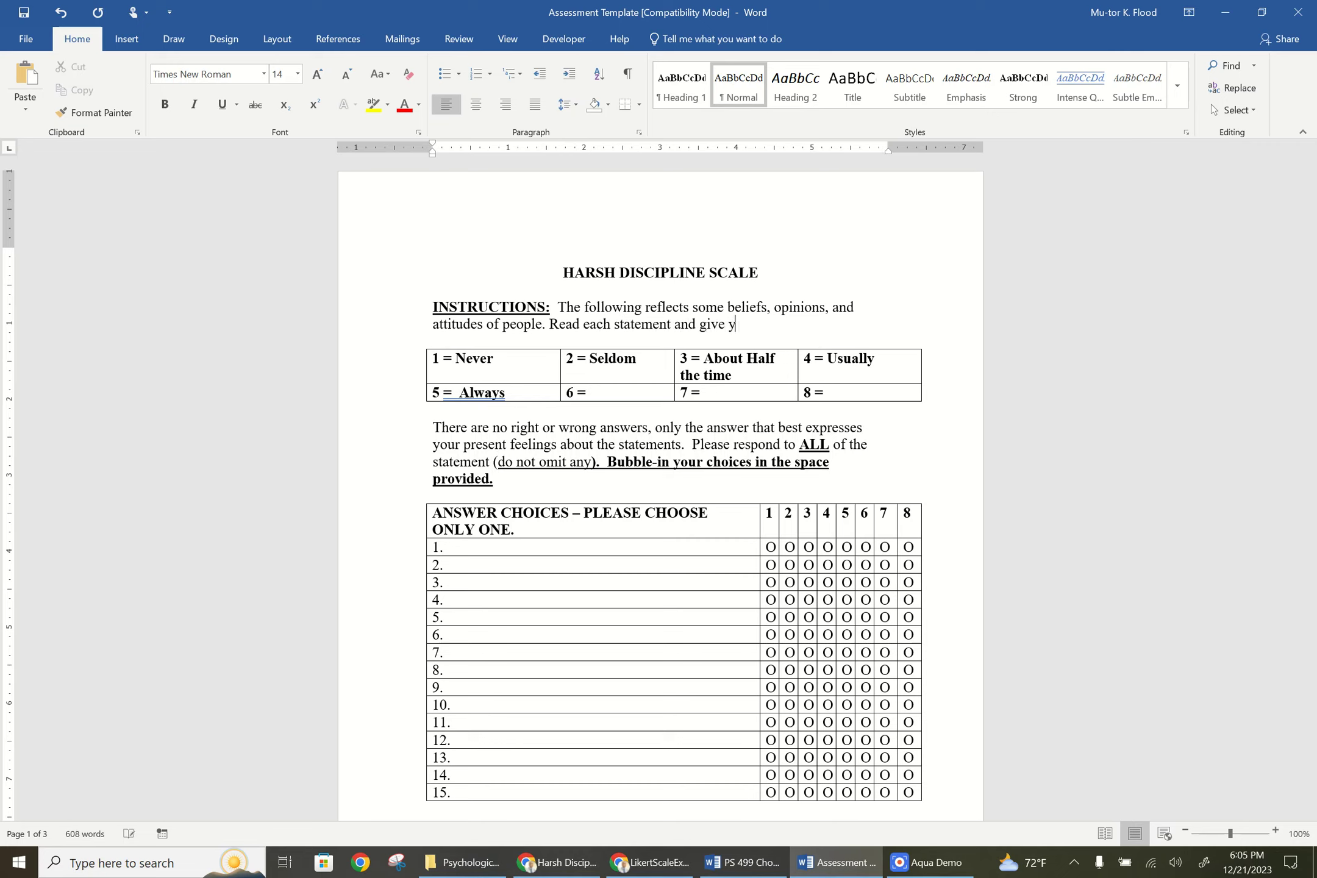
Finish the instructions sentence with "your honest feelings about the beliefs and attitudes expressed."
text(our honest )
text(feelings)
text( aobut the)
key(BackSpace)
key(BackSpace)
key(BackSpace)
key(BackSpace)
key(BackSpace)
key(BackSpace)
key(BackSpace)
key(BackSpace)
key(BackSpace)
text(bout)
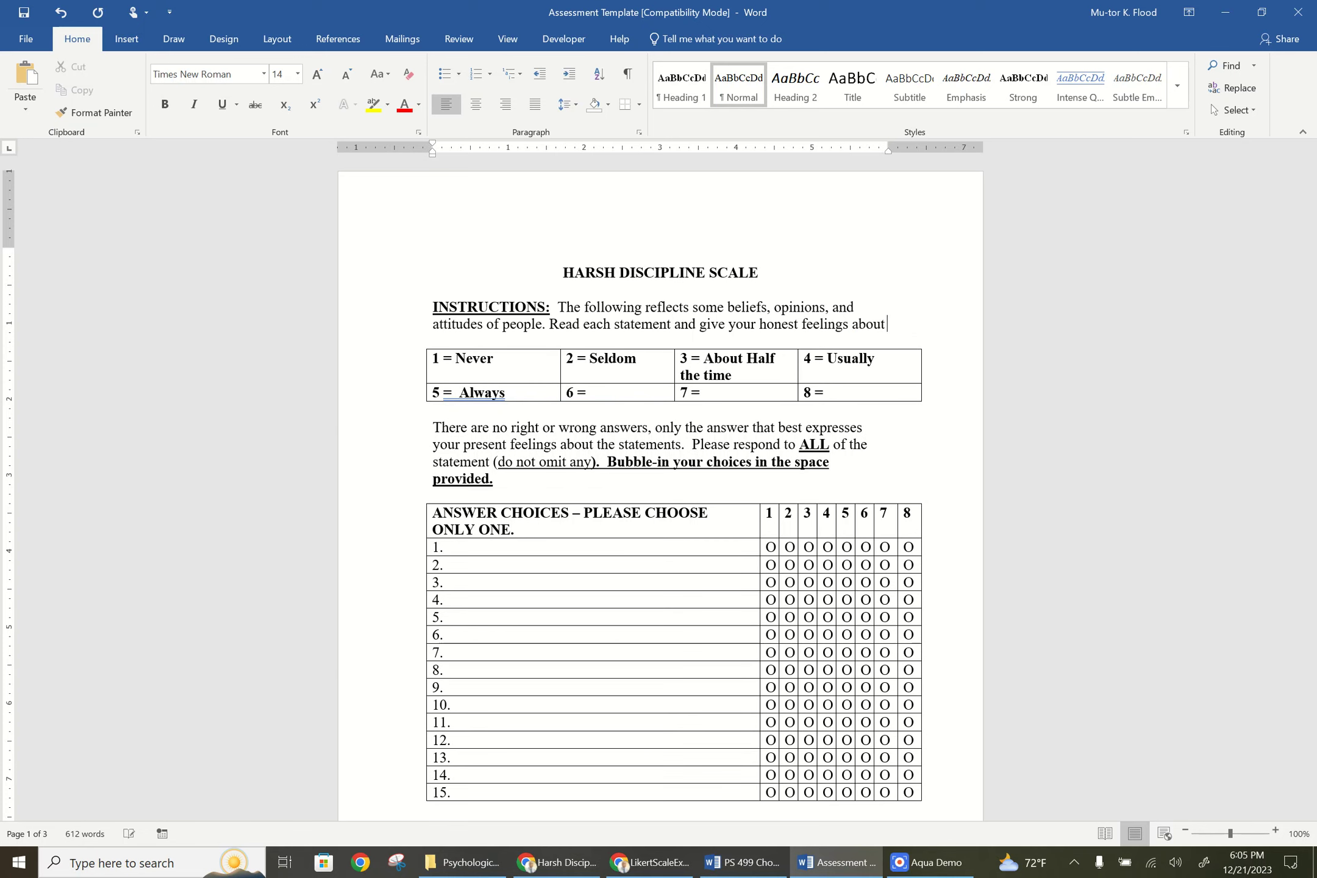
text( the beliefs)
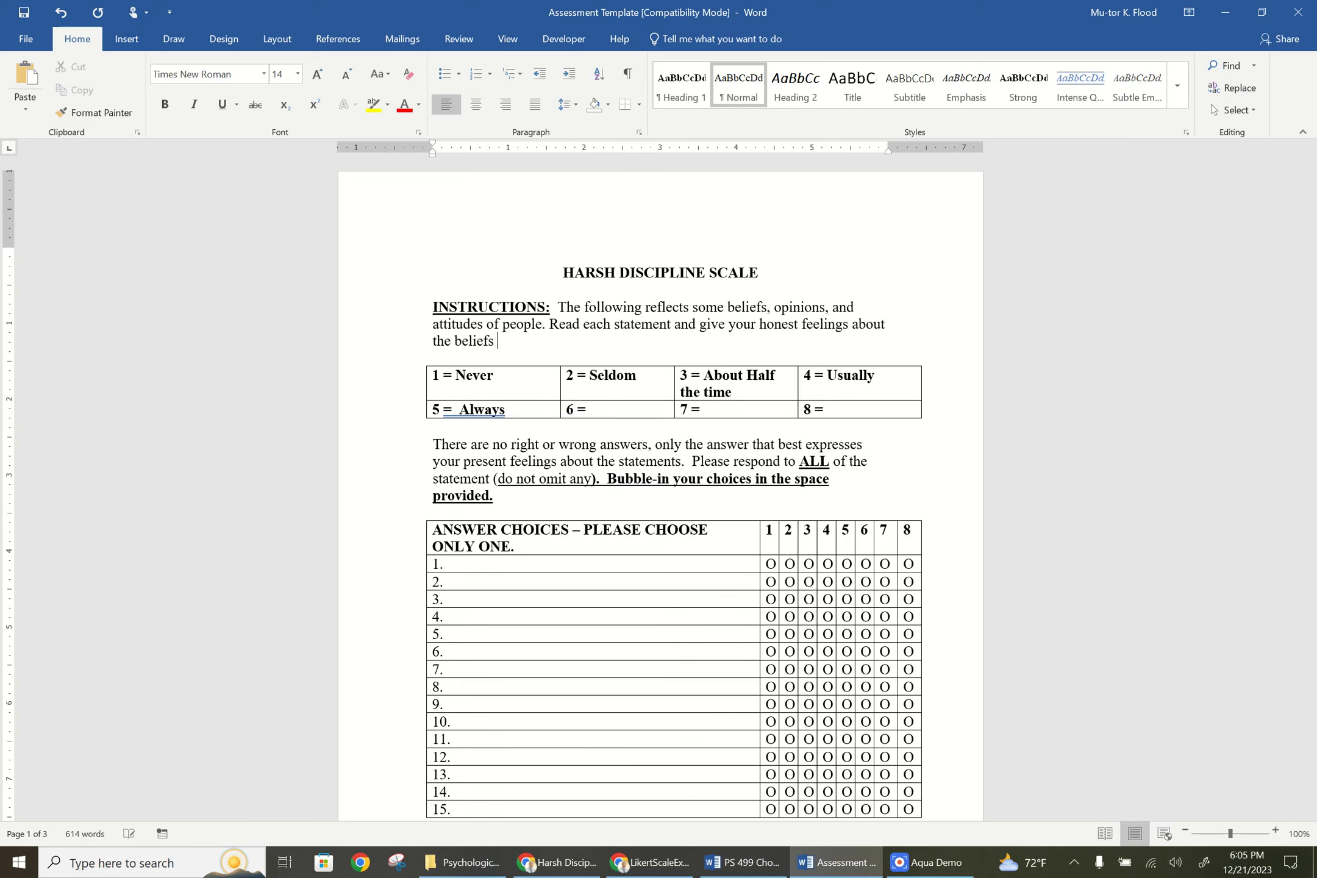
text( and attitudes expressed.)
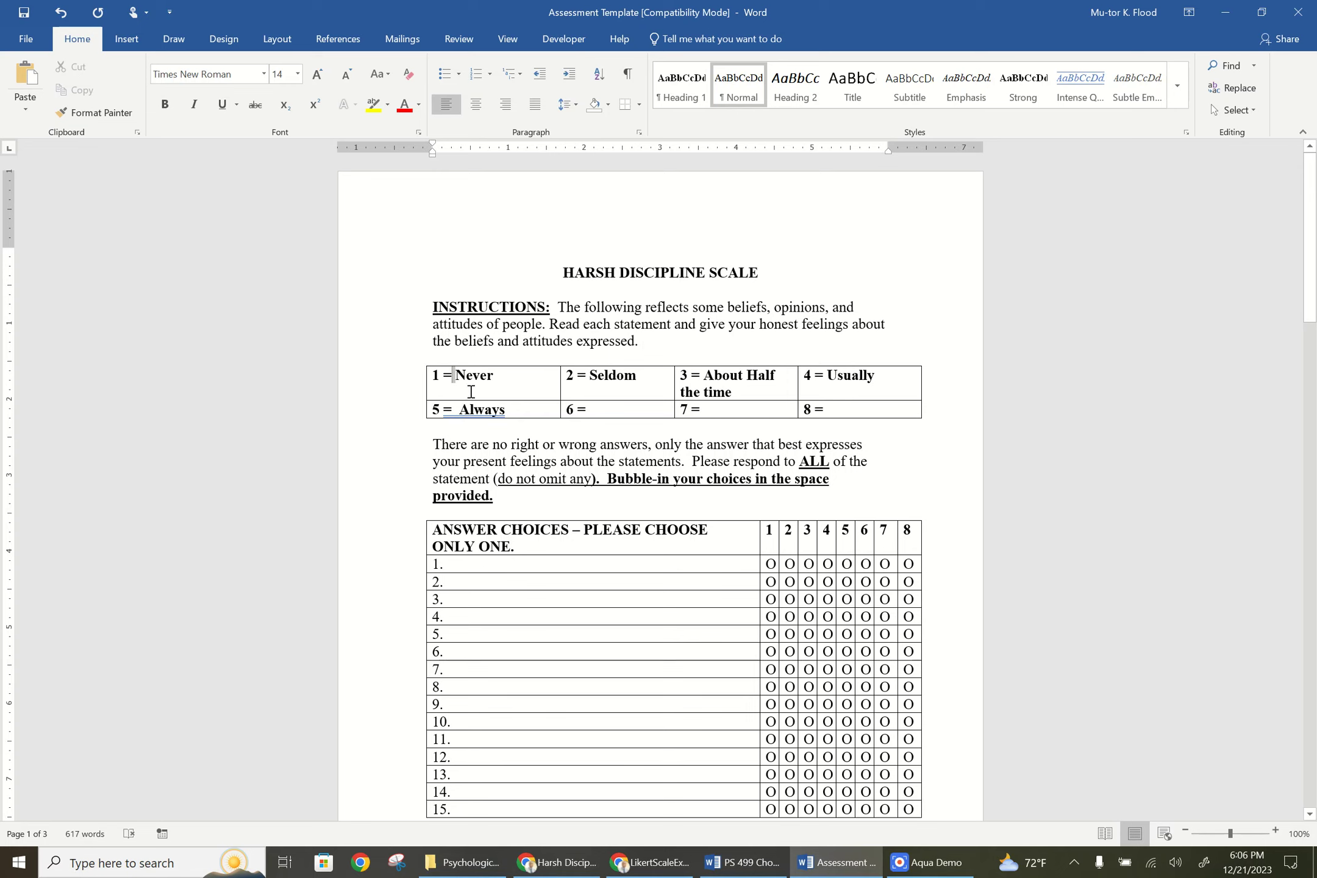
drag(450, 375, 510, 408)
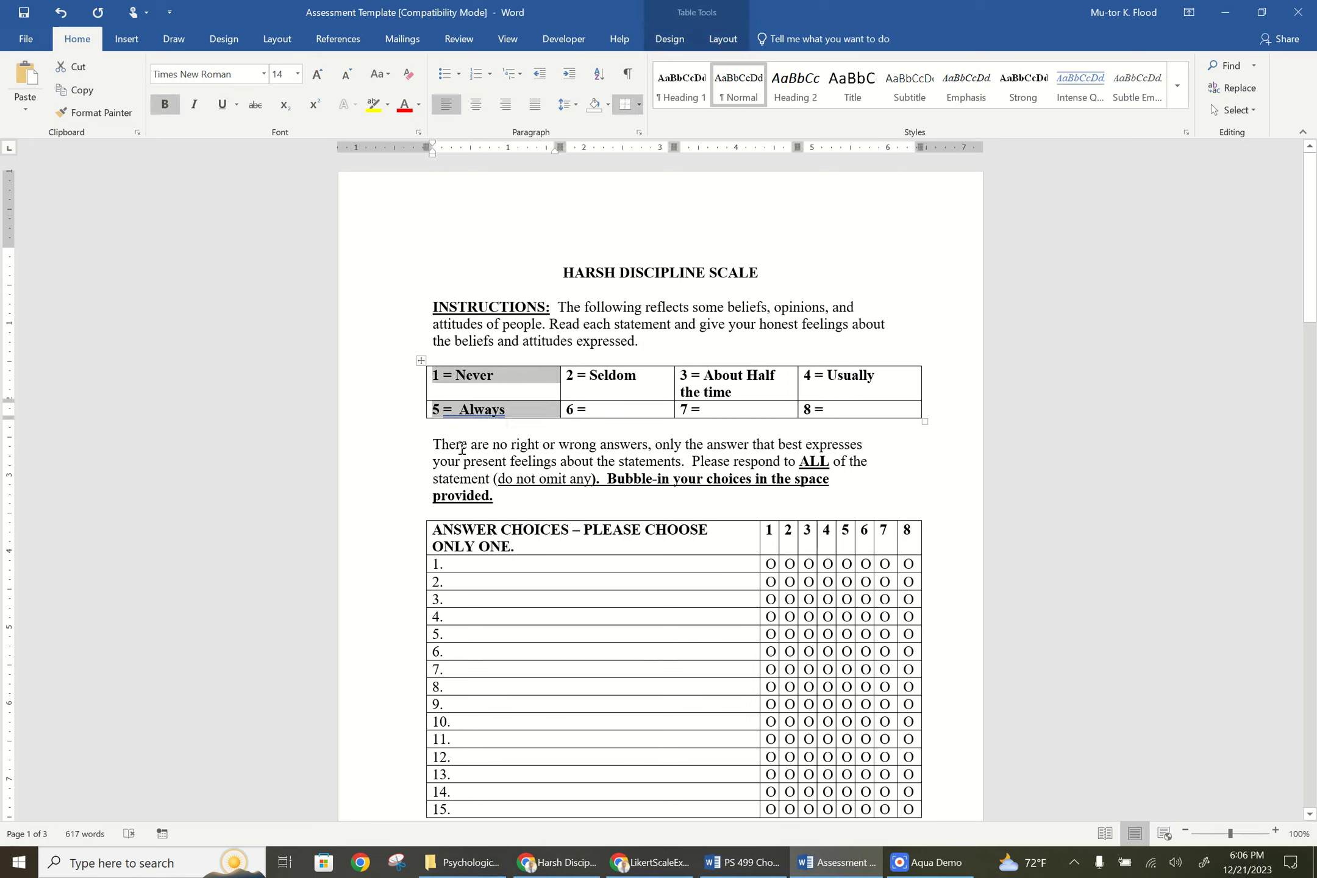
click(427, 451)
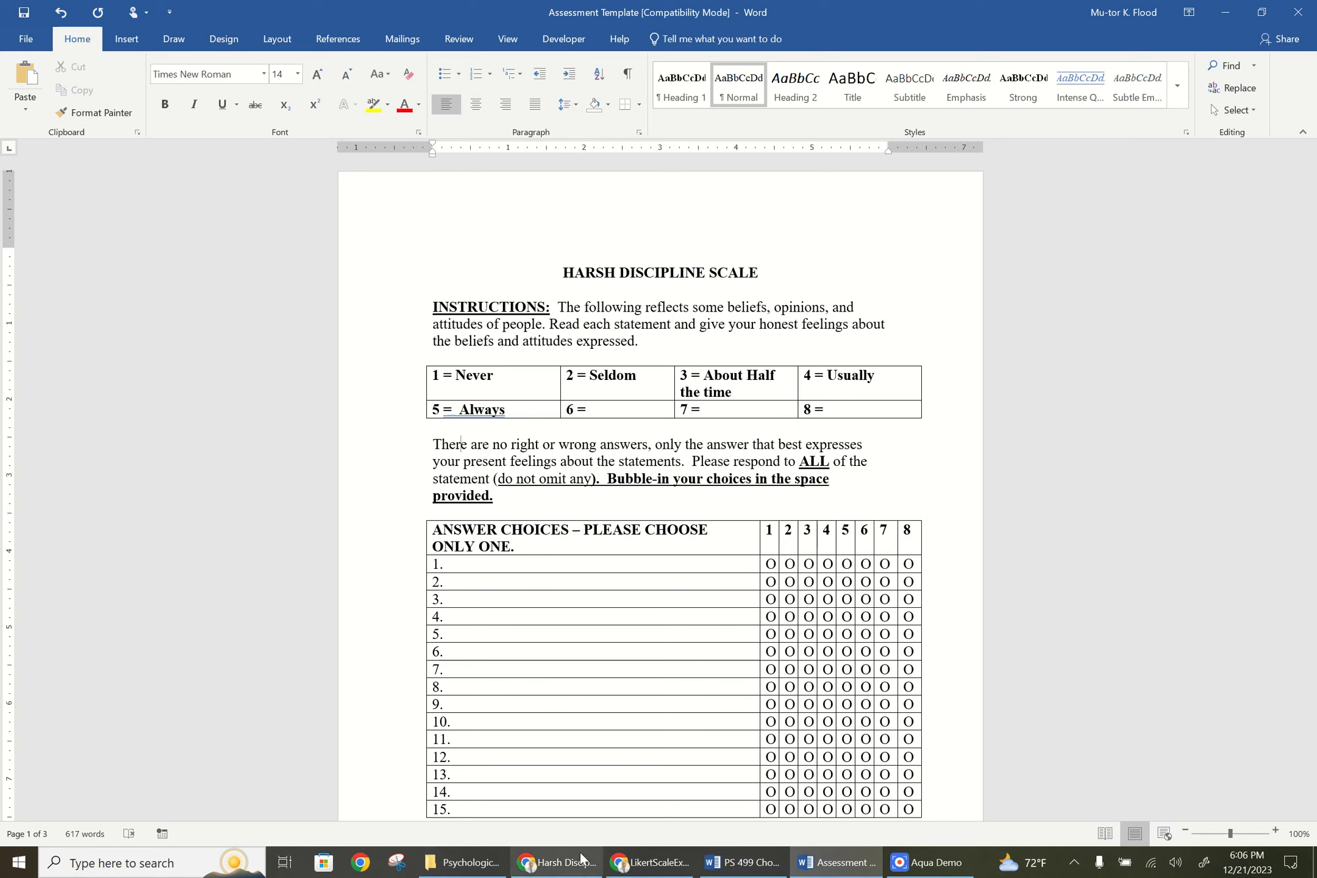
Switch to the browser and examine the Attitudes toward Abortion Questionnaire record, including the opening instruction on its second page
mouse_move(581, 873)
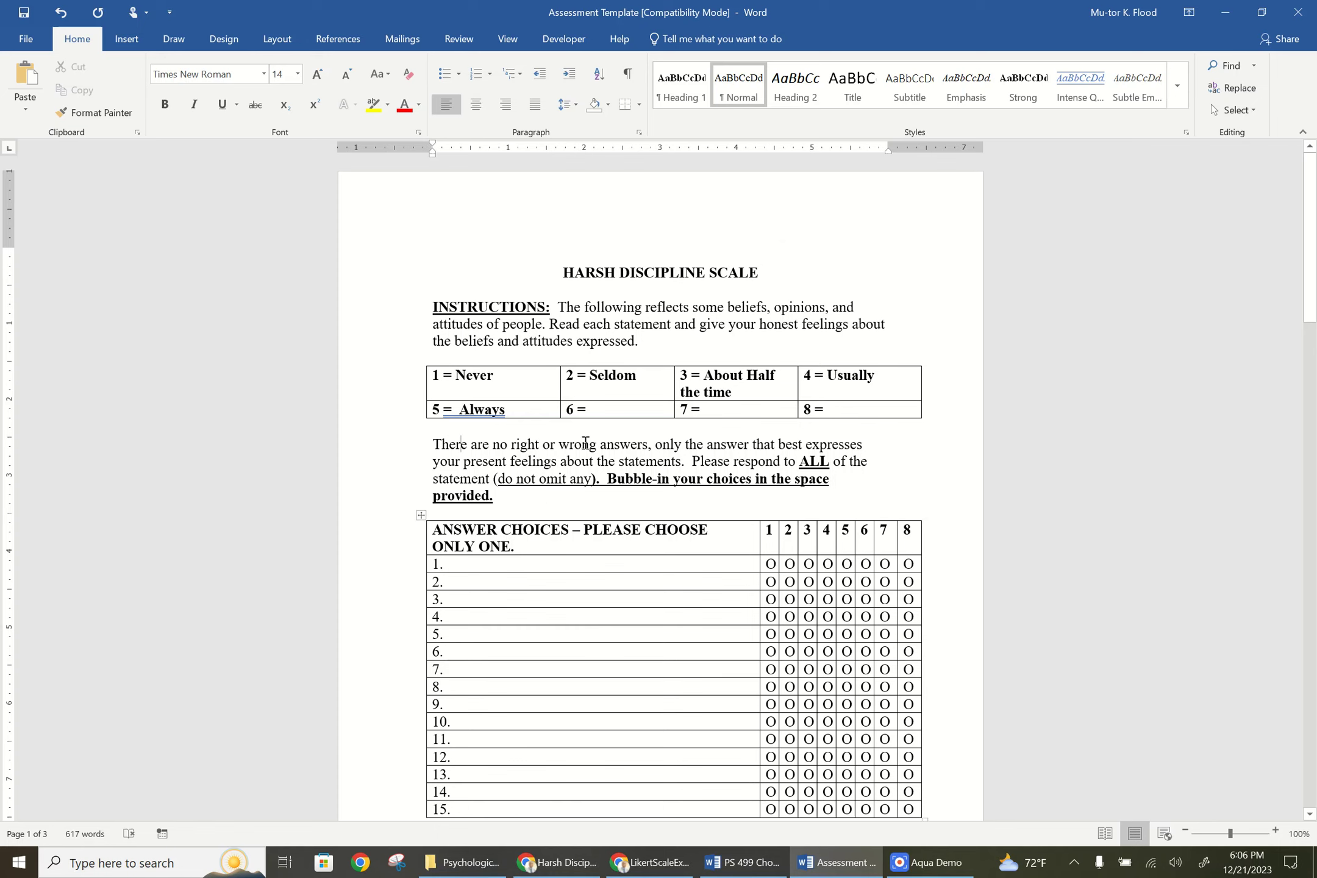
click(554, 862)
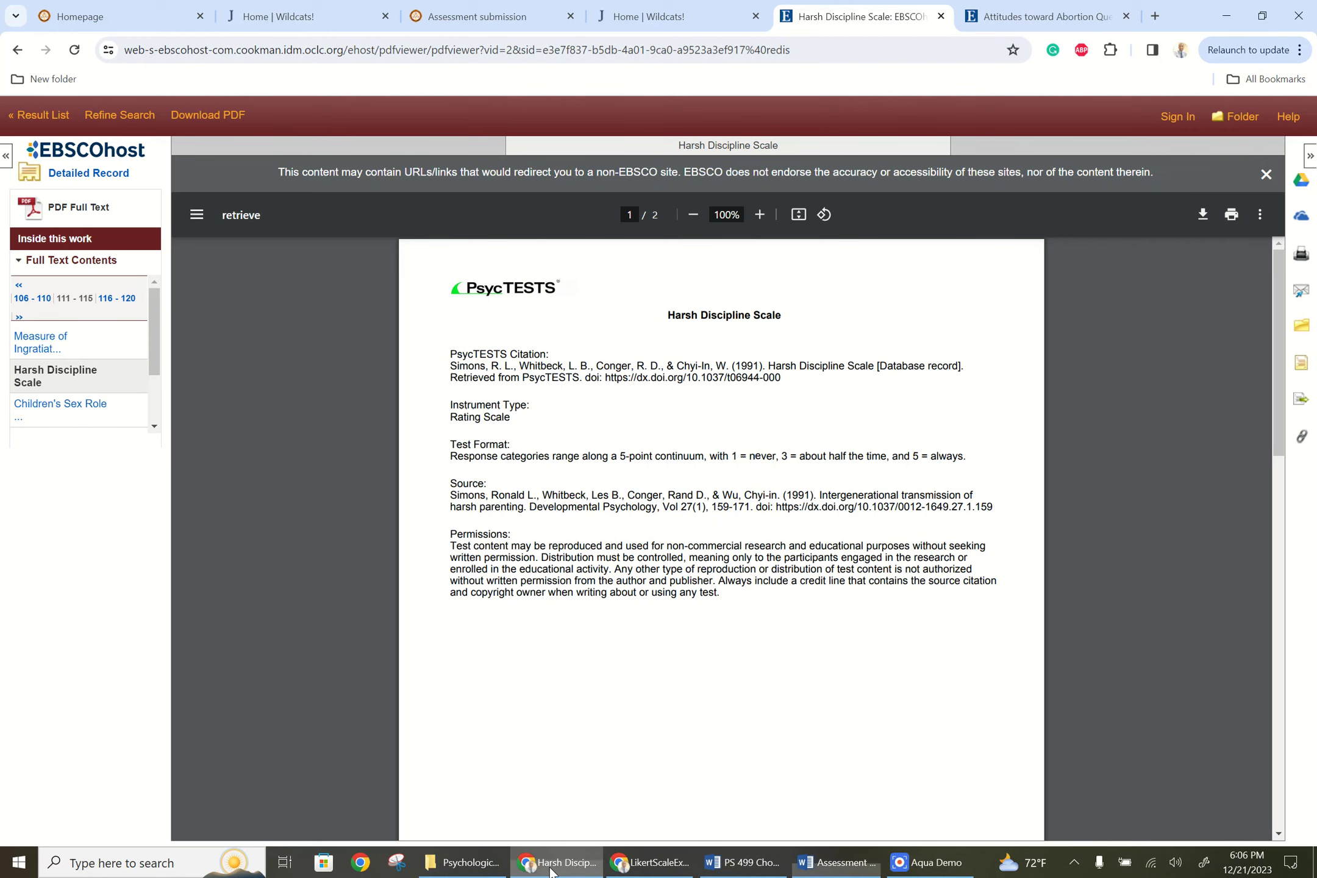
click(1048, 19)
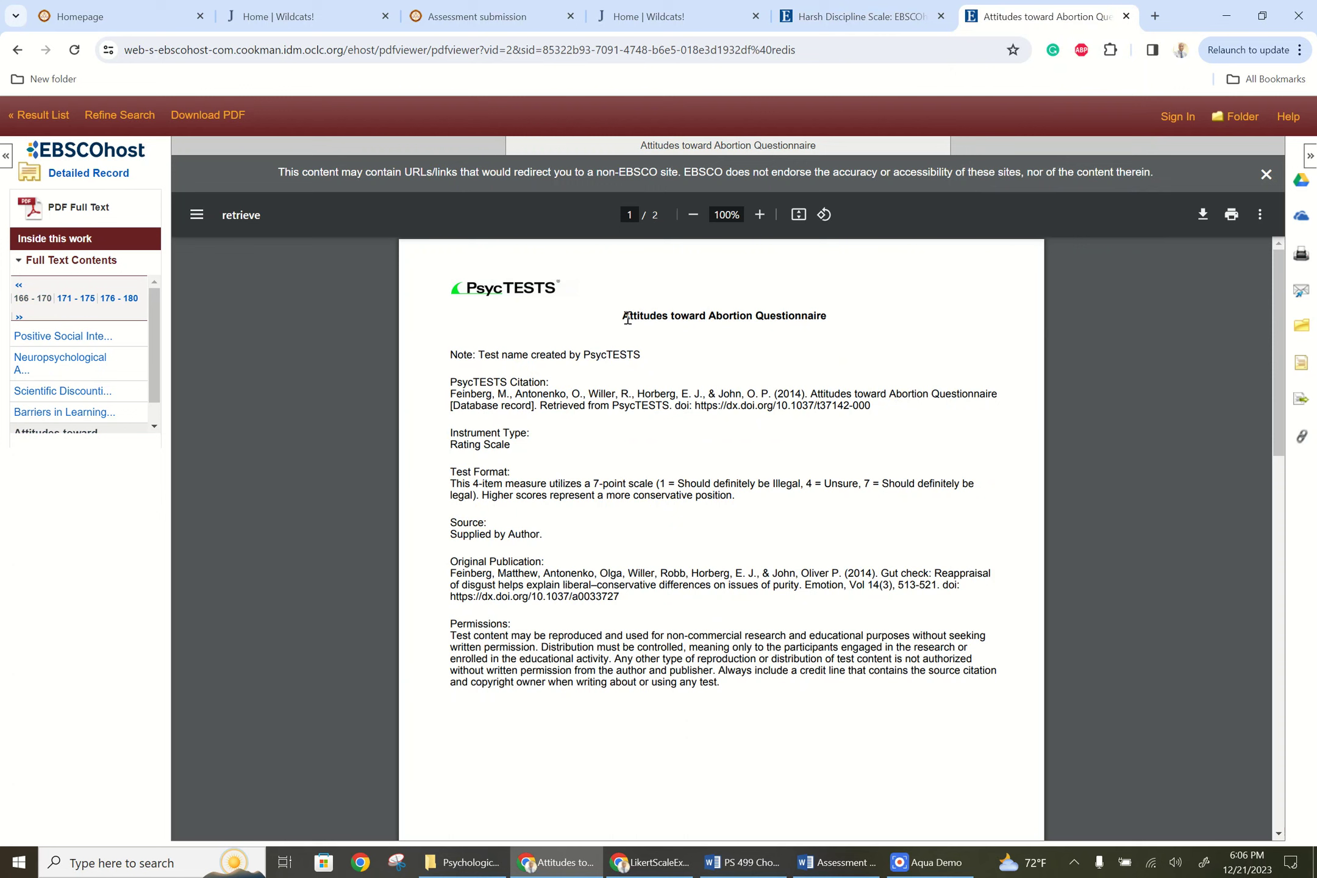
drag(627, 318, 827, 319)
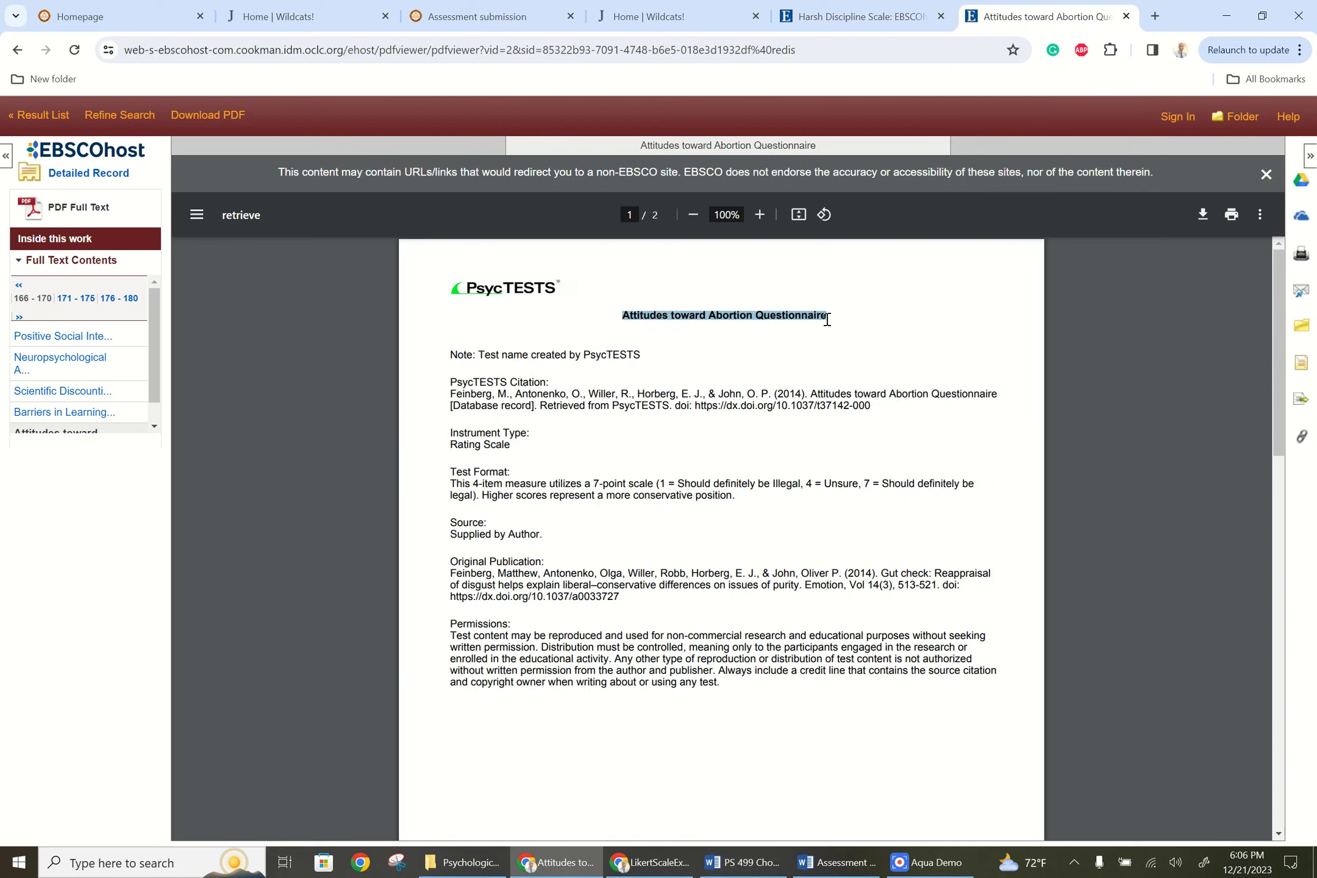
drag(1274, 285, 1246, 528)
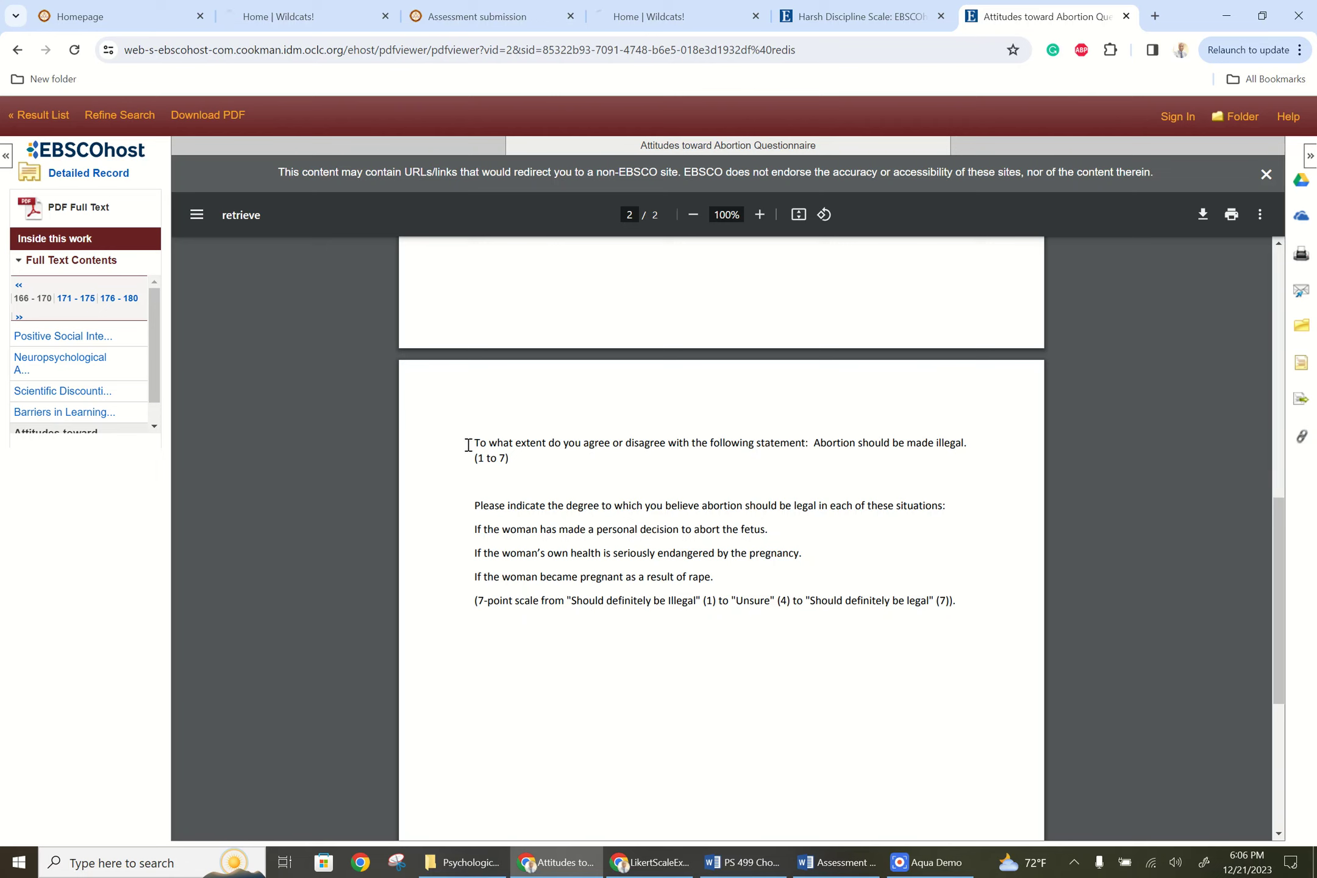
drag(476, 442, 1005, 457)
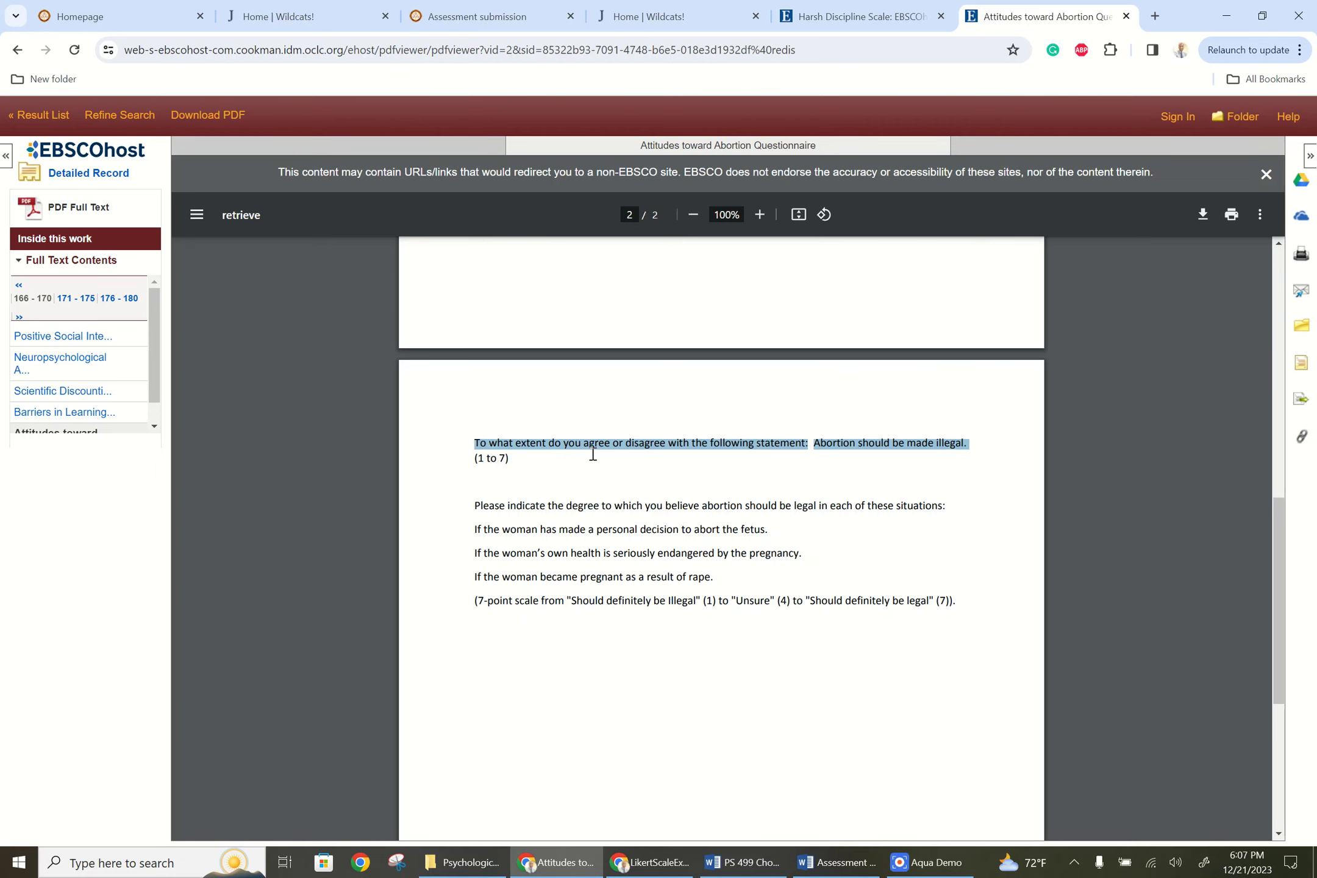
click(859, 11)
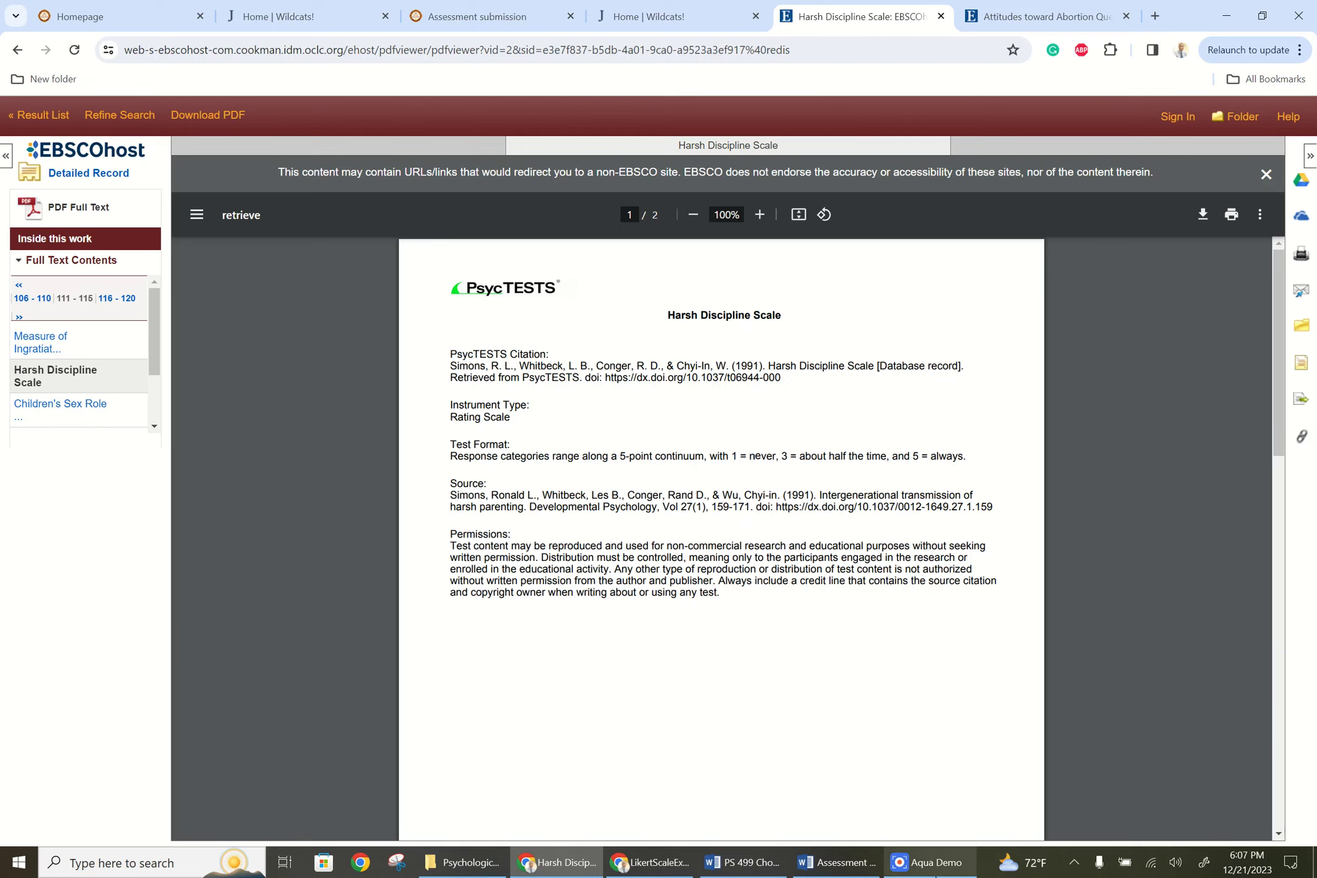
Back in the Word template, delete the unused response key cells 6, 7 and 8 using the shift cells left option
click(835, 862)
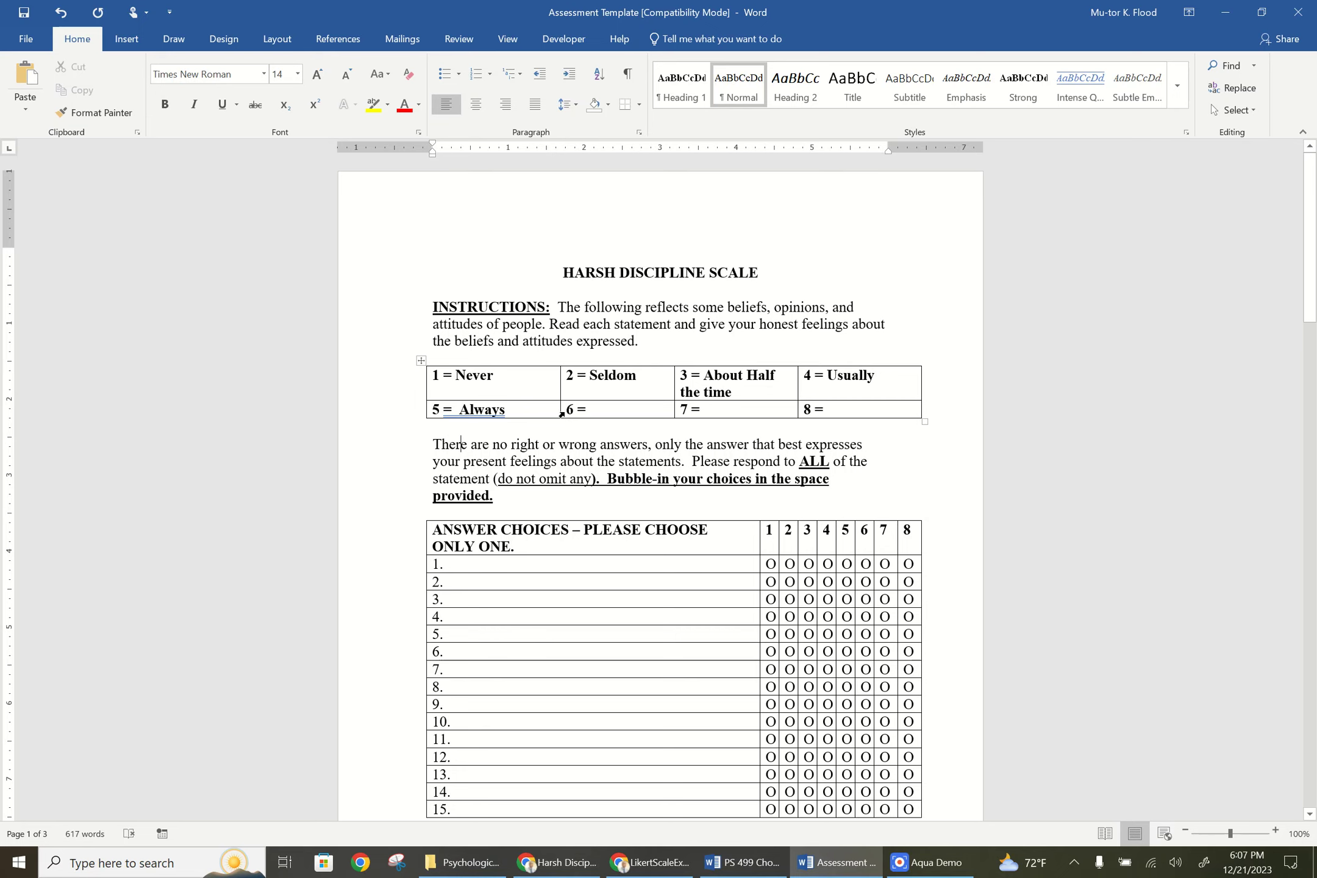
drag(569, 410, 821, 415)
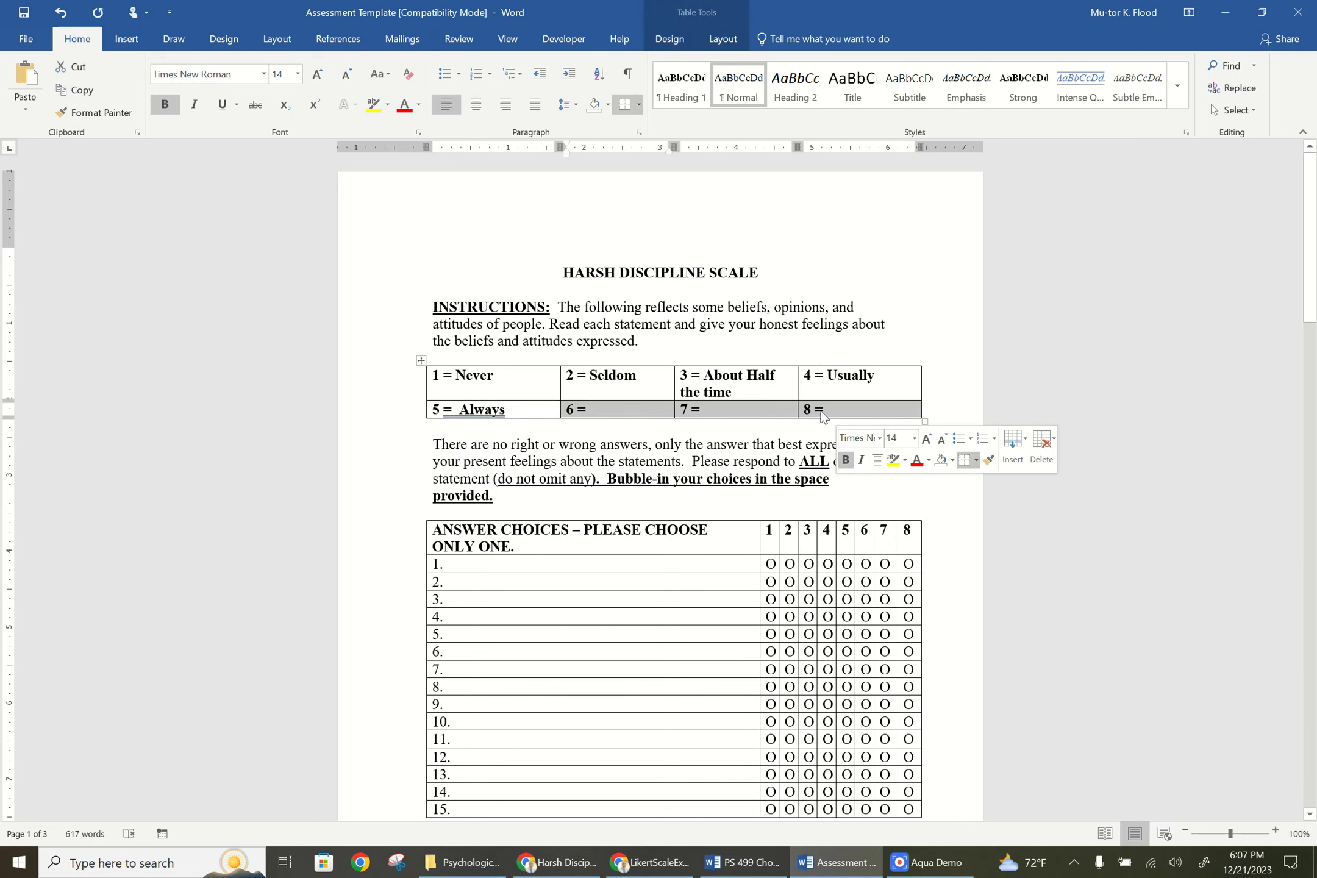
right_click(760, 411)
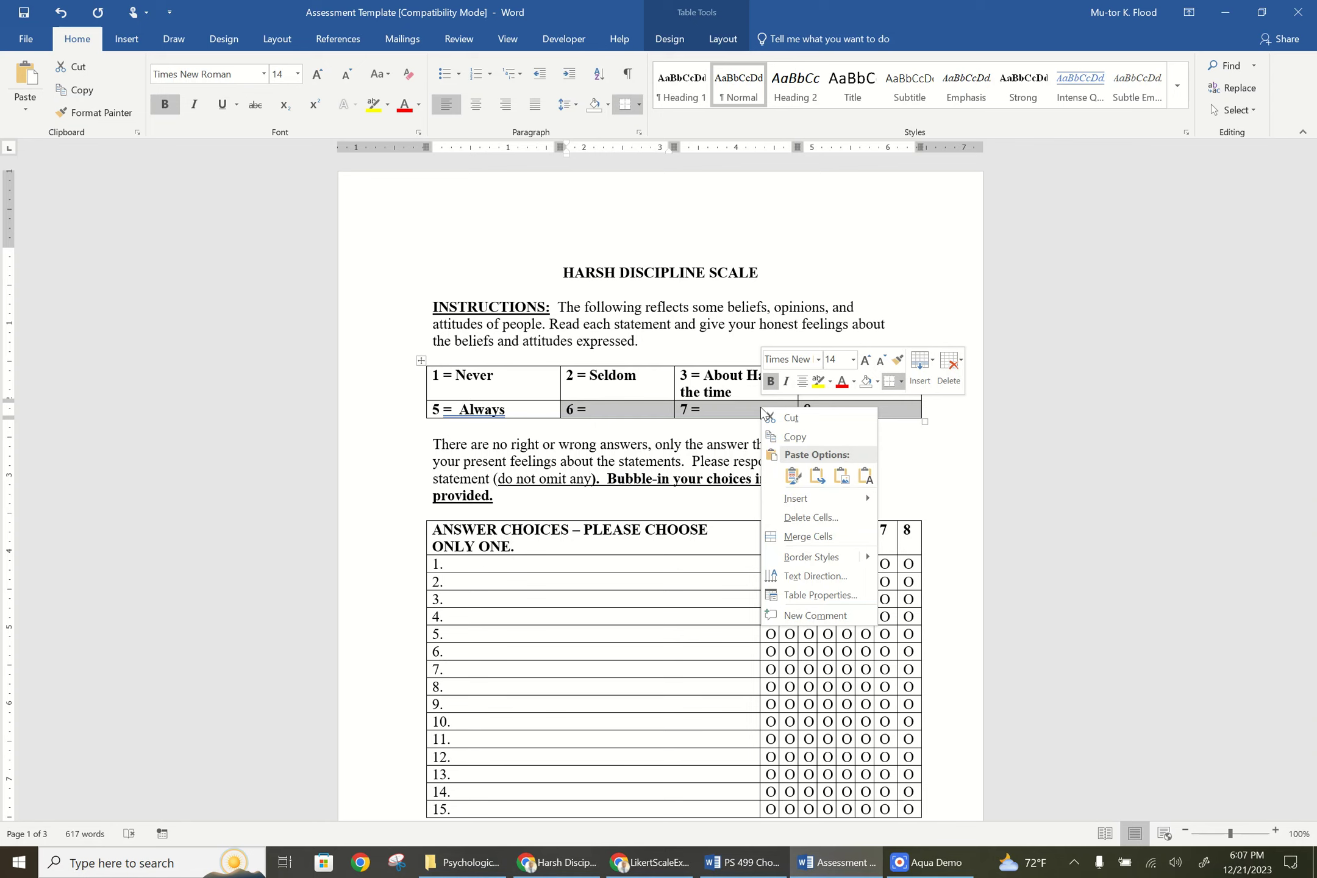
click(949, 366)
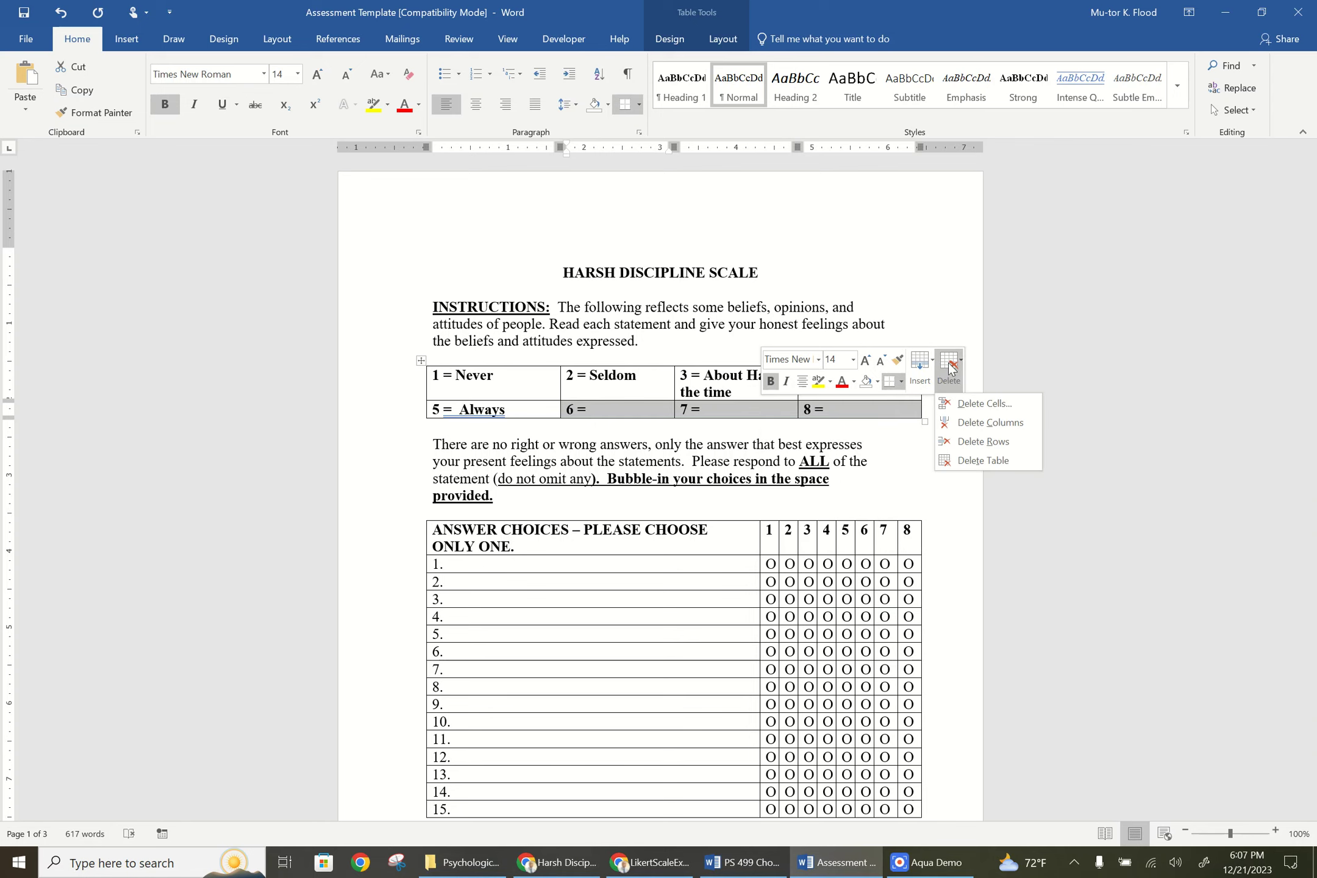
click(982, 405)
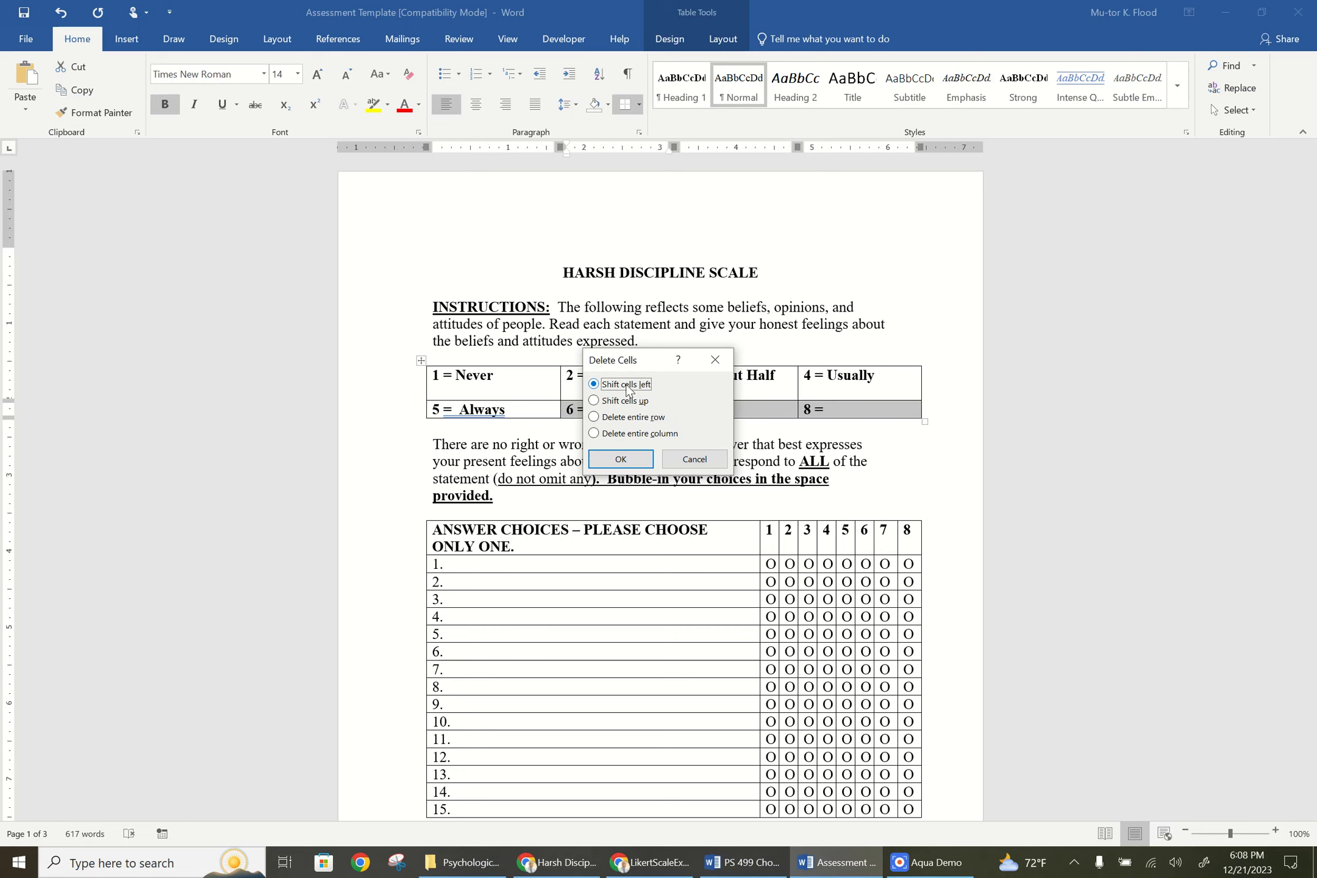
click(618, 460)
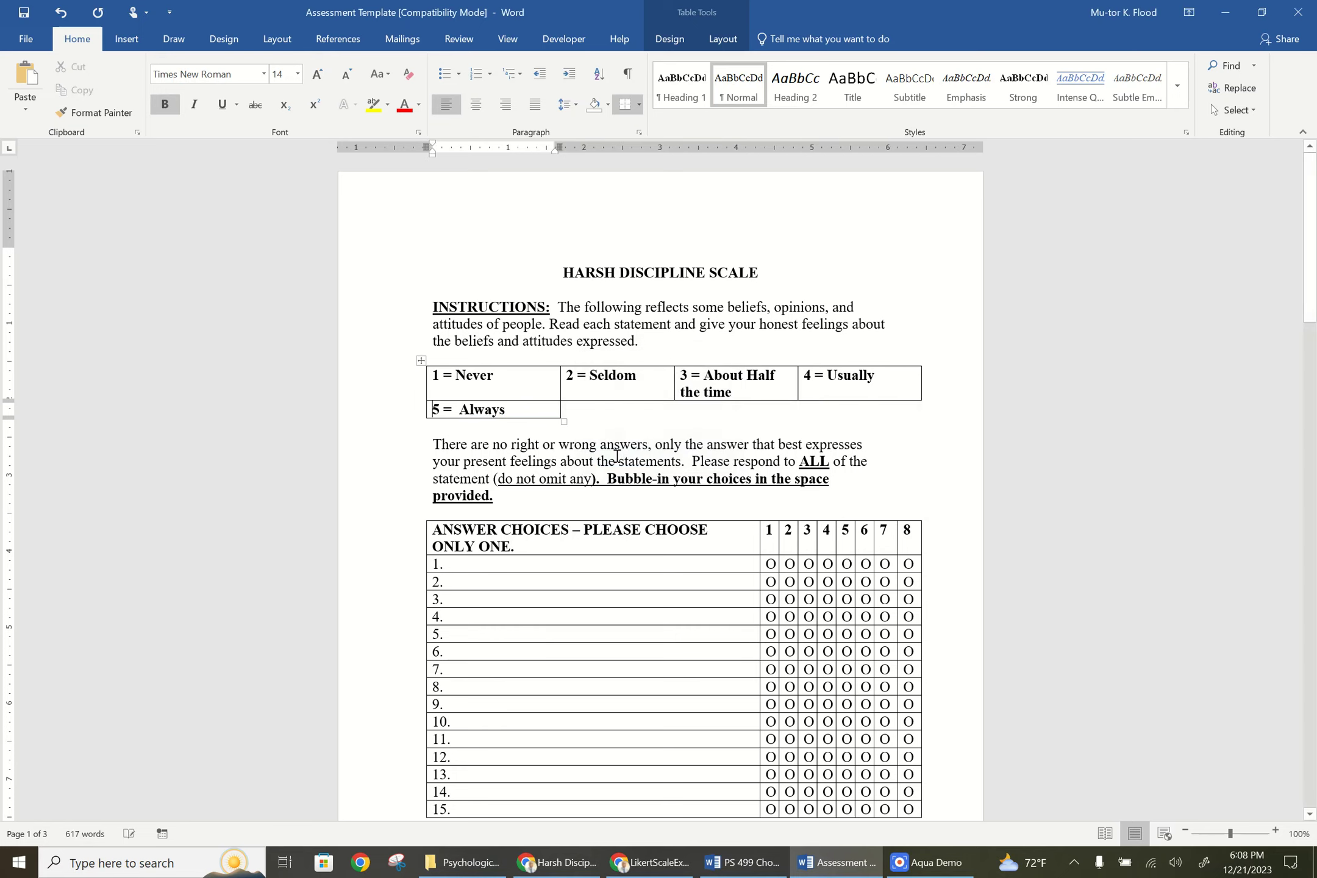
click(613, 422)
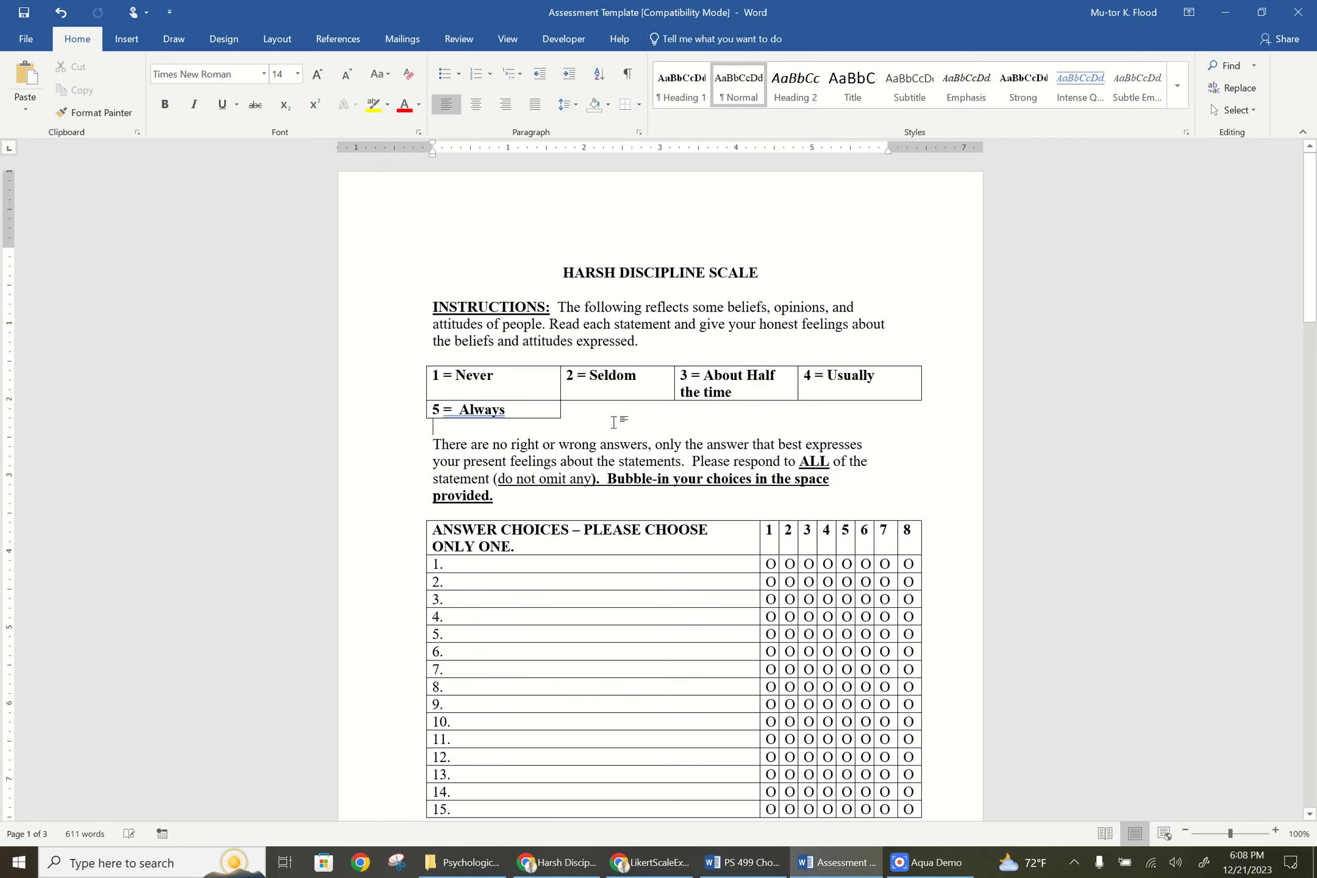
Remove the extra space before "Always" in the response 5 cell of the key
click(463, 415)
key(BackSpace)
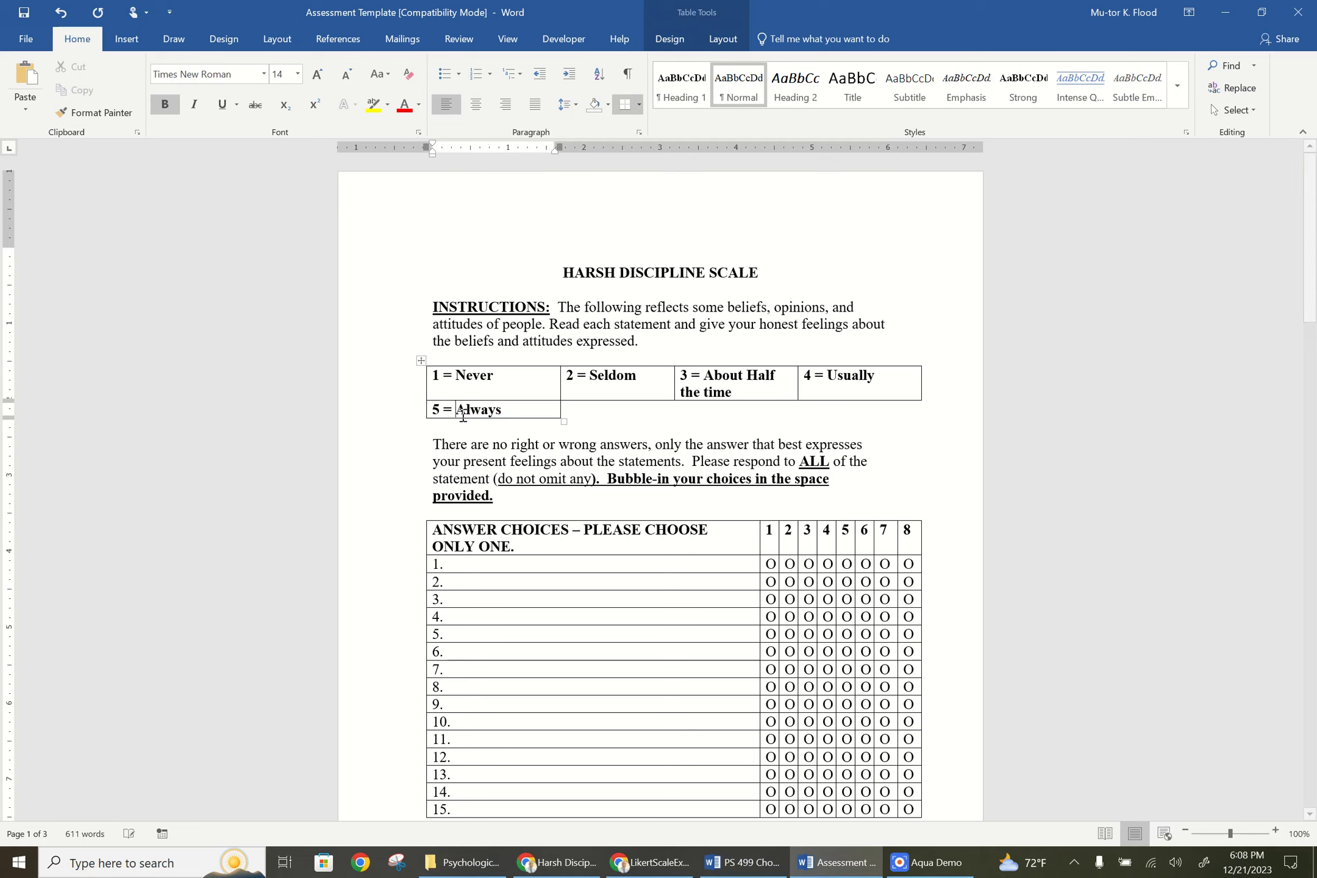
click(955, 410)
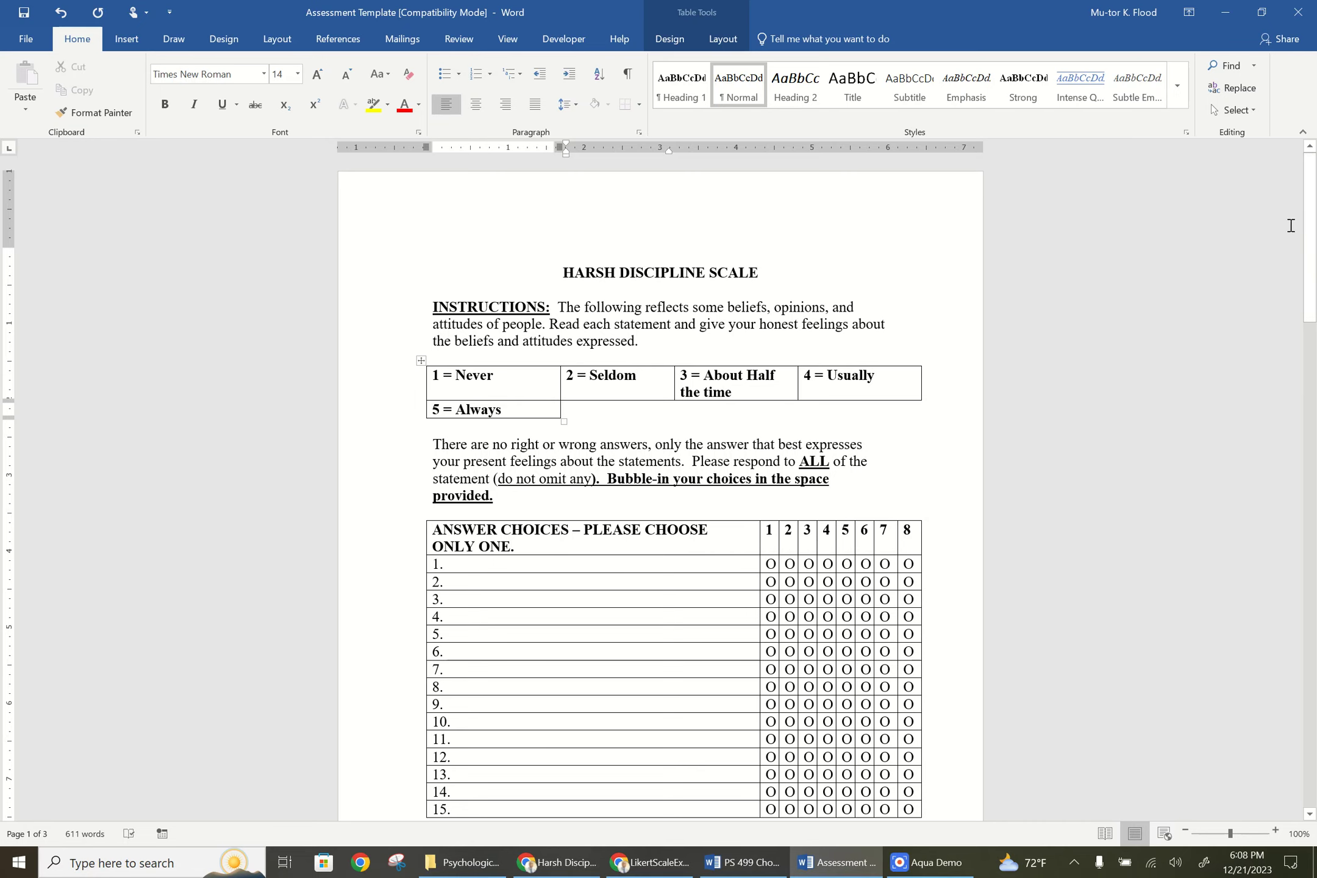
drag(1306, 221, 1308, 266)
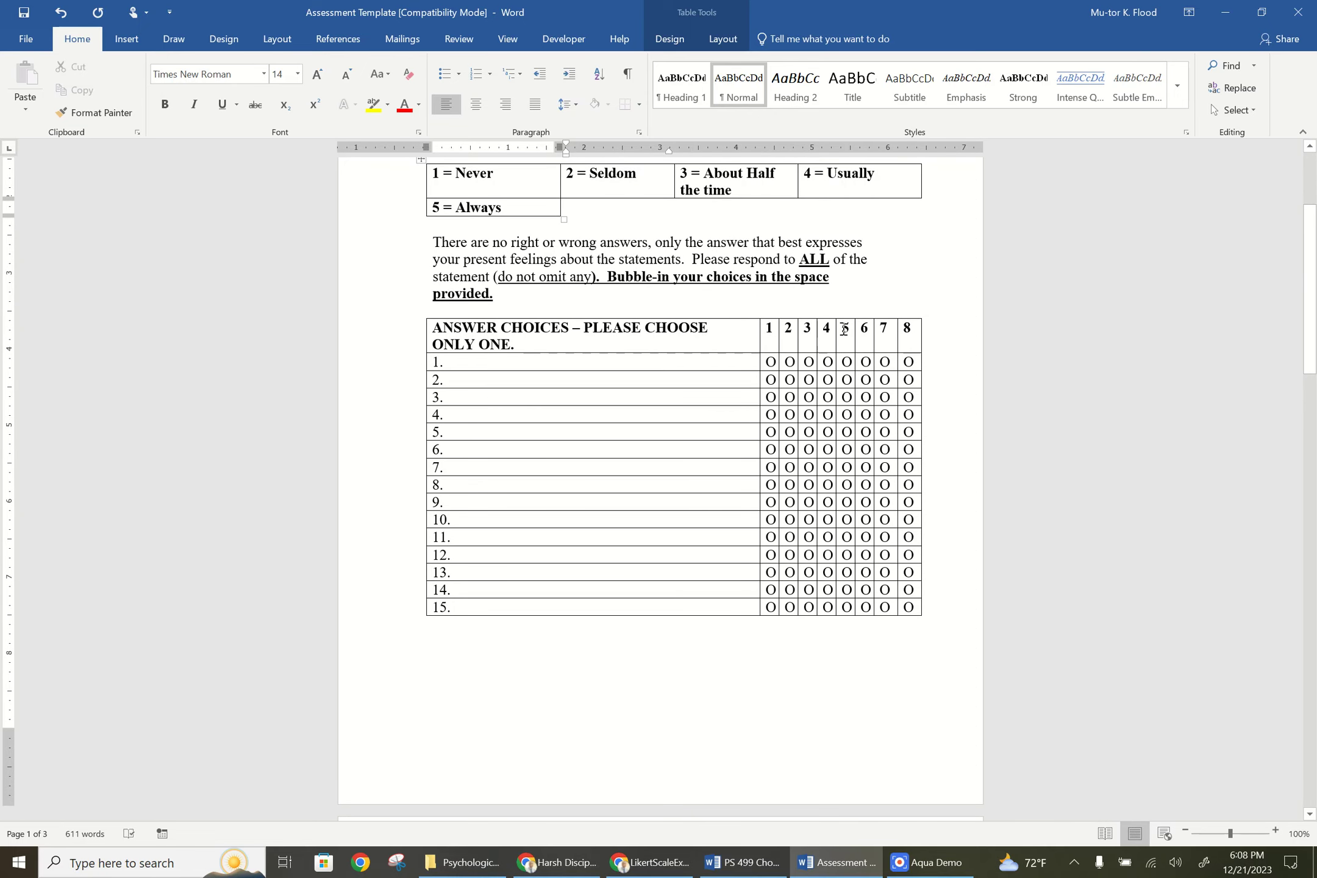
Delete answer columns 6, 7 and 8 from the first page's answer choices table
mouse_move(836, 329)
mouse_down()
mouse_move(885, 399)
mouse_move(908, 484)
mouse_move(913, 601)
mouse_up()
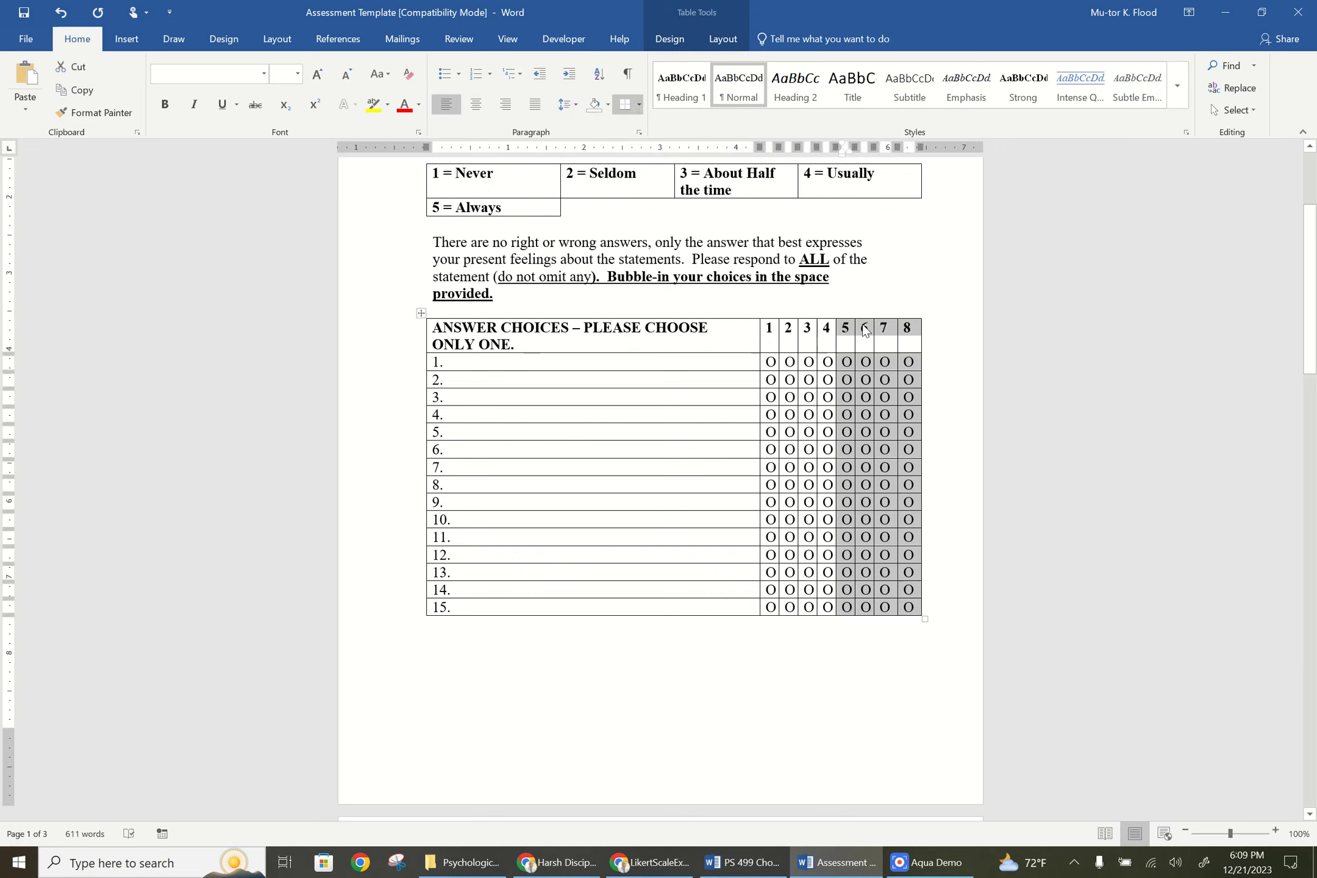
click(863, 329)
drag(864, 328, 900, 605)
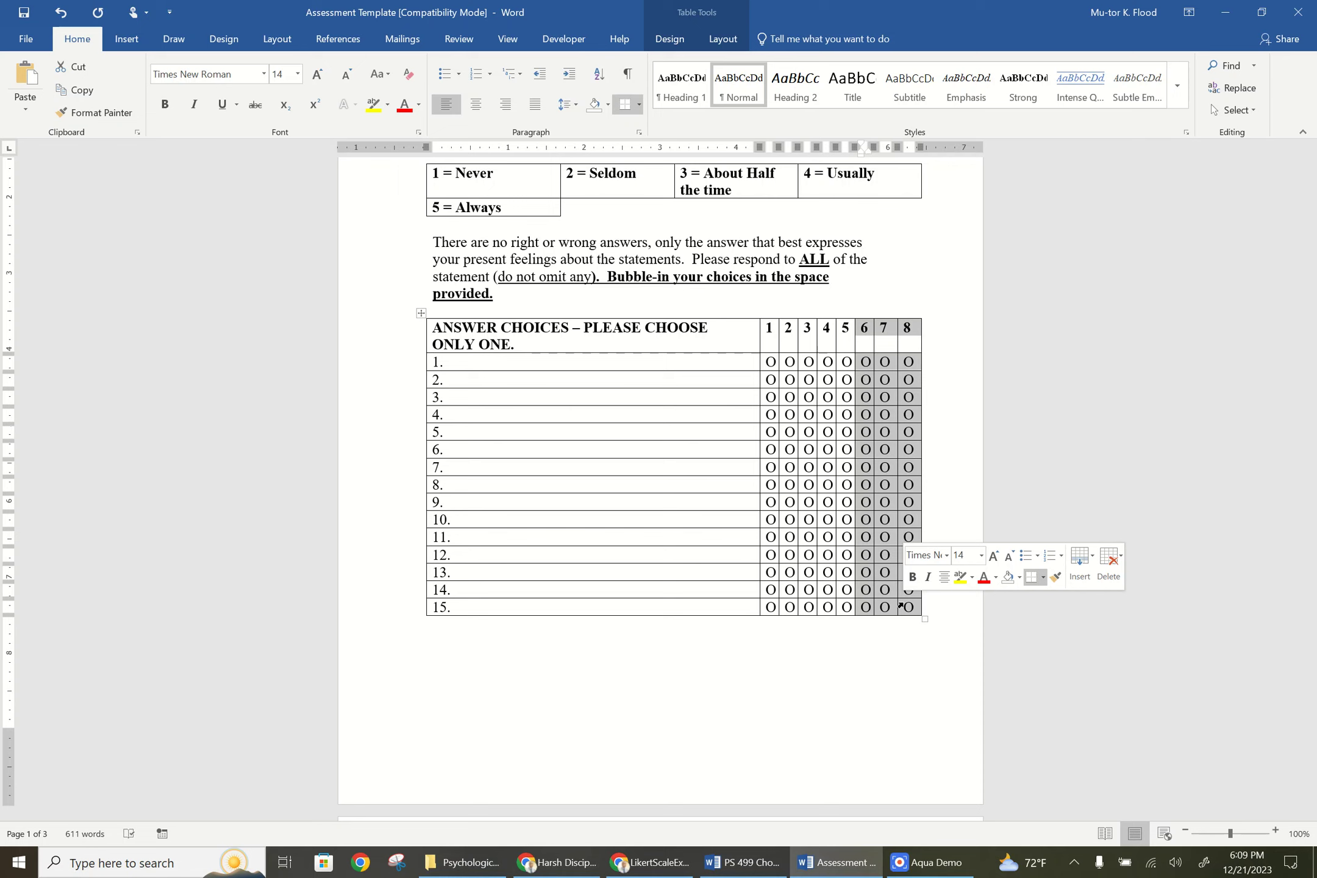
right_click(898, 450)
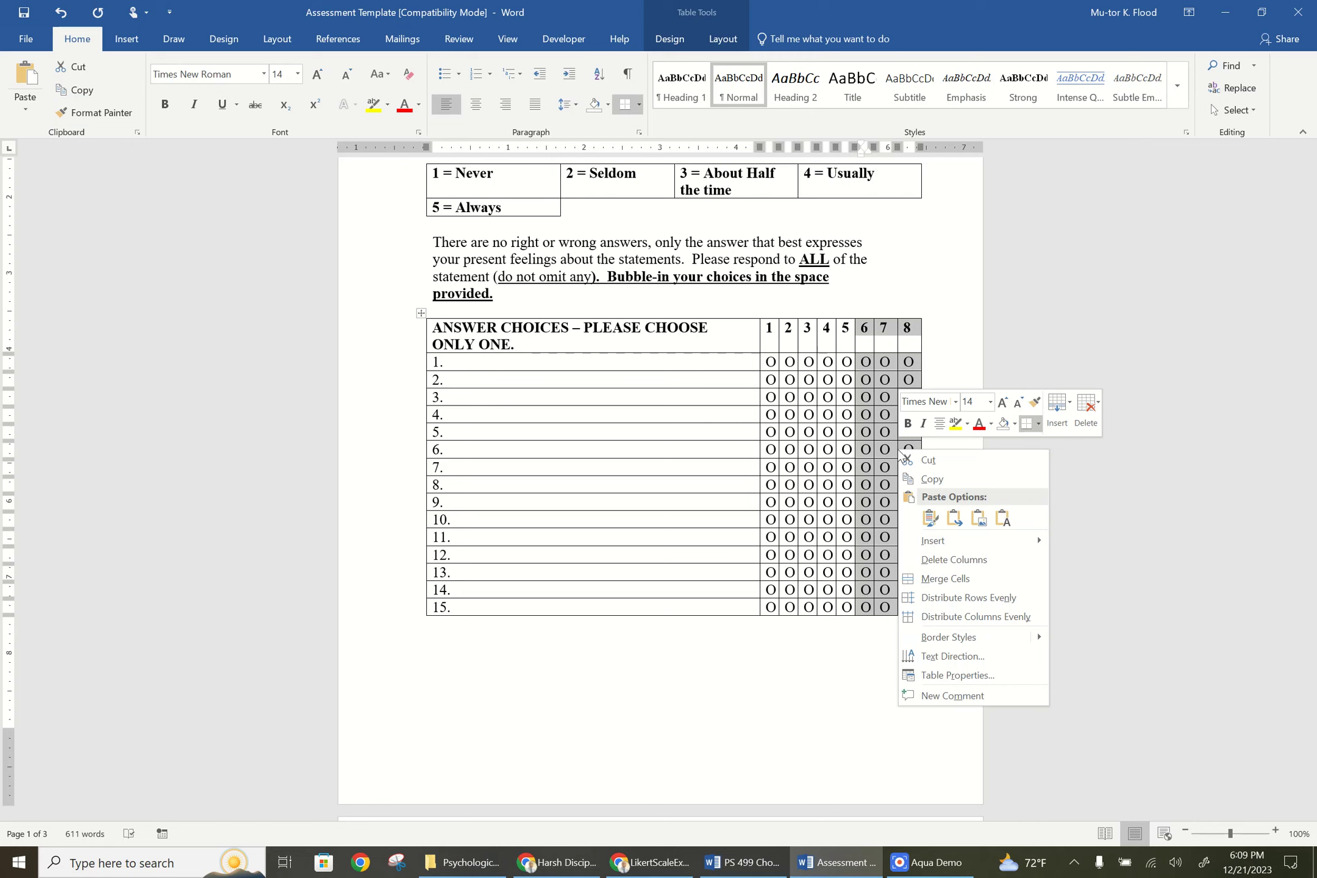
click(1083, 412)
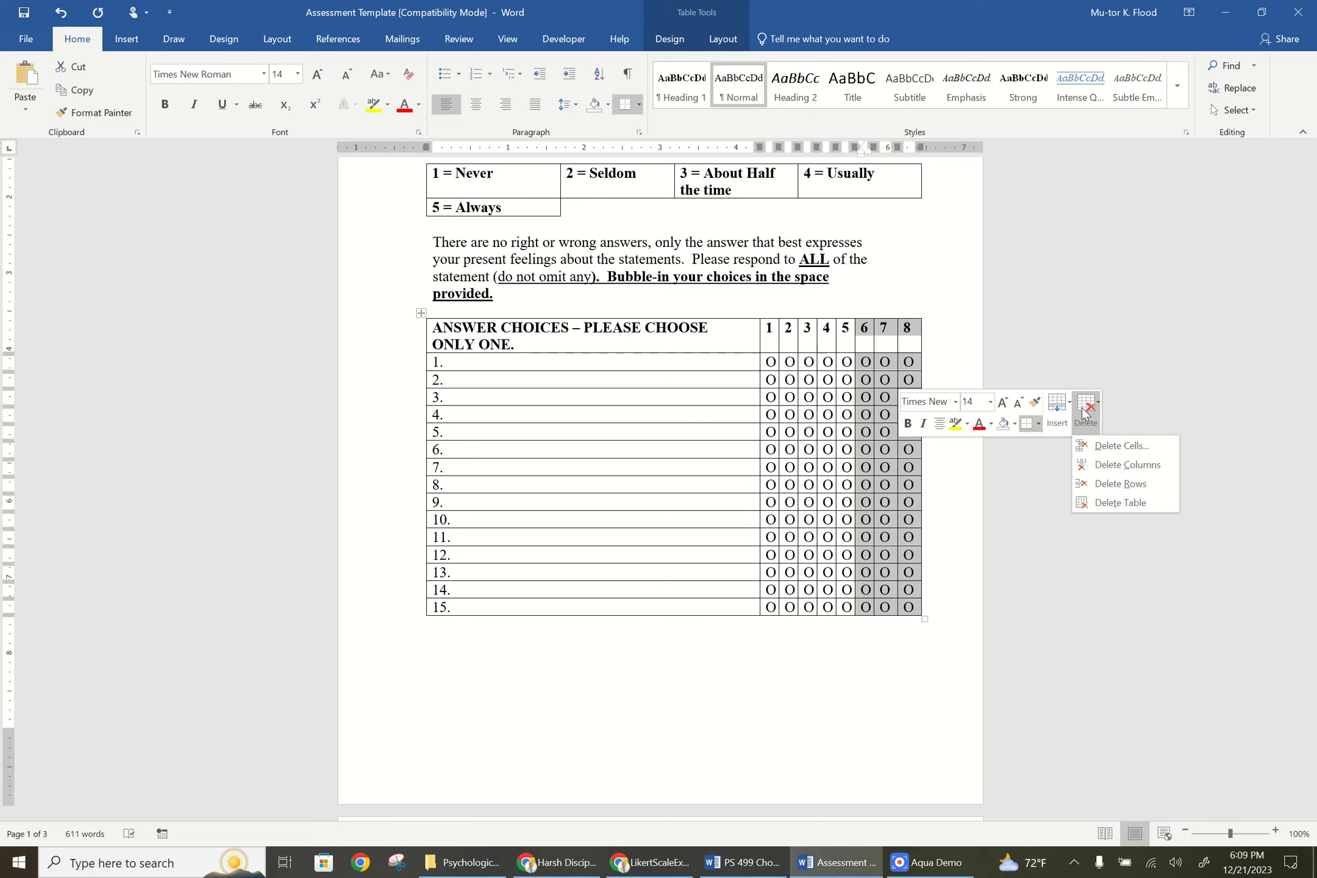
click(1111, 465)
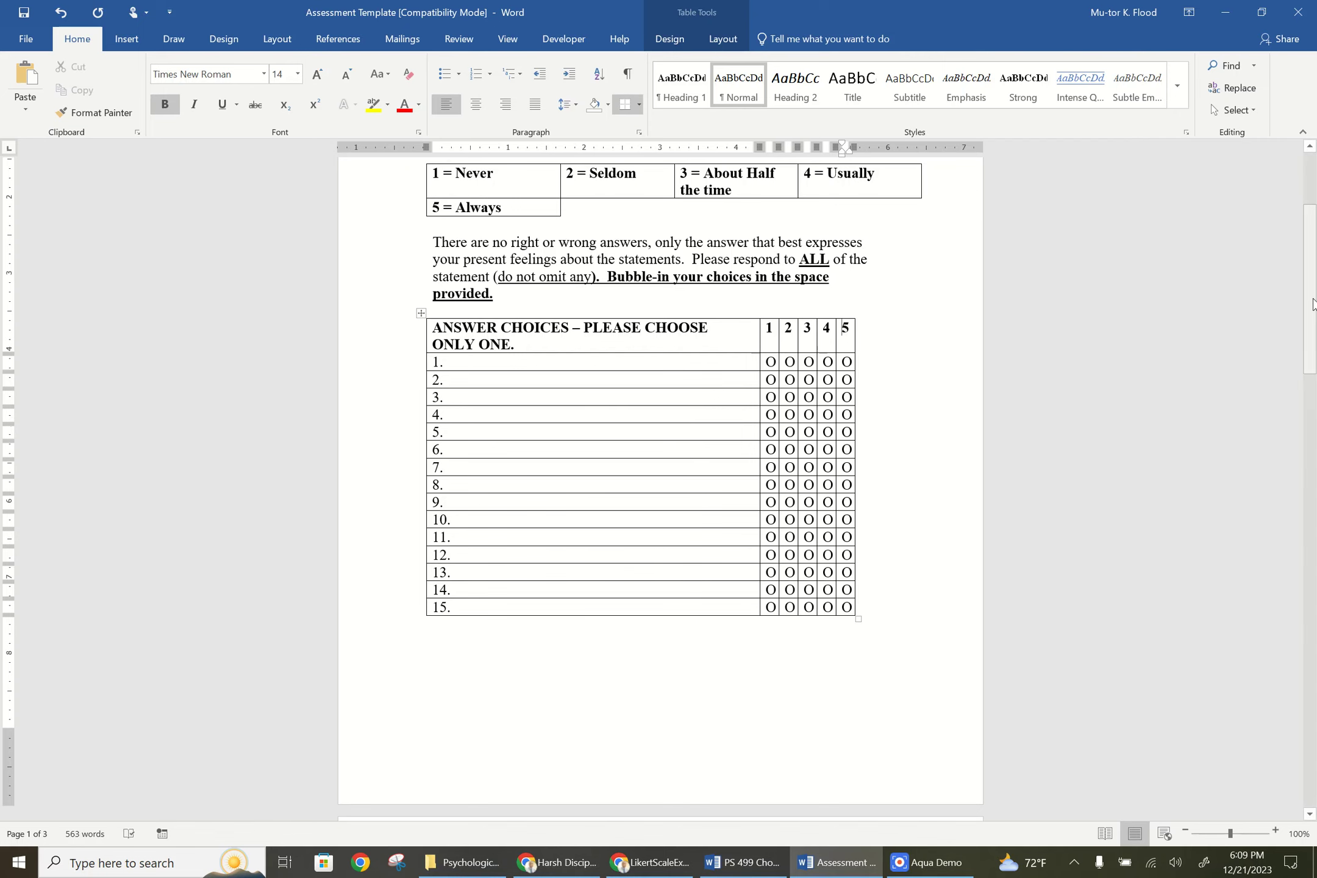
drag(1313, 303, 1303, 682)
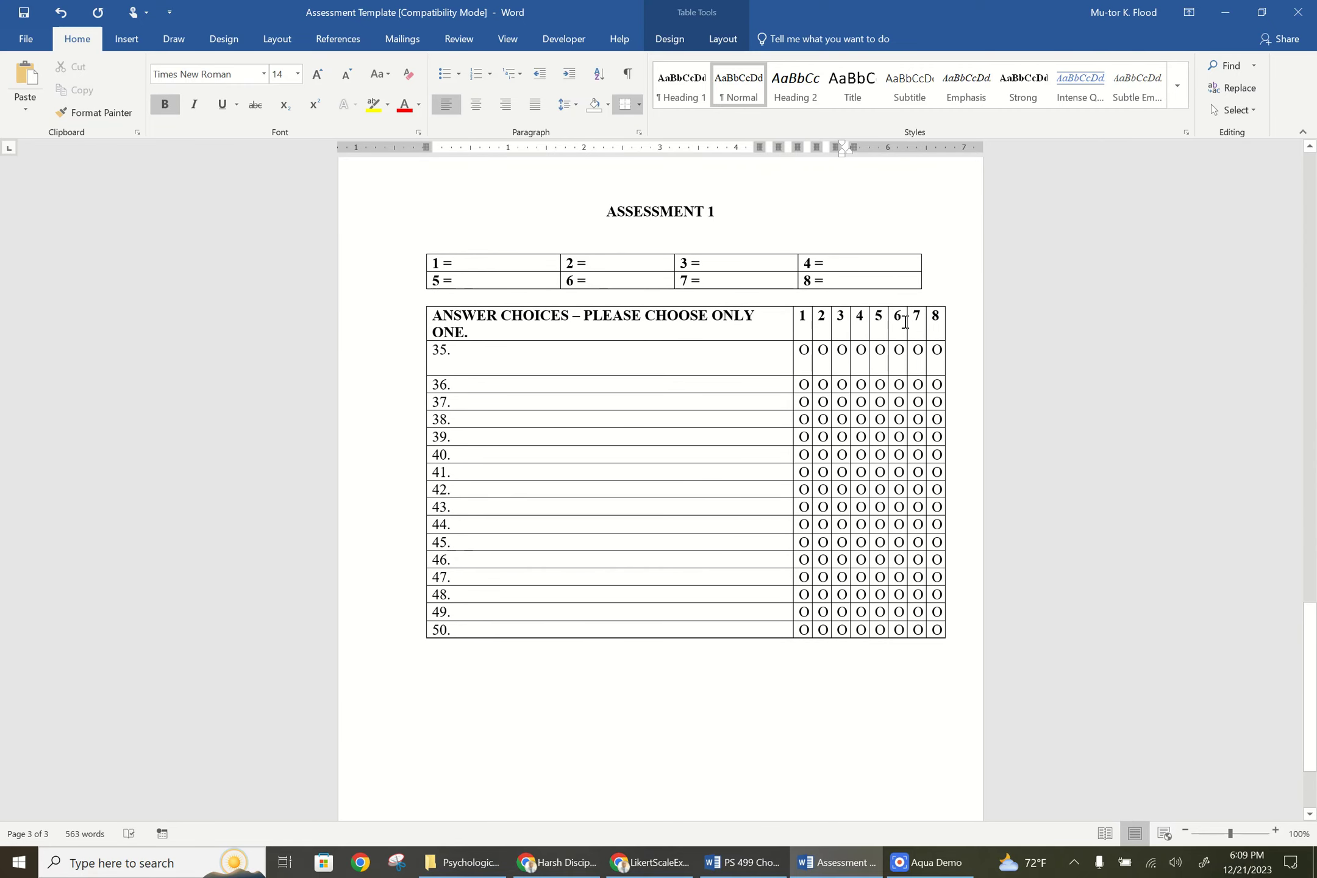
drag(913, 349, 941, 640)
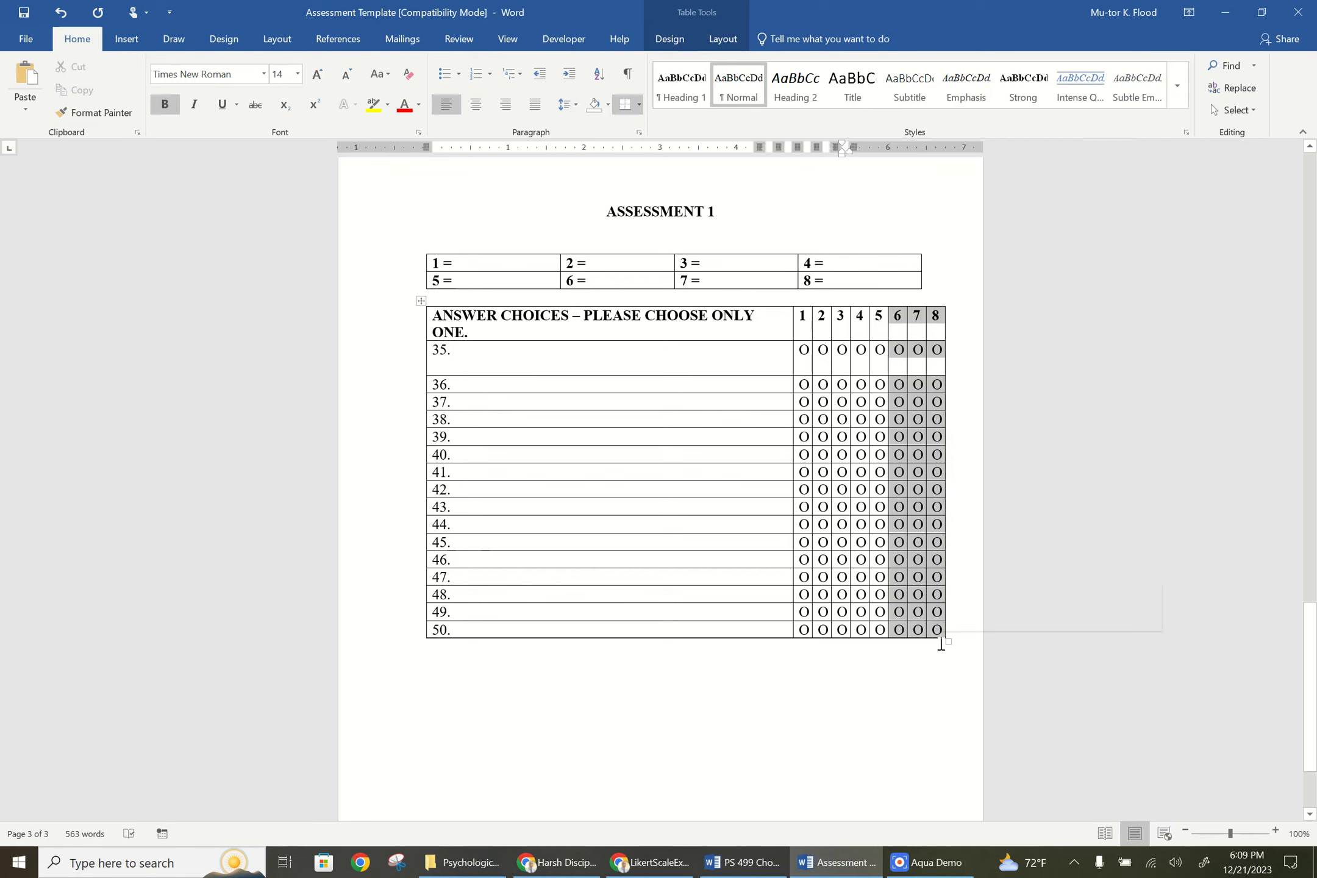
drag(1301, 647, 1295, 451)
drag(878, 289, 890, 640)
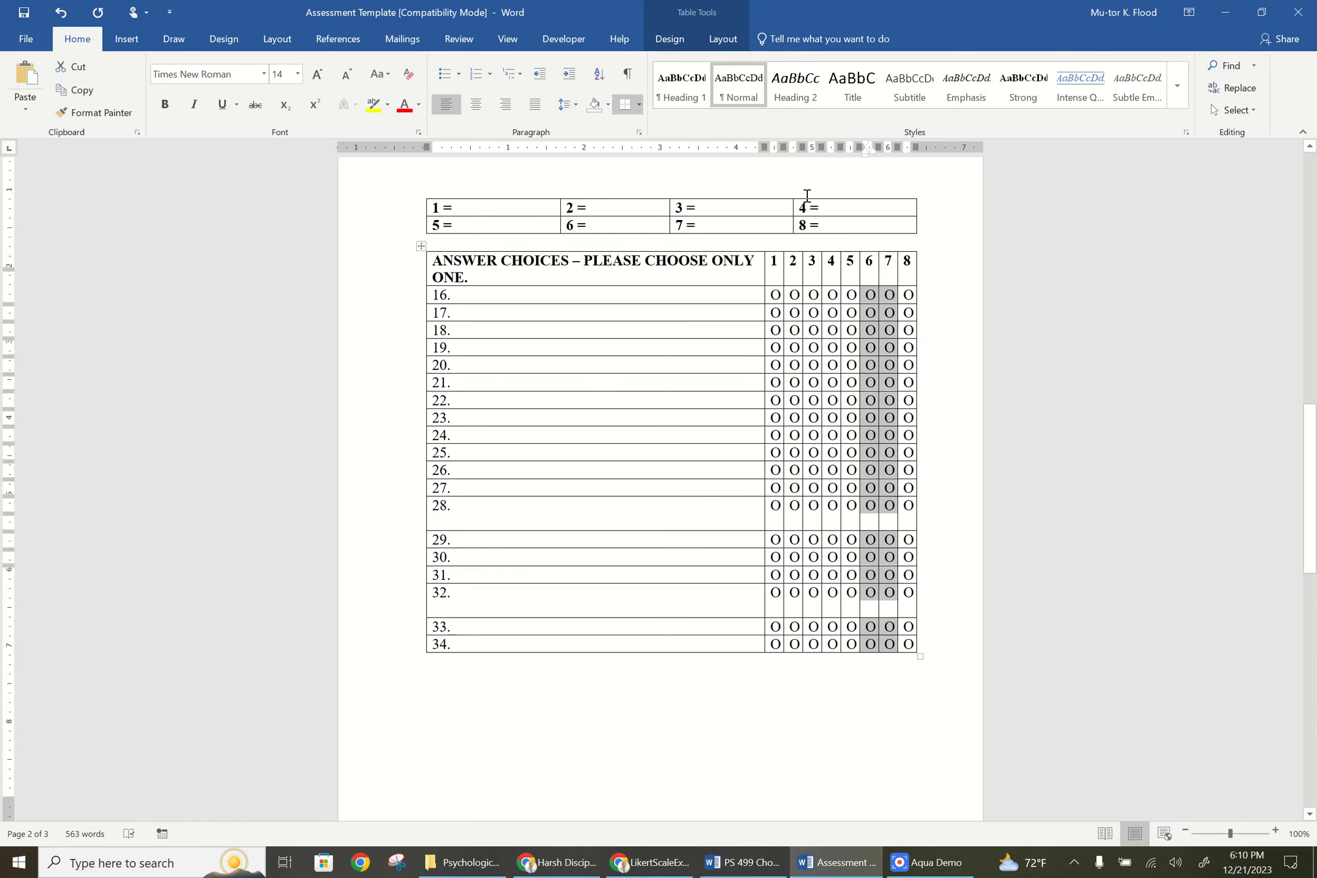
click(570, 222)
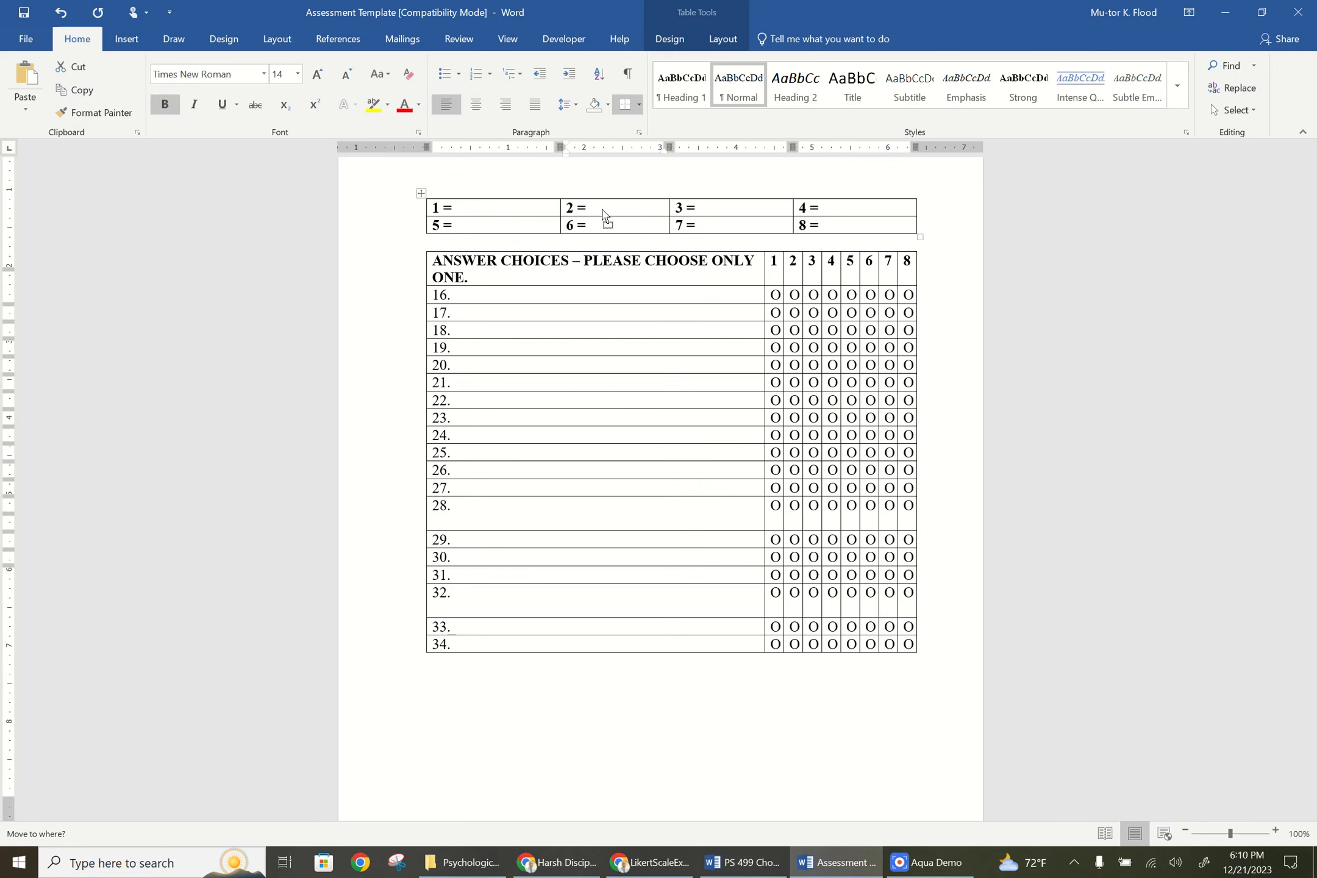
drag(603, 223, 604, 210)
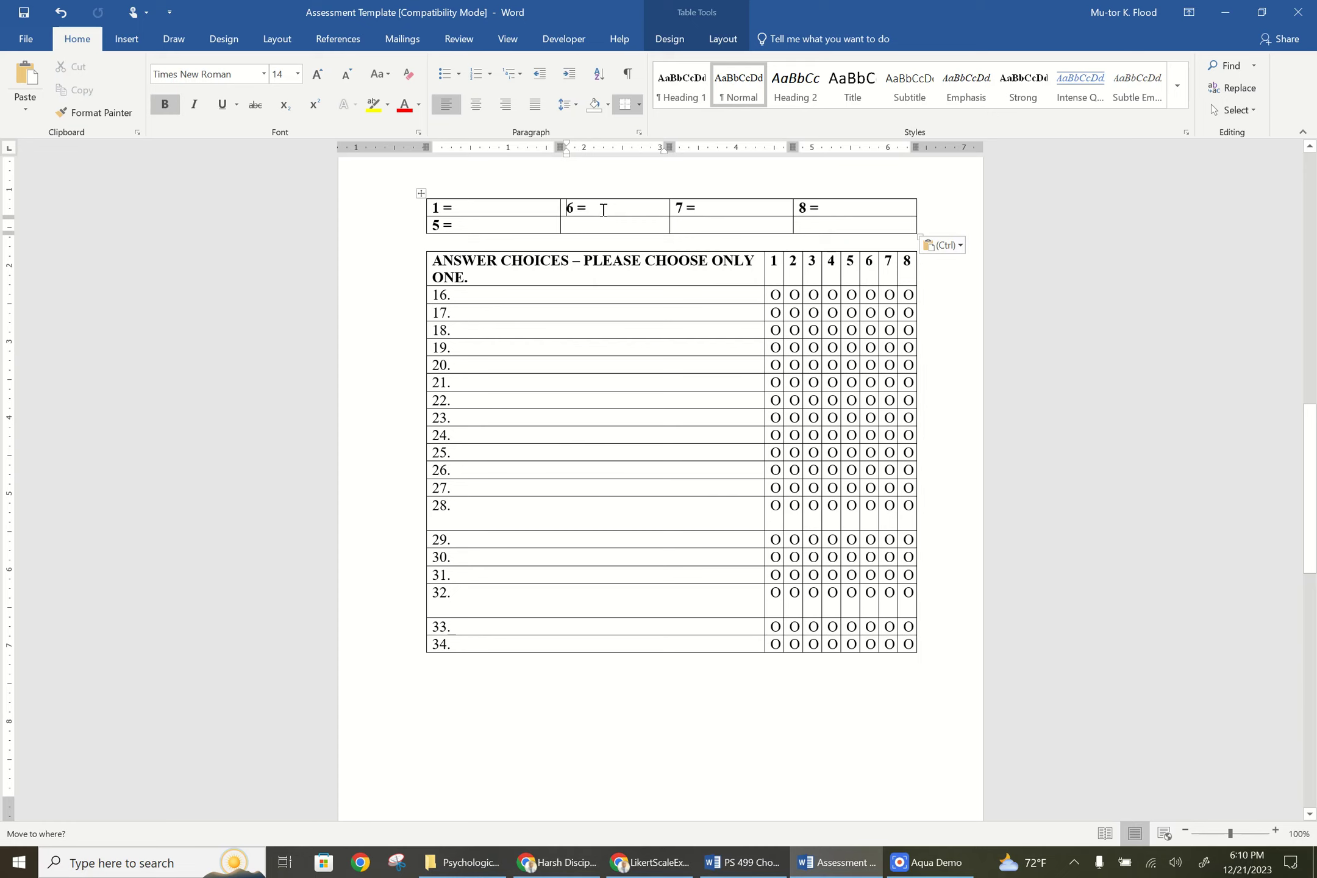
click(60, 14)
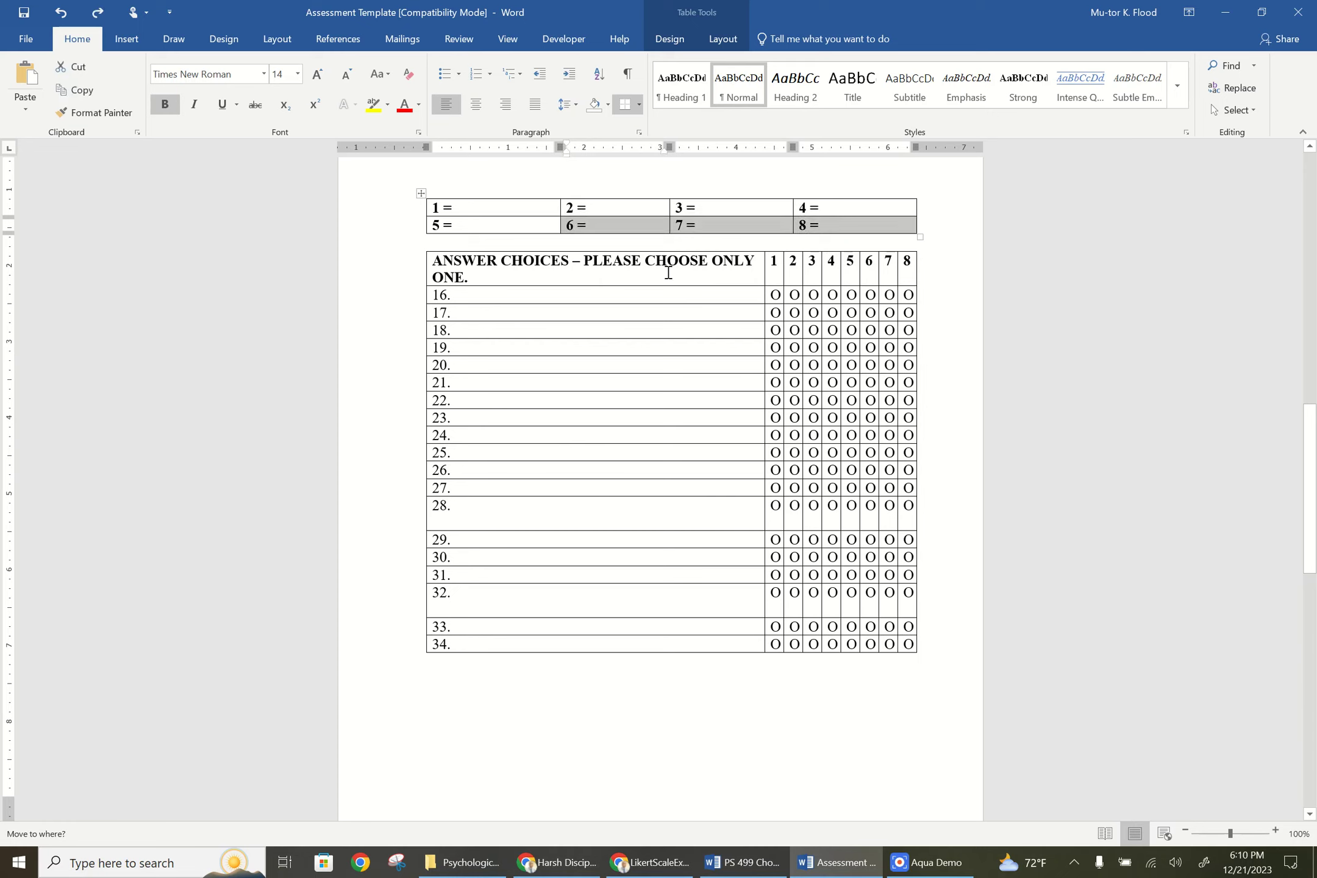
Look over the response keys and answer tables on pages 3 and 2, and the Harsh Discipline Scale on page 1
drag(1309, 482, 1311, 636)
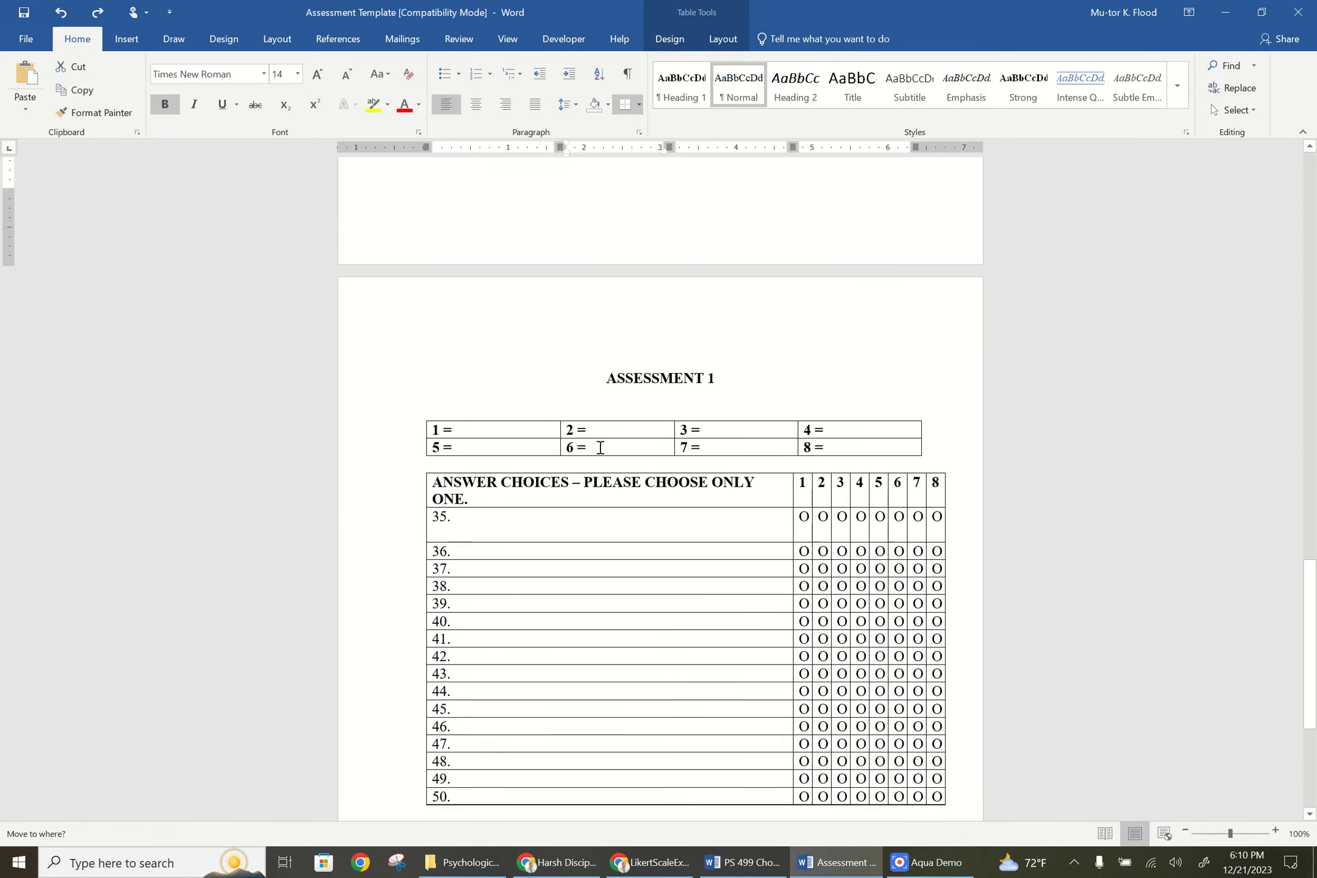
drag(591, 447, 864, 458)
click(1064, 520)
drag(1315, 595, 1314, 430)
drag(1313, 431, 1315, 441)
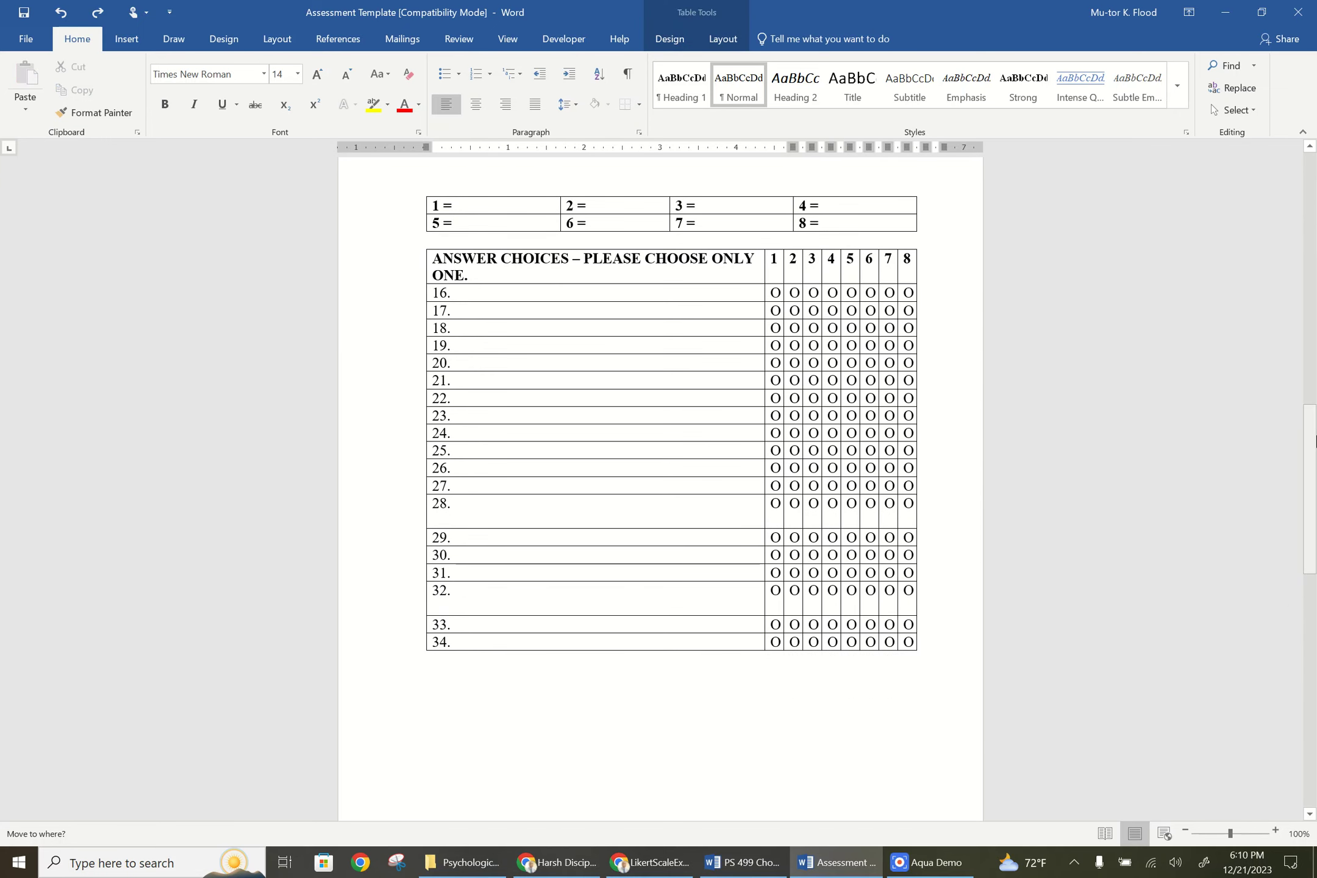
drag(1314, 415, 1315, 72)
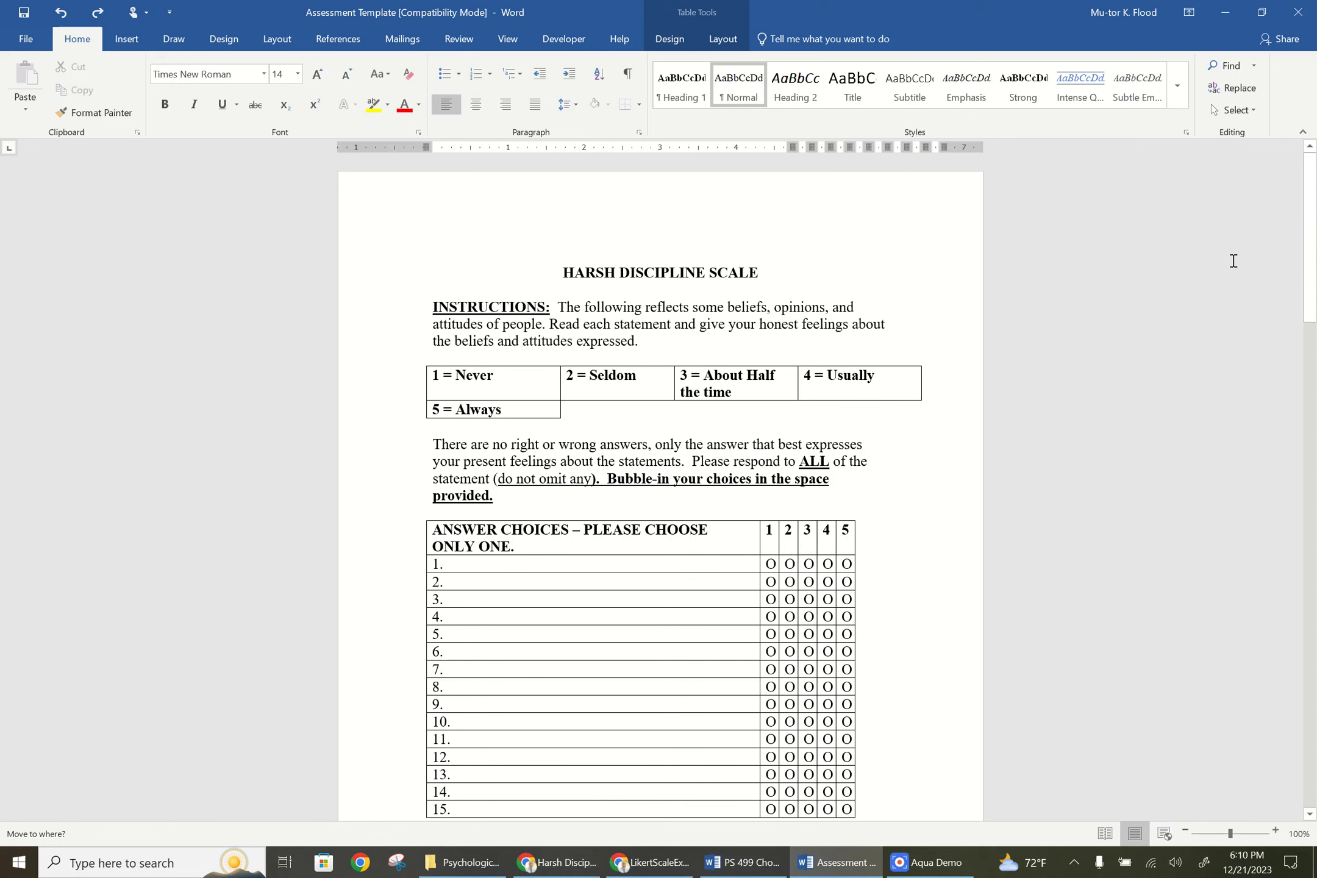
drag(1309, 232, 1298, 259)
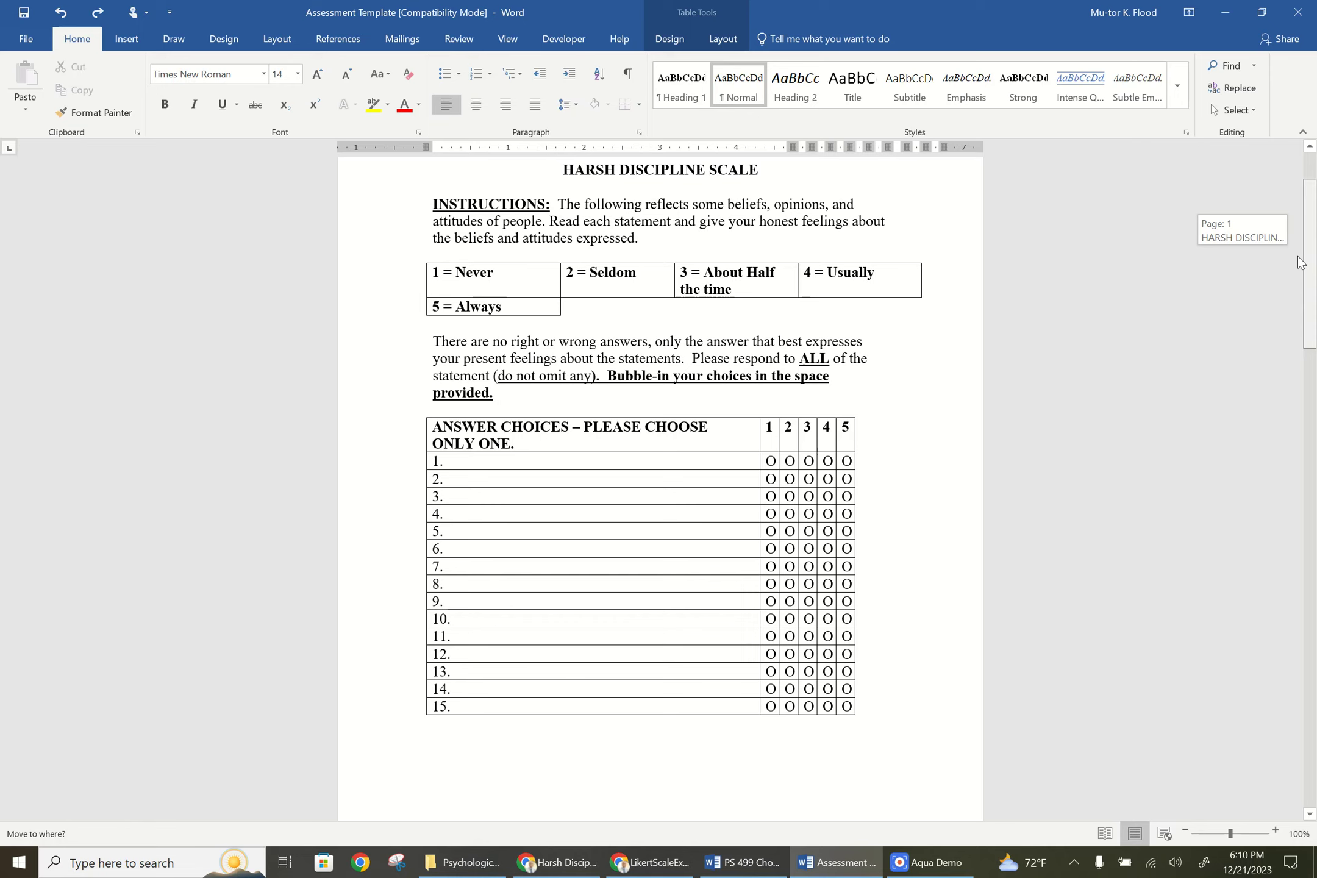
drag(1298, 258, 1299, 276)
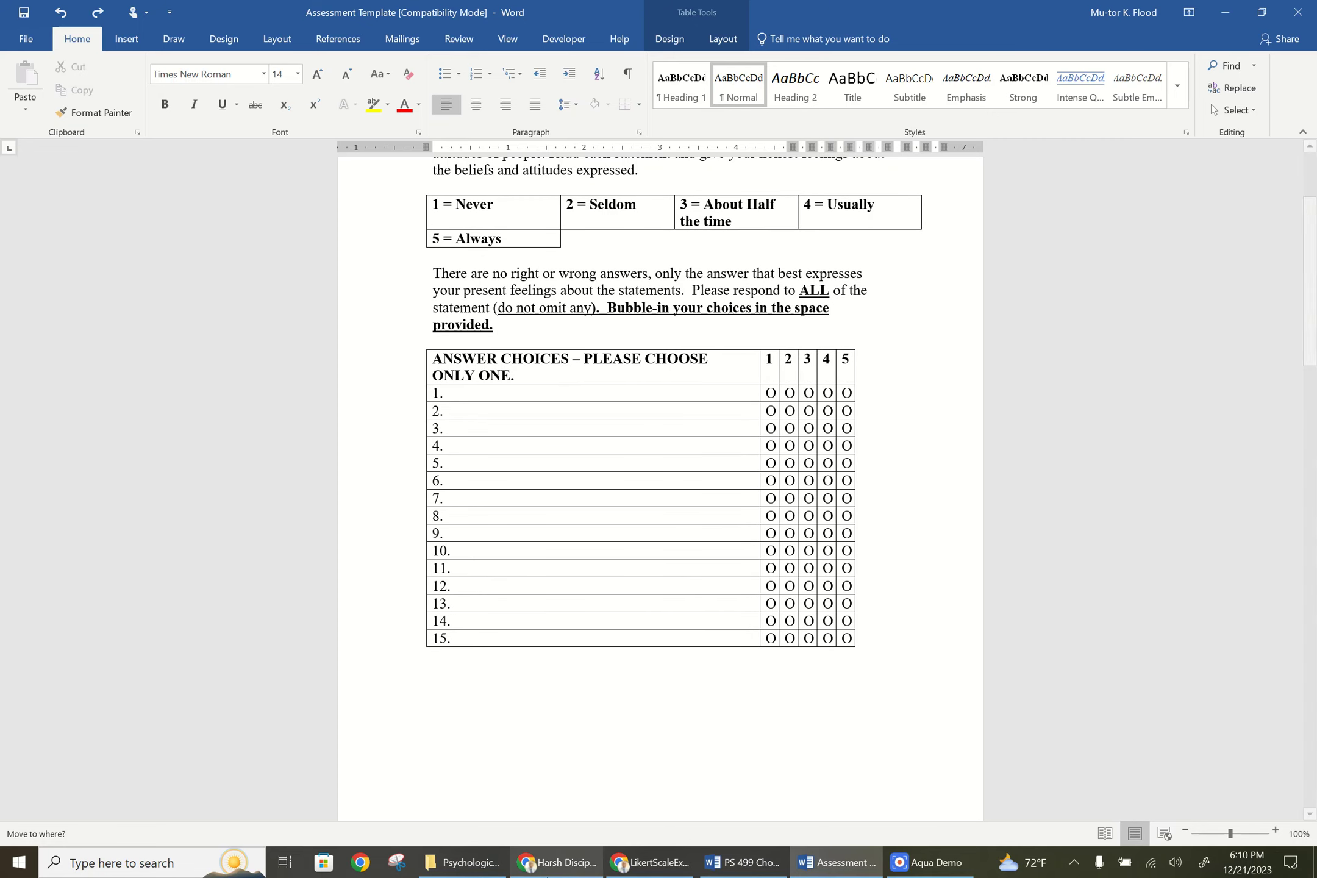
Switch to the browser and view the items on the second page of the Harsh Discipline Scale record
click(553, 872)
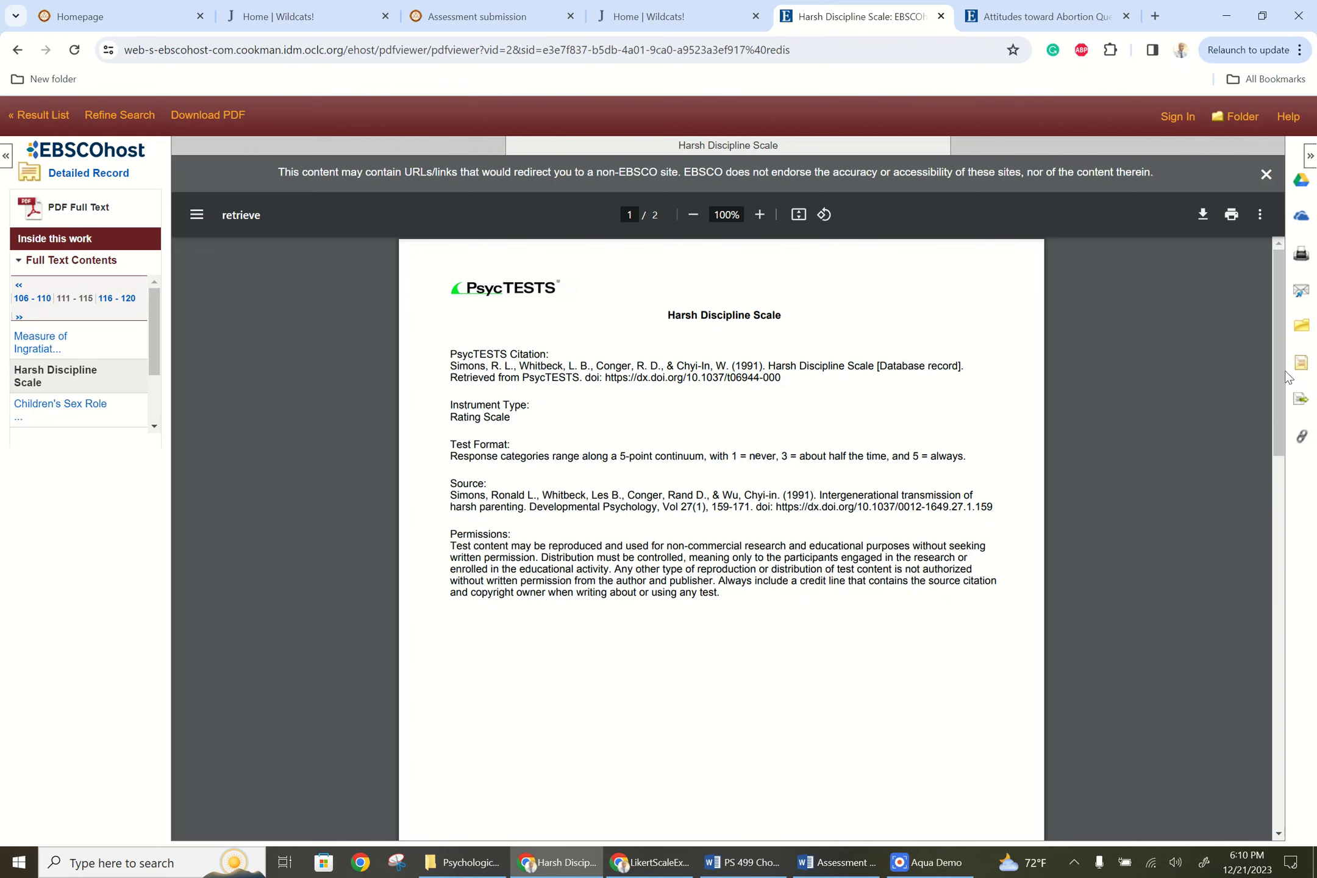
drag(1279, 353, 1232, 672)
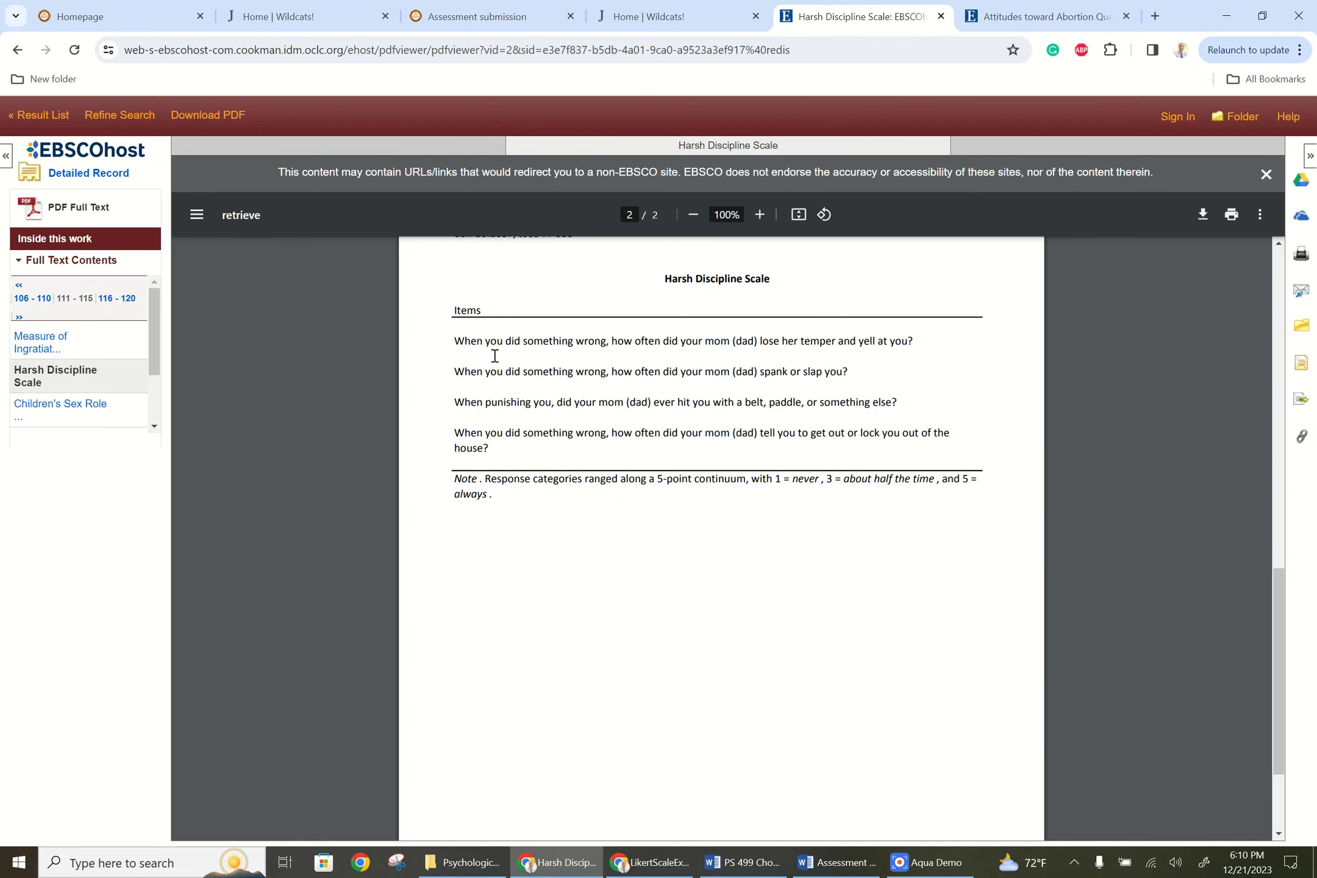
click(828, 870)
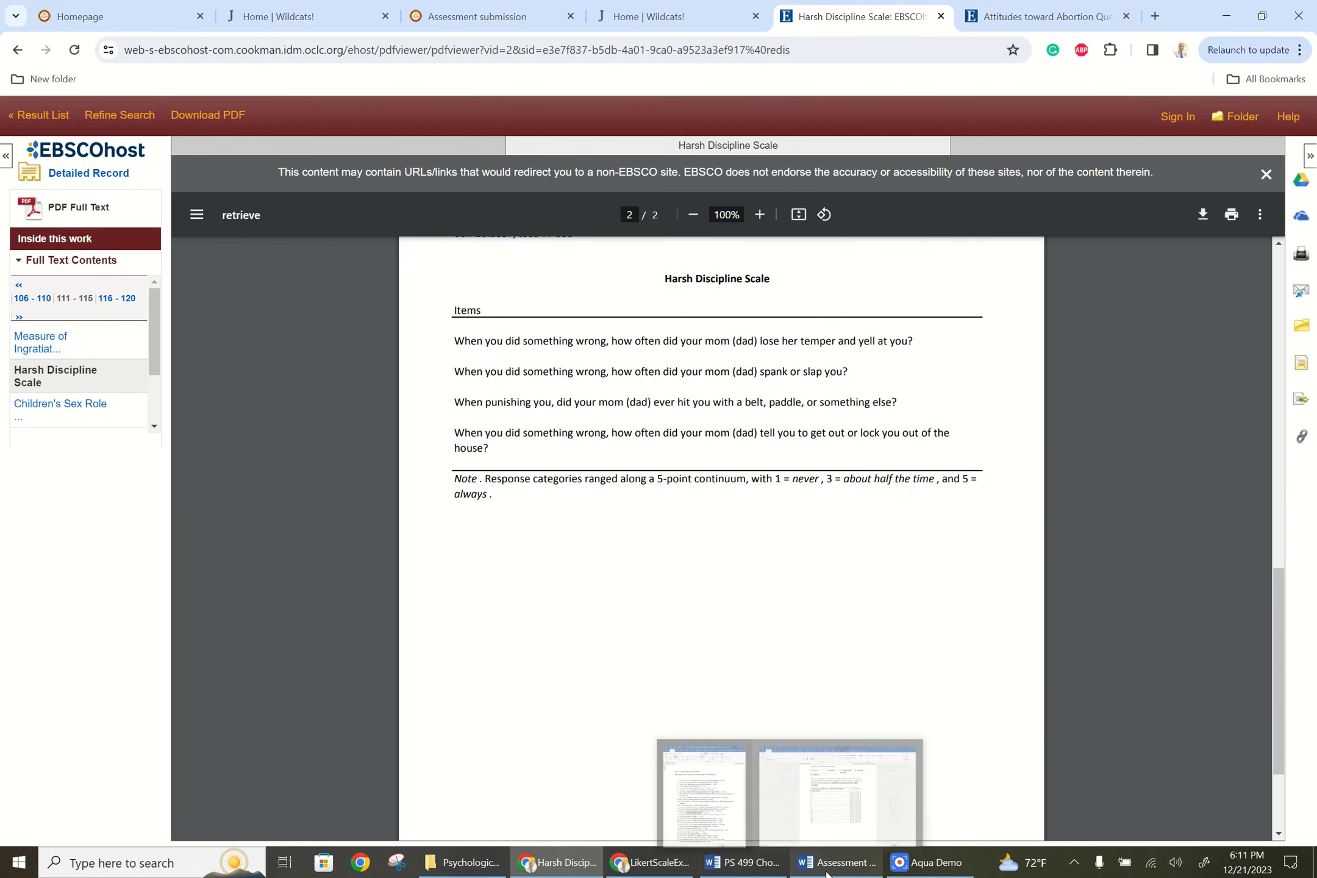
Back in the Word template, delete rows 5 through 15 from the first page's answer choices table
click(837, 787)
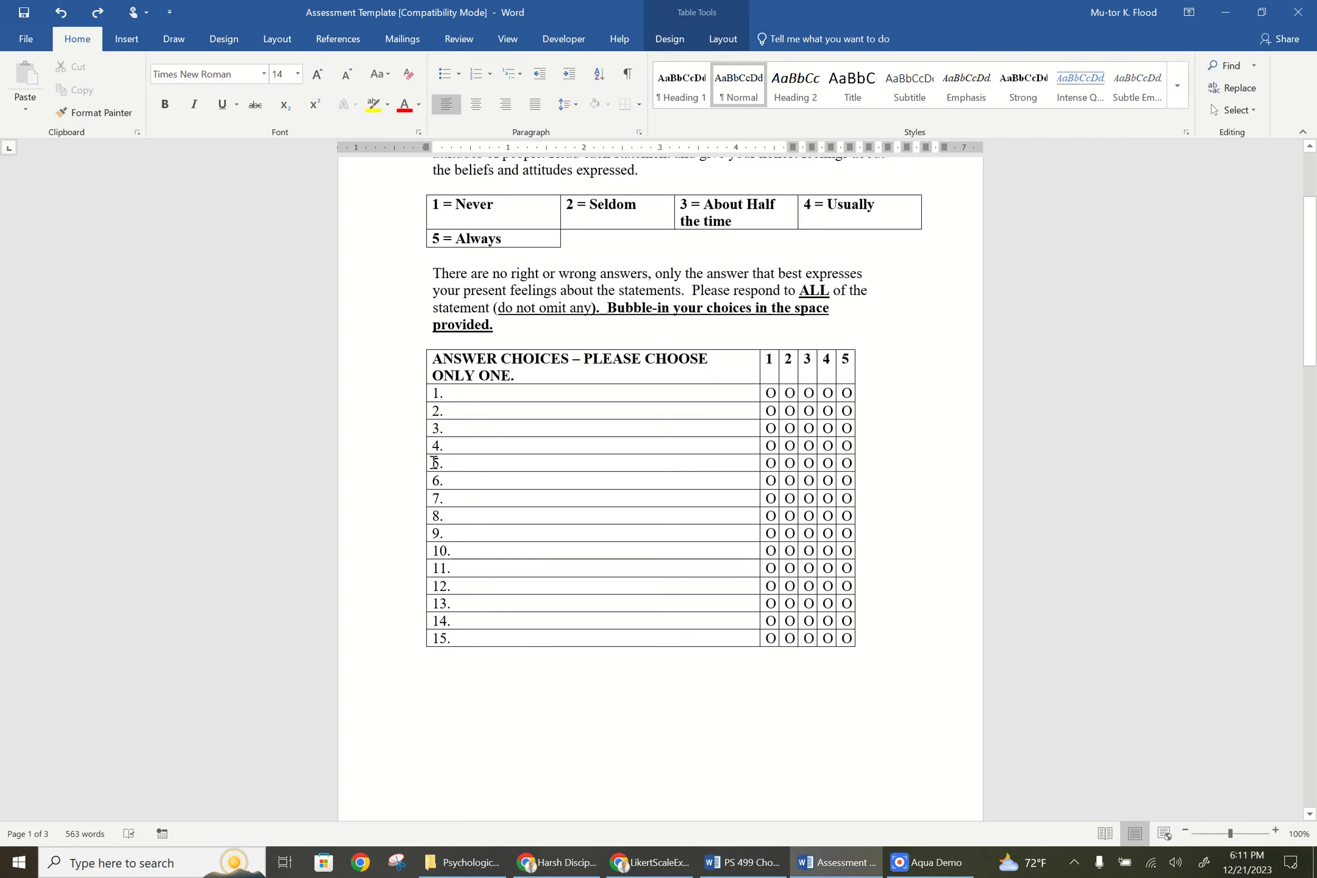
drag(433, 462, 879, 640)
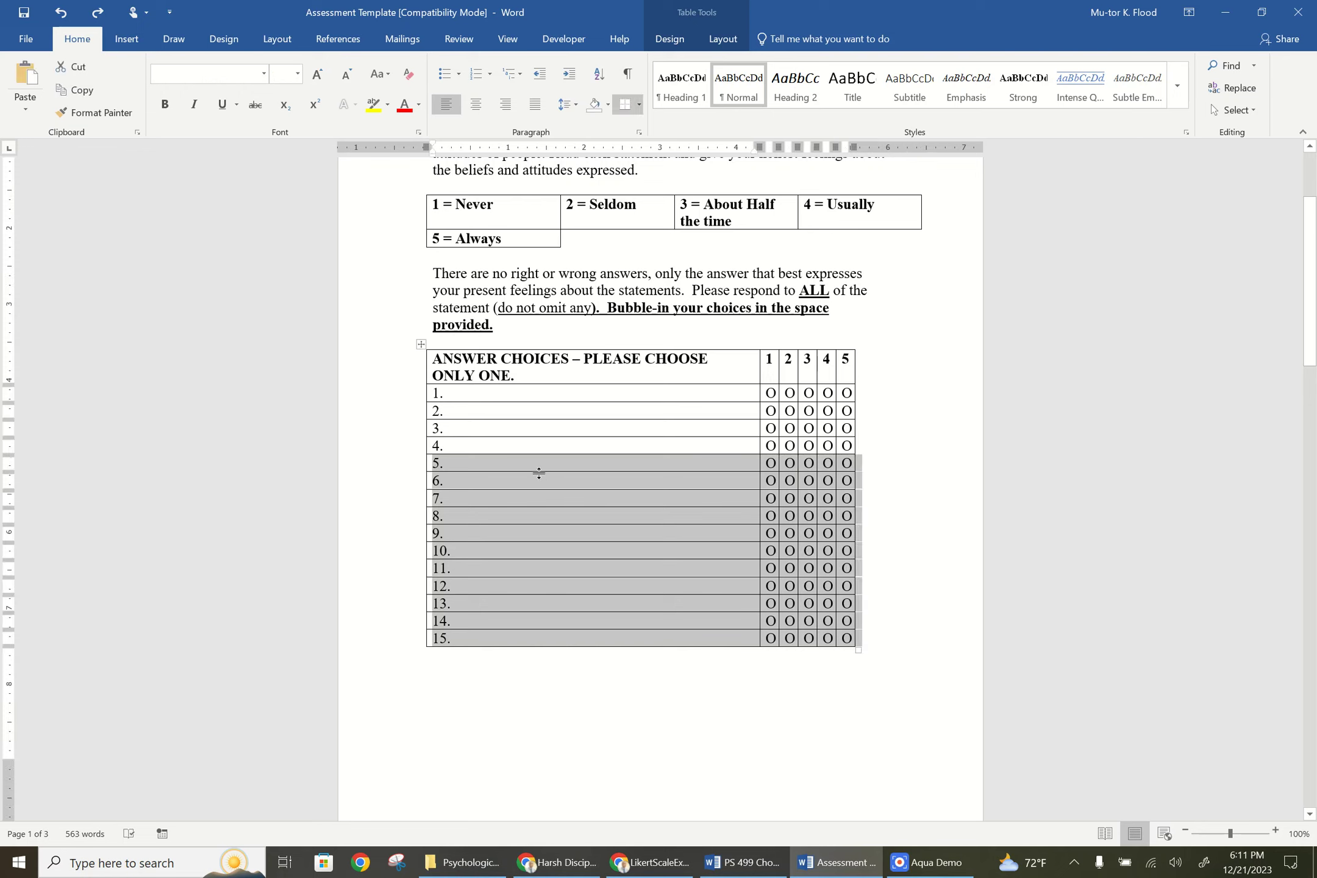
right_click(556, 519)
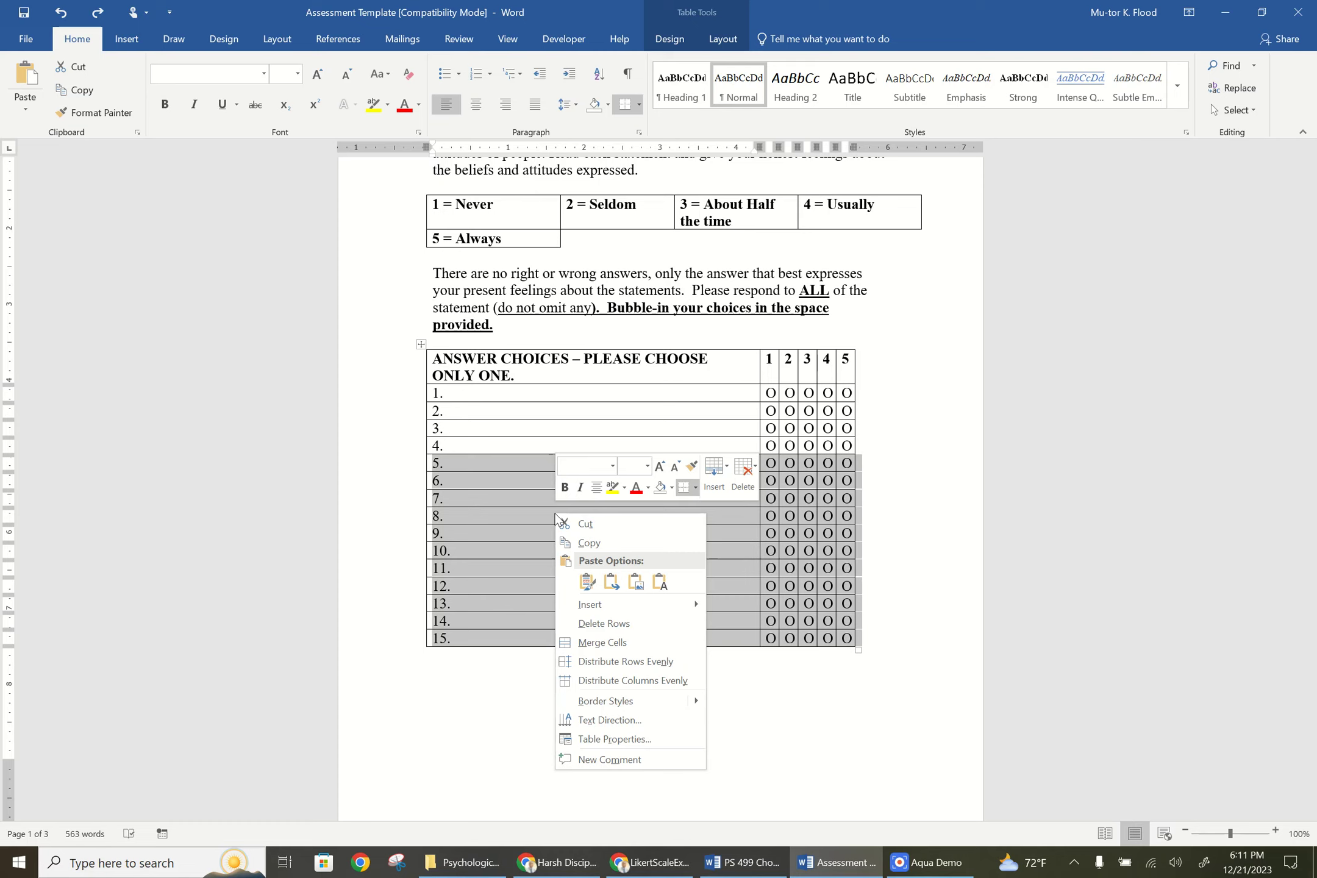
click(744, 475)
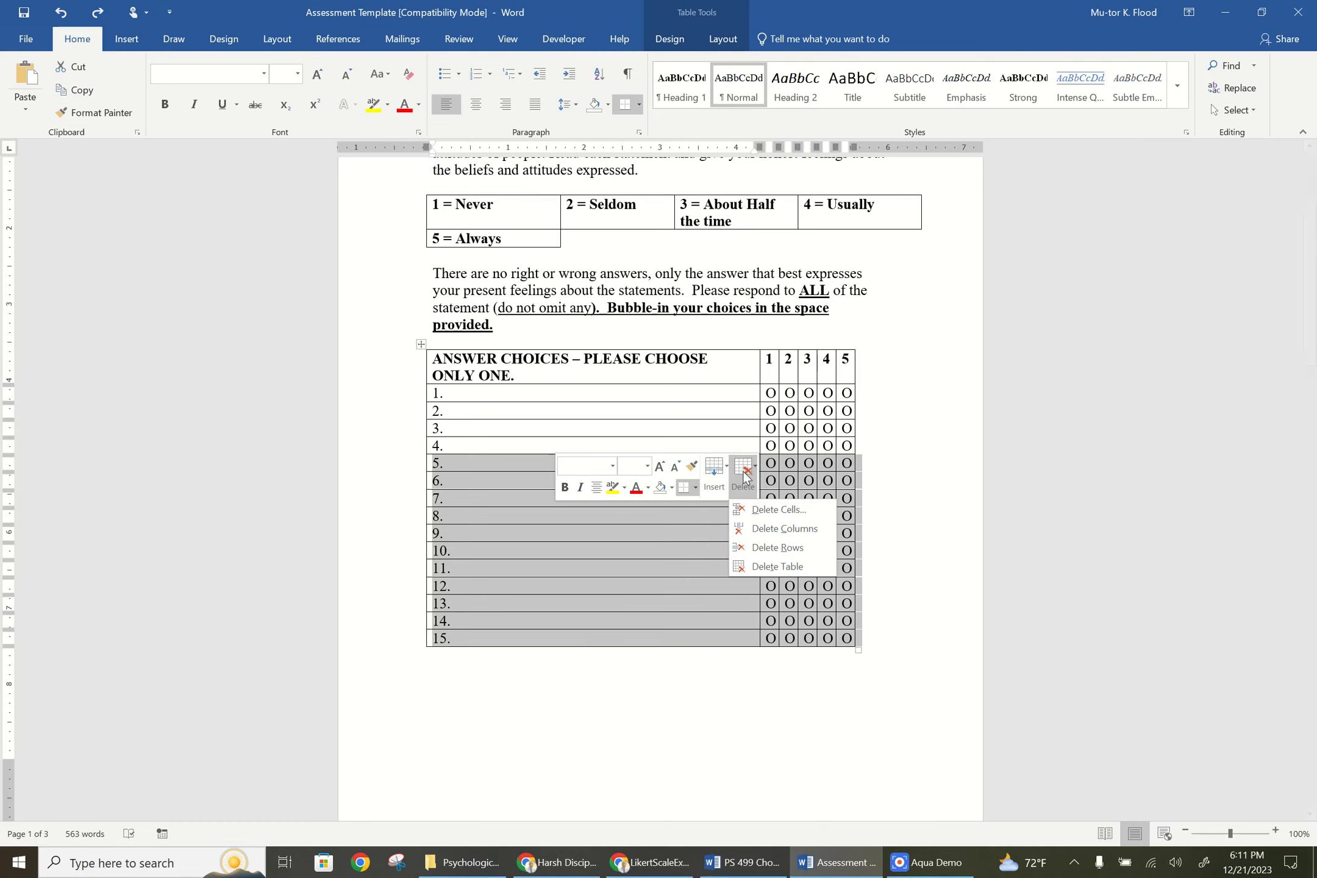
click(780, 547)
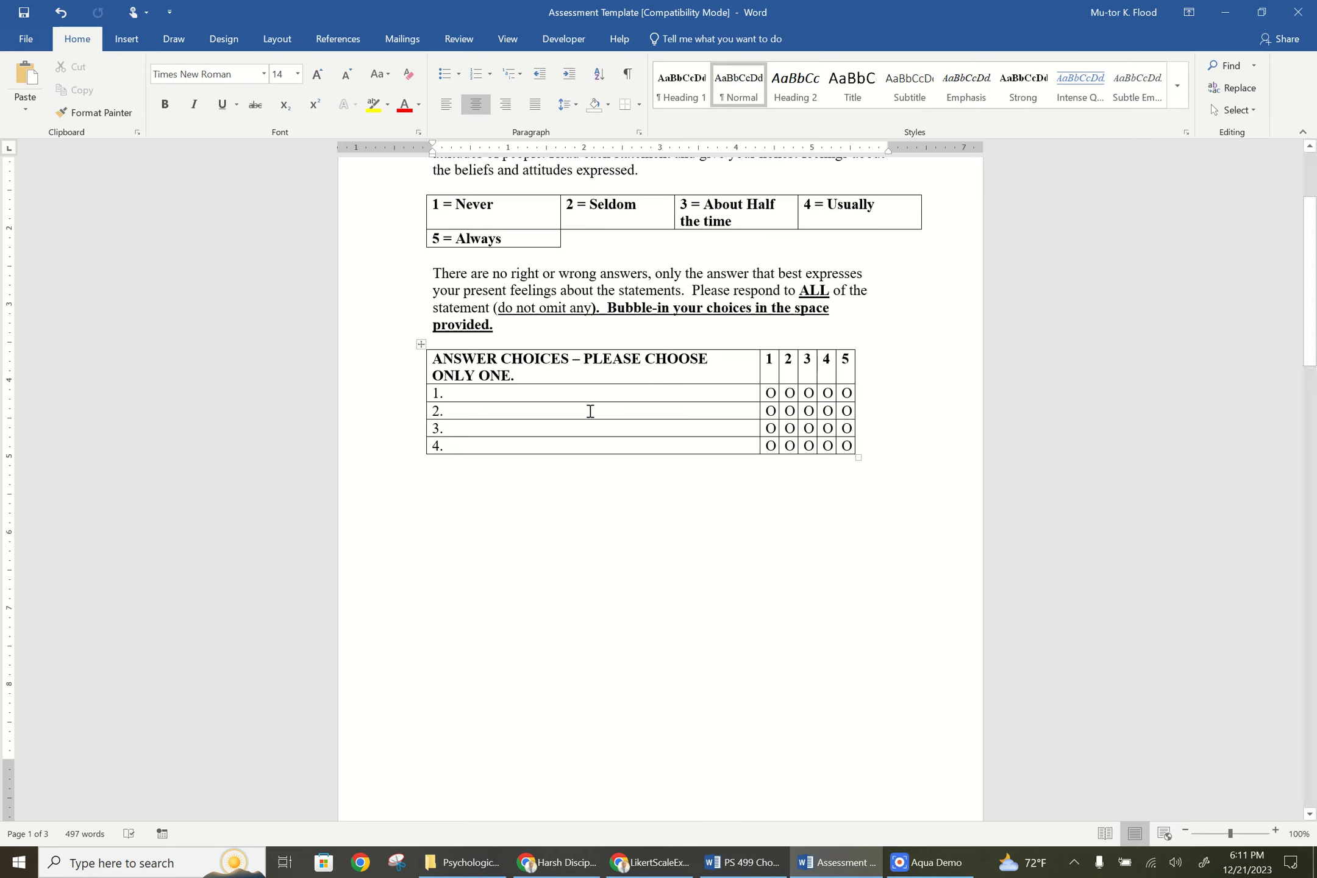
Arrange the browser and Word windows side by side, with the full scale items and the answer table's item column in view
click(461, 392)
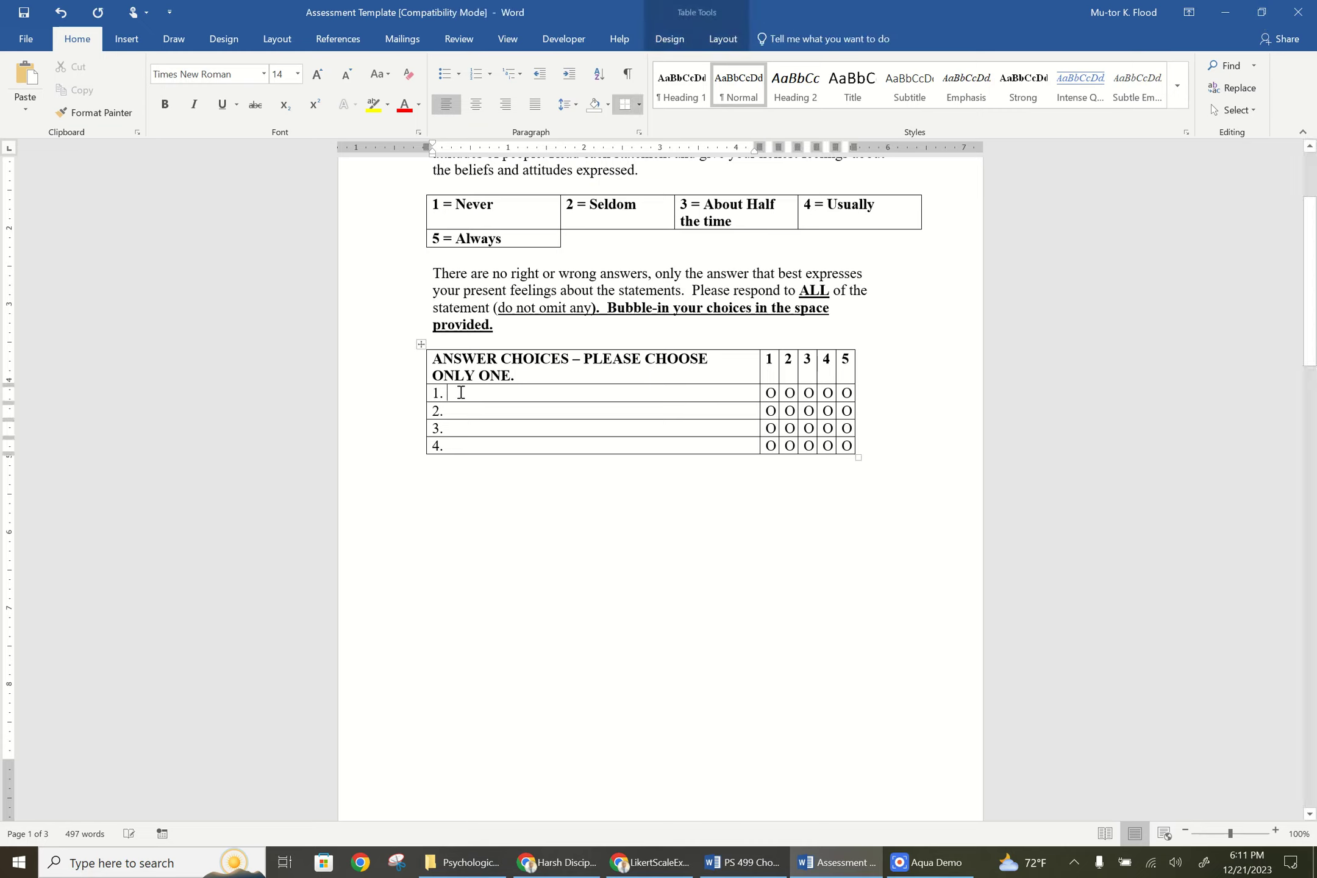
click(1260, 13)
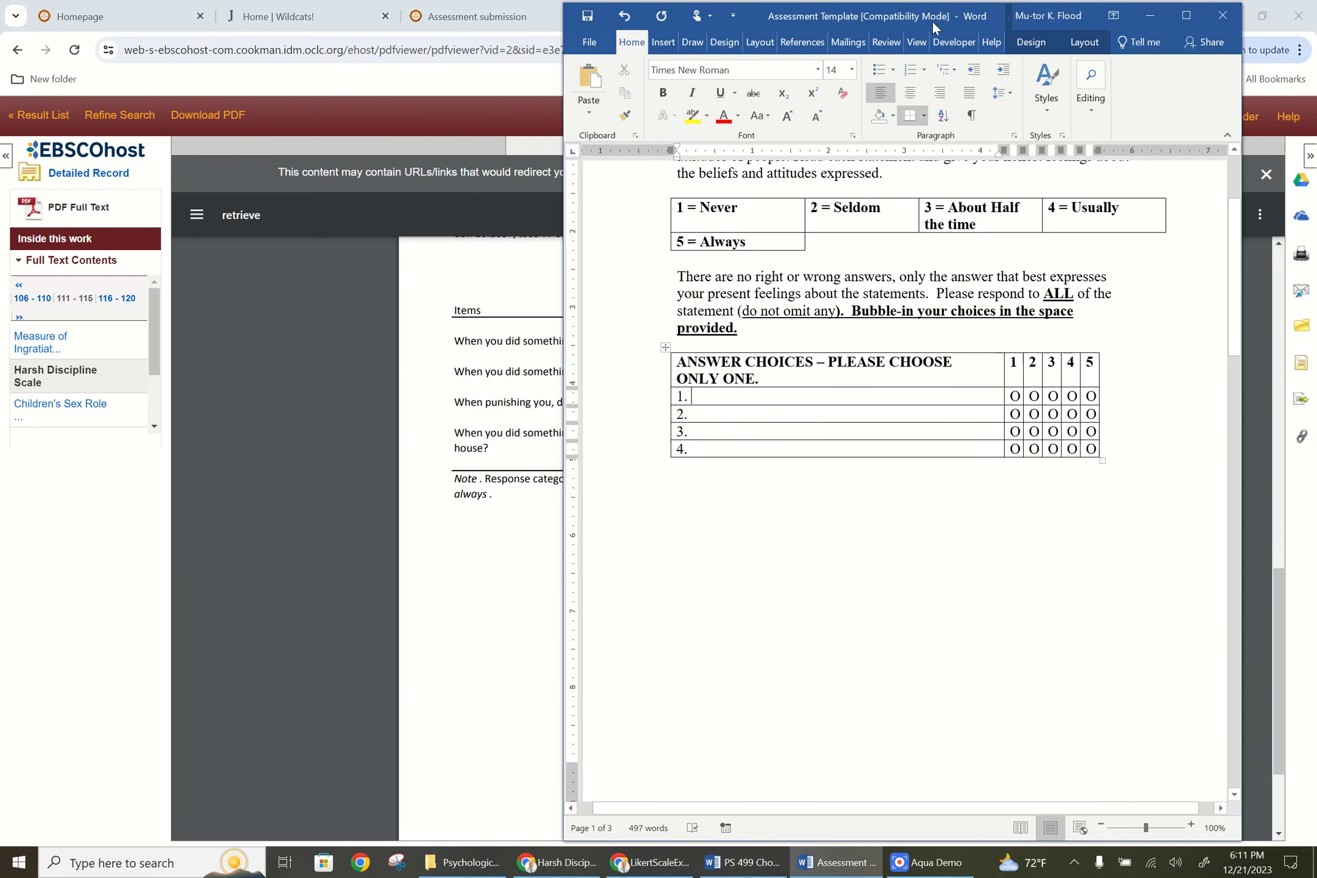
drag(924, 18, 1045, 71)
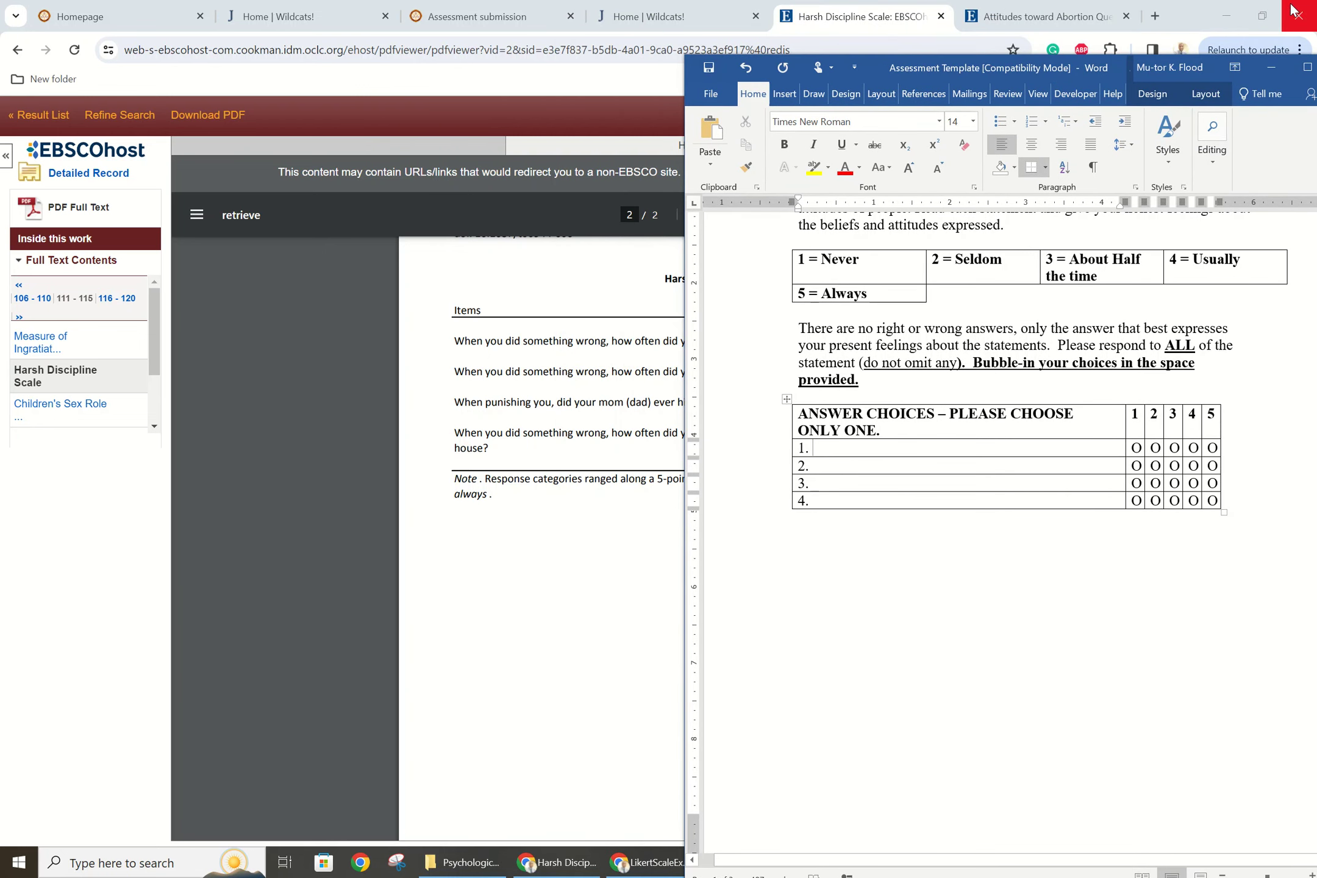
click(1261, 17)
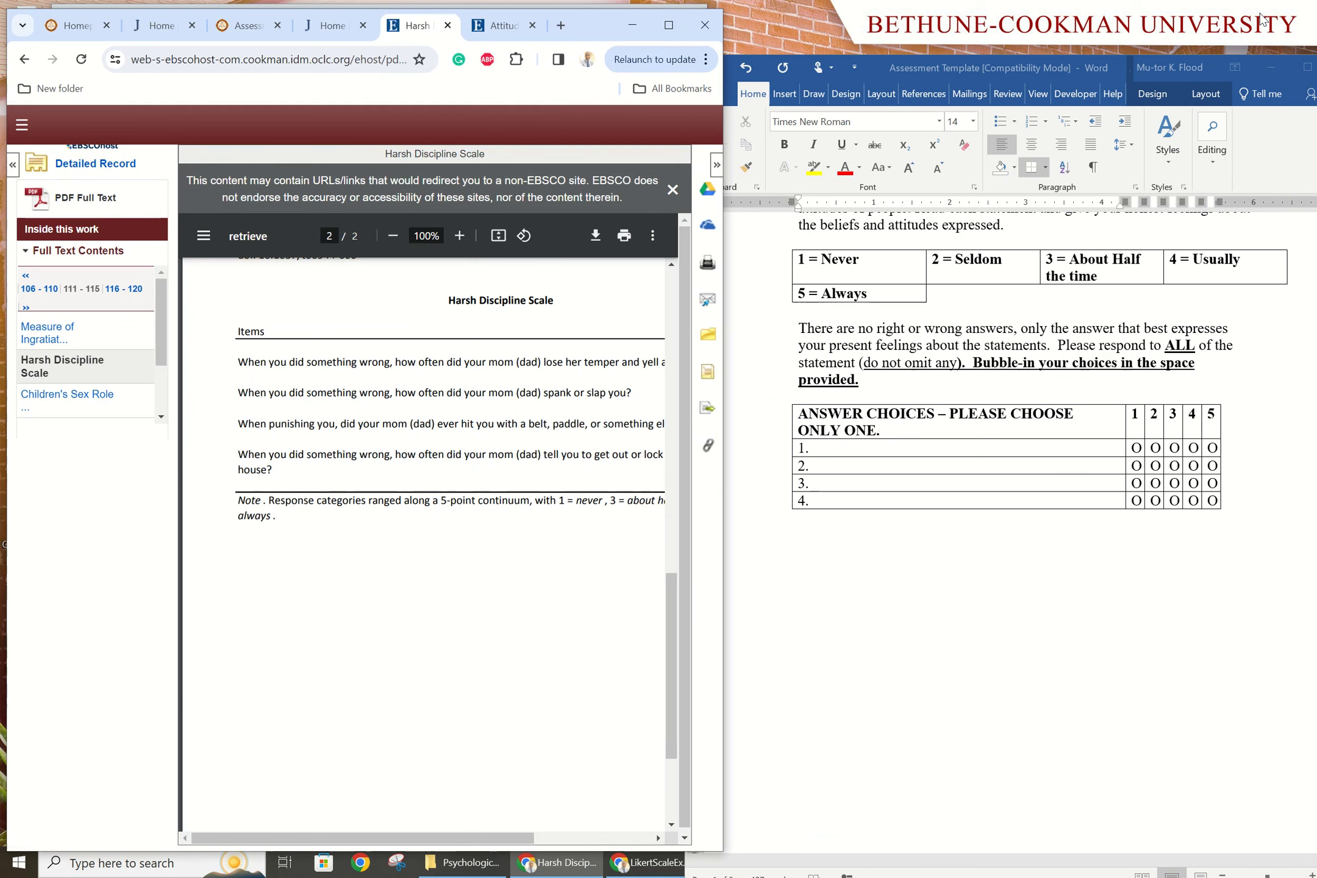
mouse_move(383, 837)
mouse_down()
mouse_move(418, 843)
mouse_move(403, 844)
mouse_up()
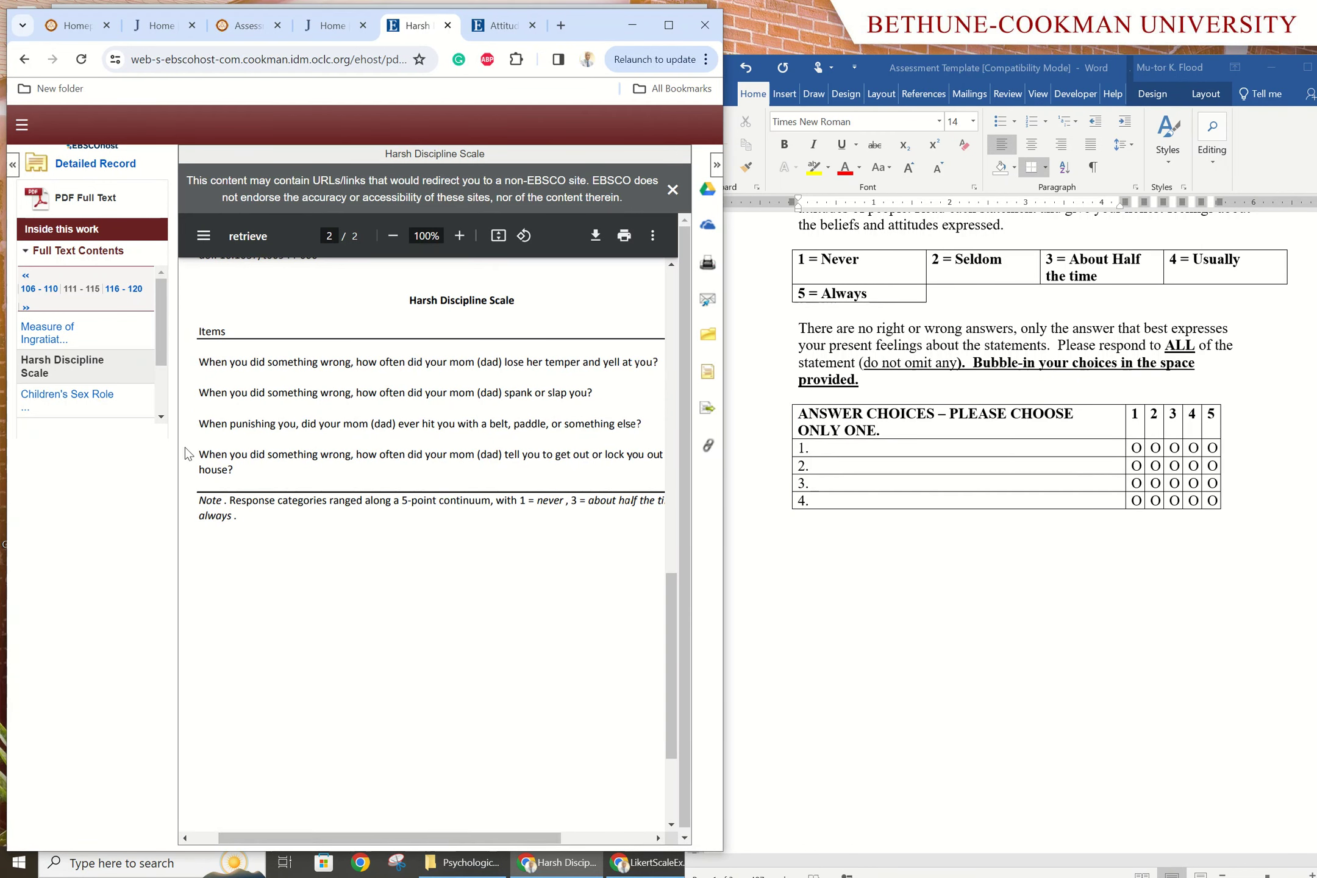
click(822, 451)
drag(956, 74, 1050, 28)
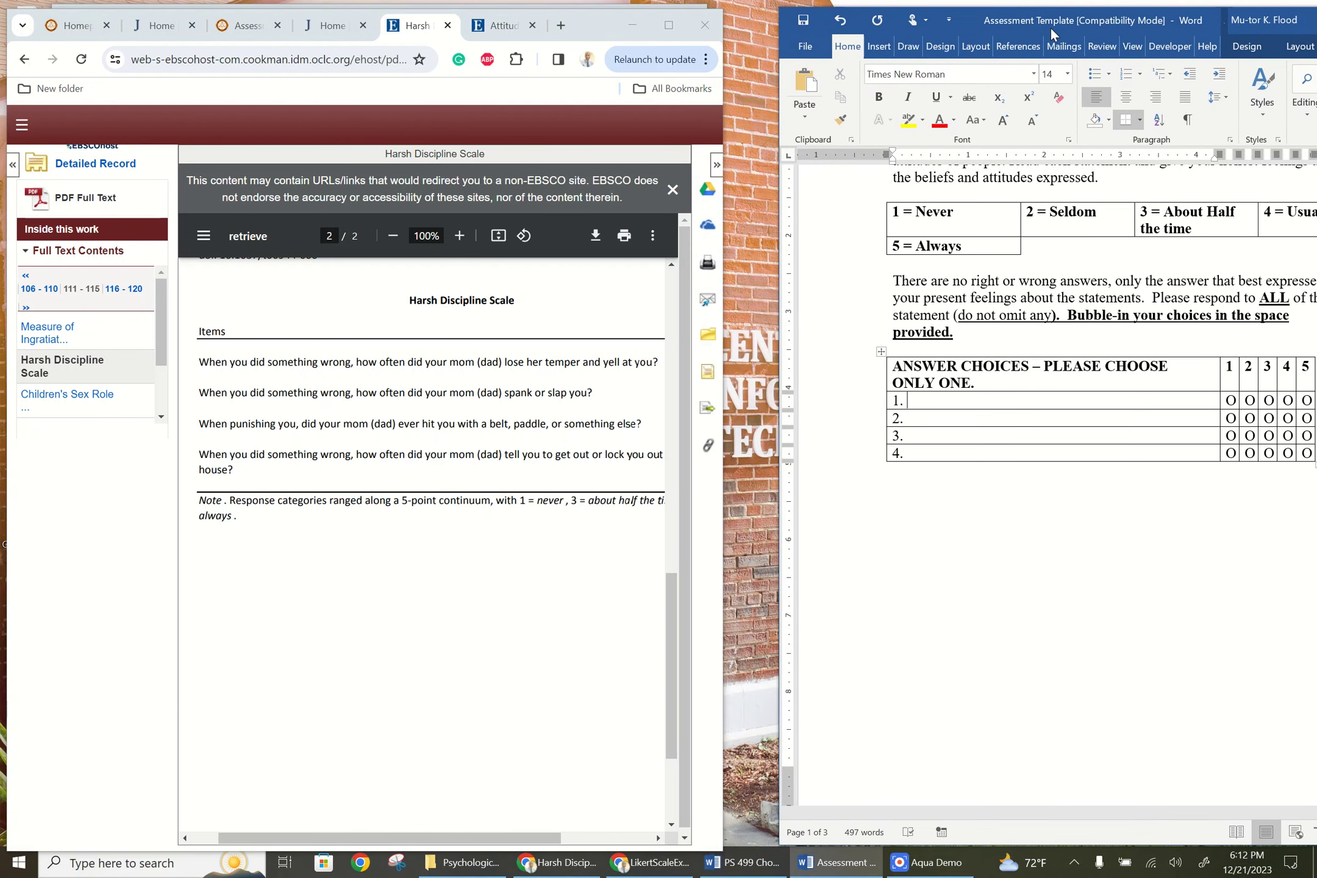
drag(724, 290, 774, 284)
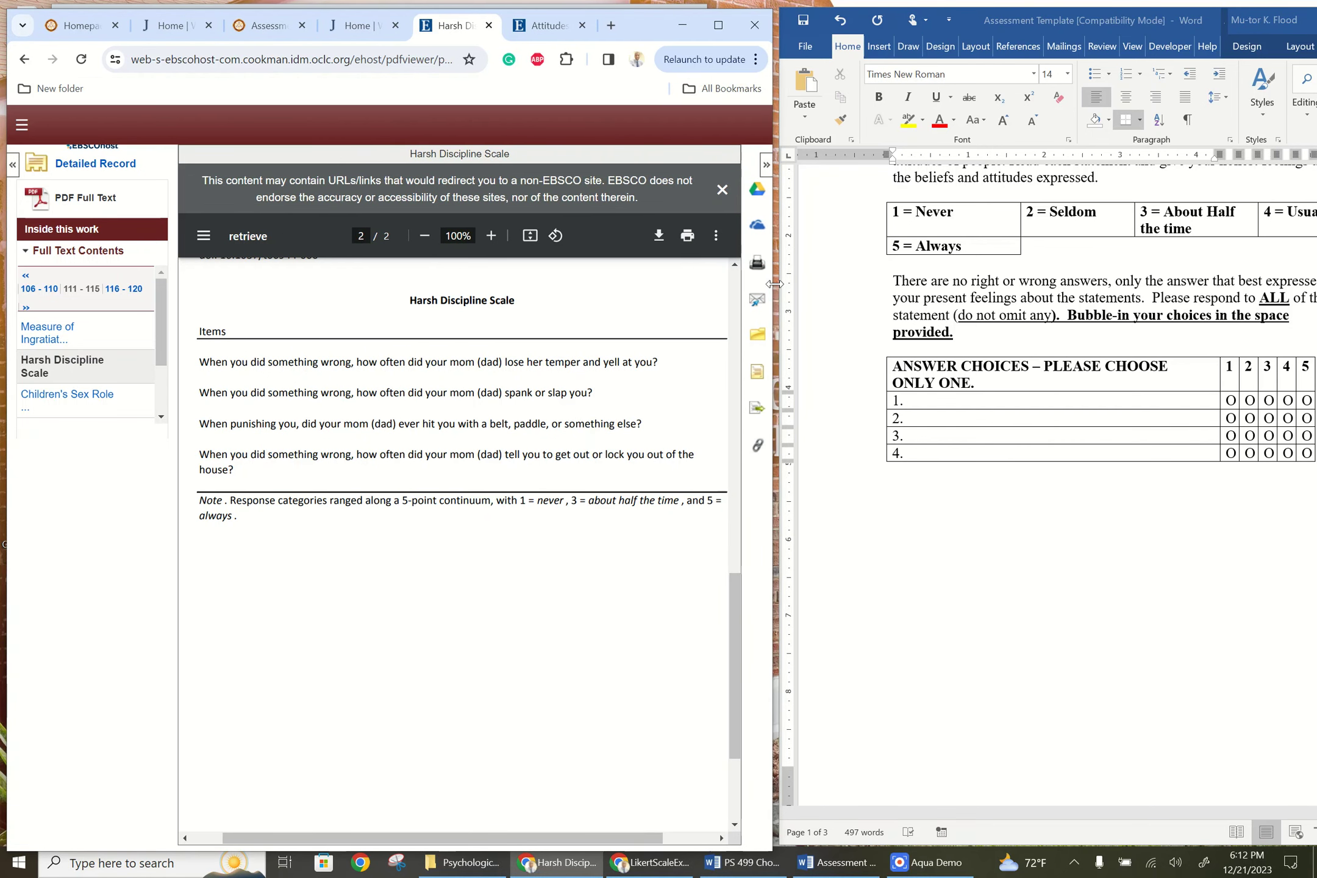
Enter item 1 as "When you did something wrong, how often did your mom (dad) lose her temper and yell at you?"
drag(200, 363, 656, 365)
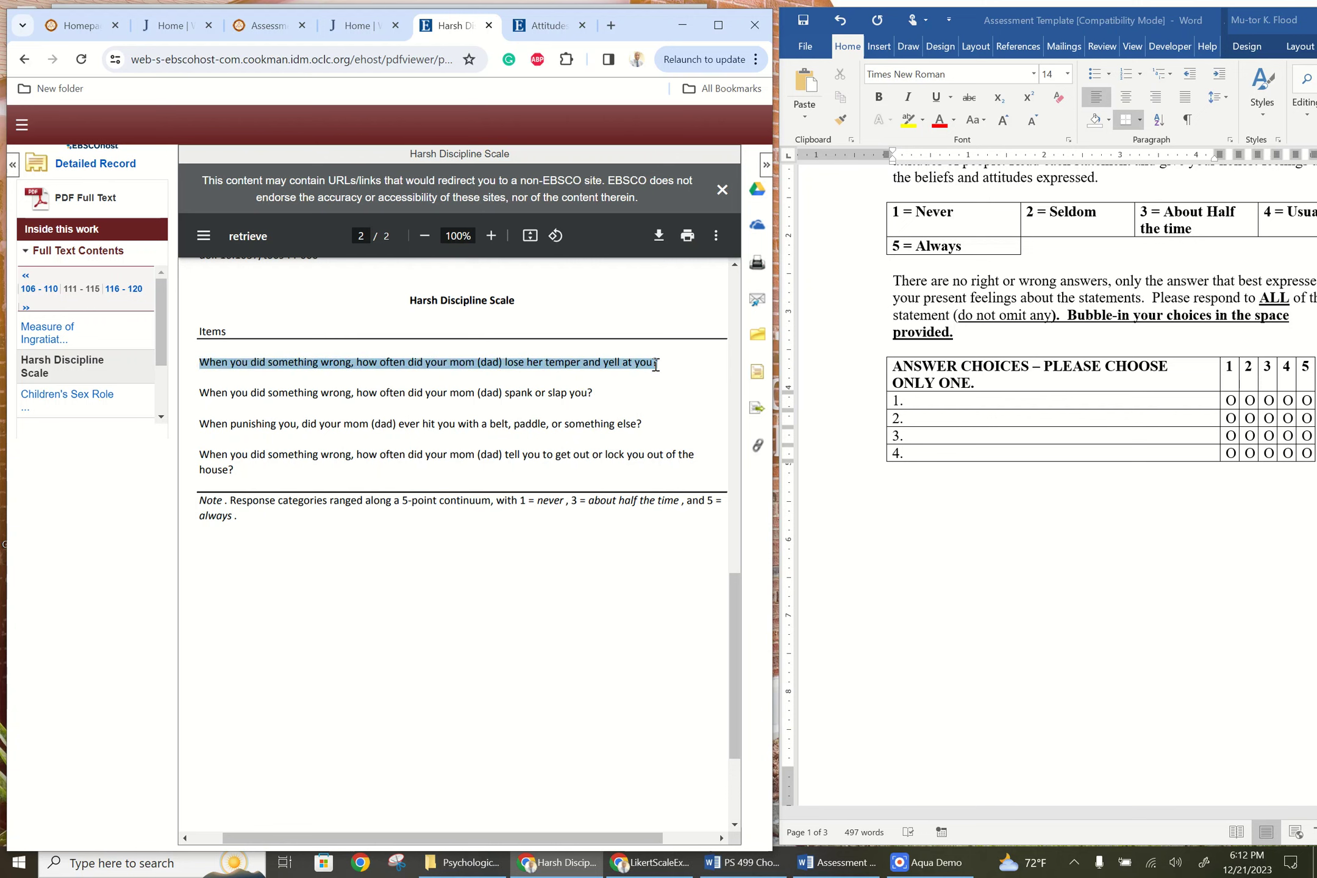
click(915, 406)
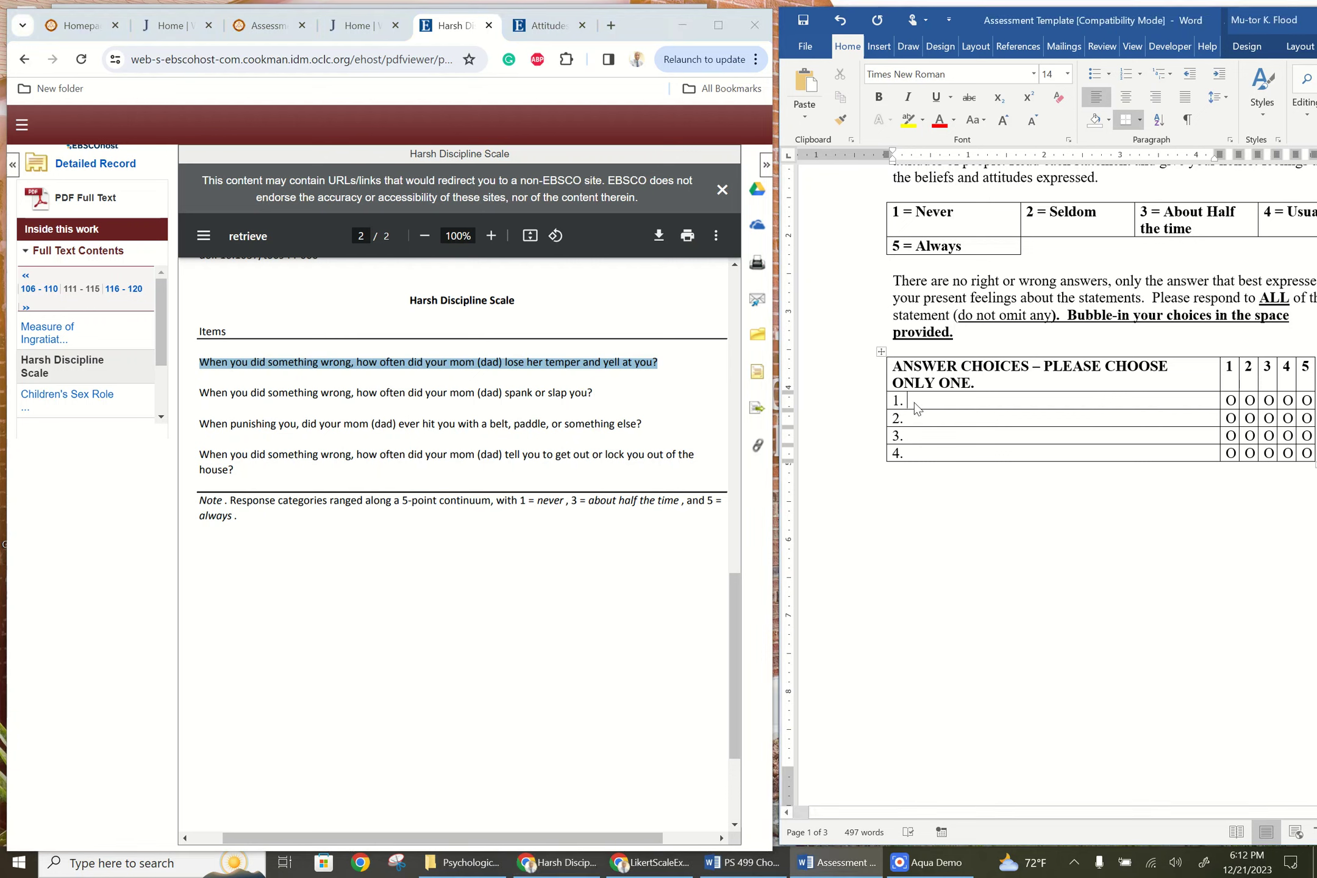
text(W)
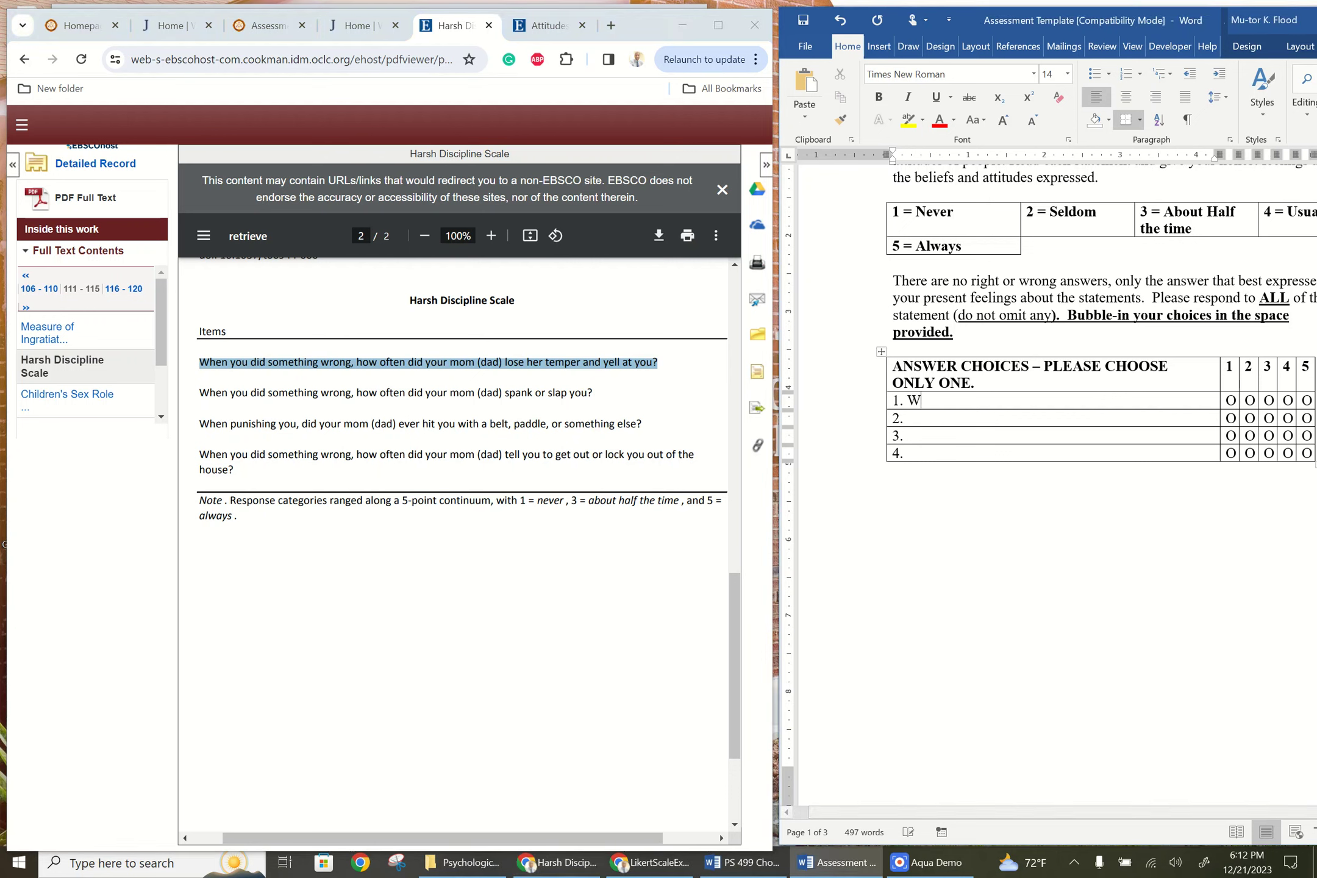
text(hen you)
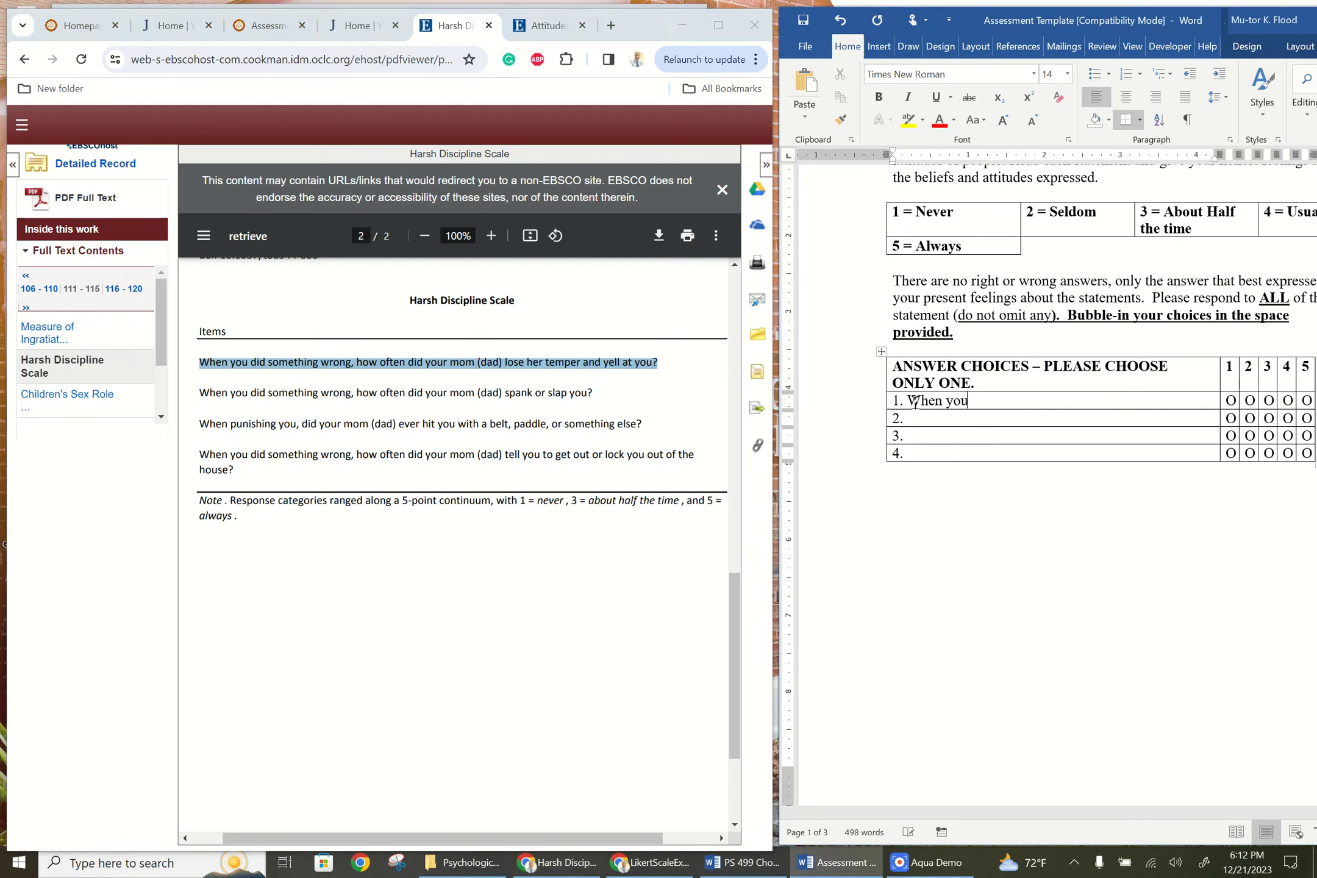
text( did something wrong, how often)
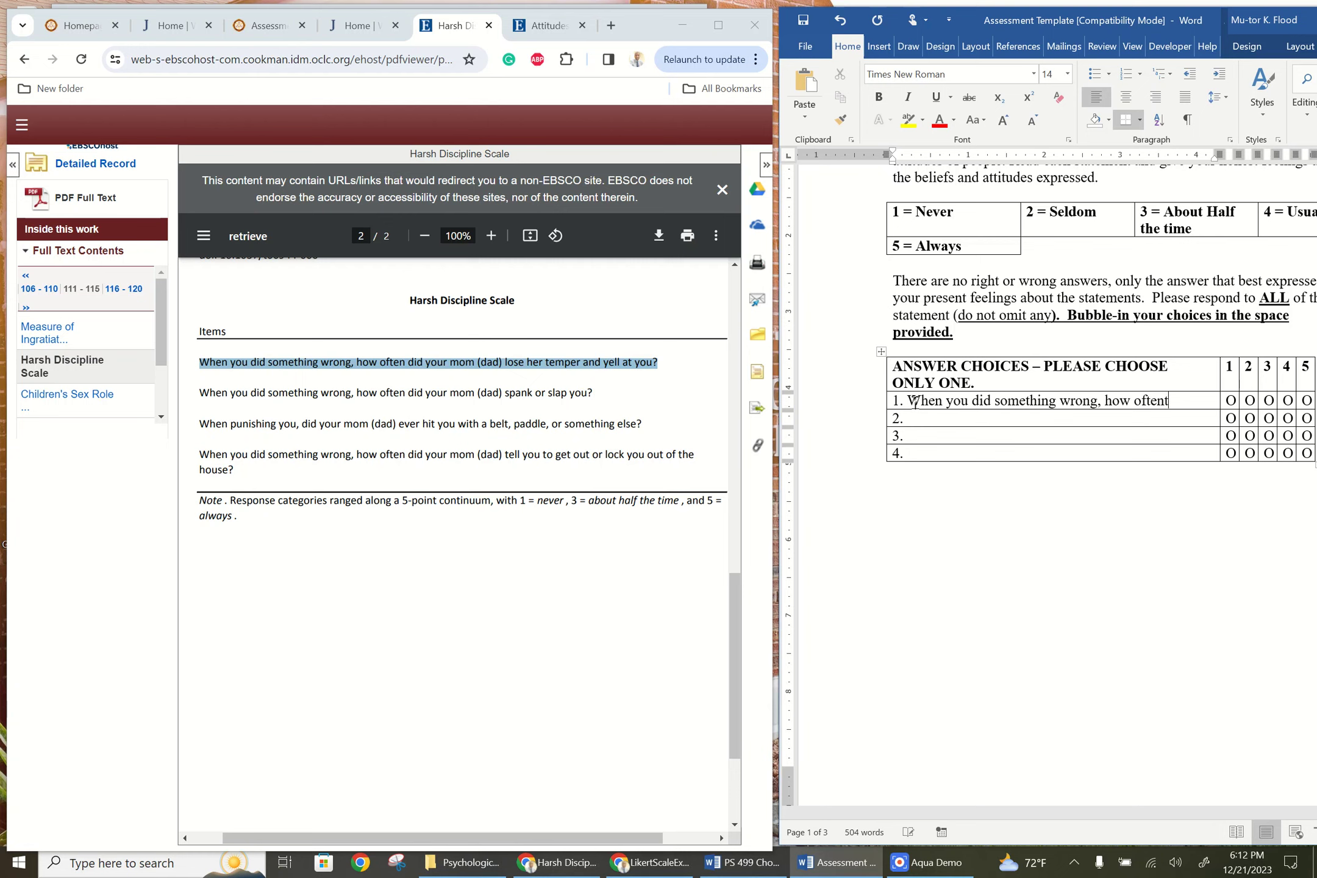
text( did your)
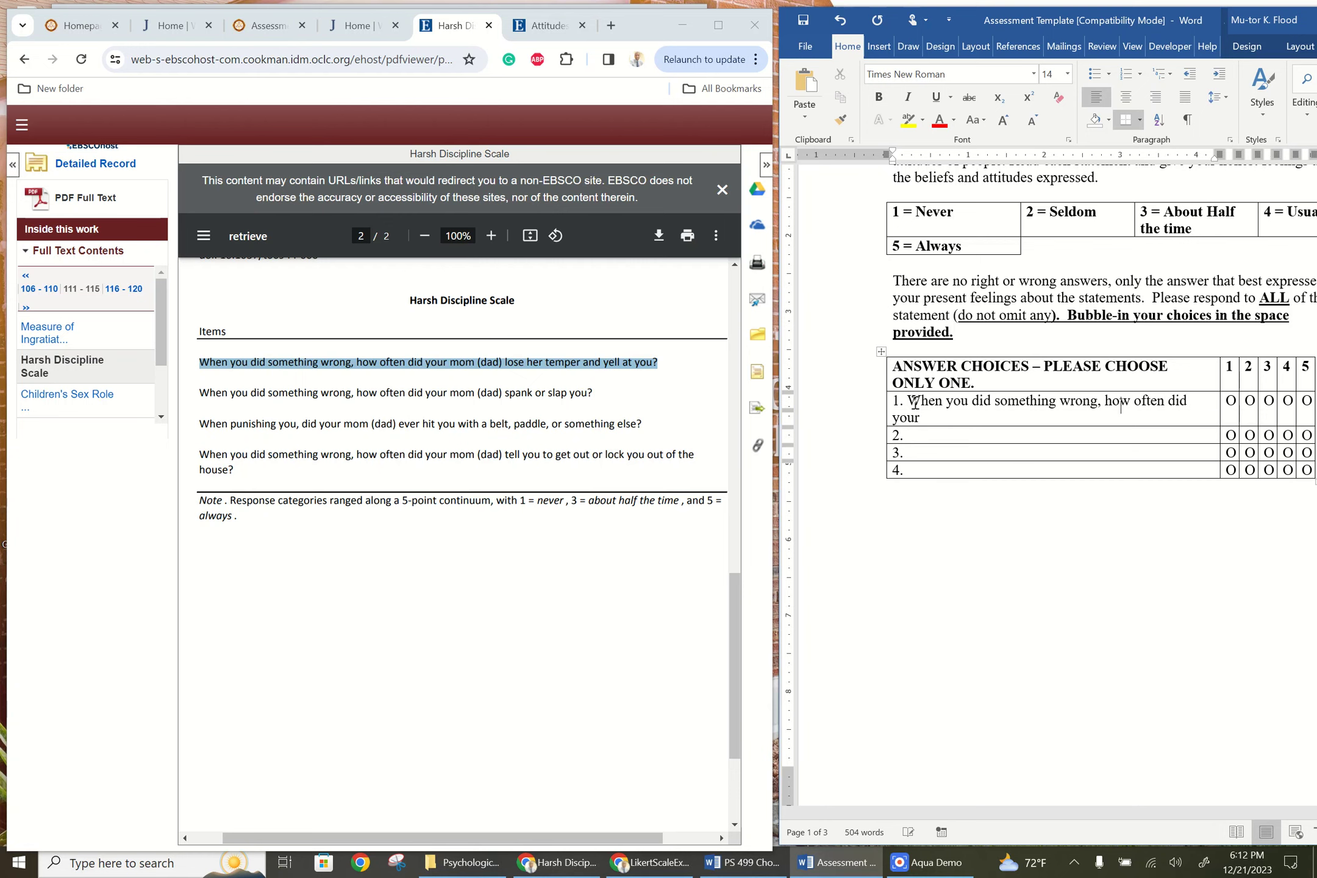
text( mome)
text((dad)
text() lose)
text( her temper)
text( w)
key(BackSpace)
text(and te)
key(BackSpace)
text(yell at you)
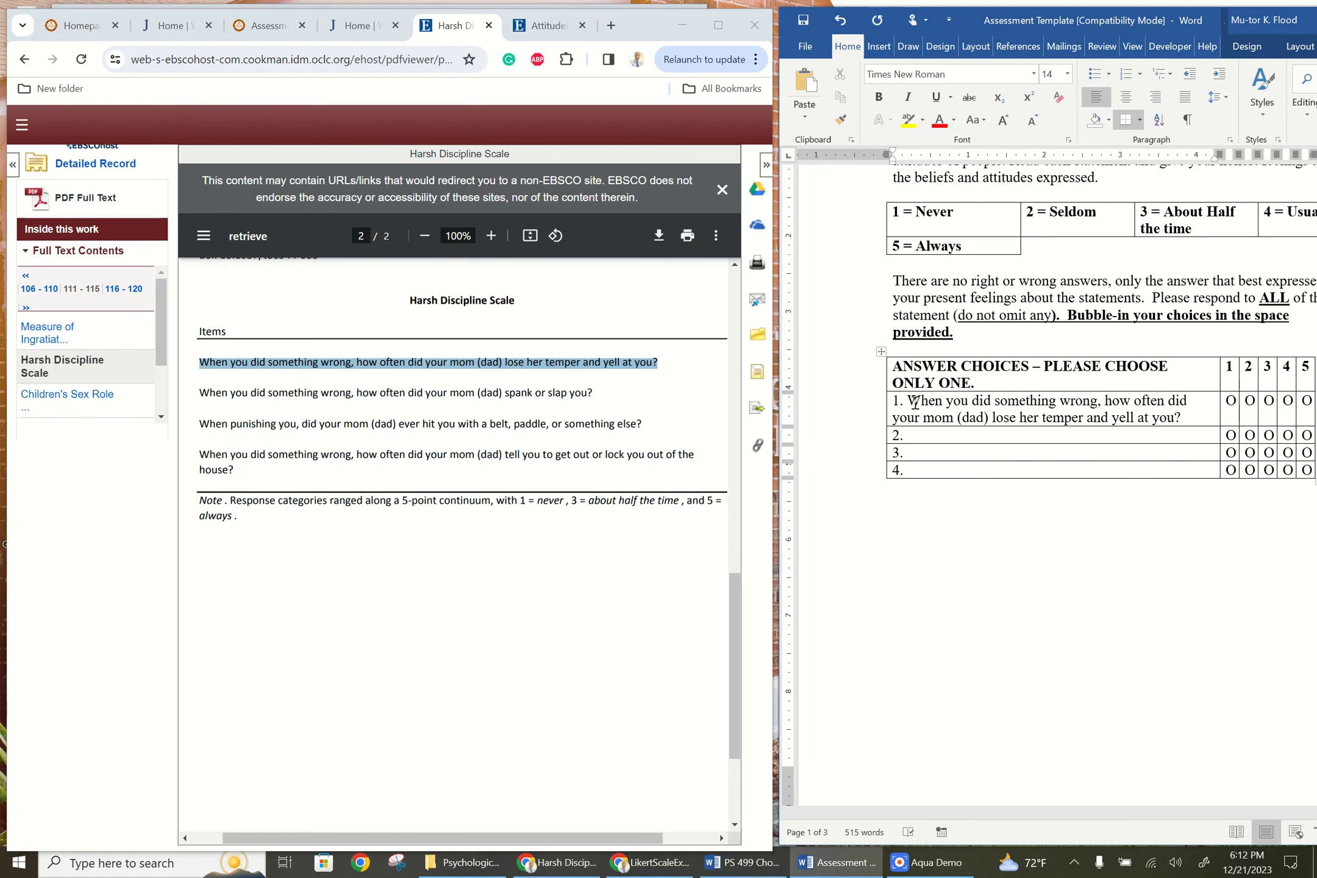
Enter item 2 as "When you did something wrong, how often did your mom (dad) spank or slap you?"
click(917, 437)
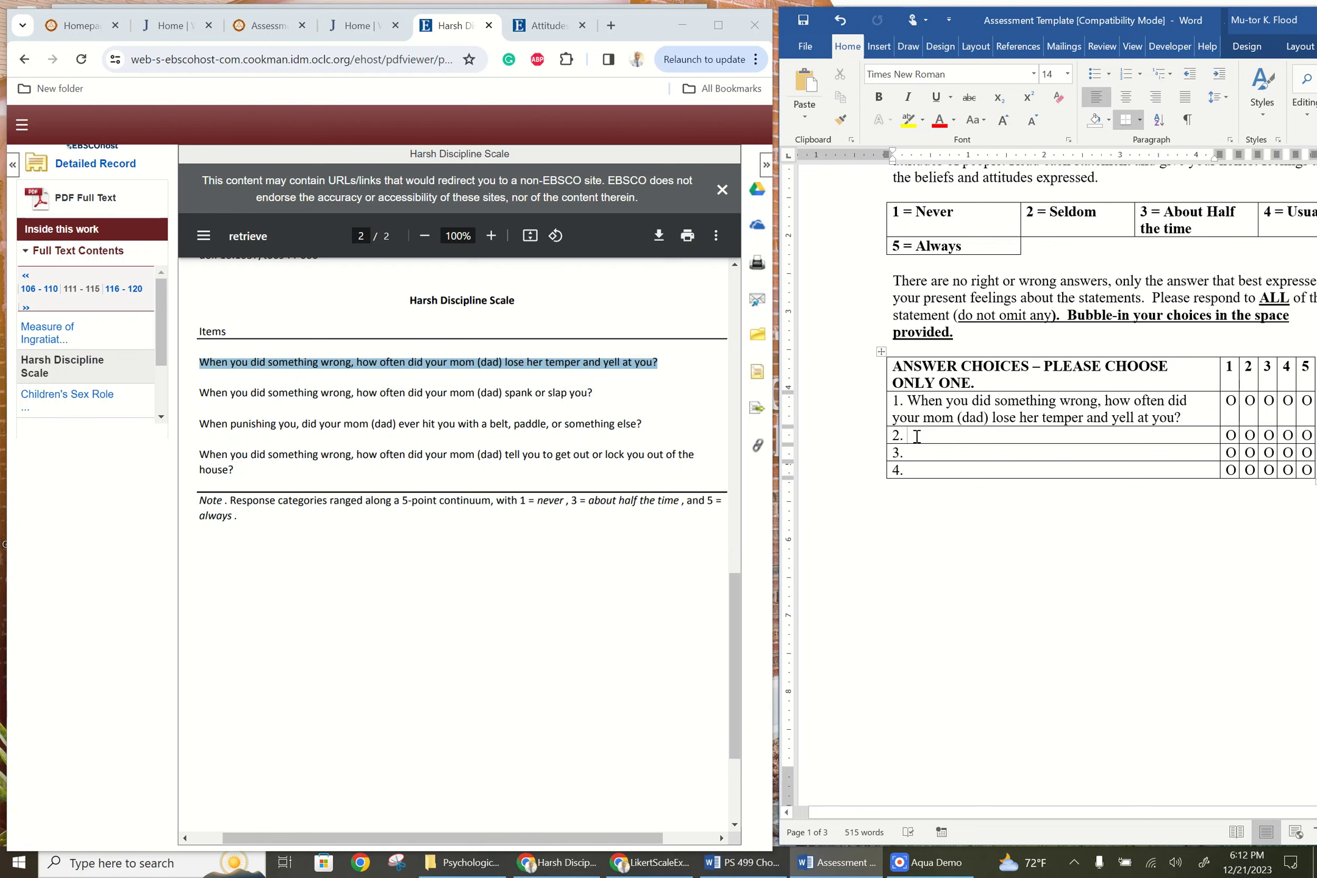
text(When d)
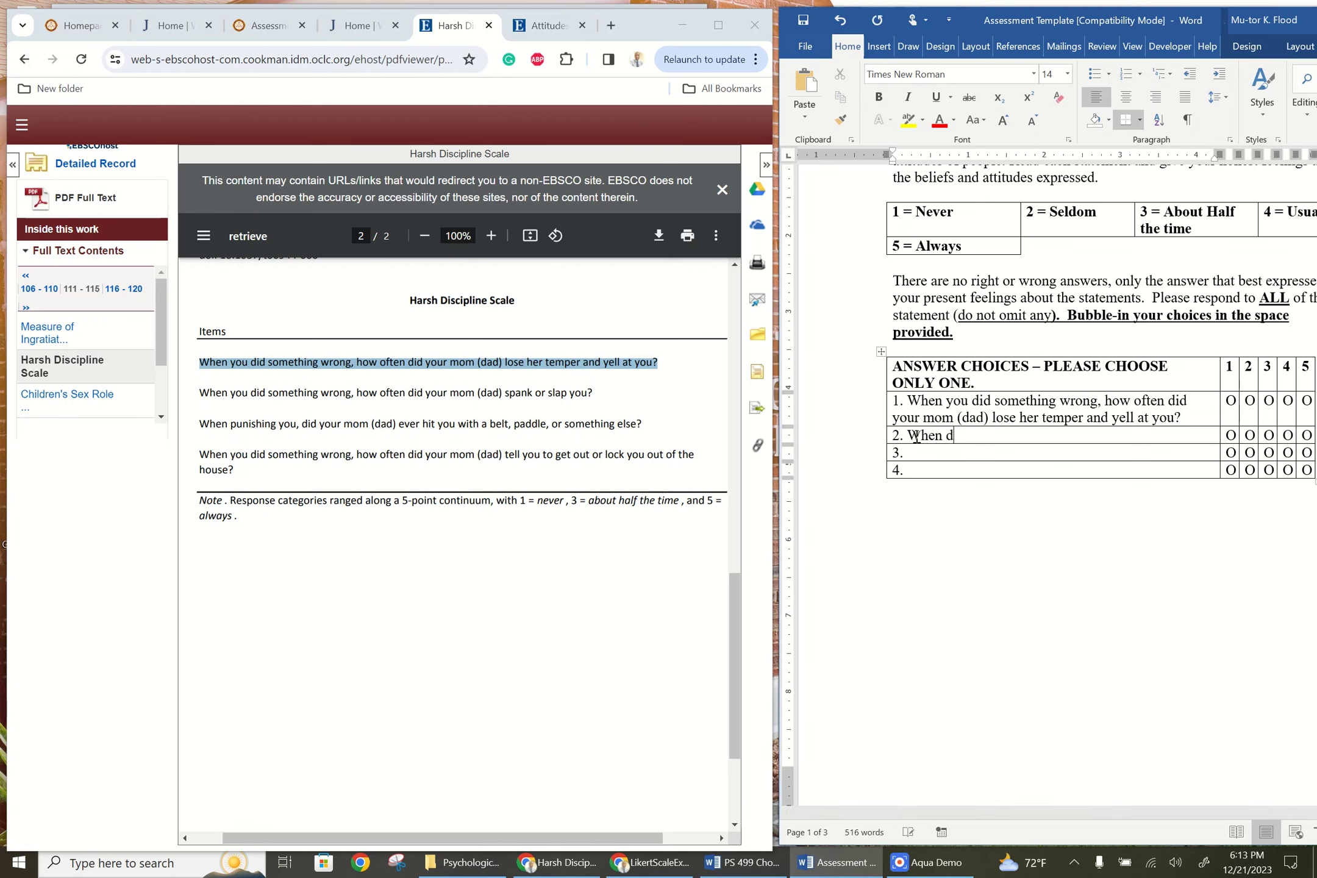
click(203, 394)
drag(203, 394, 593, 394)
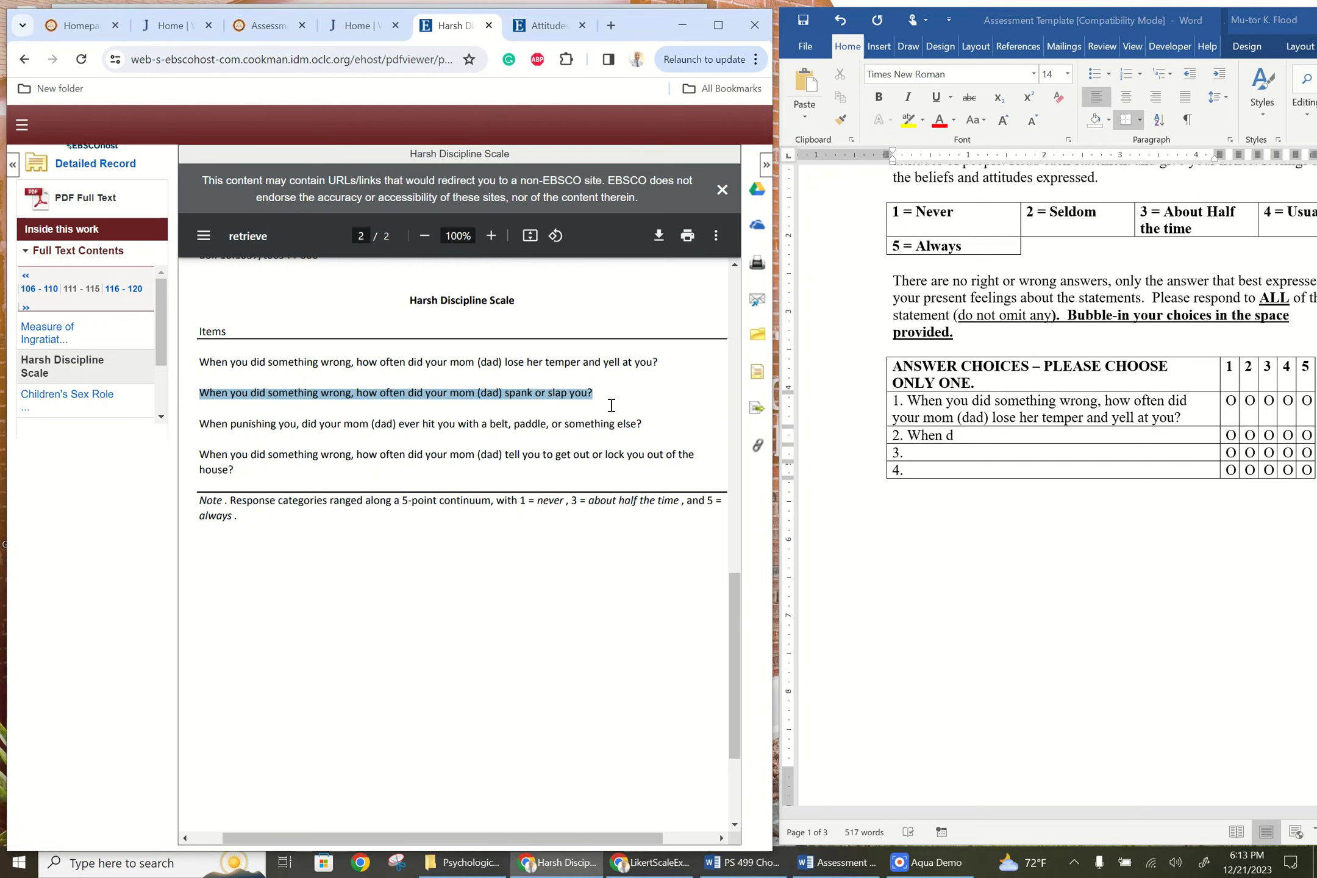
click(964, 434)
text(i)
key(BackSpace)
key(BackSpace)
text(you did something wrong)
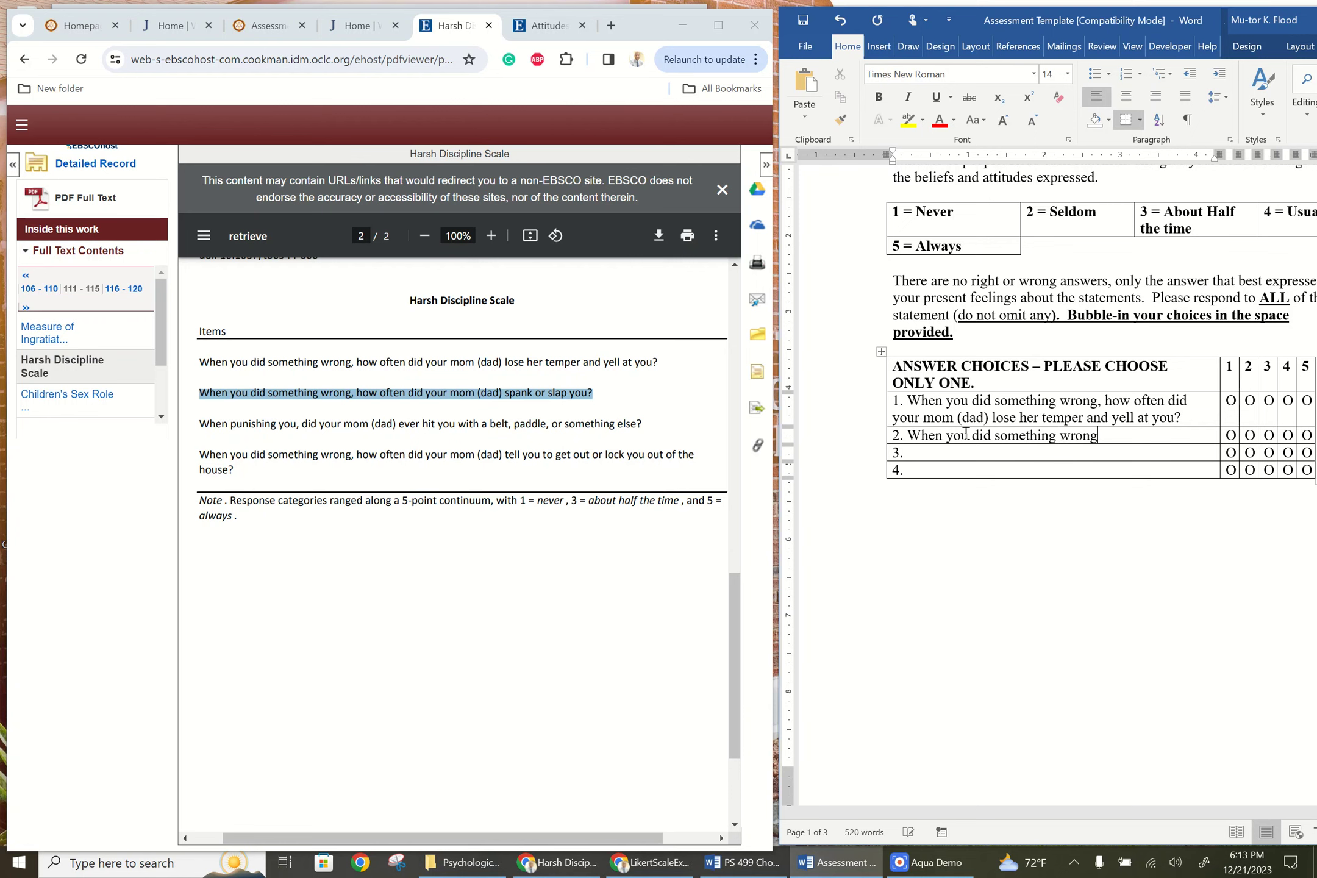
text(, how often did your mom)
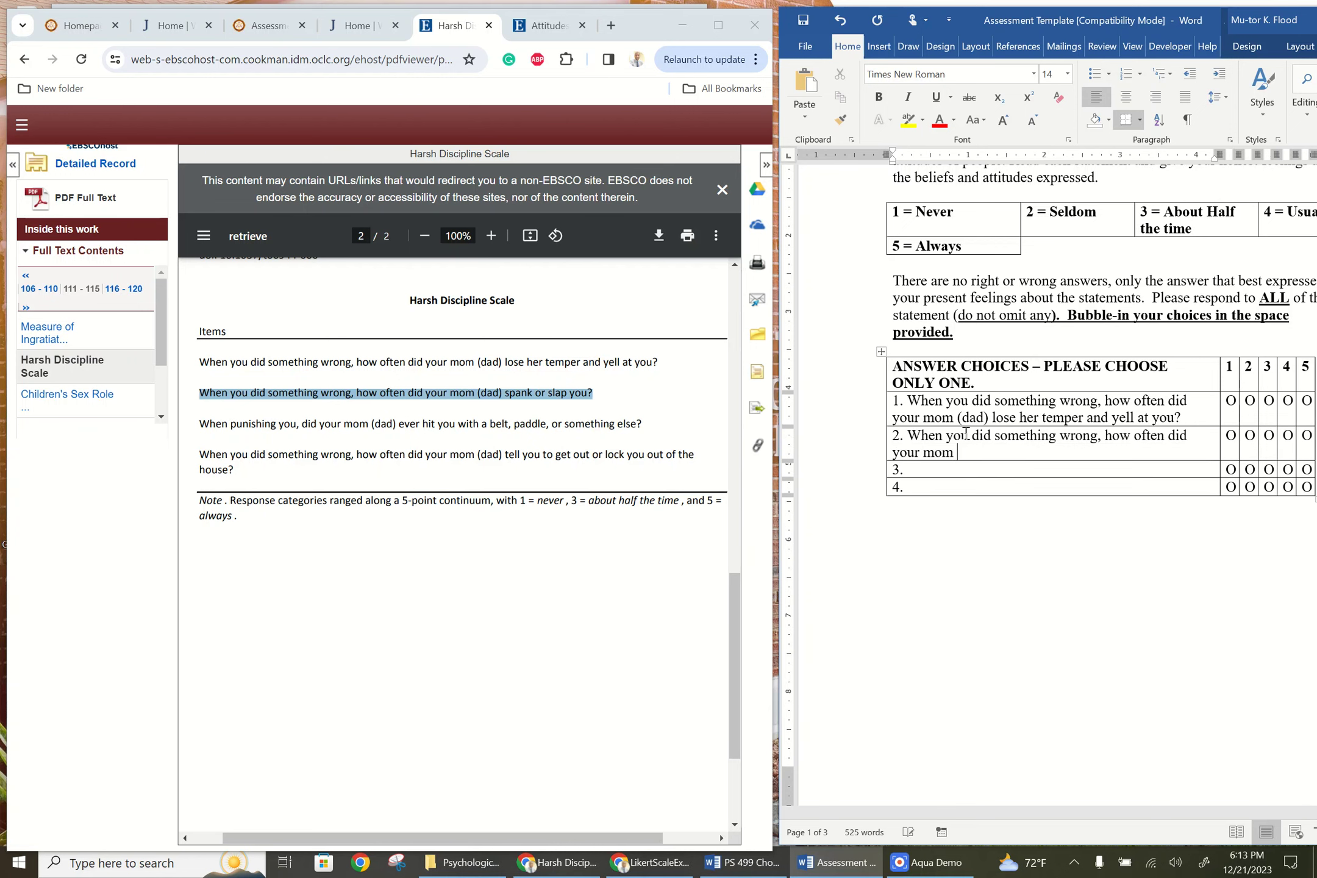
text( (dad) spank or slap you?)
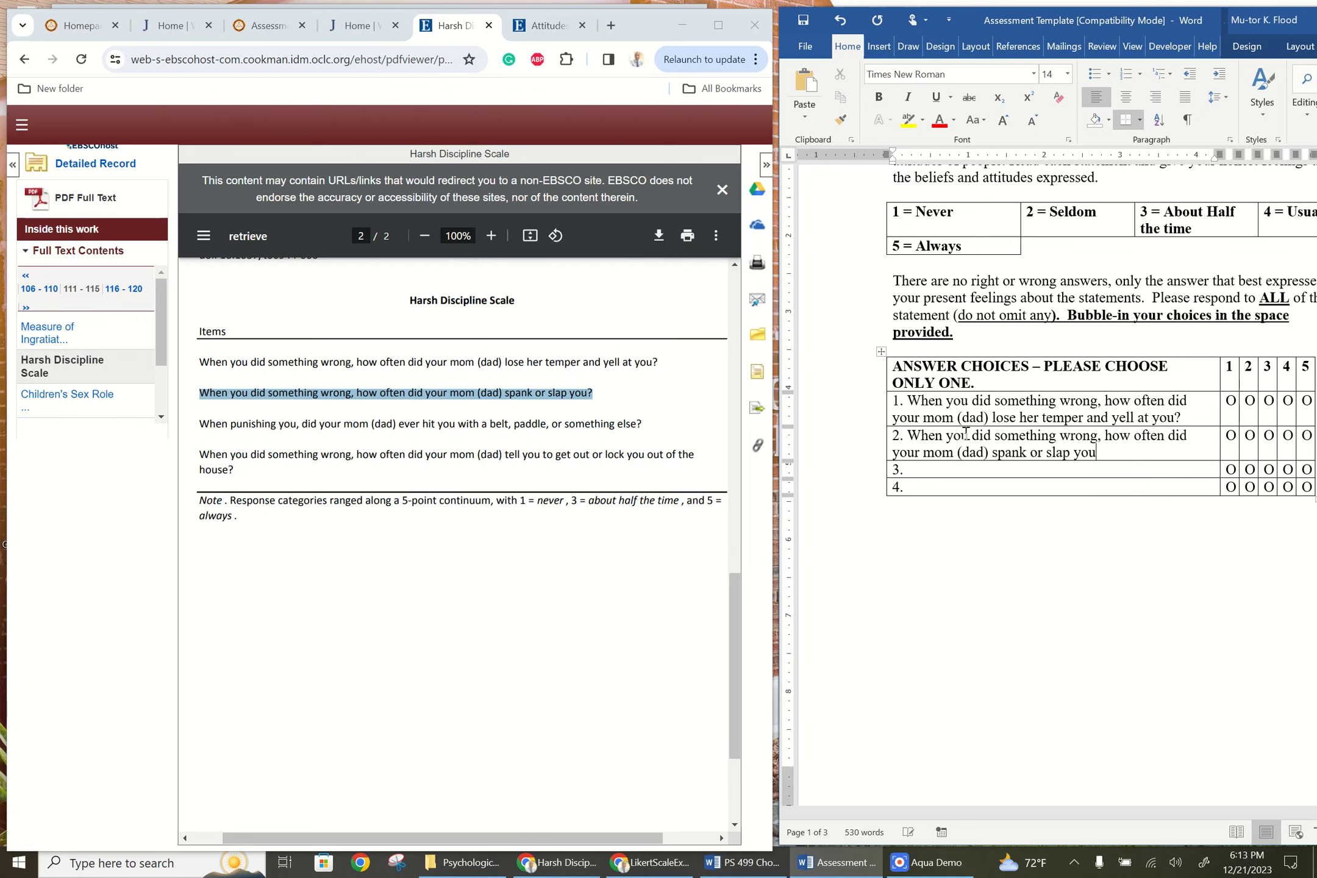
Enter item 3 as "When punishing you, did your mom (dad) ever hit you with a belt, paddle, or something else?"
click(952, 468)
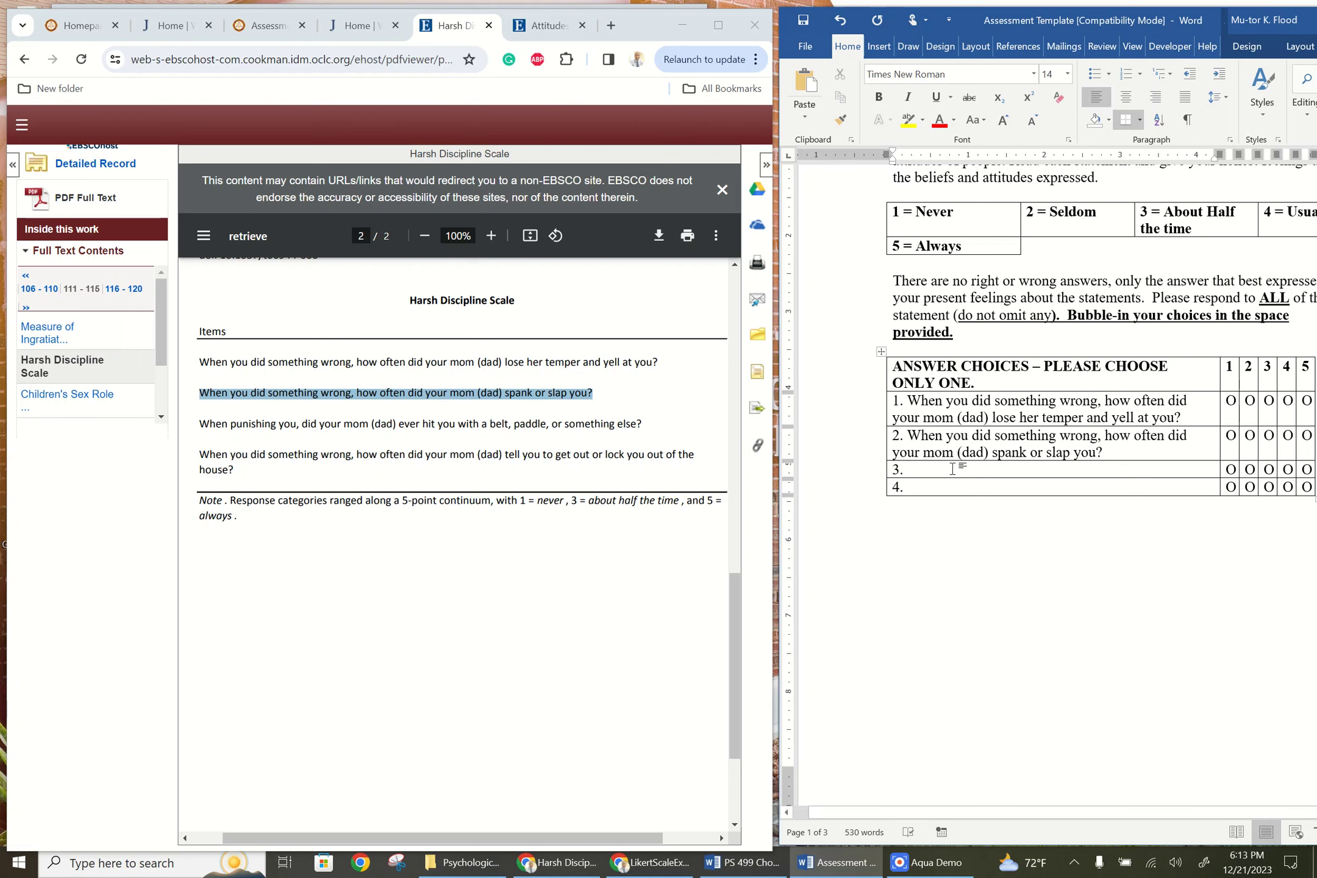
click(201, 423)
drag(201, 423, 663, 420)
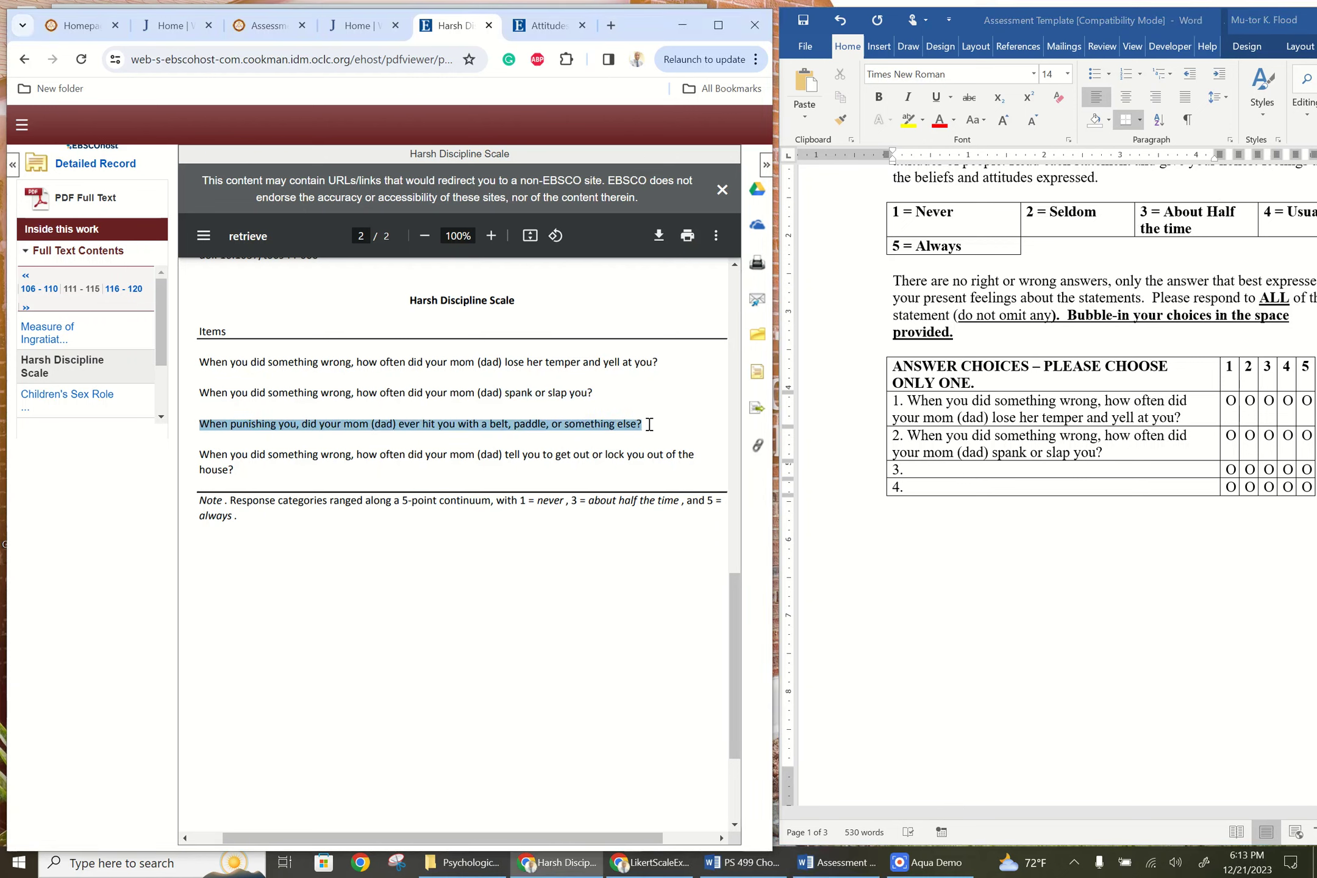
click(925, 475)
text(When punishing you, did you)
text(r )
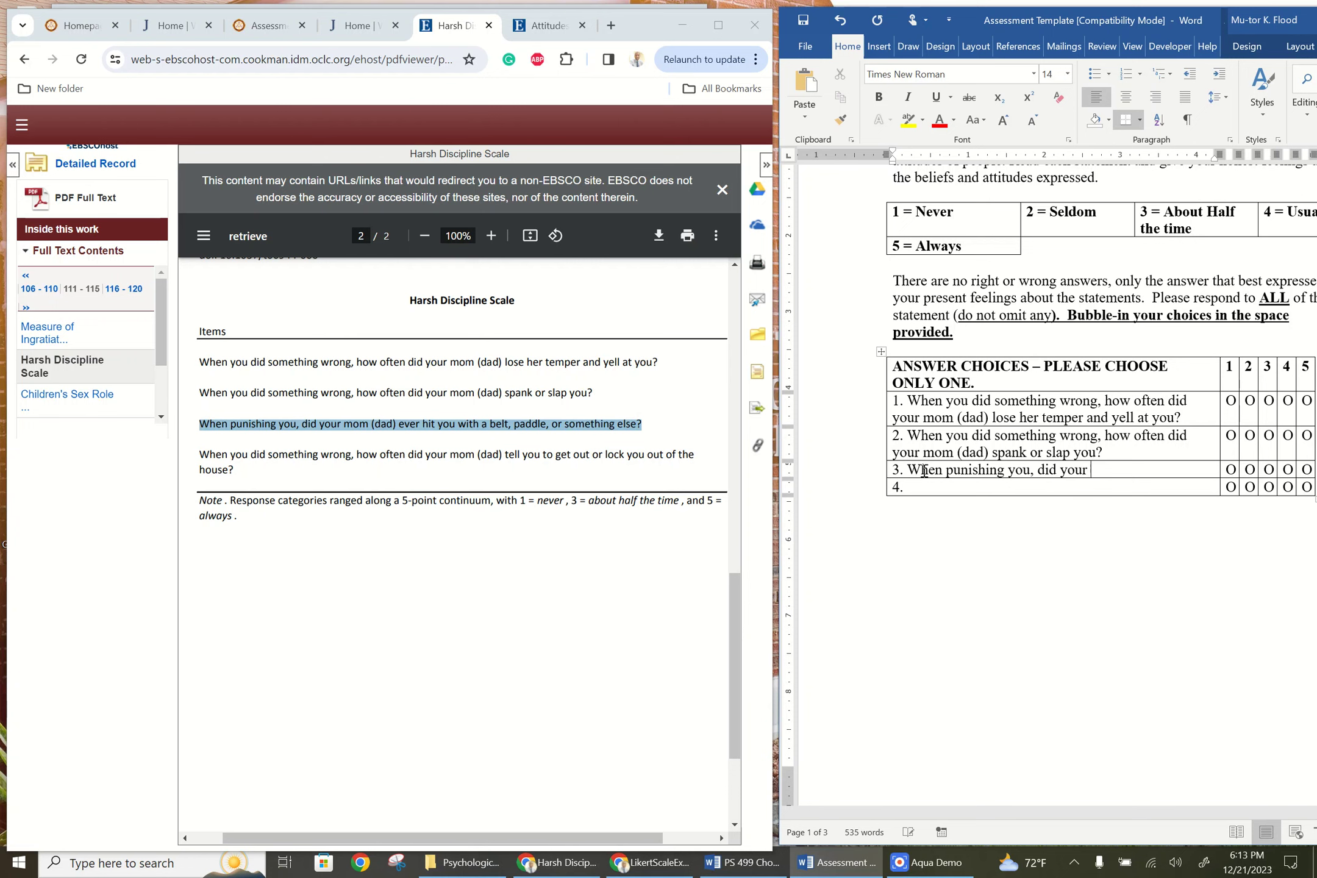
text(mom (dad) ever hit you with a belt)
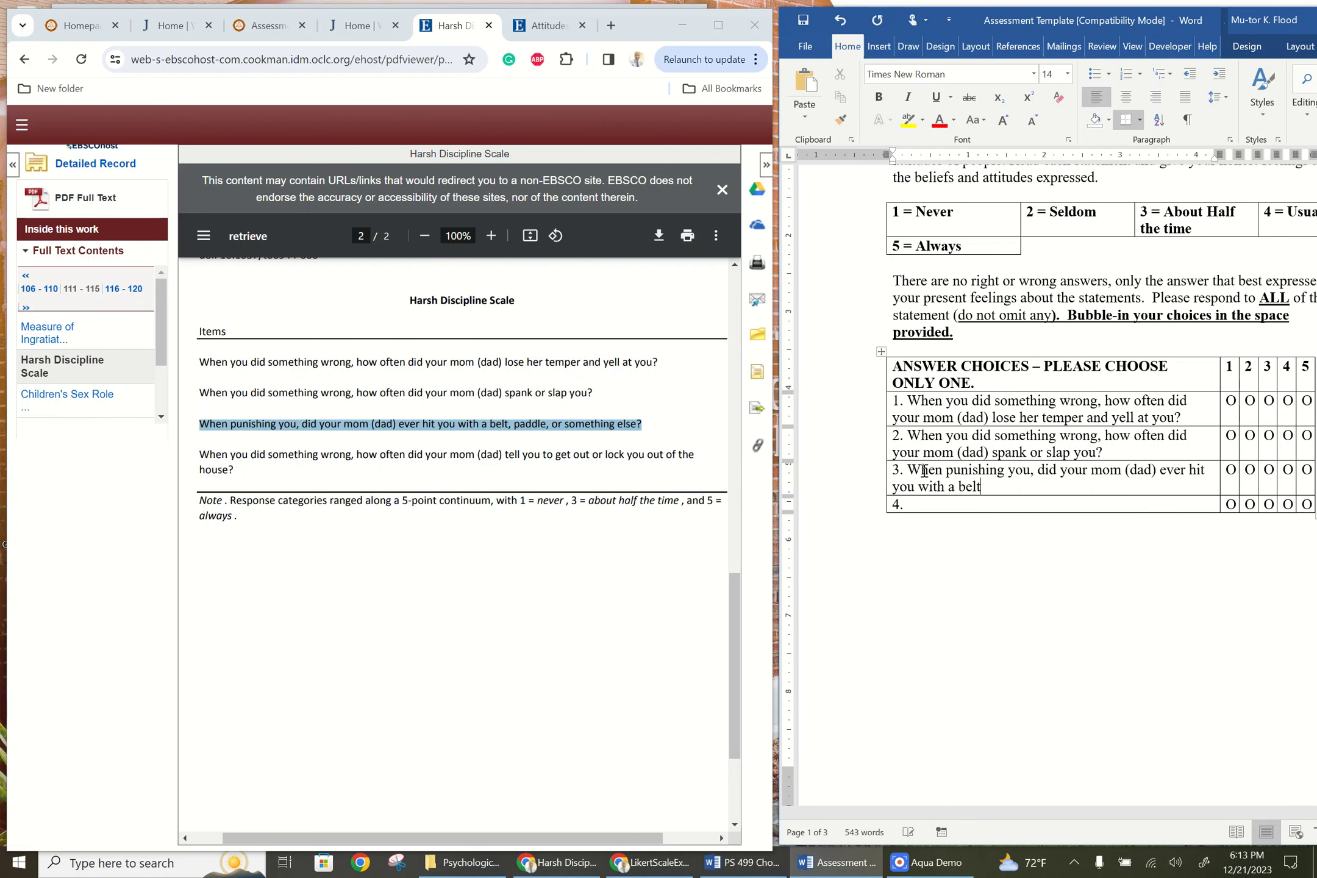
text(, paddle, or something else?)
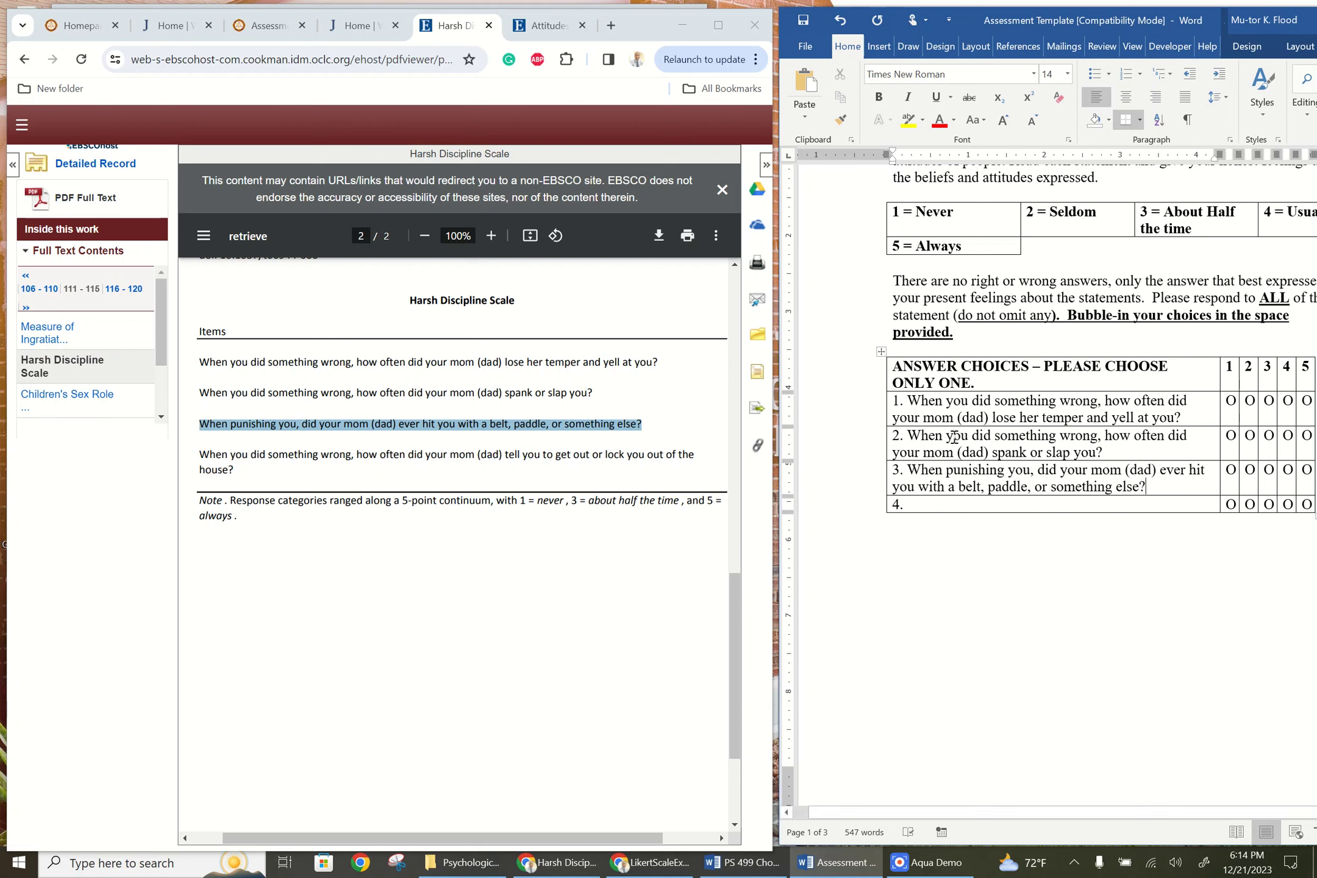
Enter item 4 as "When you did something wrong, how often did your mom (dad) tell you to get out or lock you out of the house?"
click(913, 505)
click(956, 504)
text(When you did something wrong, how oft)
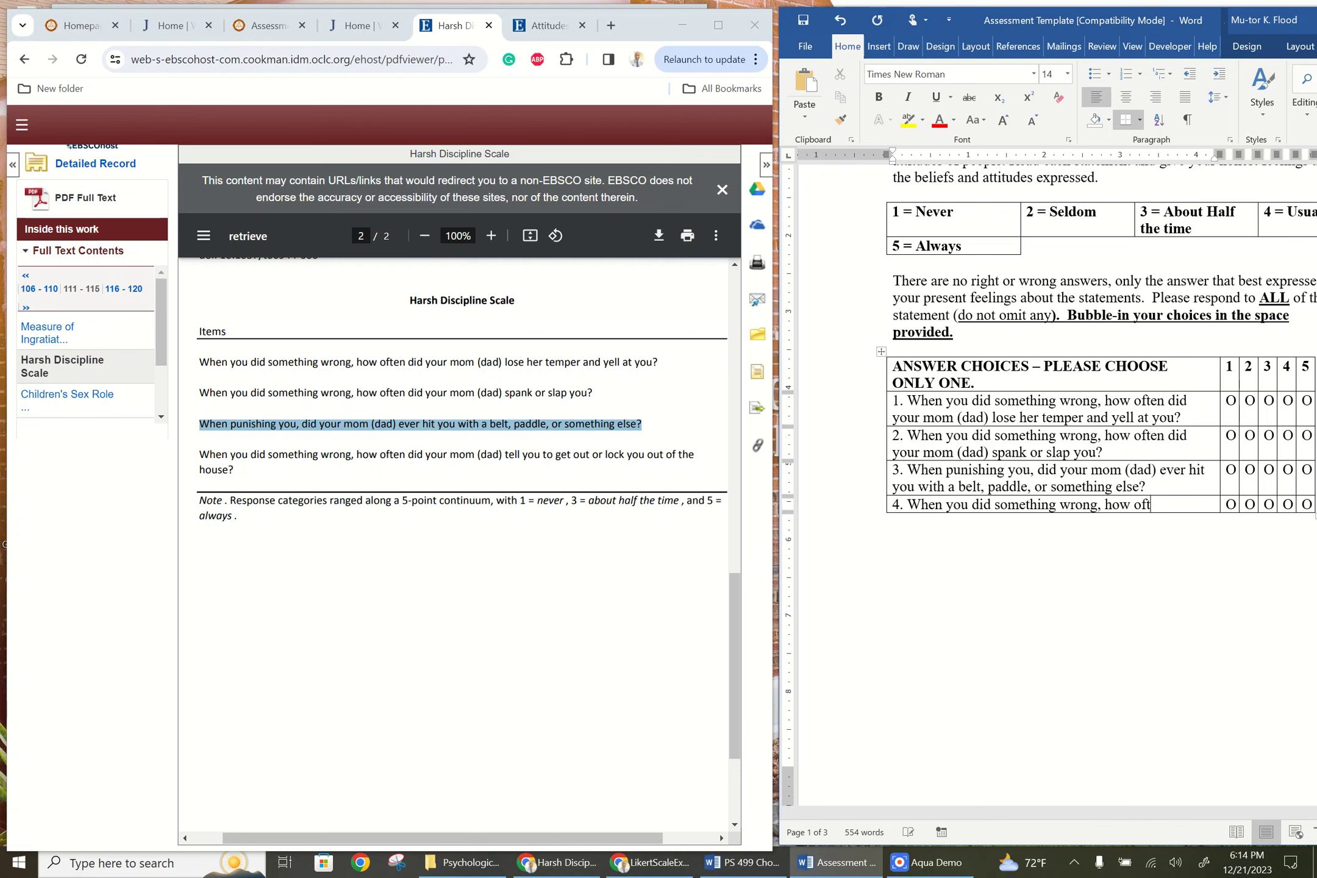
text(en did your)
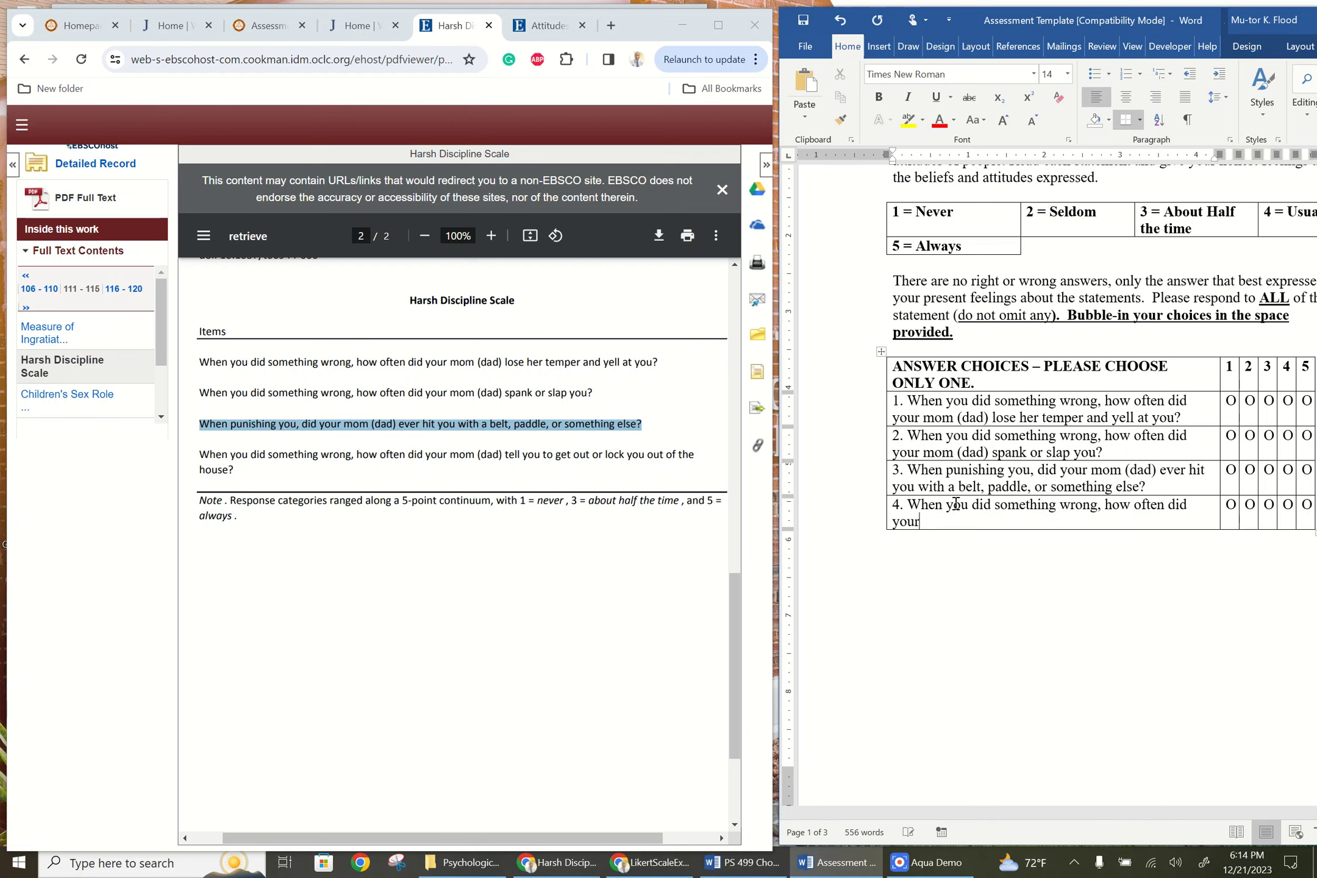
text( mom (dad) tell you to g)
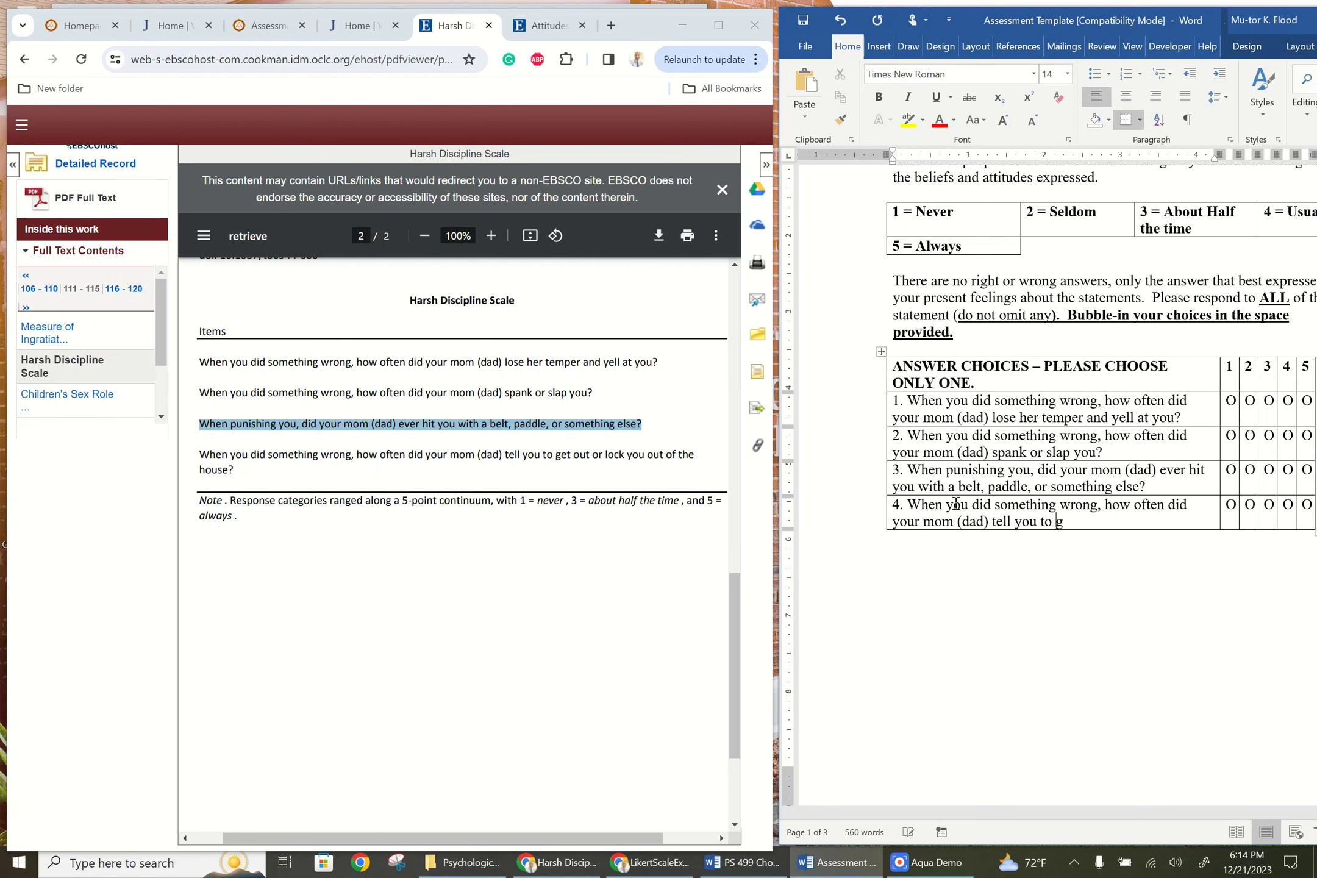
text(et out or lock you out of the house)
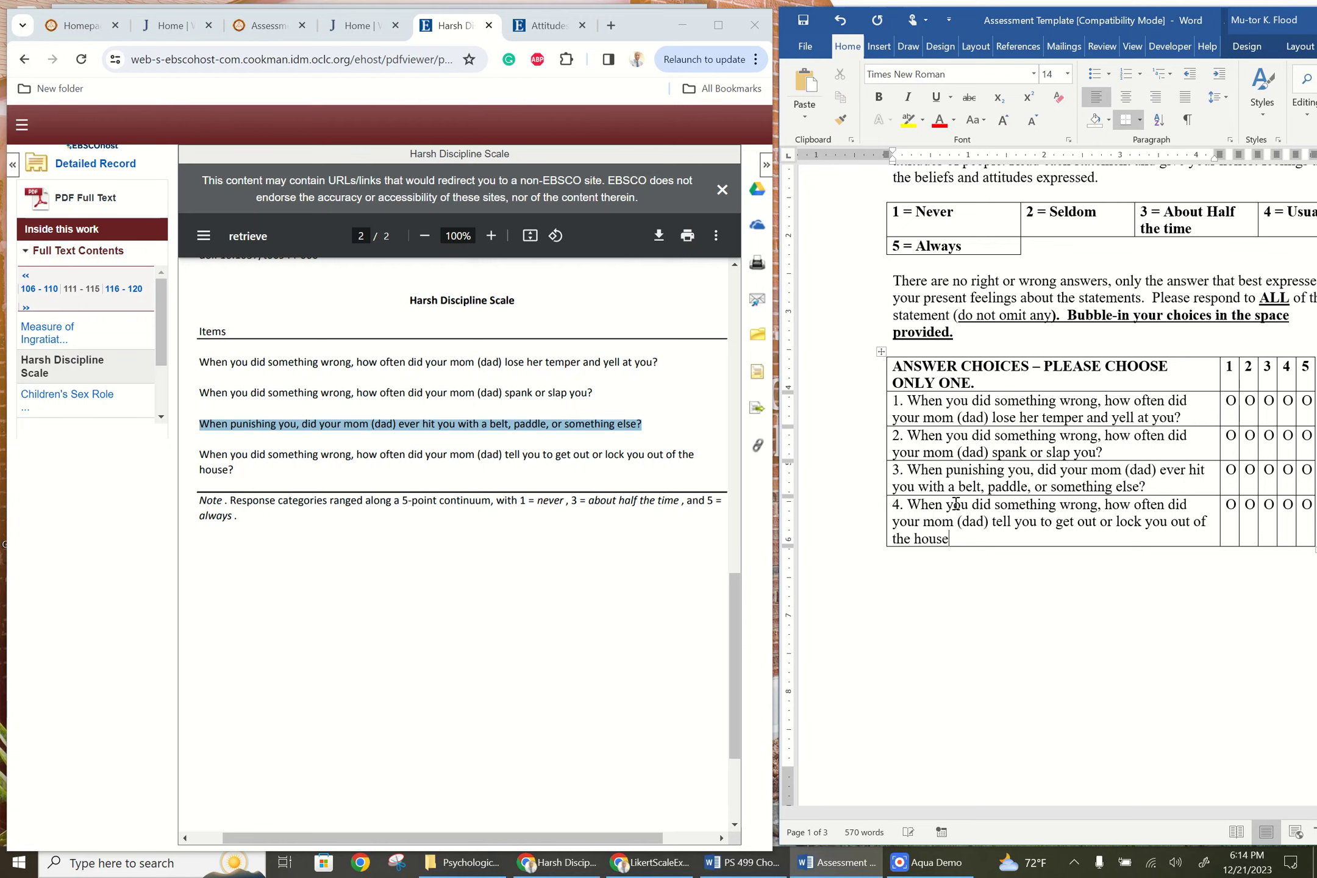
text(?)
Maximize the Word window and look over the title, instructions, response key and answer table on page 1
drag(1049, 17, 869, 35)
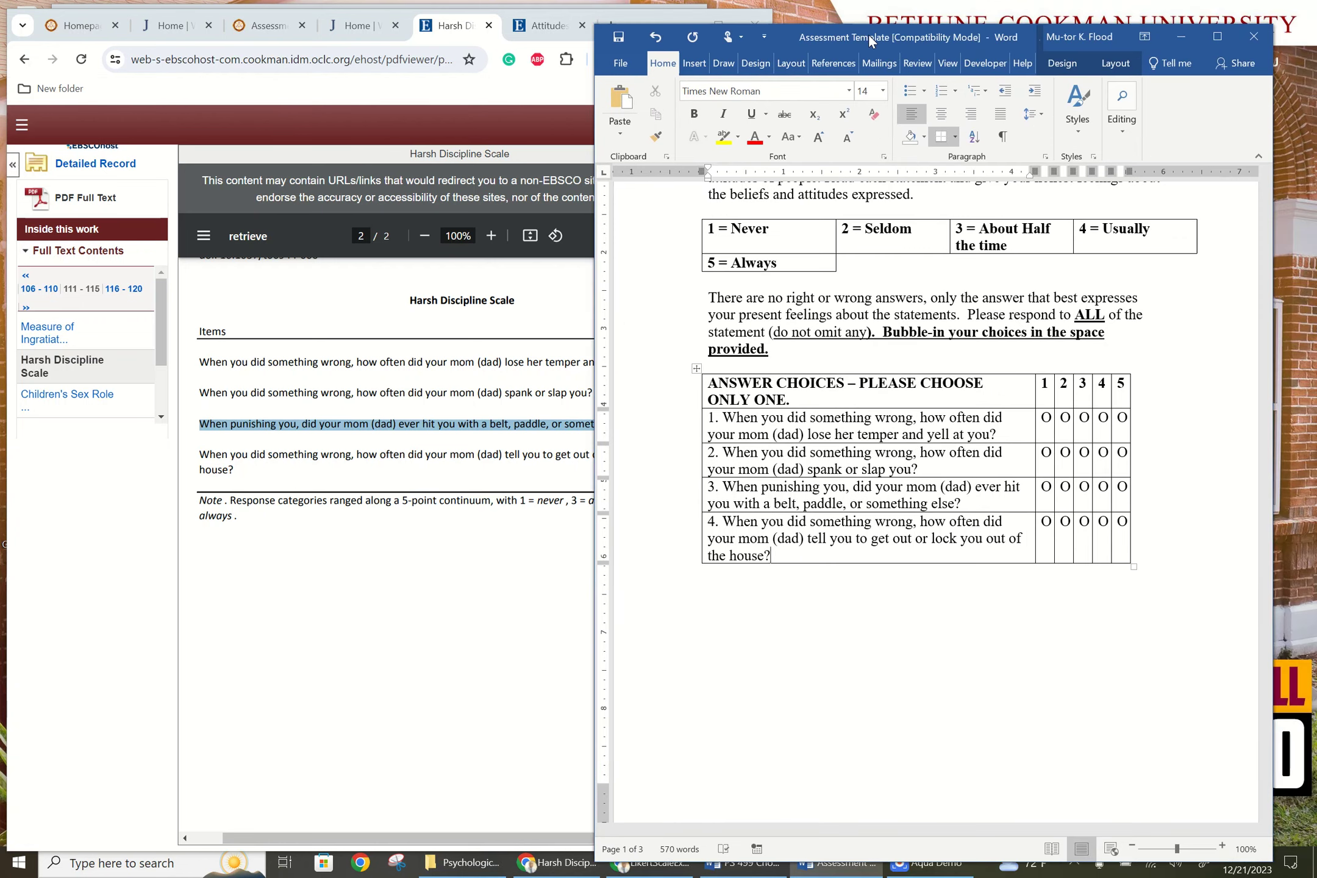
click(1218, 36)
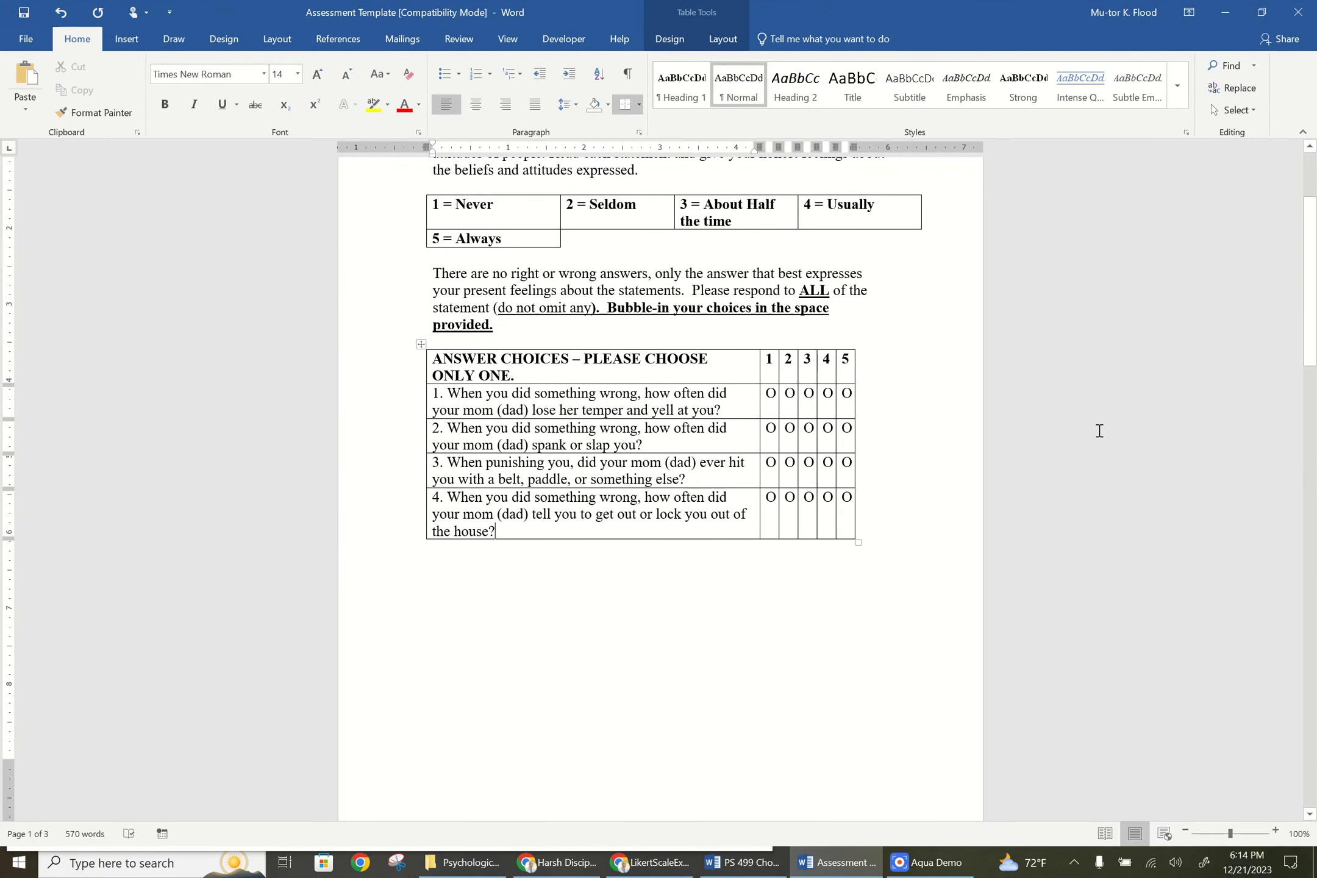
drag(1309, 281, 1310, 237)
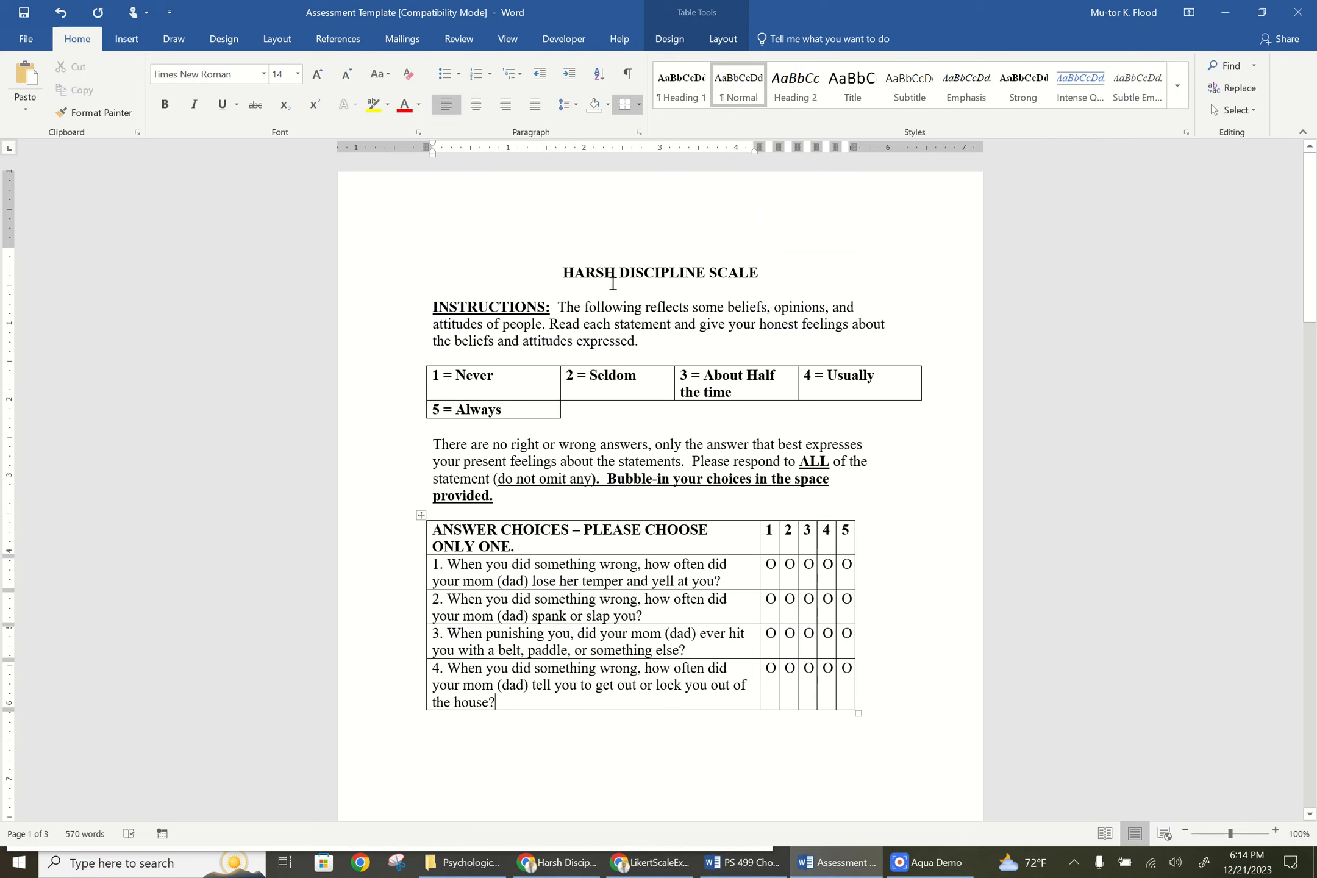
drag(564, 273, 787, 274)
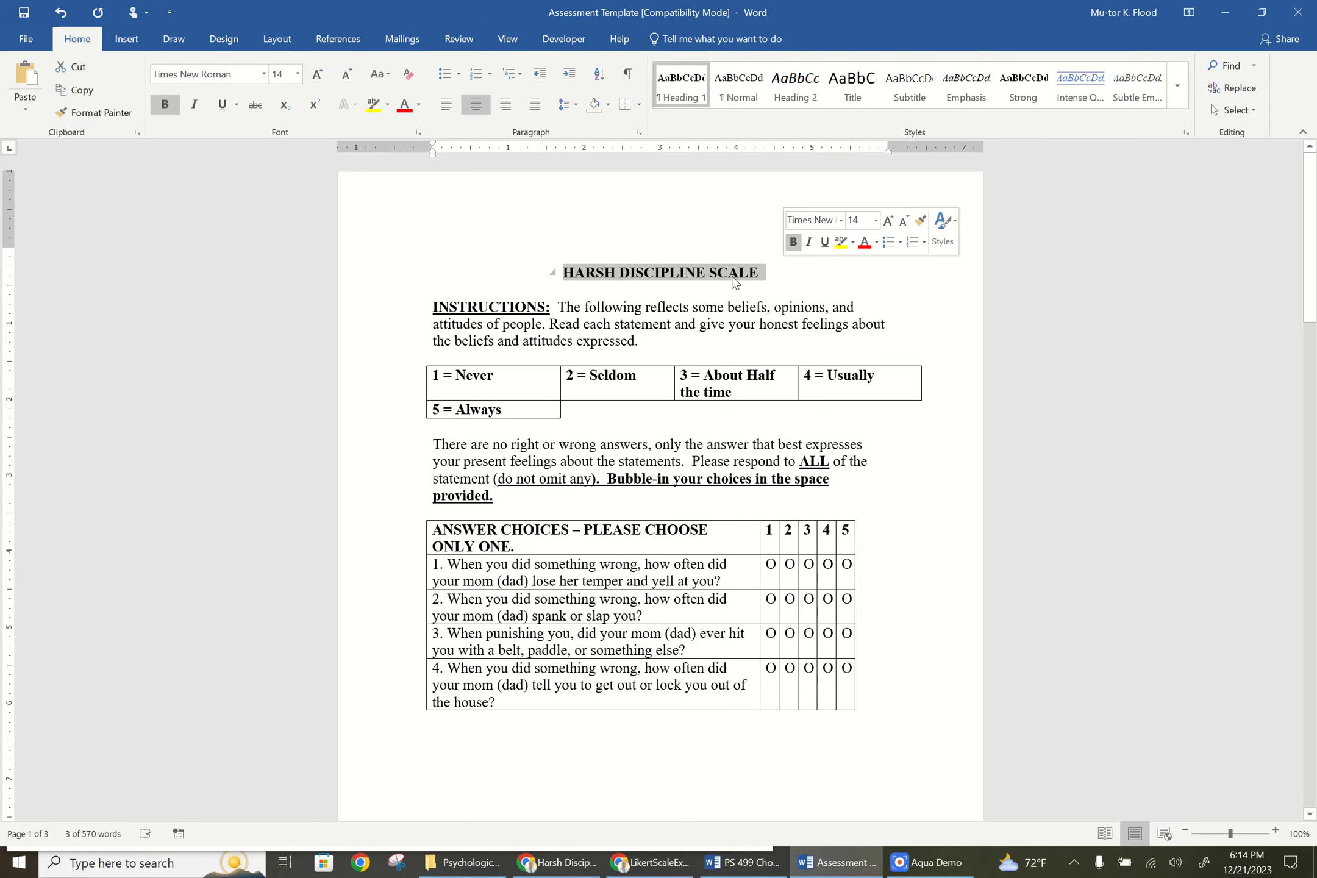
drag(433, 306, 634, 343)
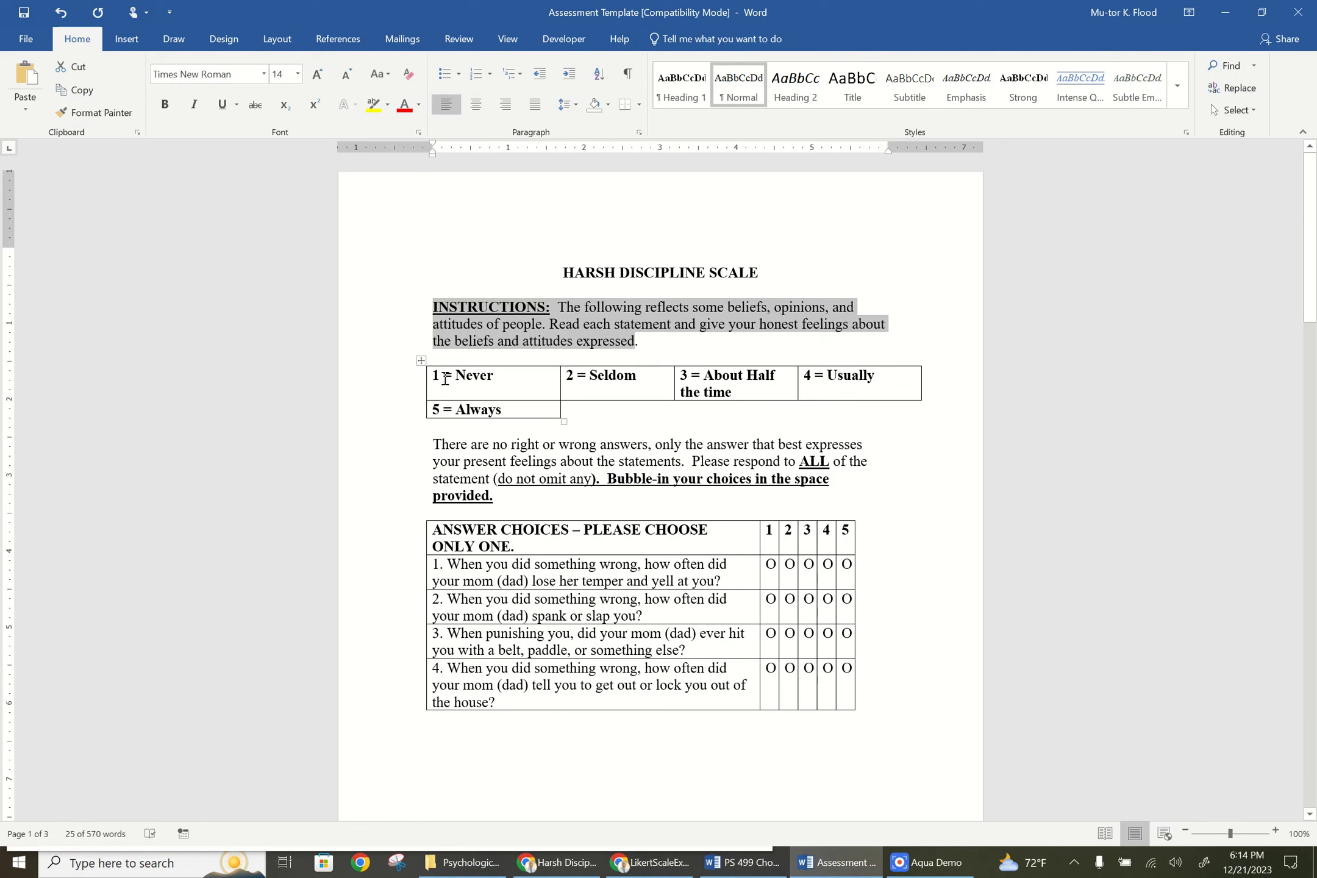
drag(434, 374, 870, 396)
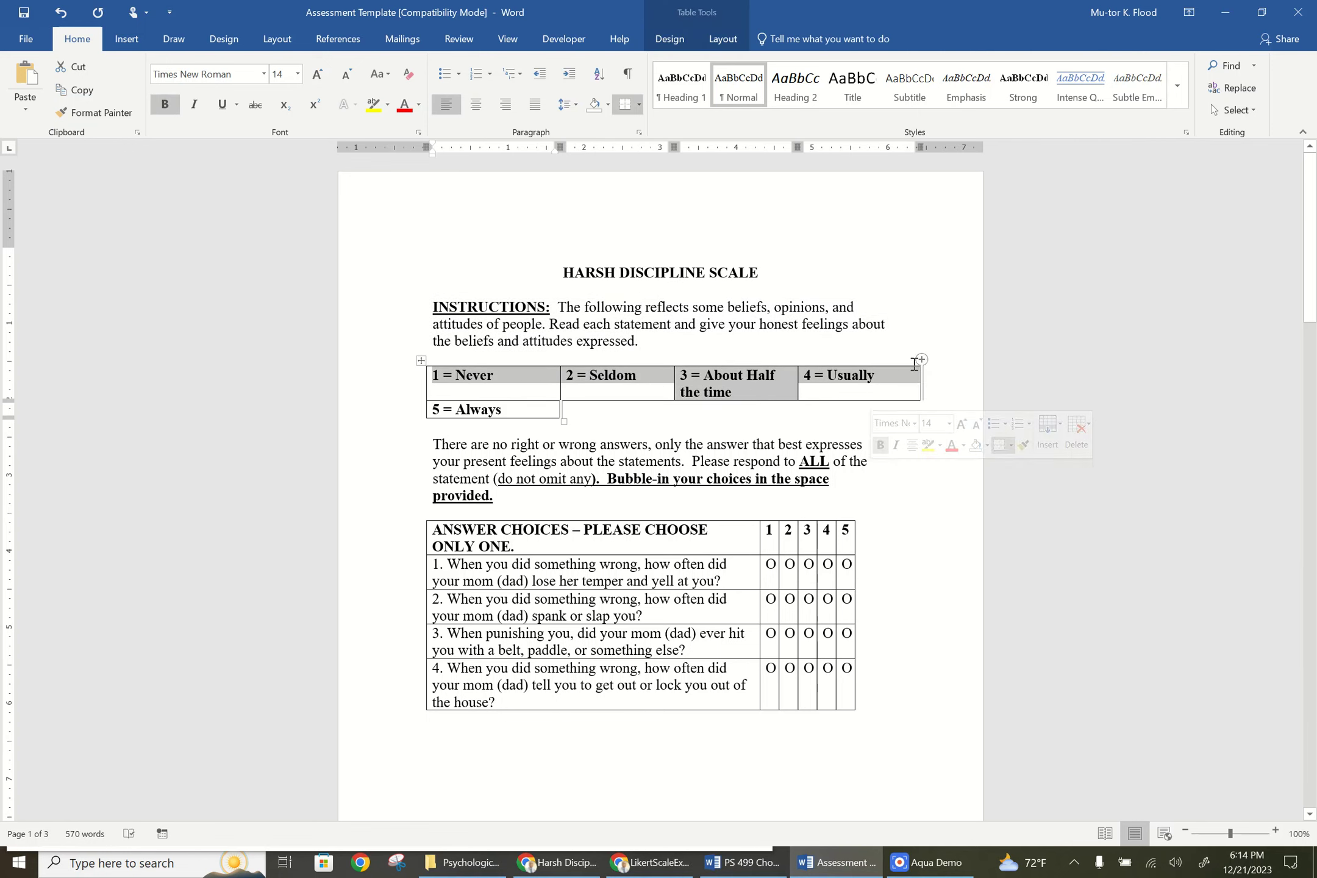
click(935, 352)
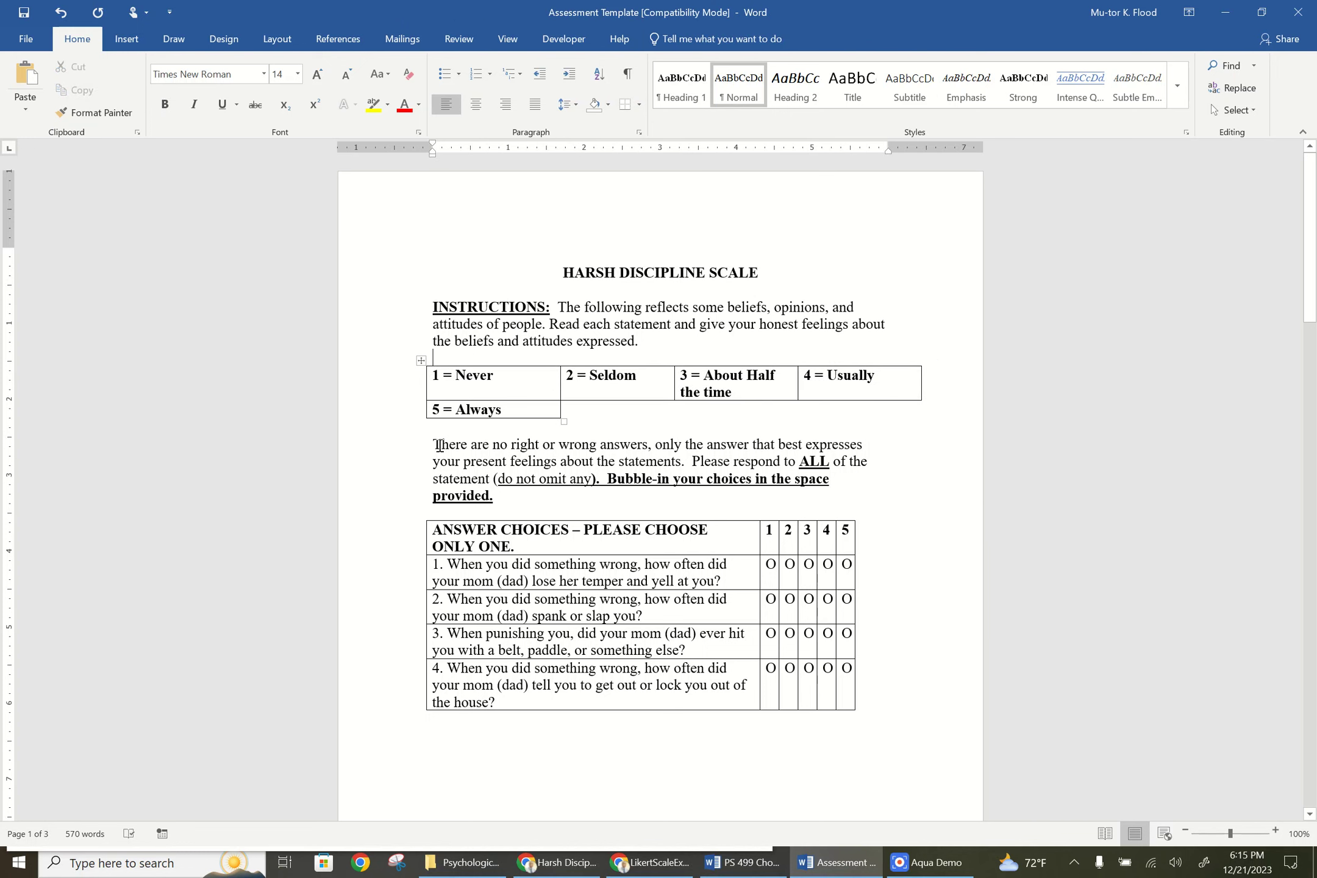
drag(436, 535, 854, 691)
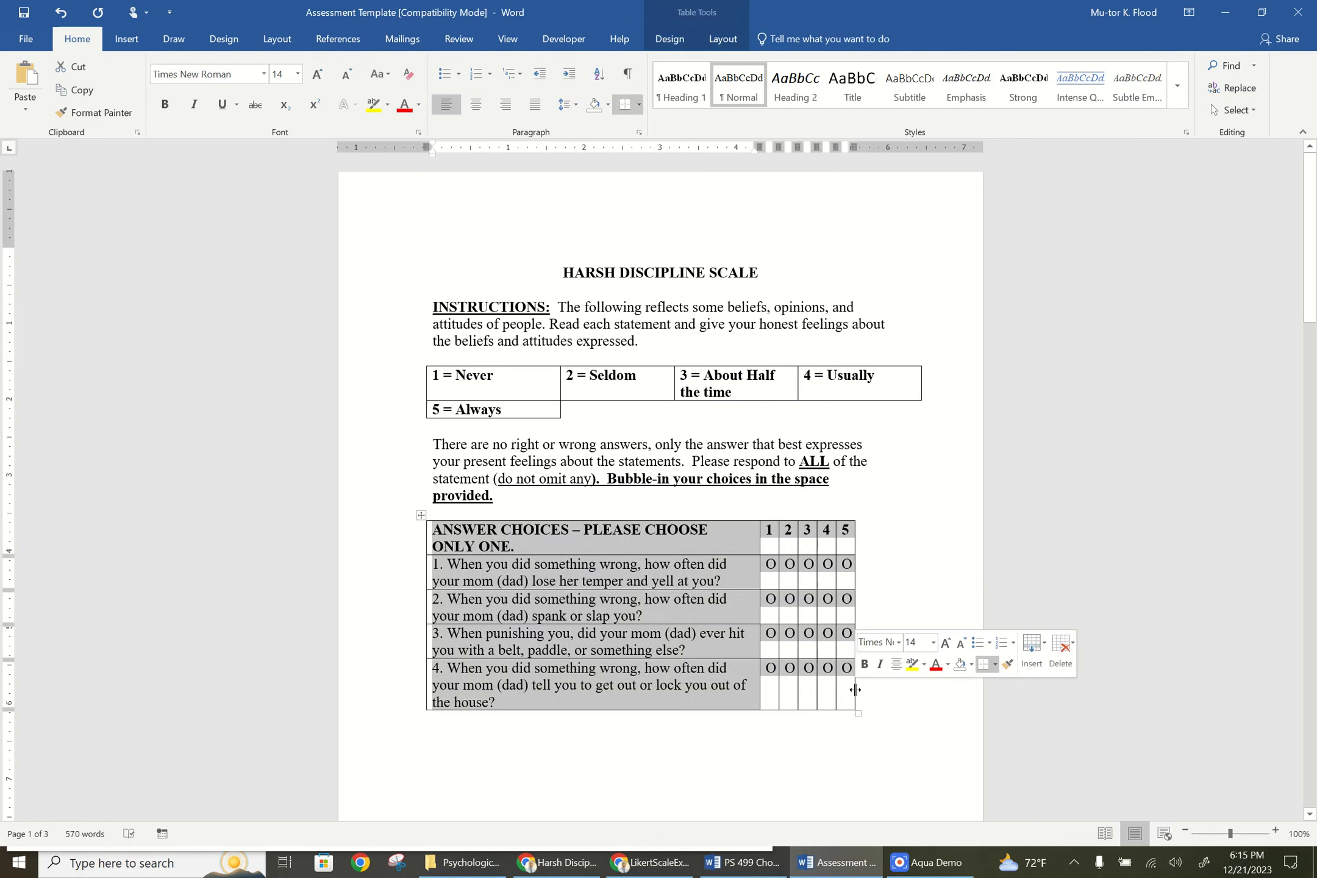
click(915, 597)
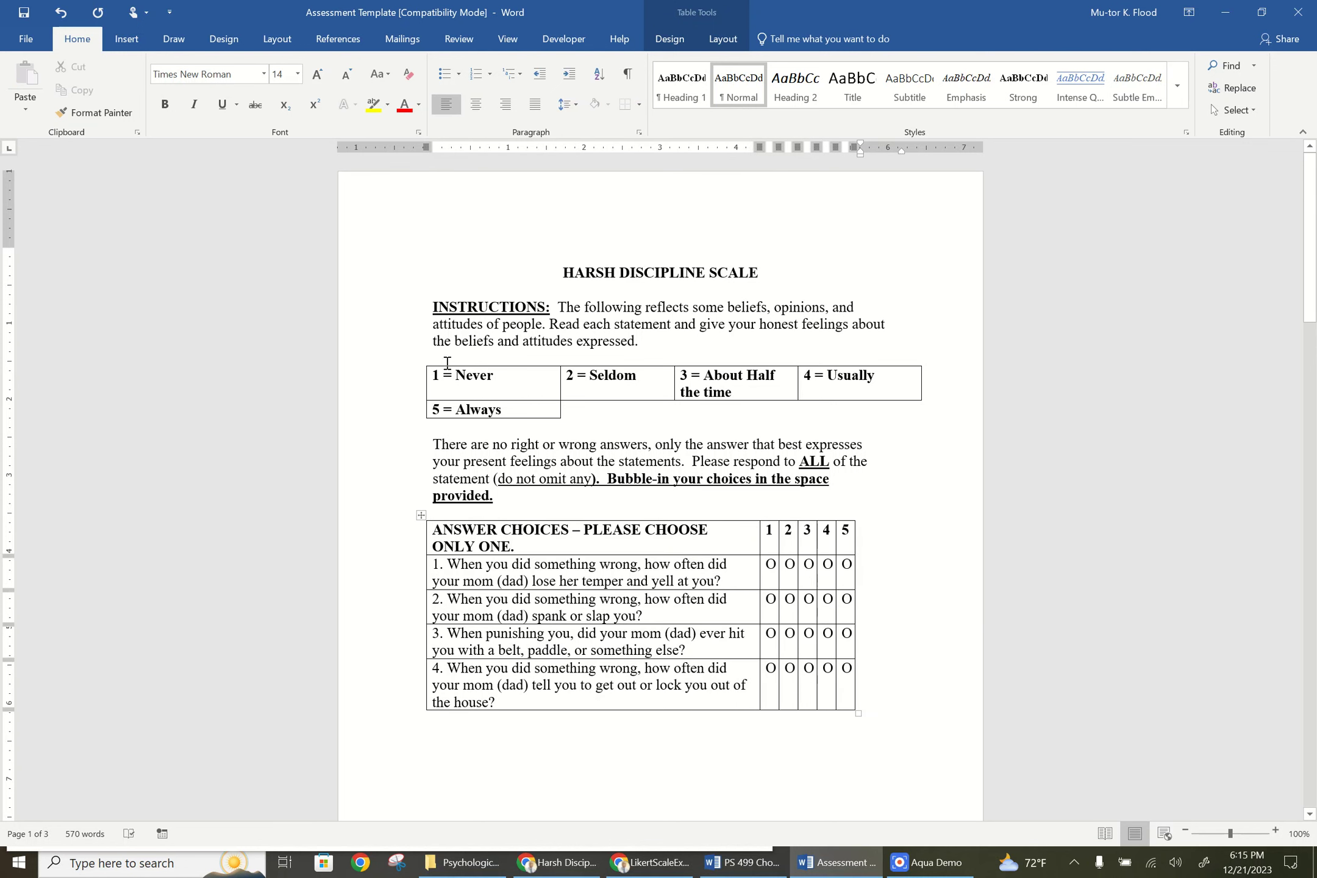
click(417, 389)
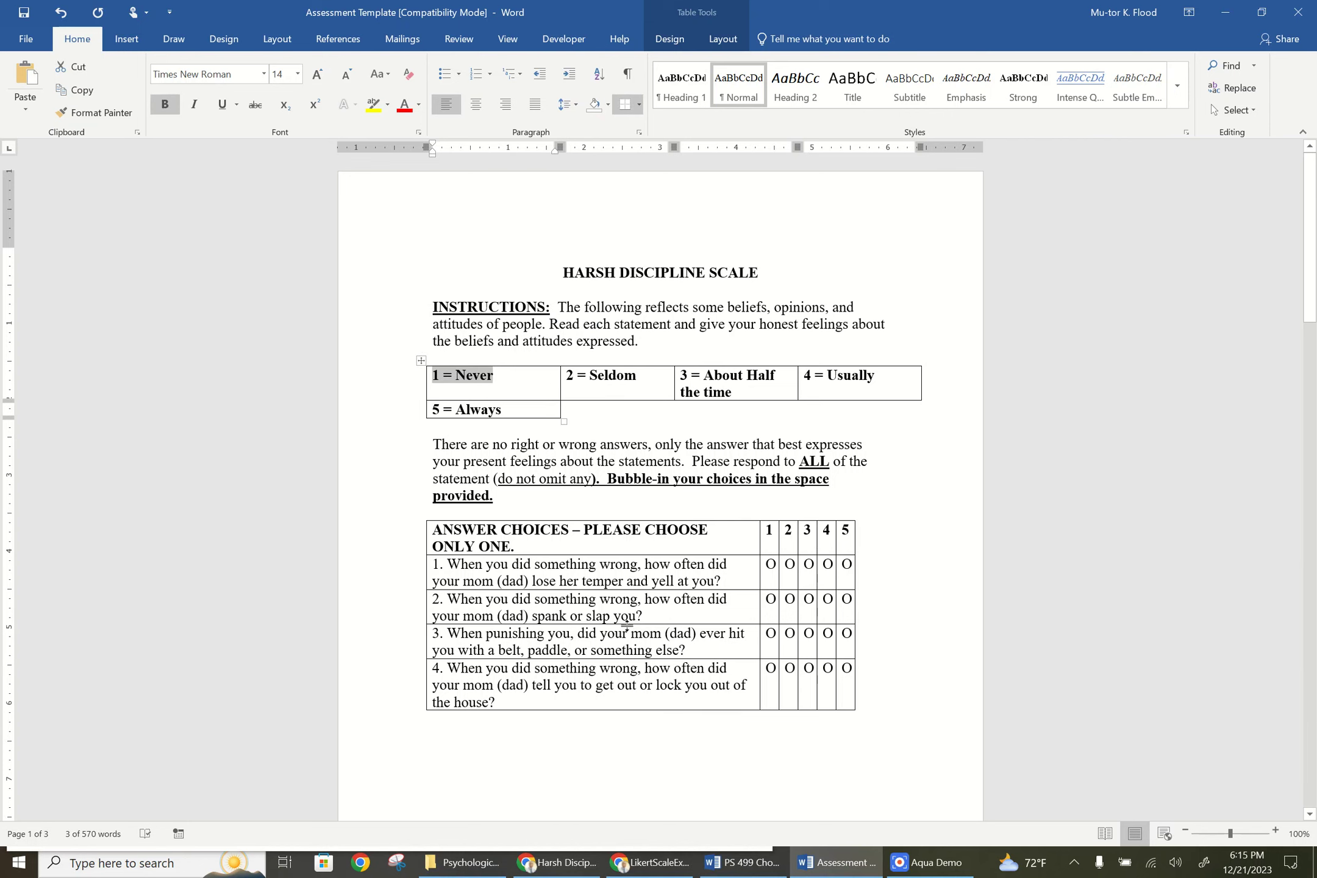
Delete the unused template content after the Harsh Discipline Scale, from the ASSESSMENT 1 heading on page 2 onward
drag(1309, 266, 1298, 303)
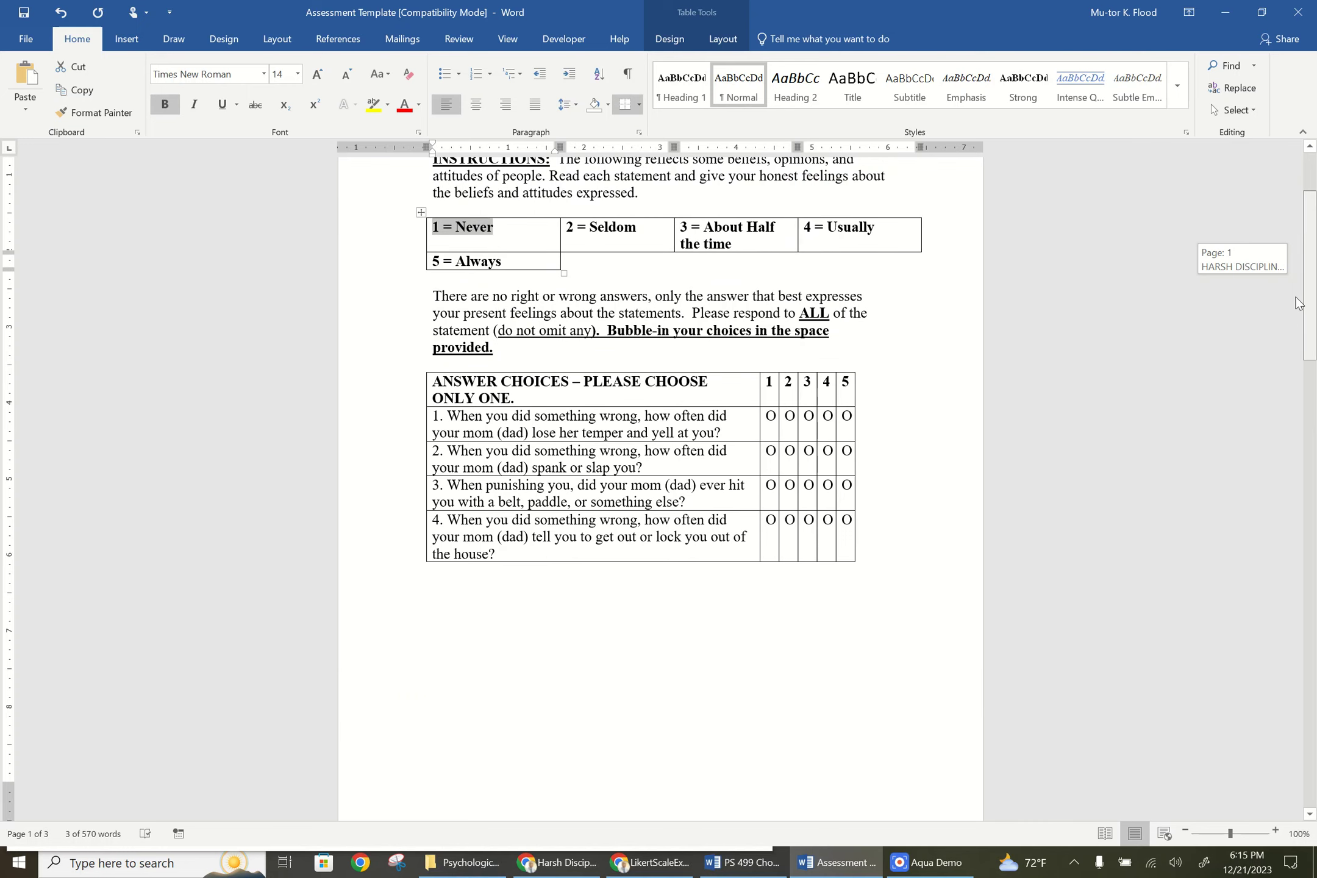
drag(1297, 303, 1240, 474)
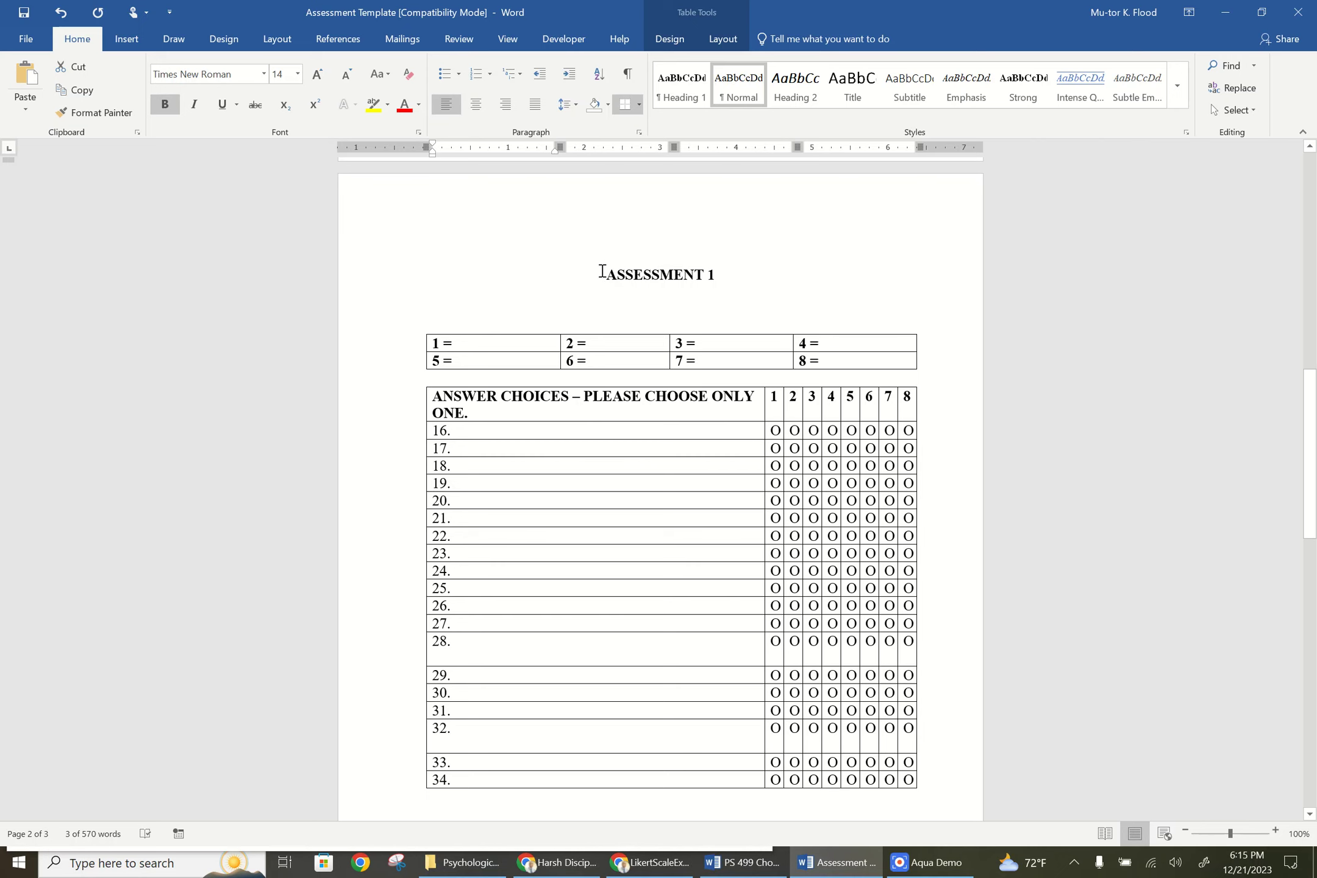
drag(602, 271, 872, 595)
key(Delete)
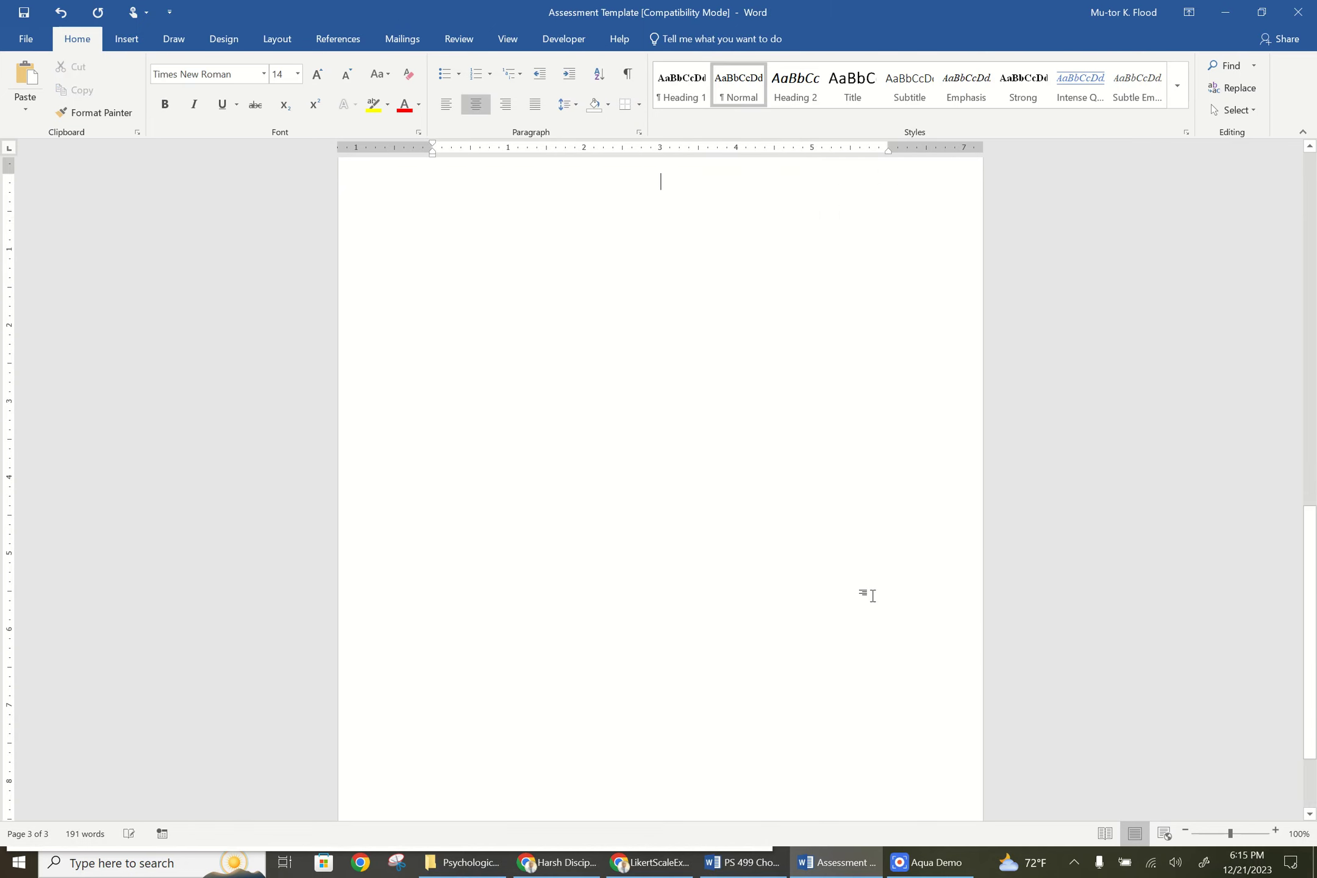
Remove the leftover blank pages after the answer table so the Harsh Discipline Scale ends on page 1
drag(1314, 534, 1293, 408)
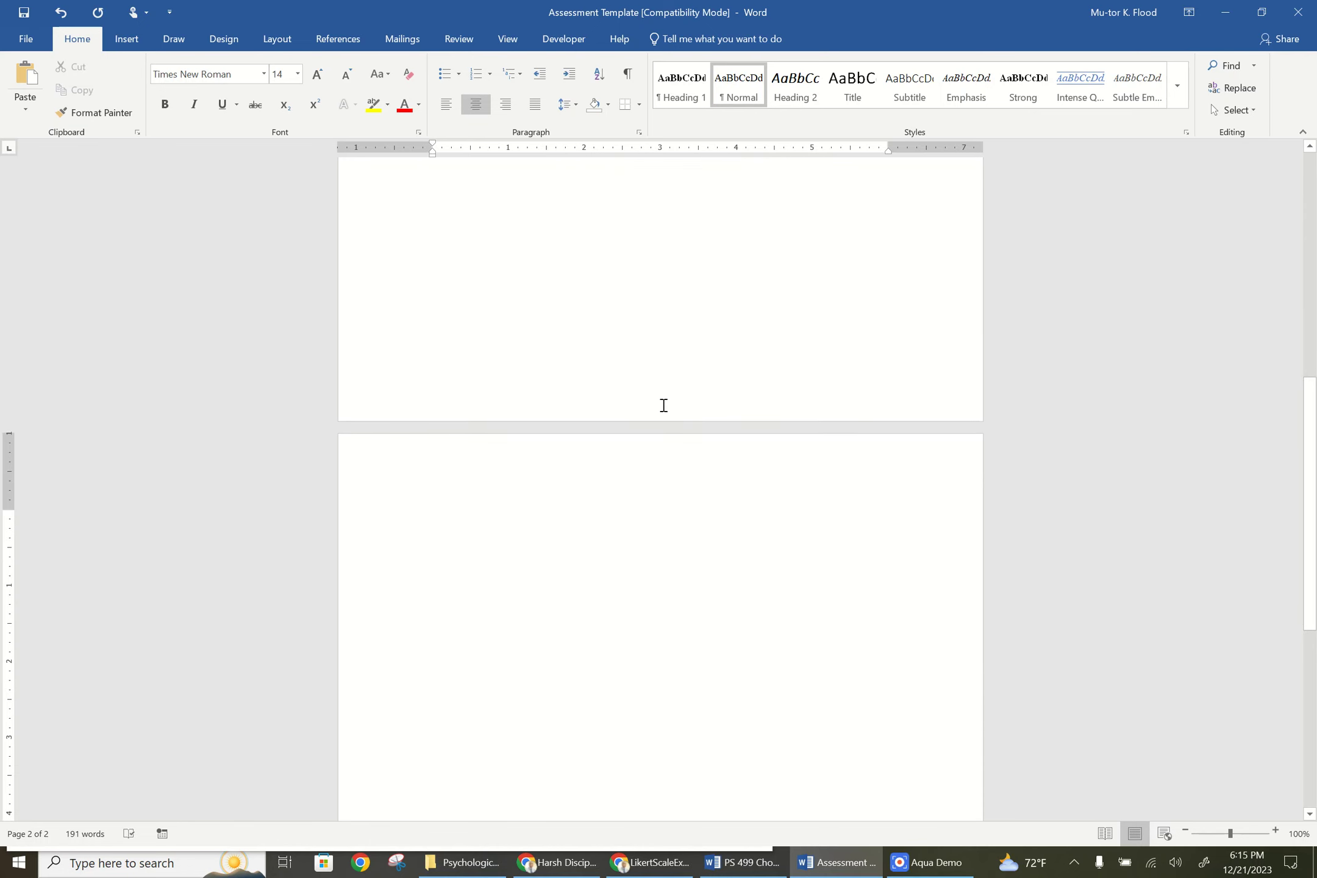
key(BackSpace)
key(BackSpace)
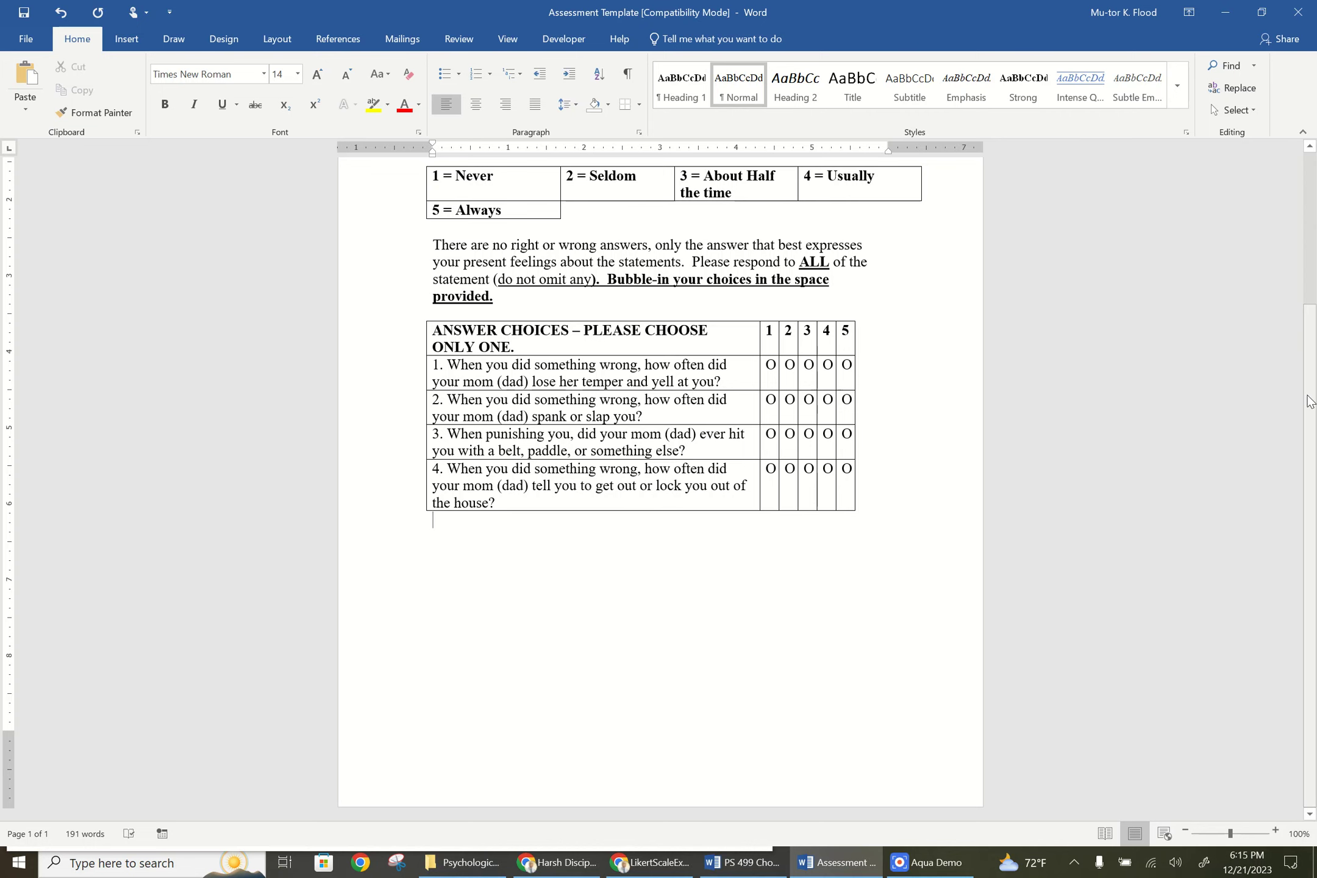
drag(1309, 402, 1309, 251)
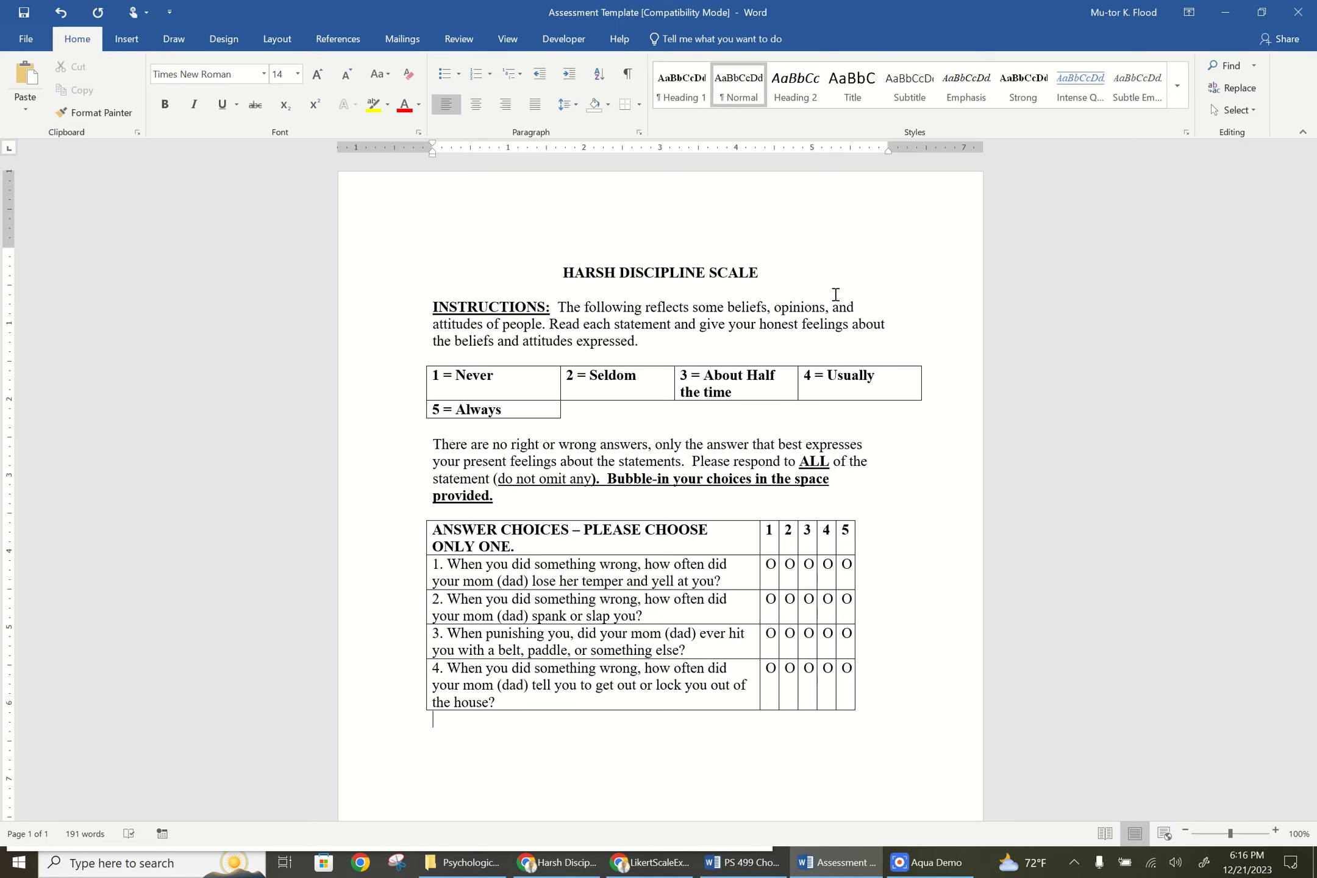
Switch to Chrome and examine the Attitudes toward Abortion Questionnaire's items and its Test Format details on the 7-point scale
click(656, 869)
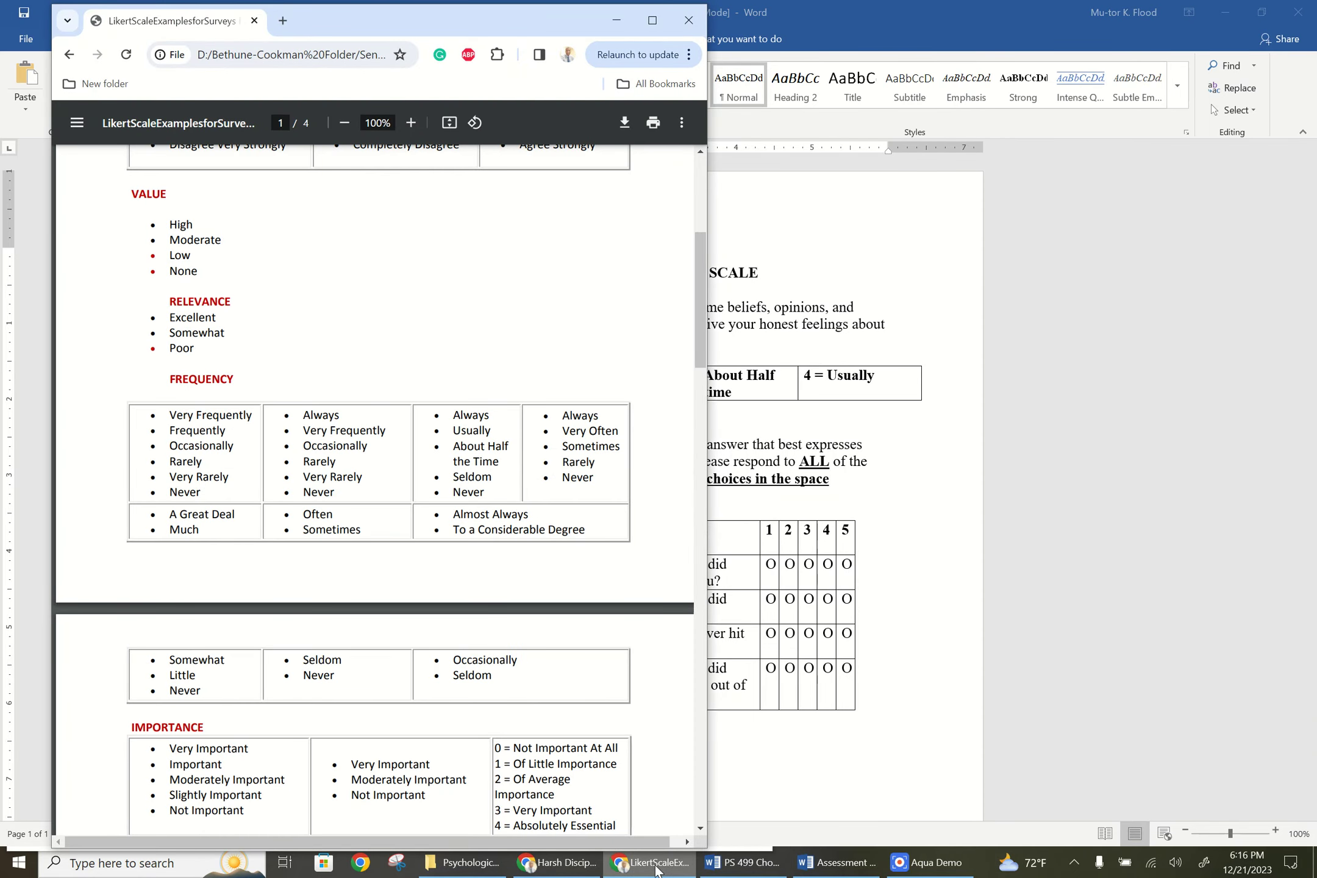
click(656, 870)
click(556, 869)
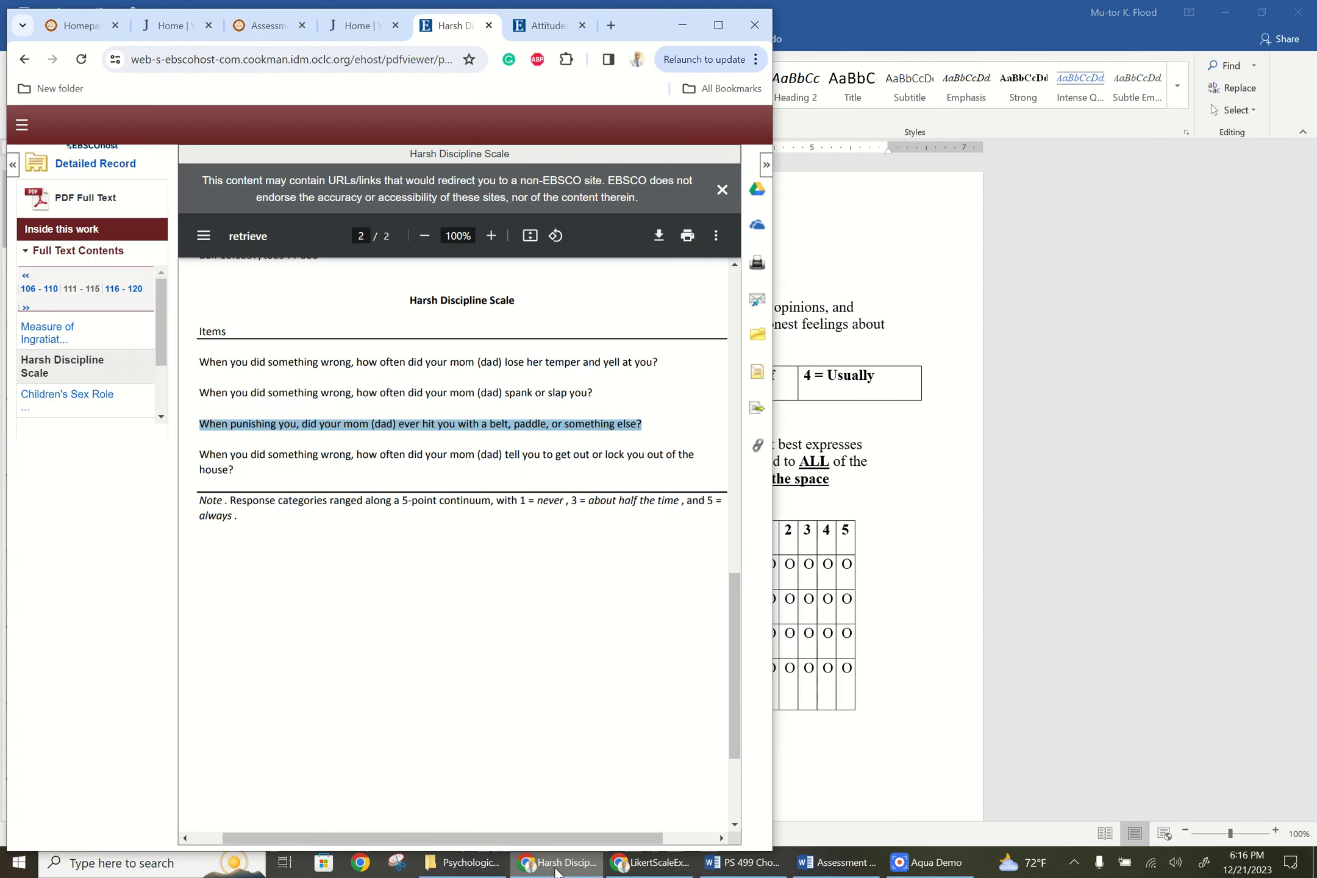
click(719, 25)
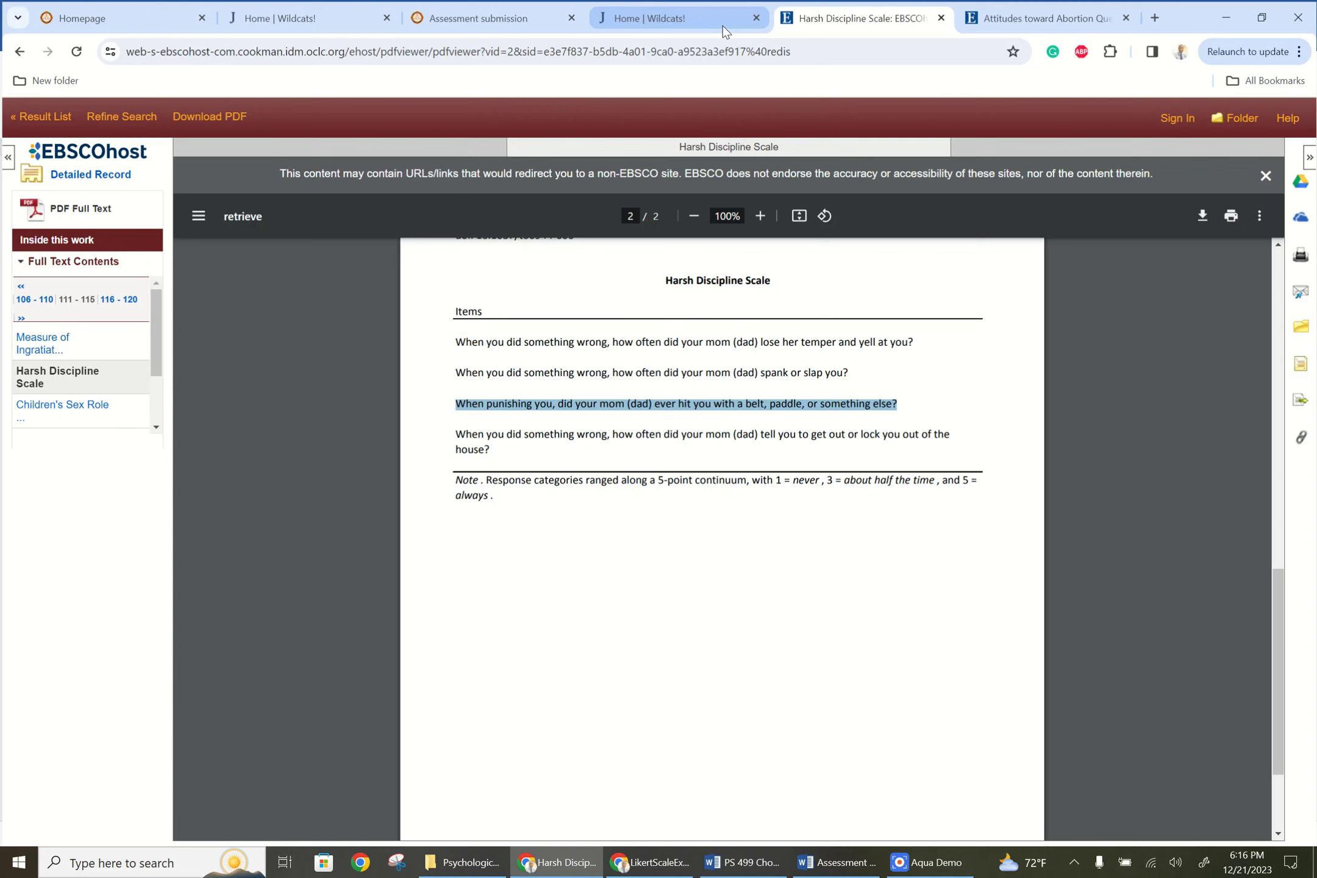
click(1059, 16)
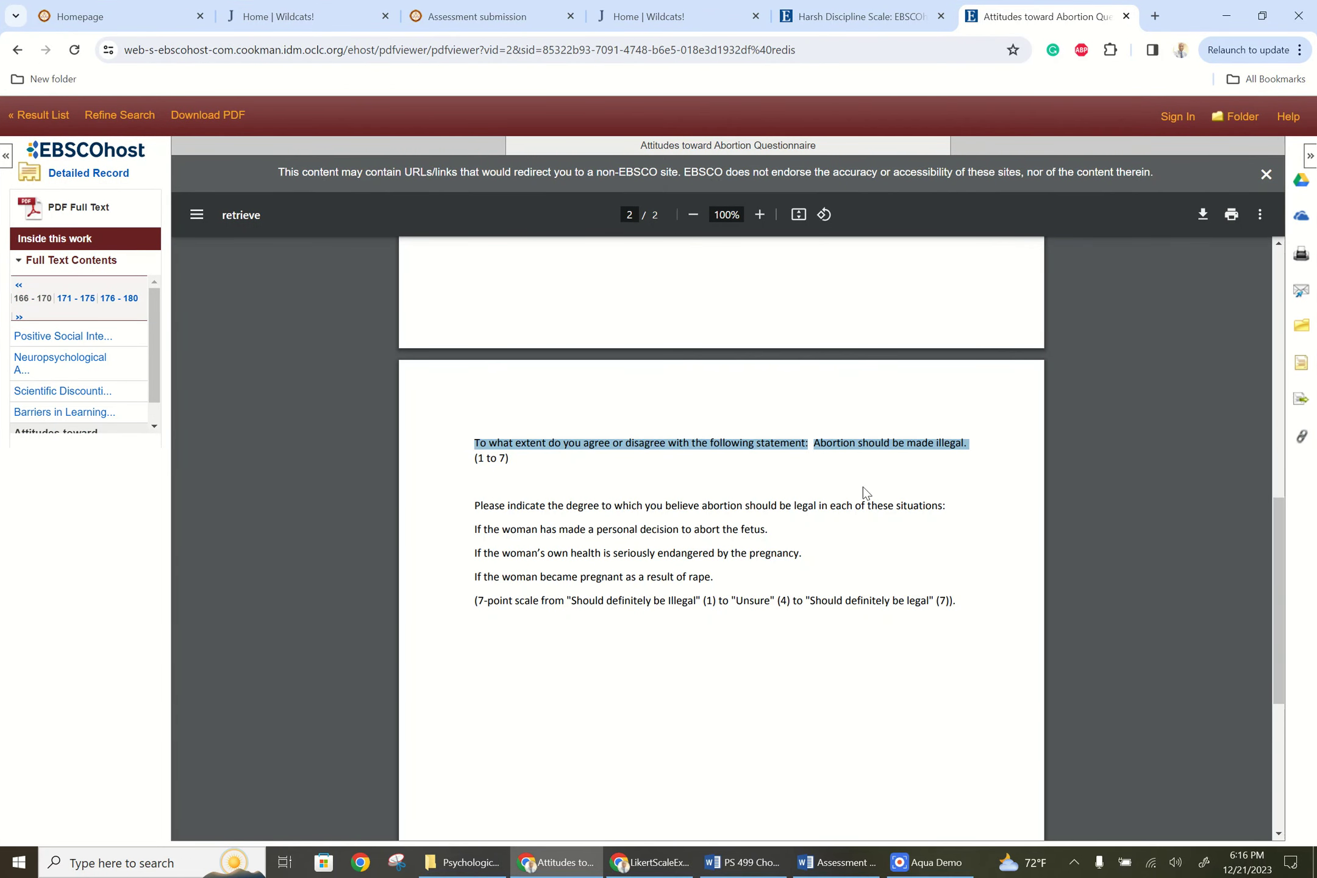
click(842, 480)
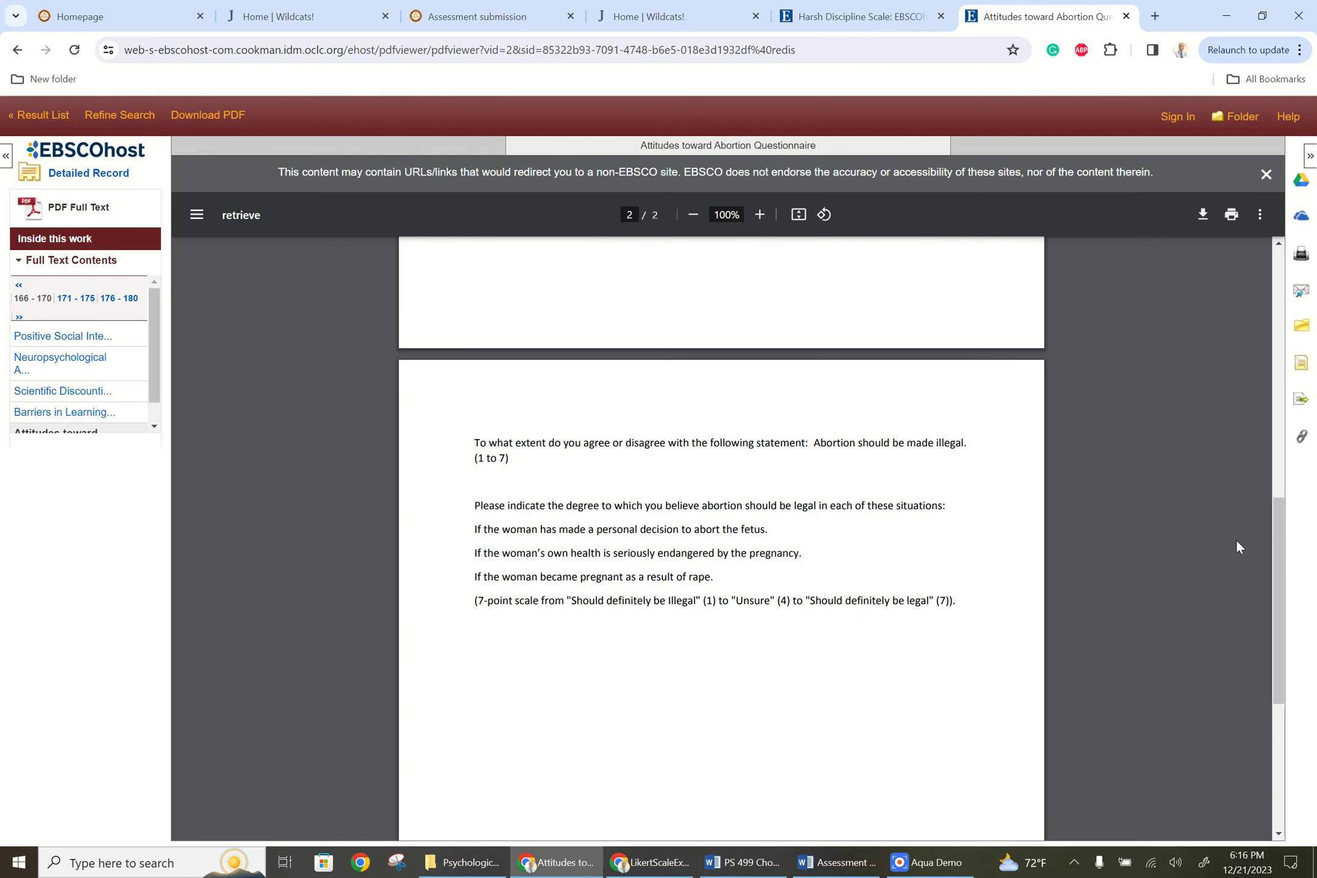
drag(1279, 558, 1290, 259)
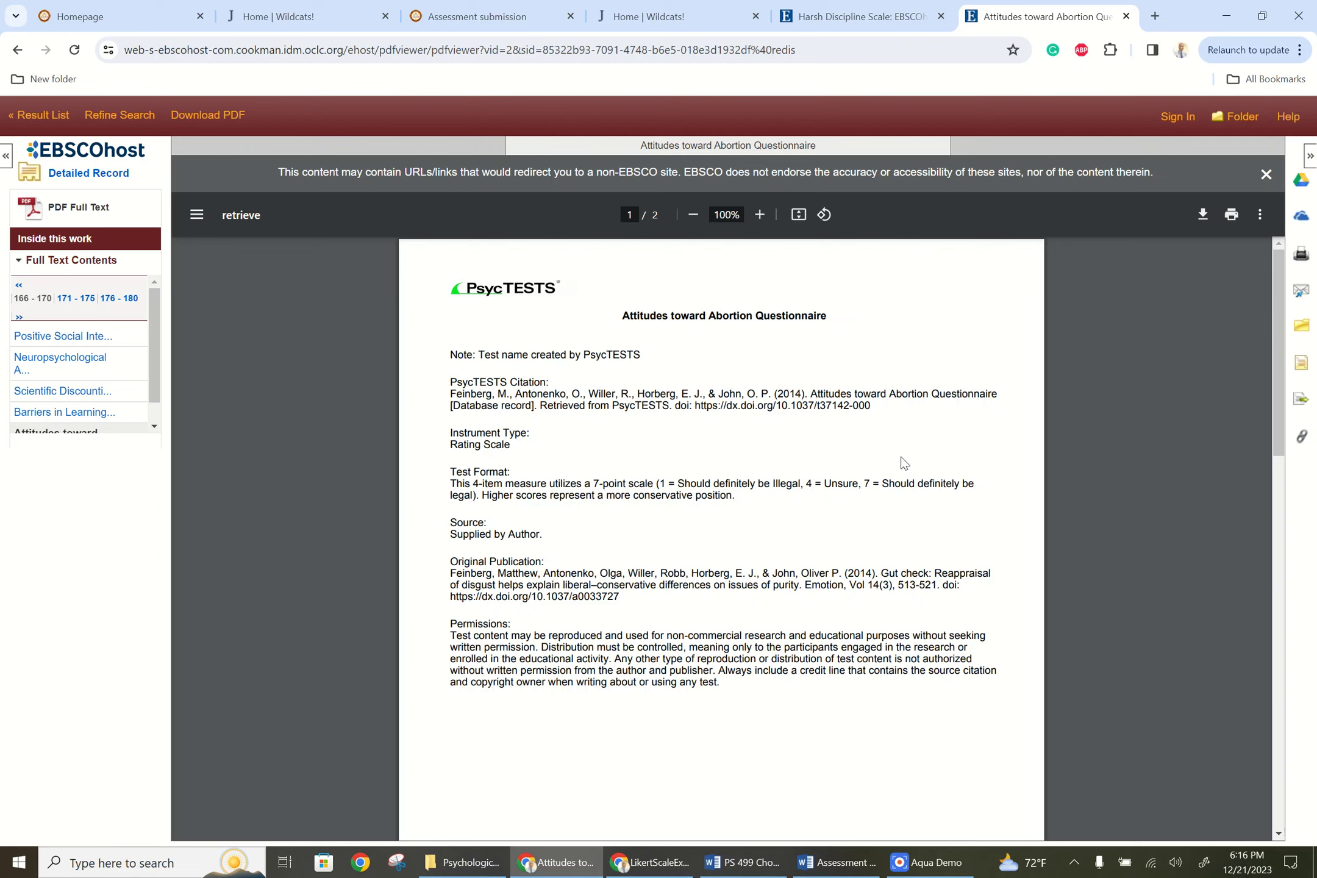
drag(662, 483, 715, 496)
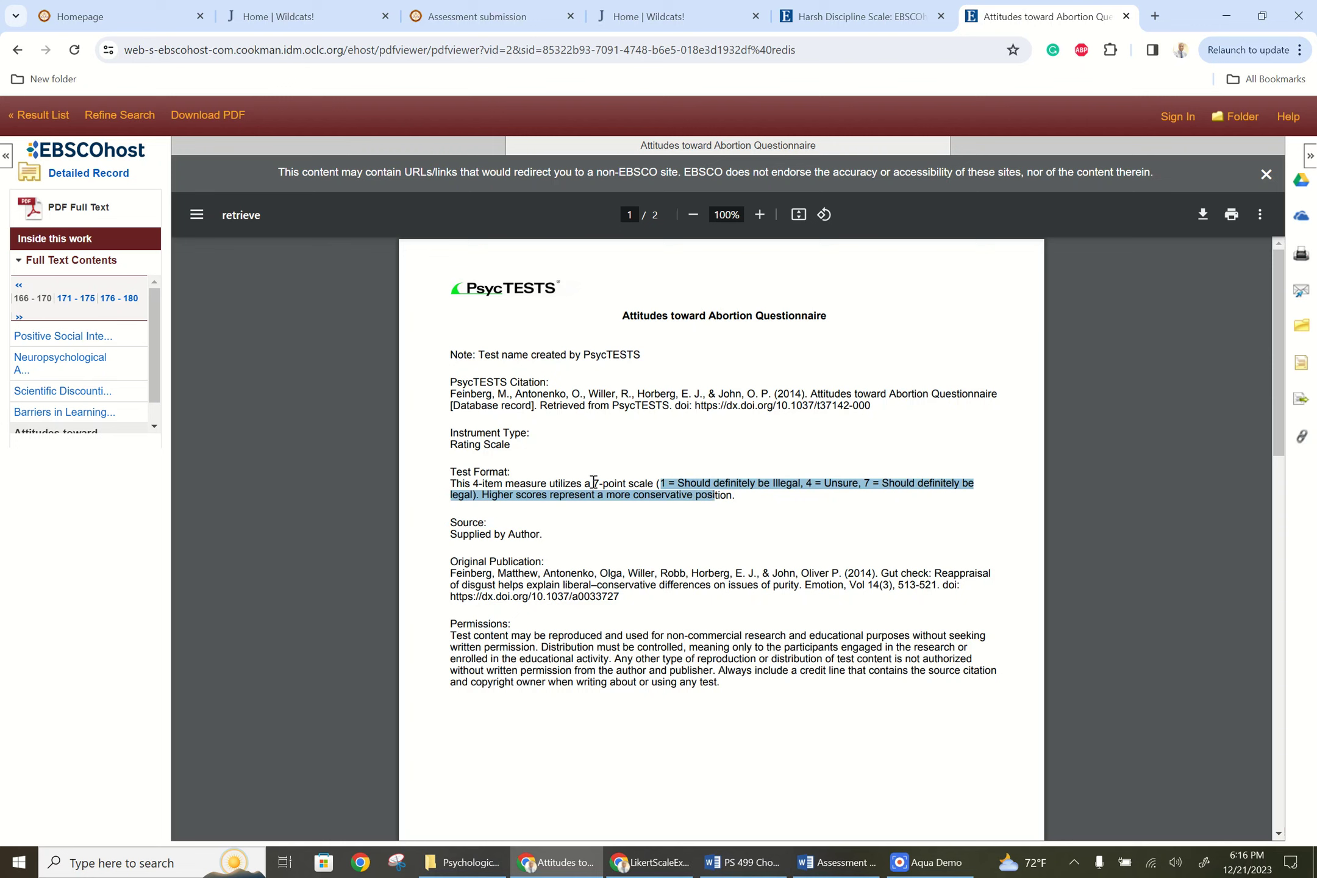
drag(586, 484, 653, 484)
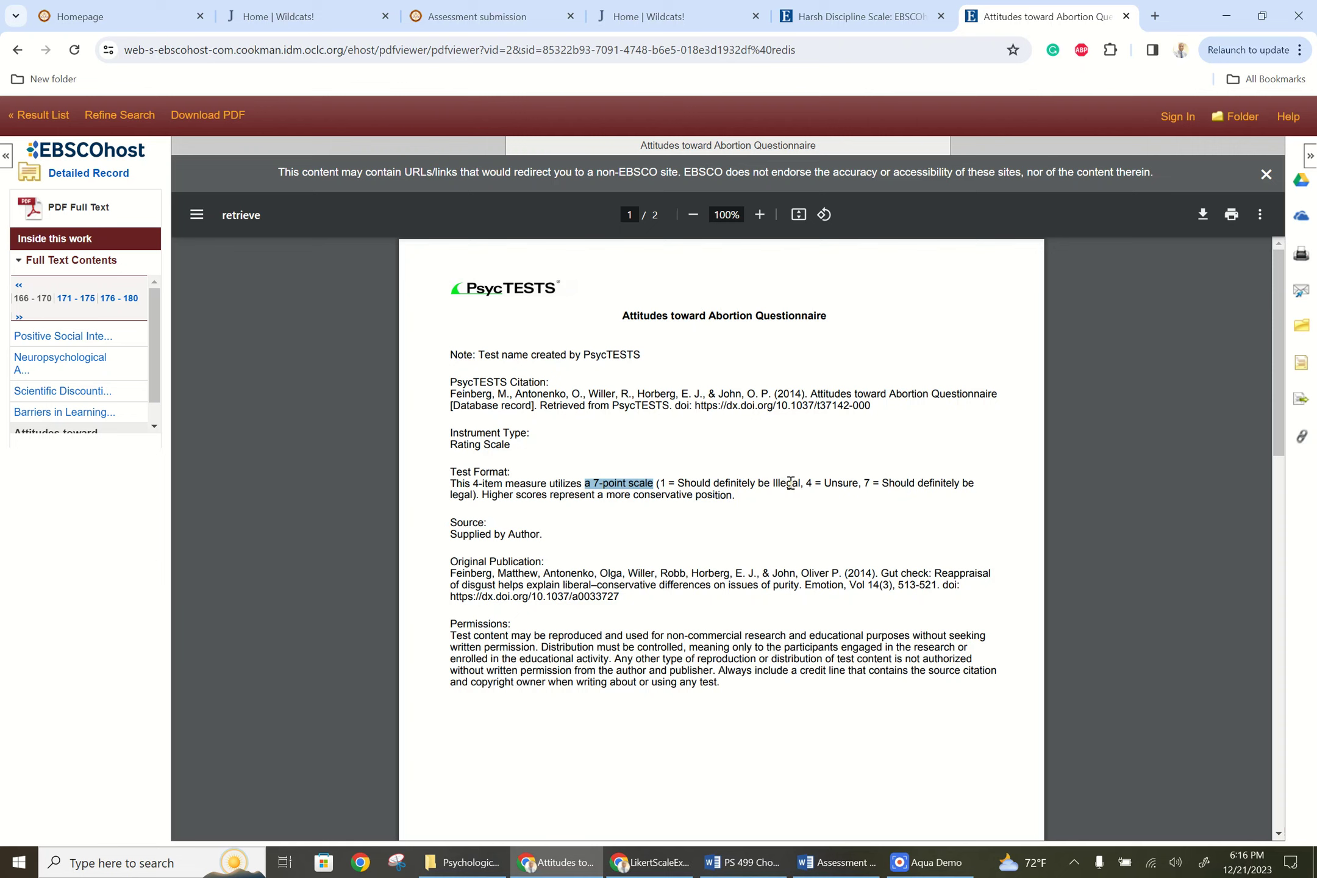
drag(806, 483, 847, 487)
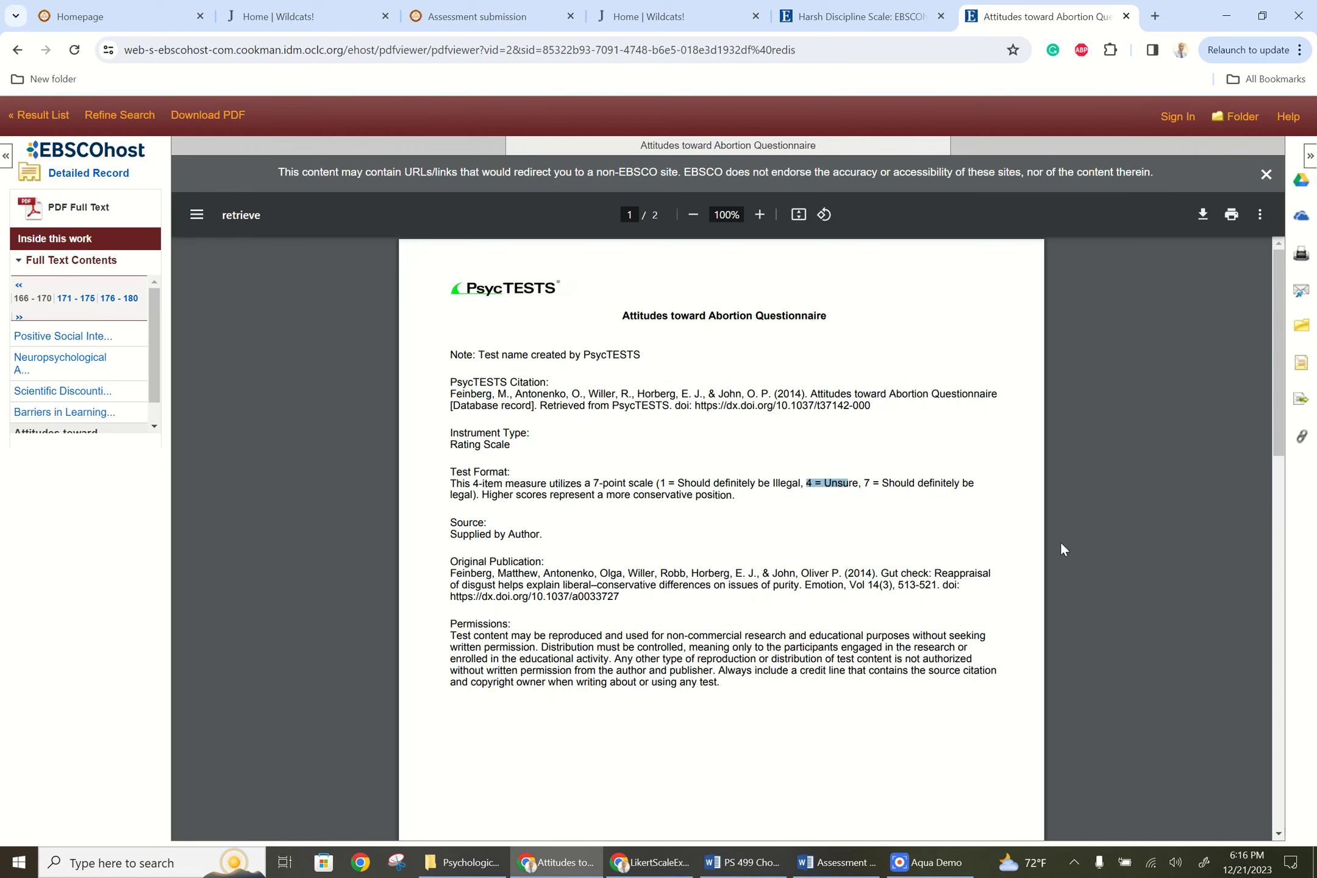
Look through the Likert scale examples PDF for 7-point response options, from the agreement scales to the five-point scales
click(854, 865)
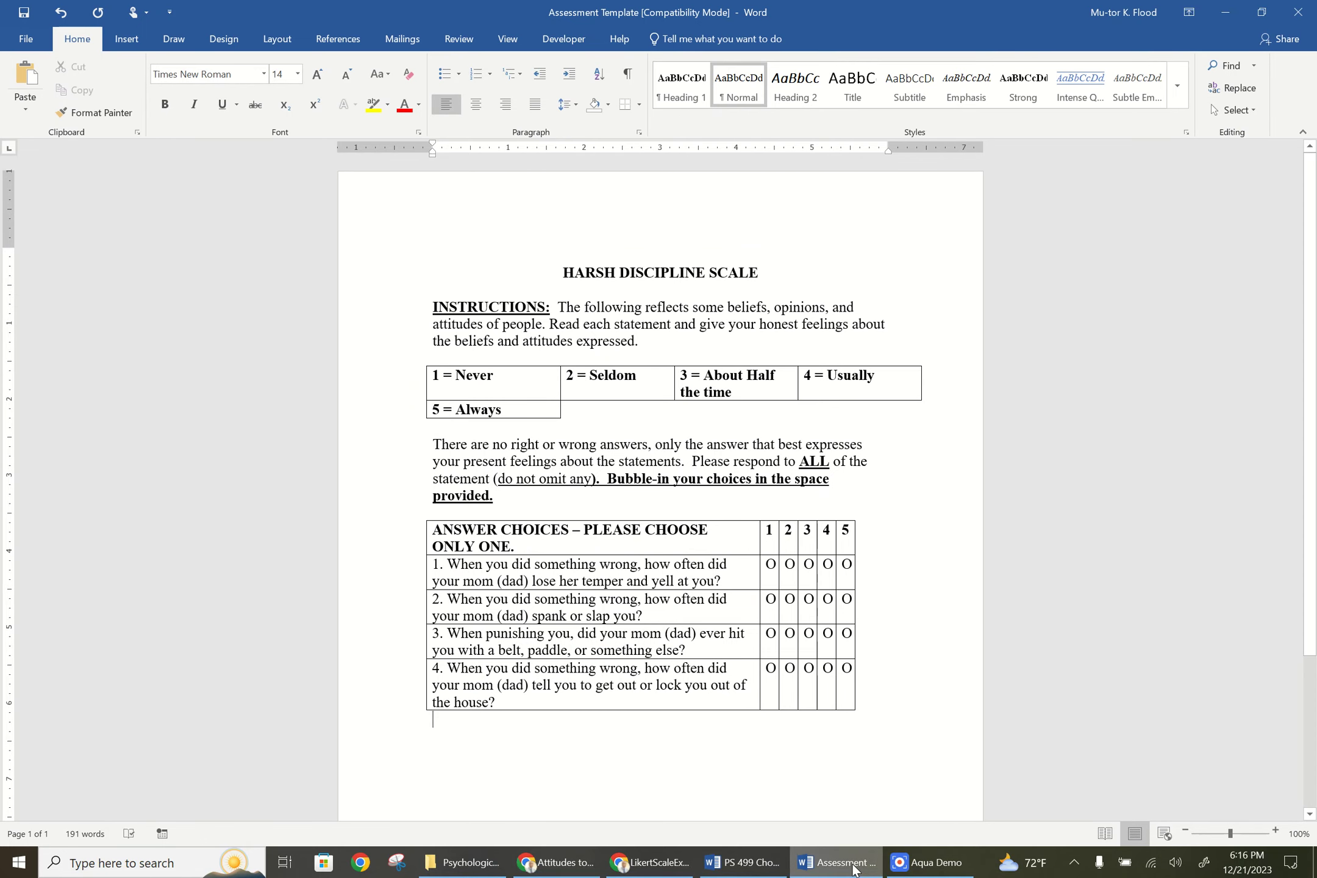
click(854, 866)
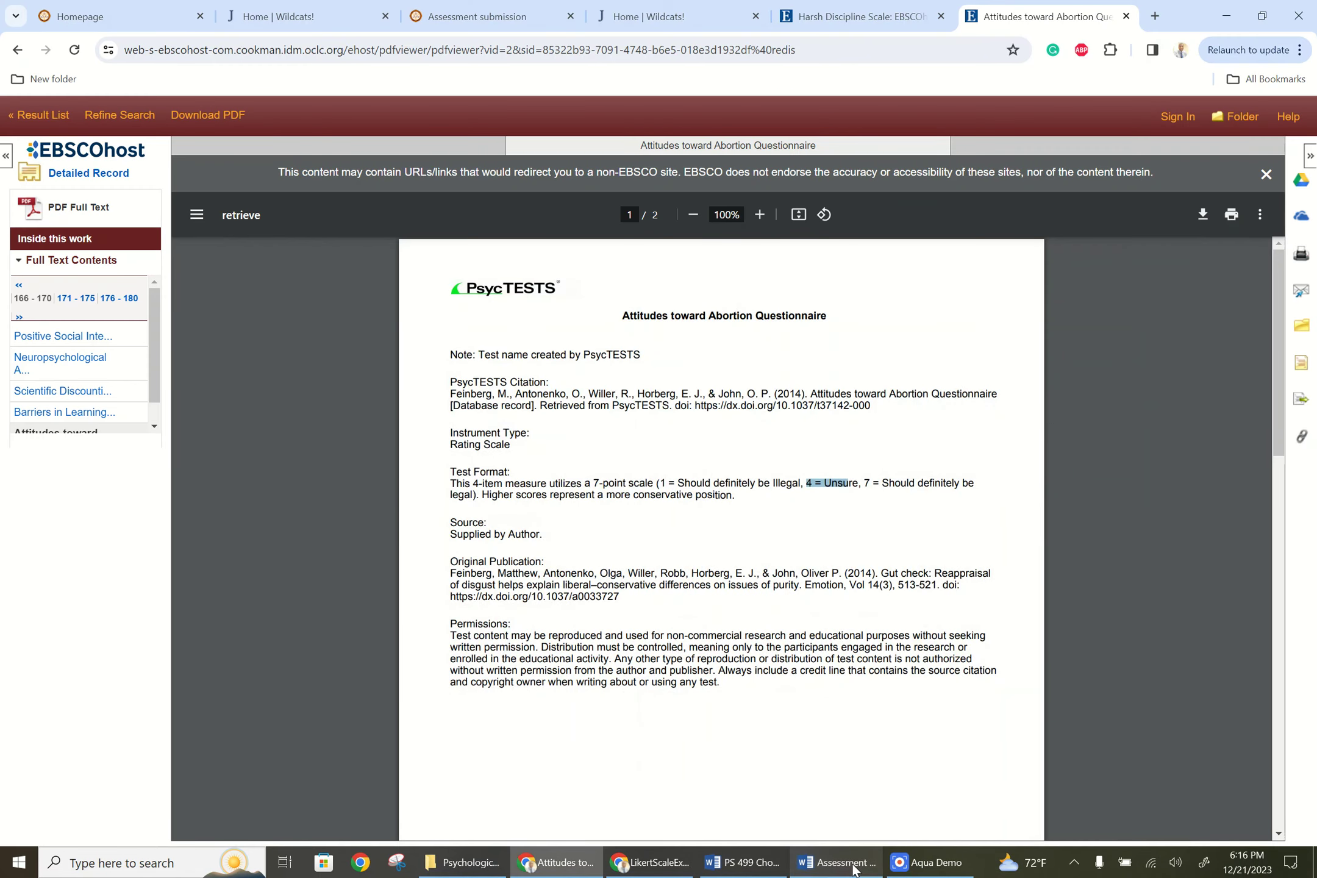
click(648, 865)
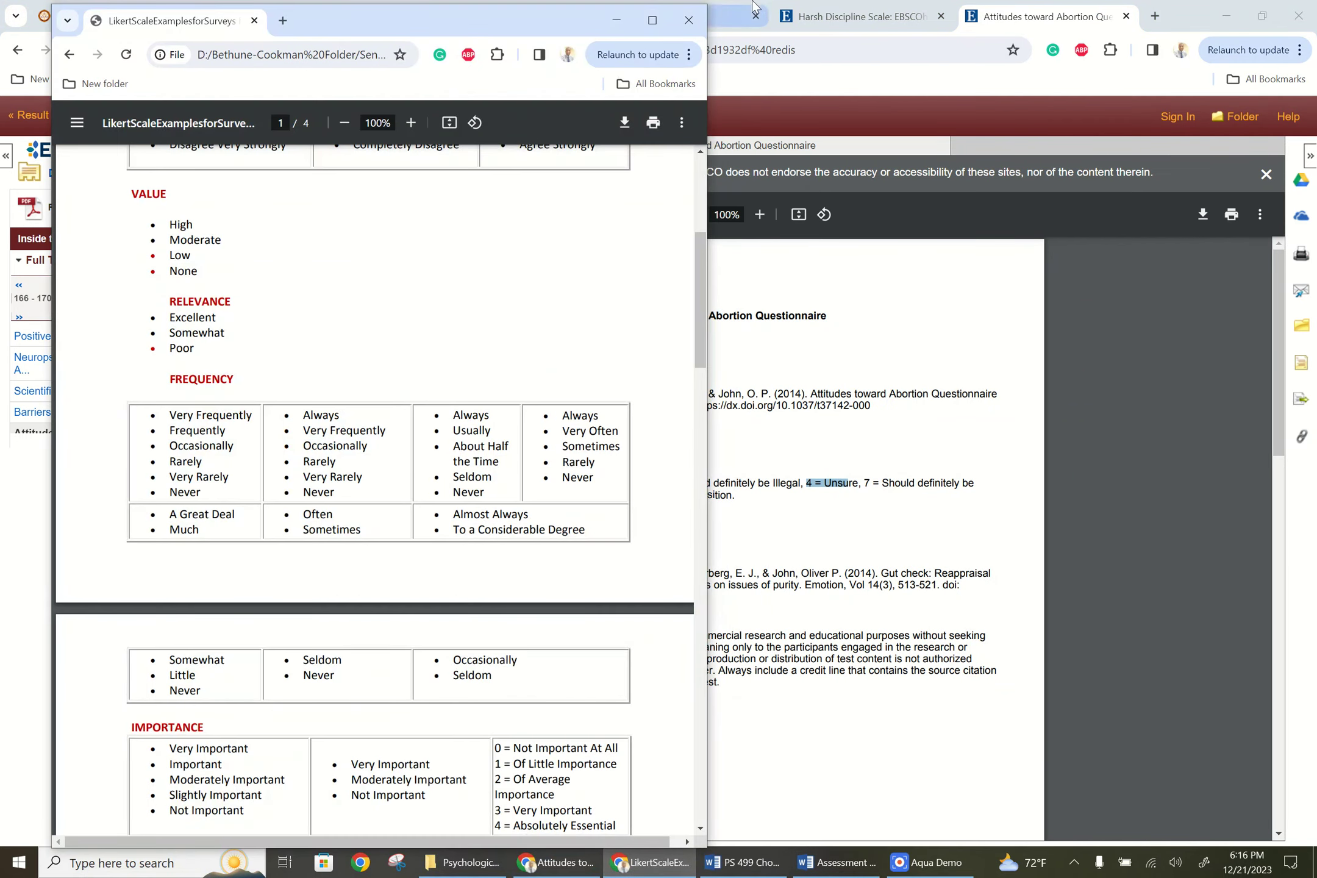
click(652, 20)
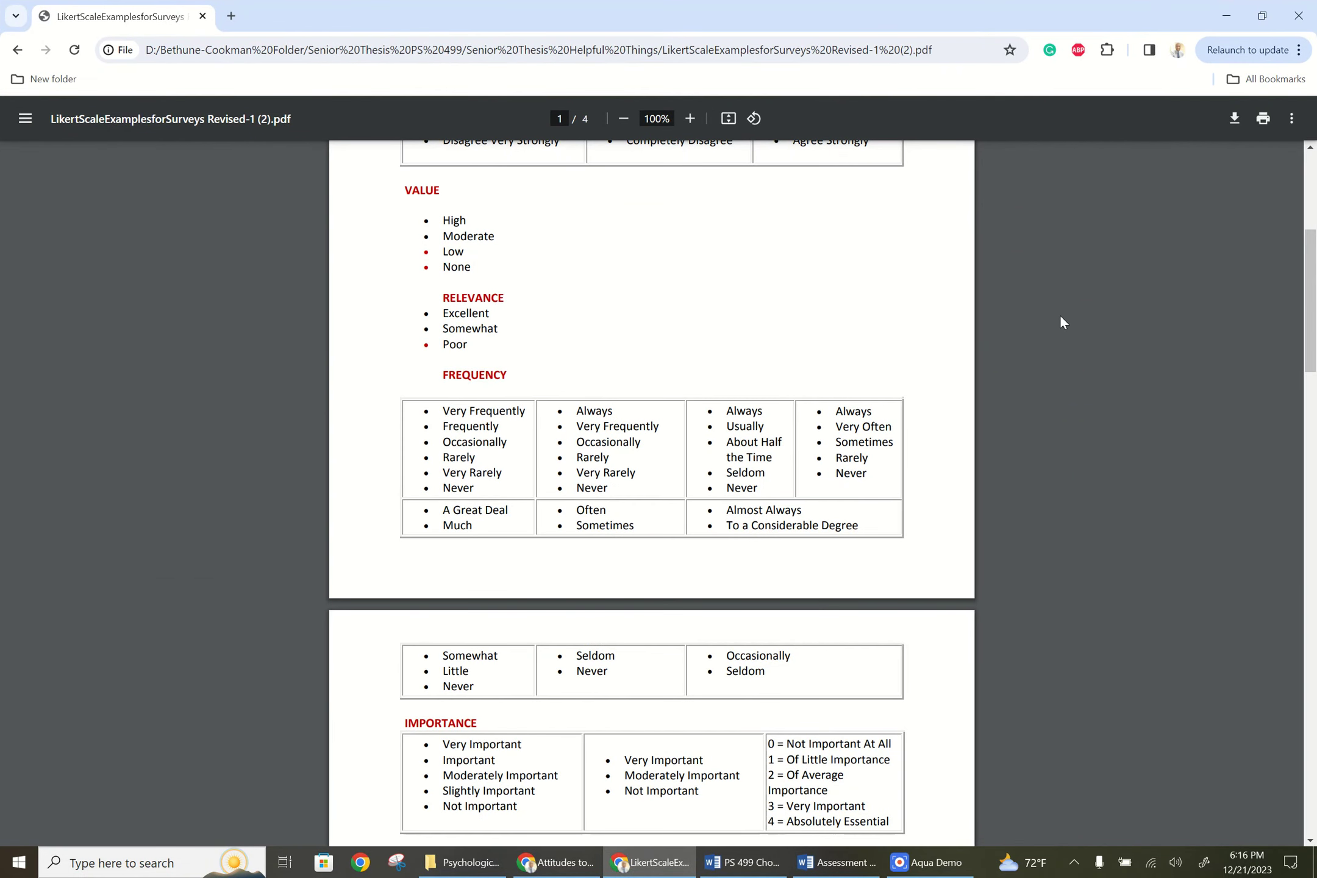
drag(1313, 321, 1298, 447)
scroll(1288, 491, down, 10)
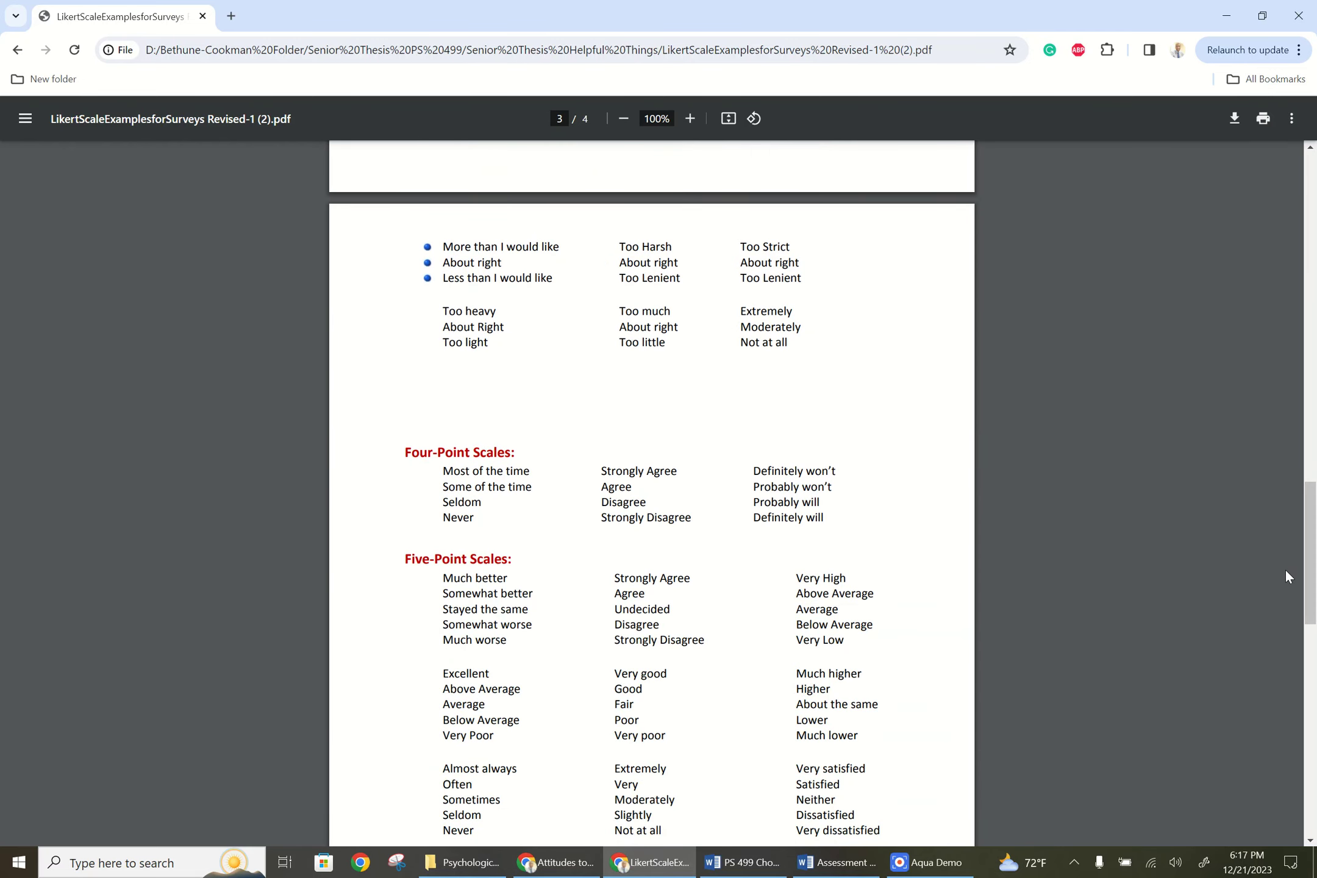
drag(1304, 536, 1289, 177)
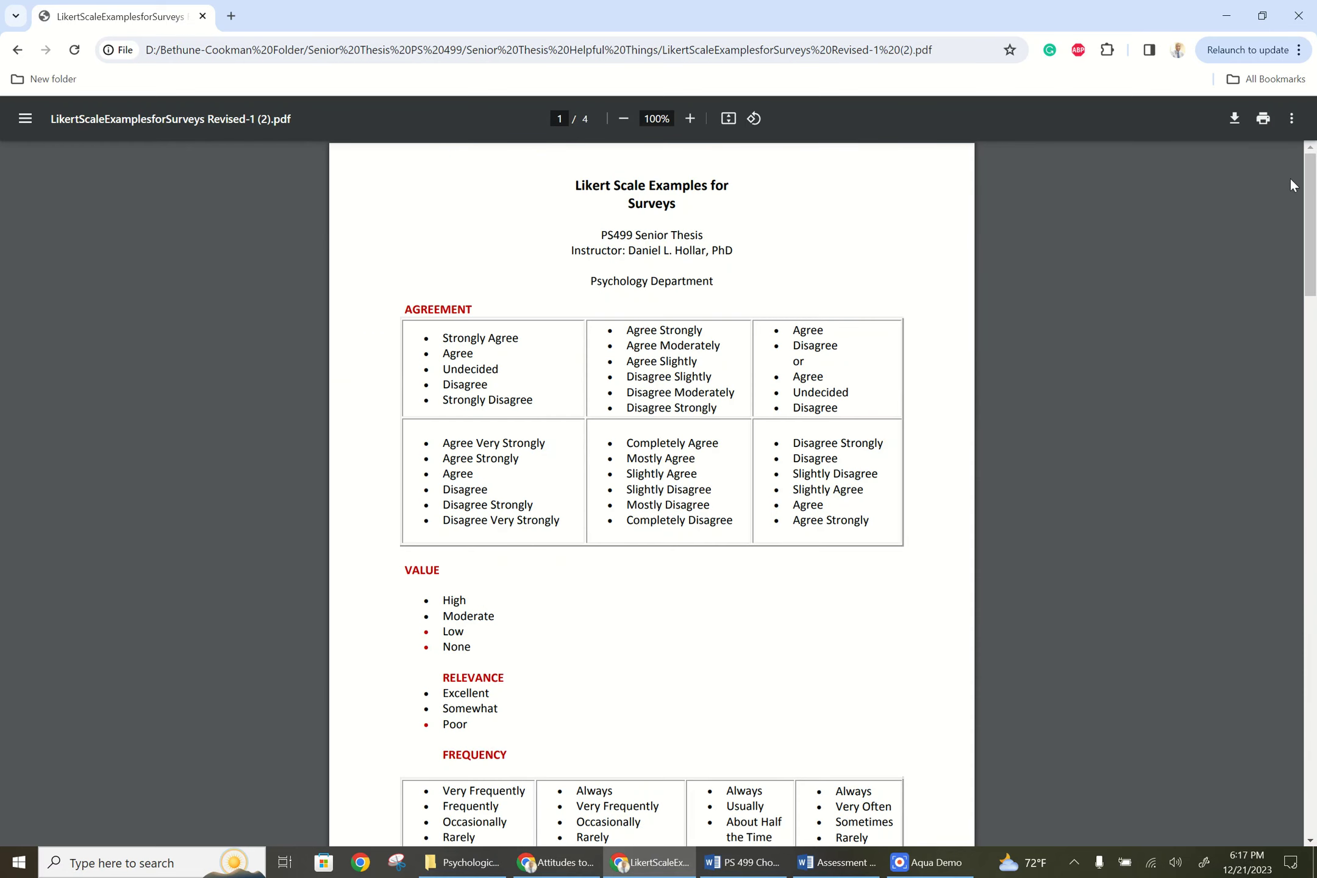
click(1227, 18)
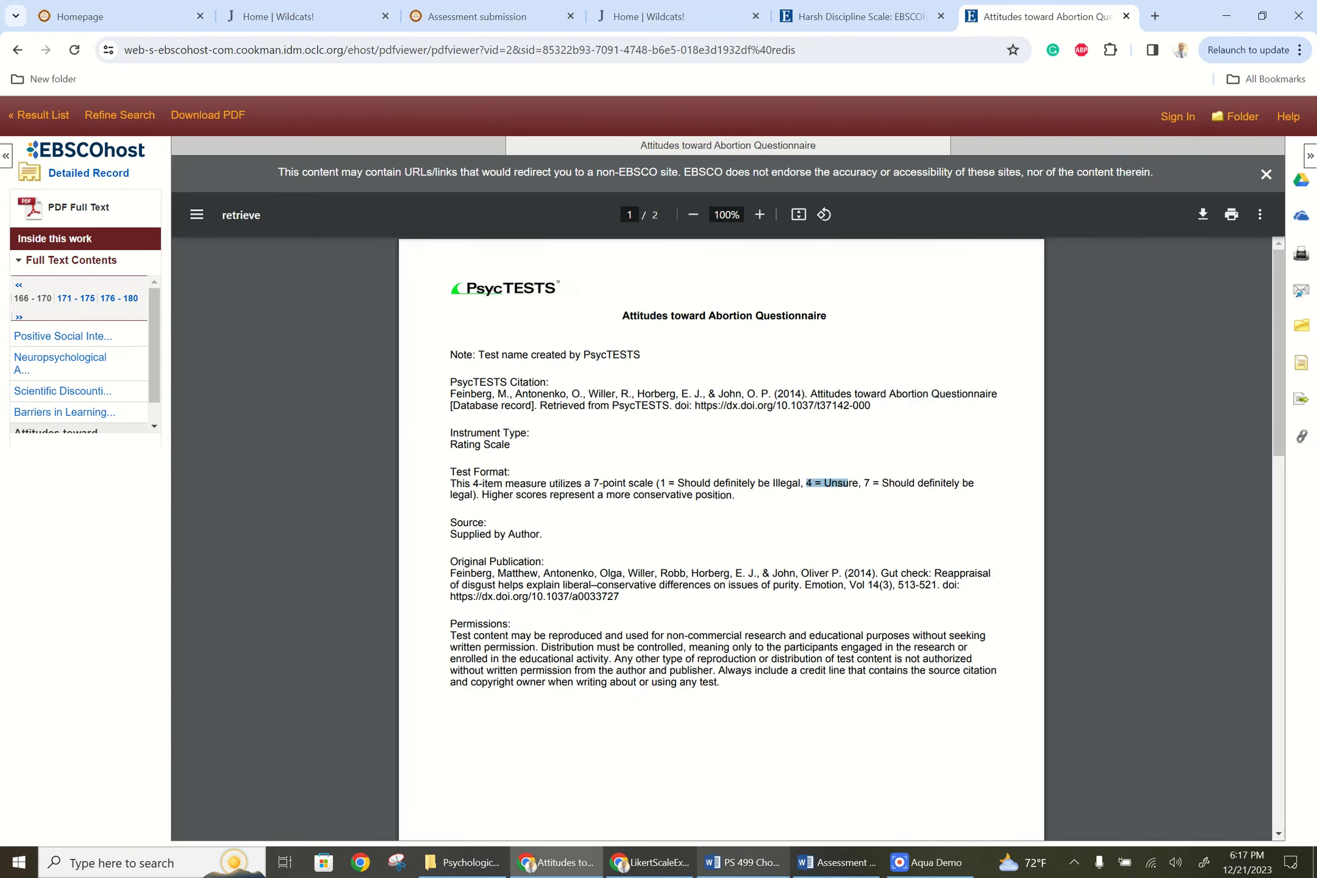
Arrange the Attitudes toward Abortion Questionnaire in Chrome and the Word assessment template side by side without overlap
click(846, 866)
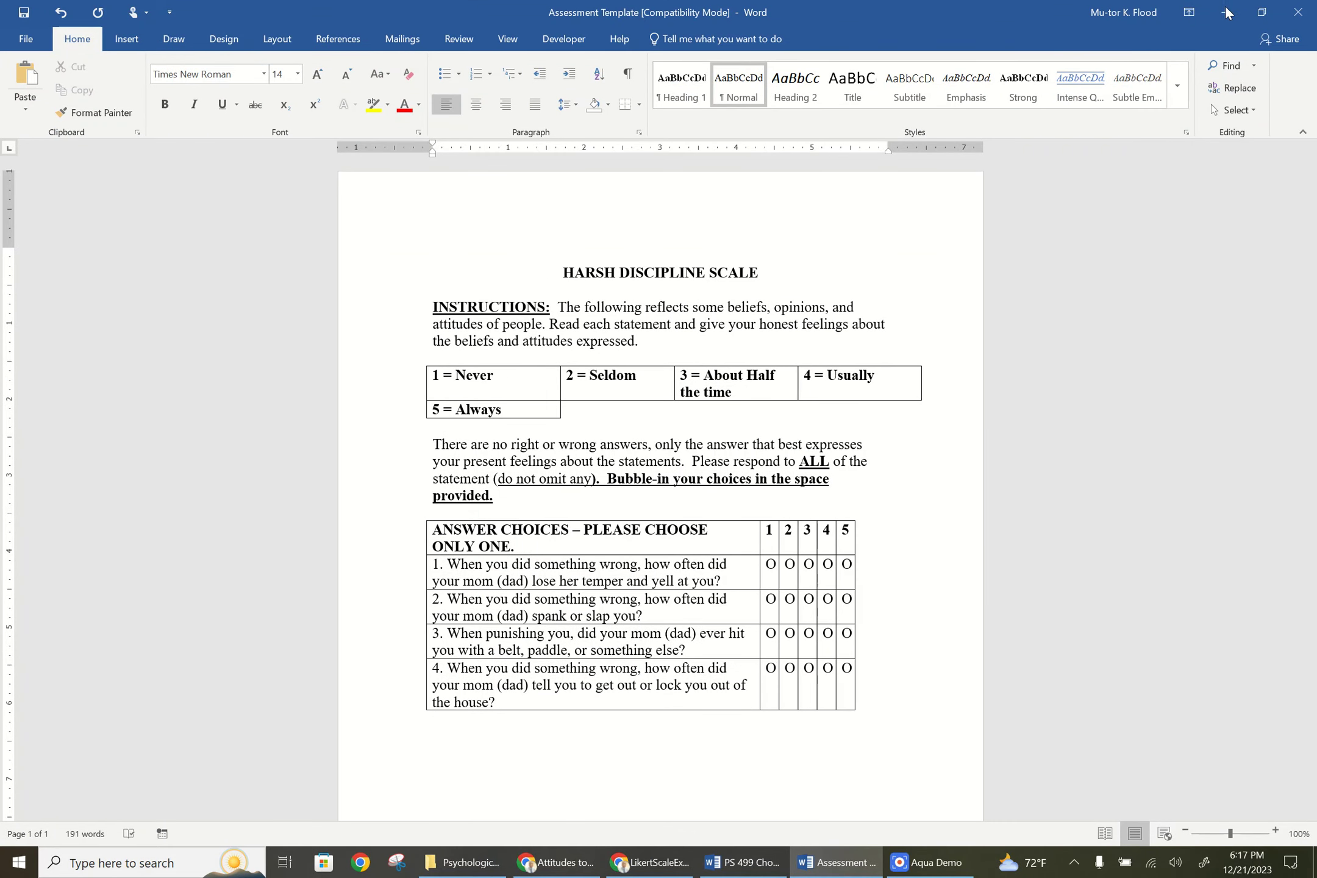
click(1262, 12)
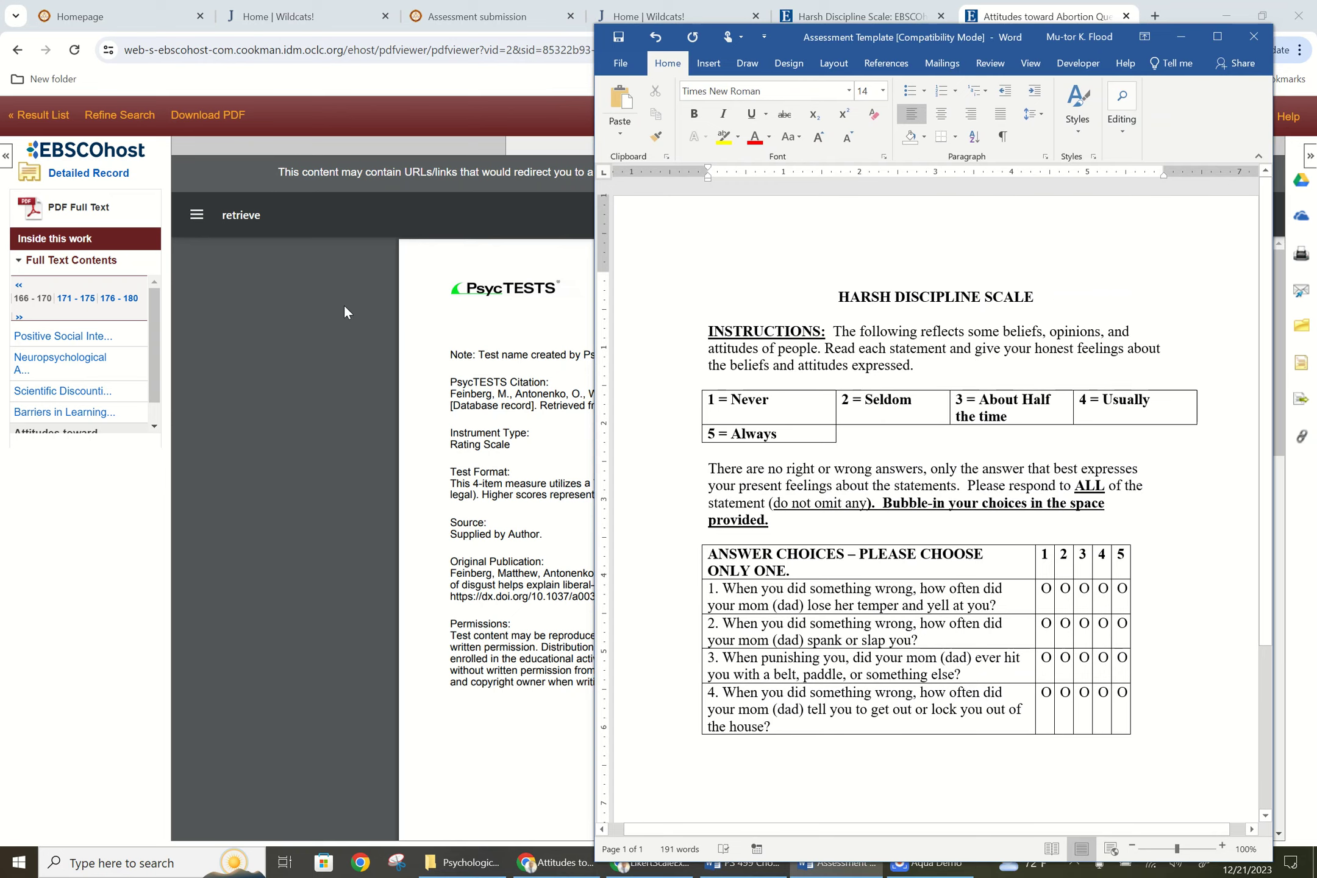
click(344, 303)
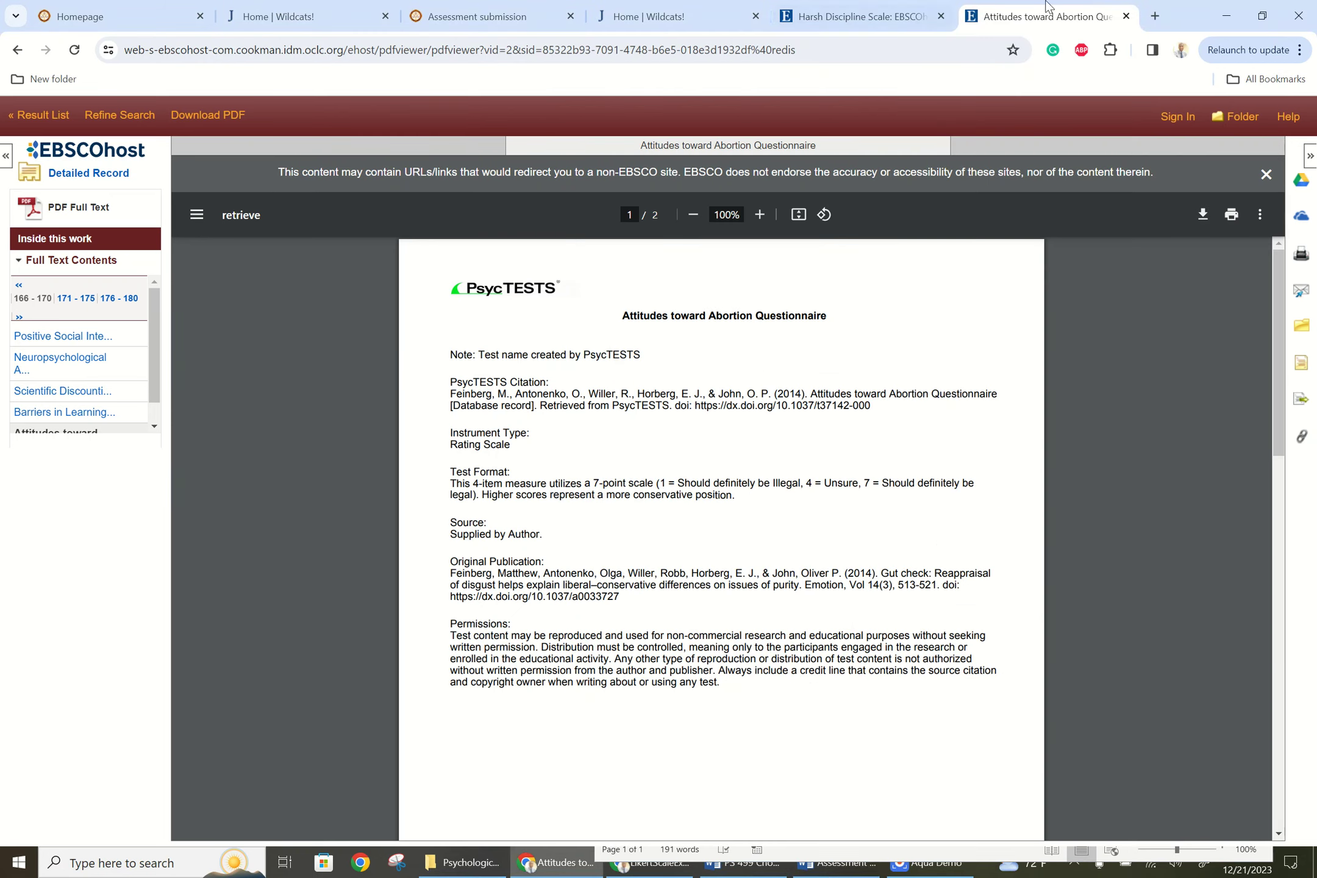
click(1263, 16)
drag(934, 41, 973, 14)
click(407, 99)
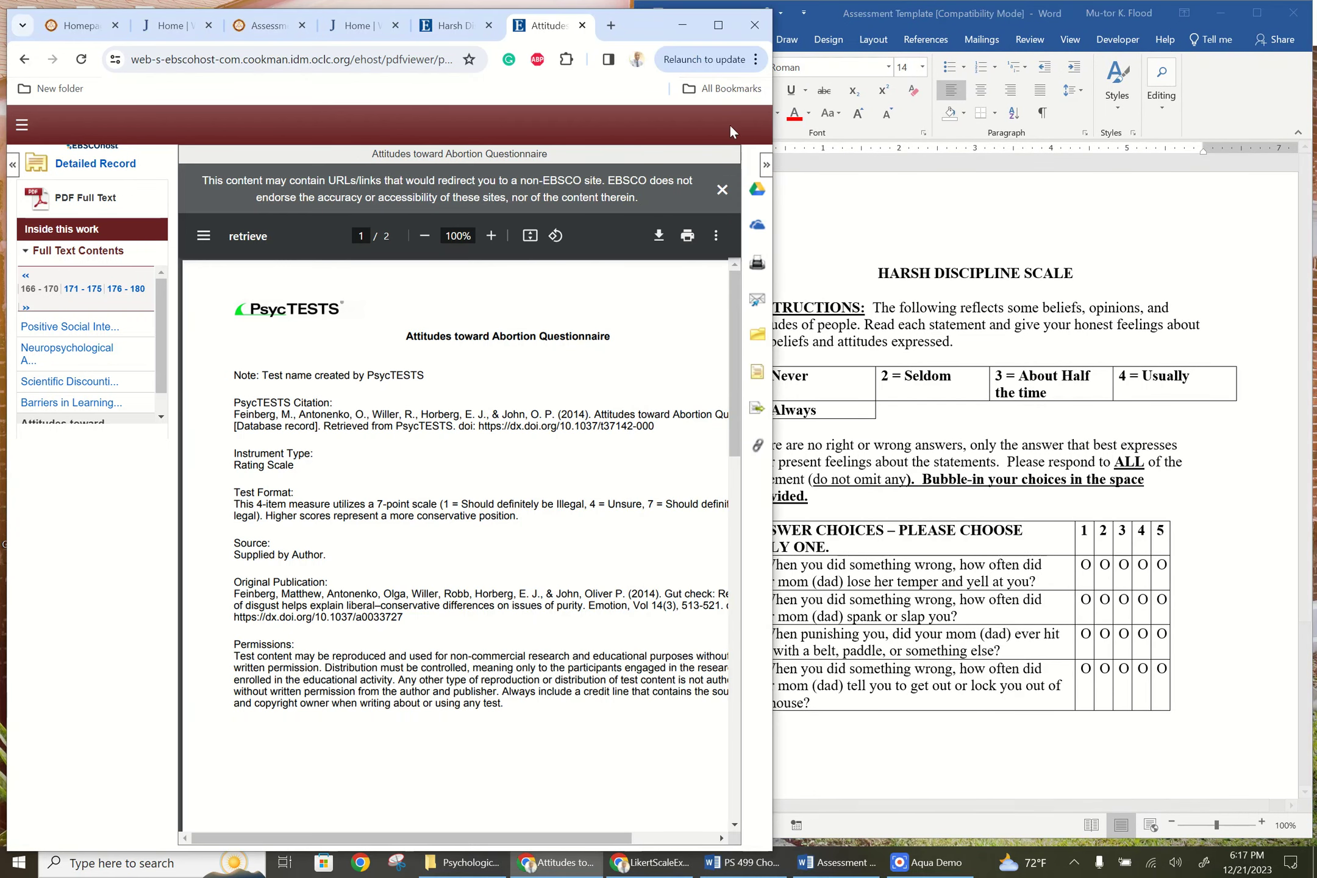
mouse_move(773, 124)
mouse_down()
mouse_move(588, 127)
mouse_move(750, 123)
mouse_up()
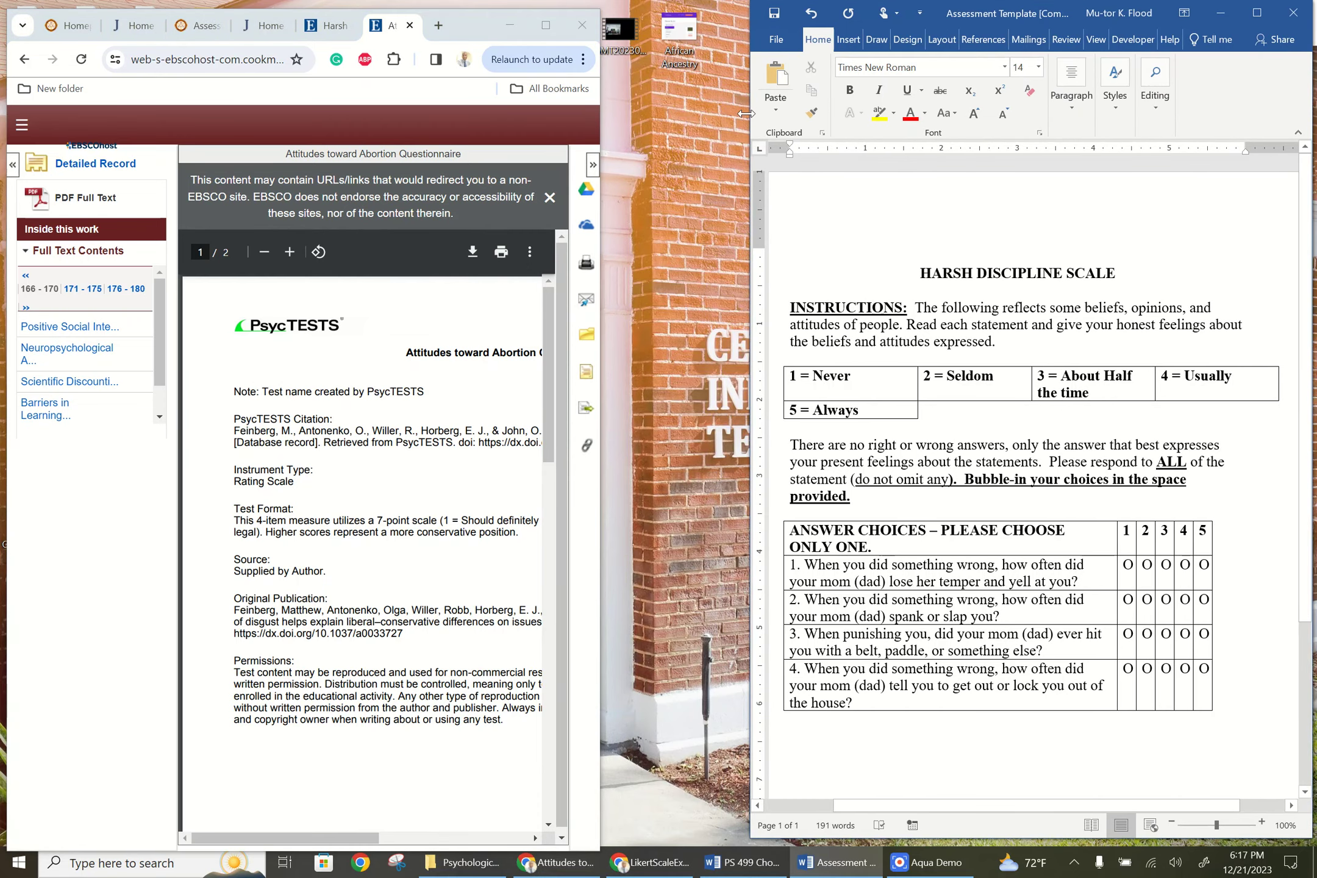
click(601, 127)
drag(600, 127, 743, 109)
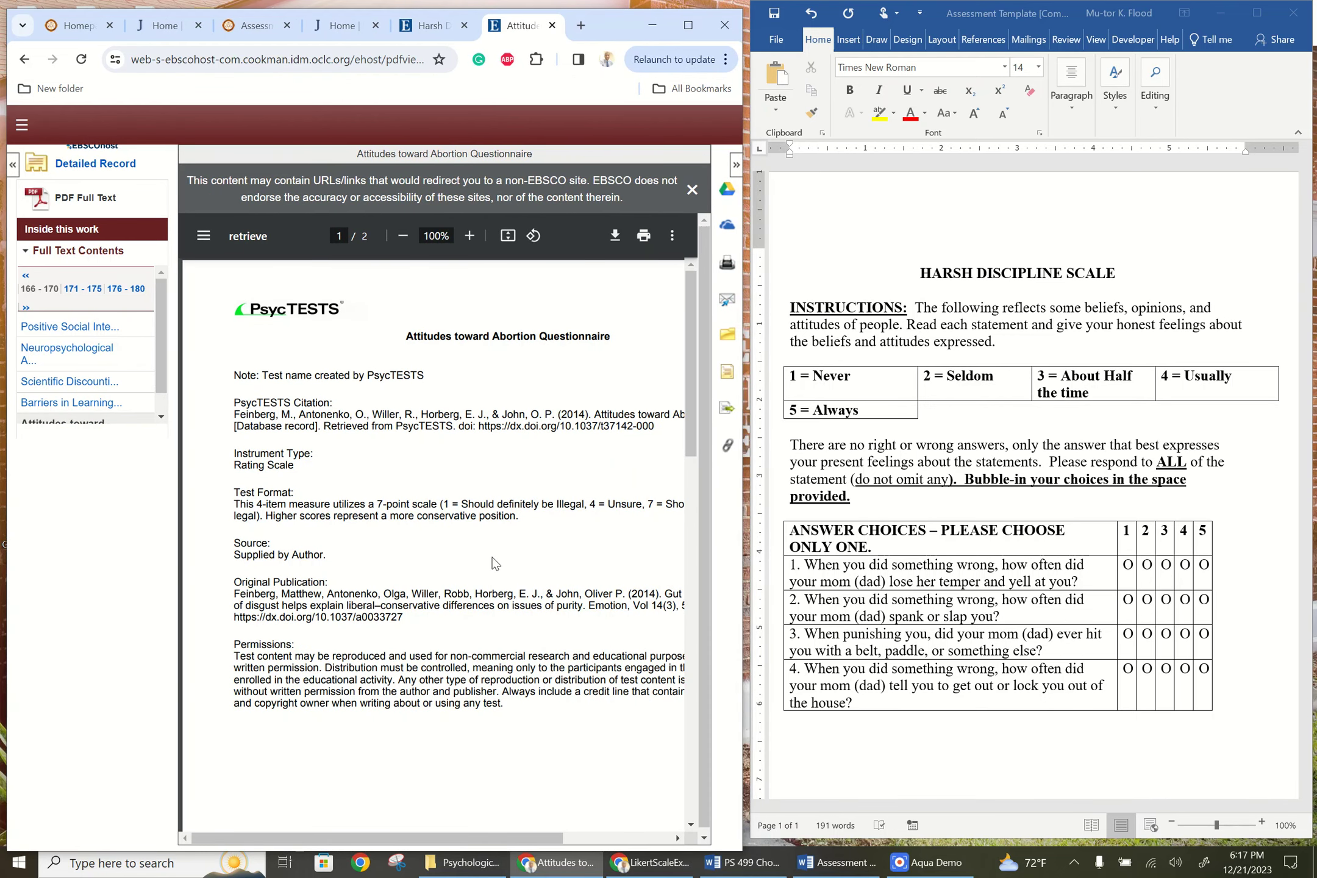
Set response option 1 in the response key to "Should definitely be illegal"
click(851, 374)
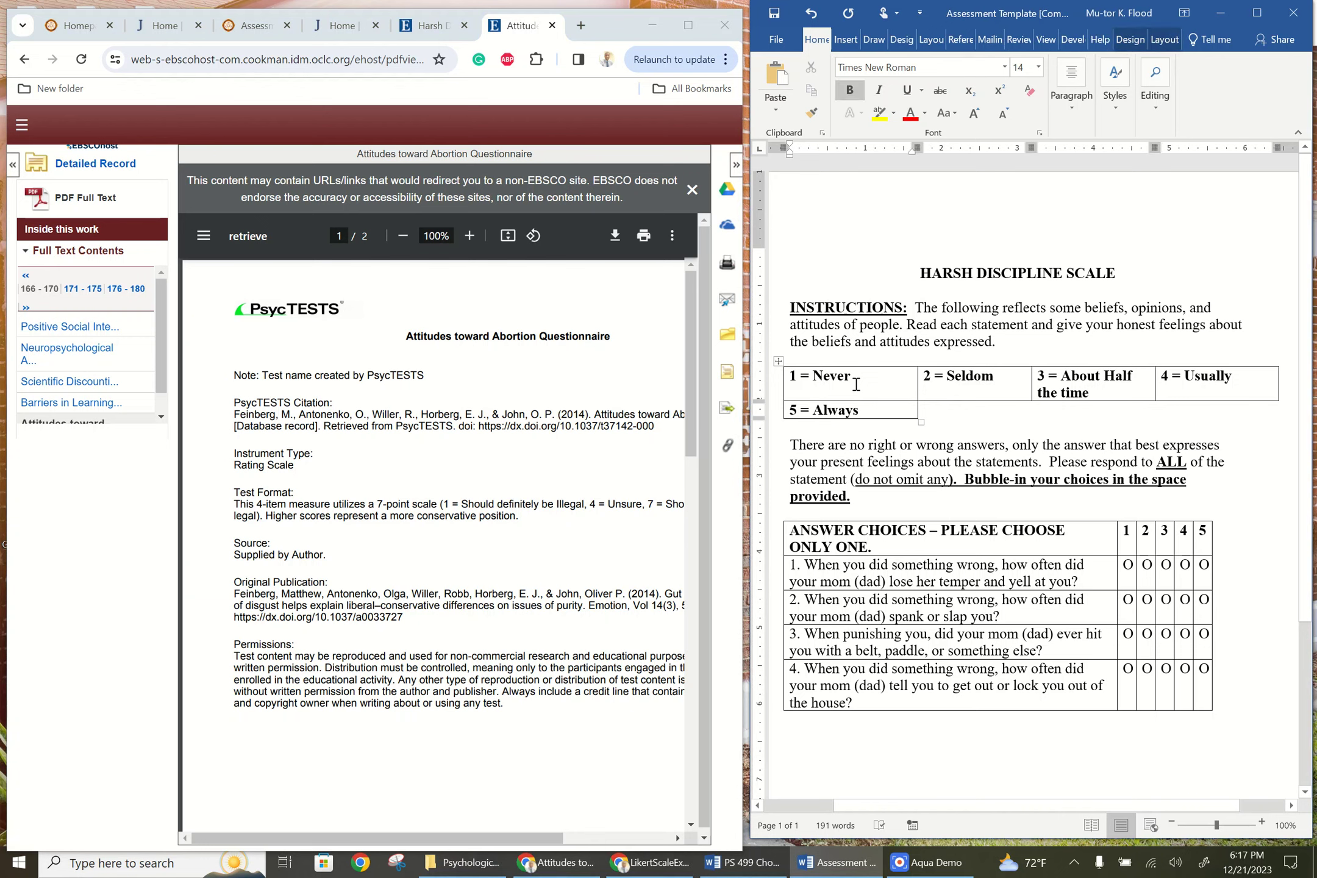
drag(996, 294, 916, 273)
drag(998, 342, 914, 308)
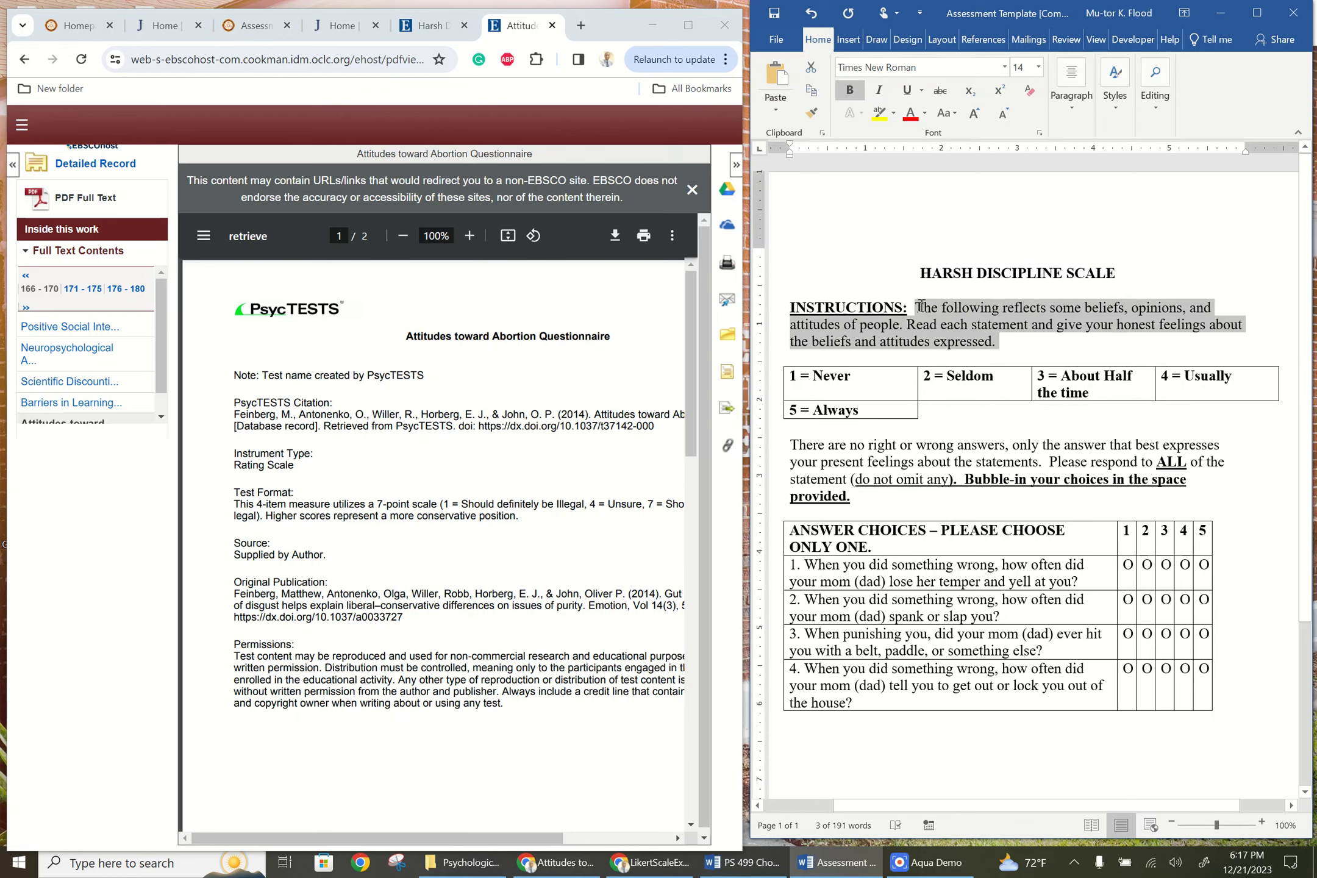
click(853, 375)
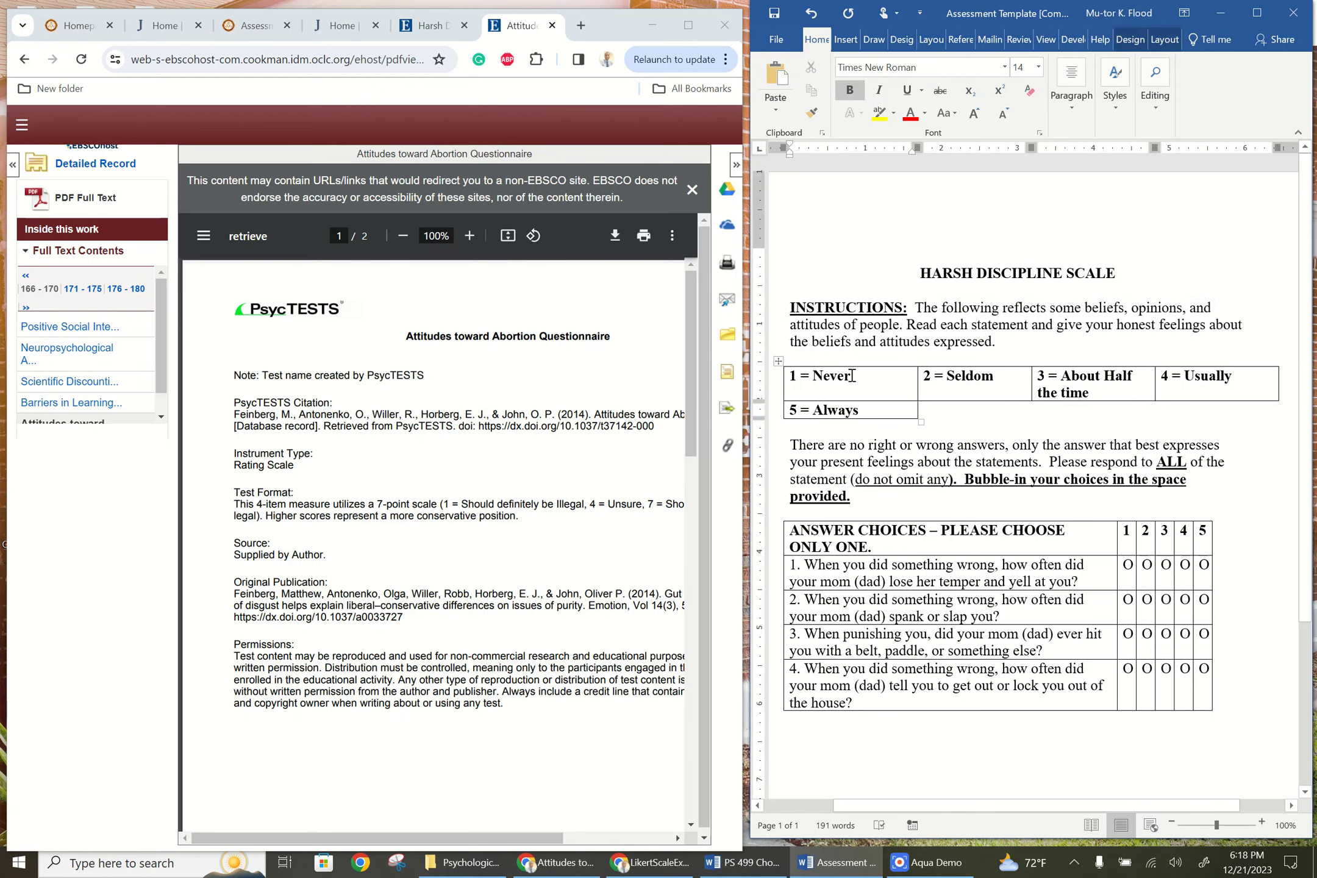
key(ctrl+BackSpace)
text(Should definite)
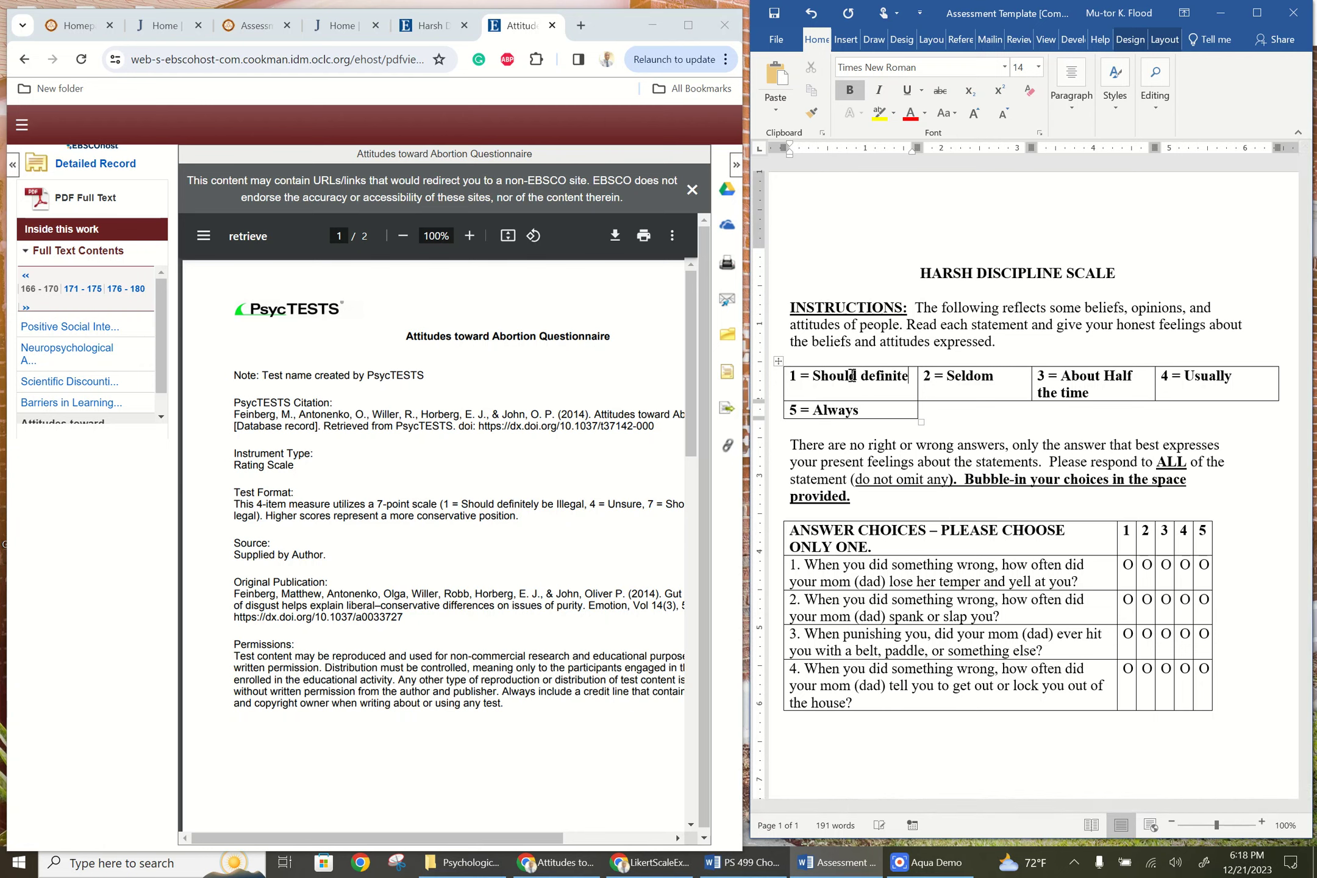
text(ly be illegl)
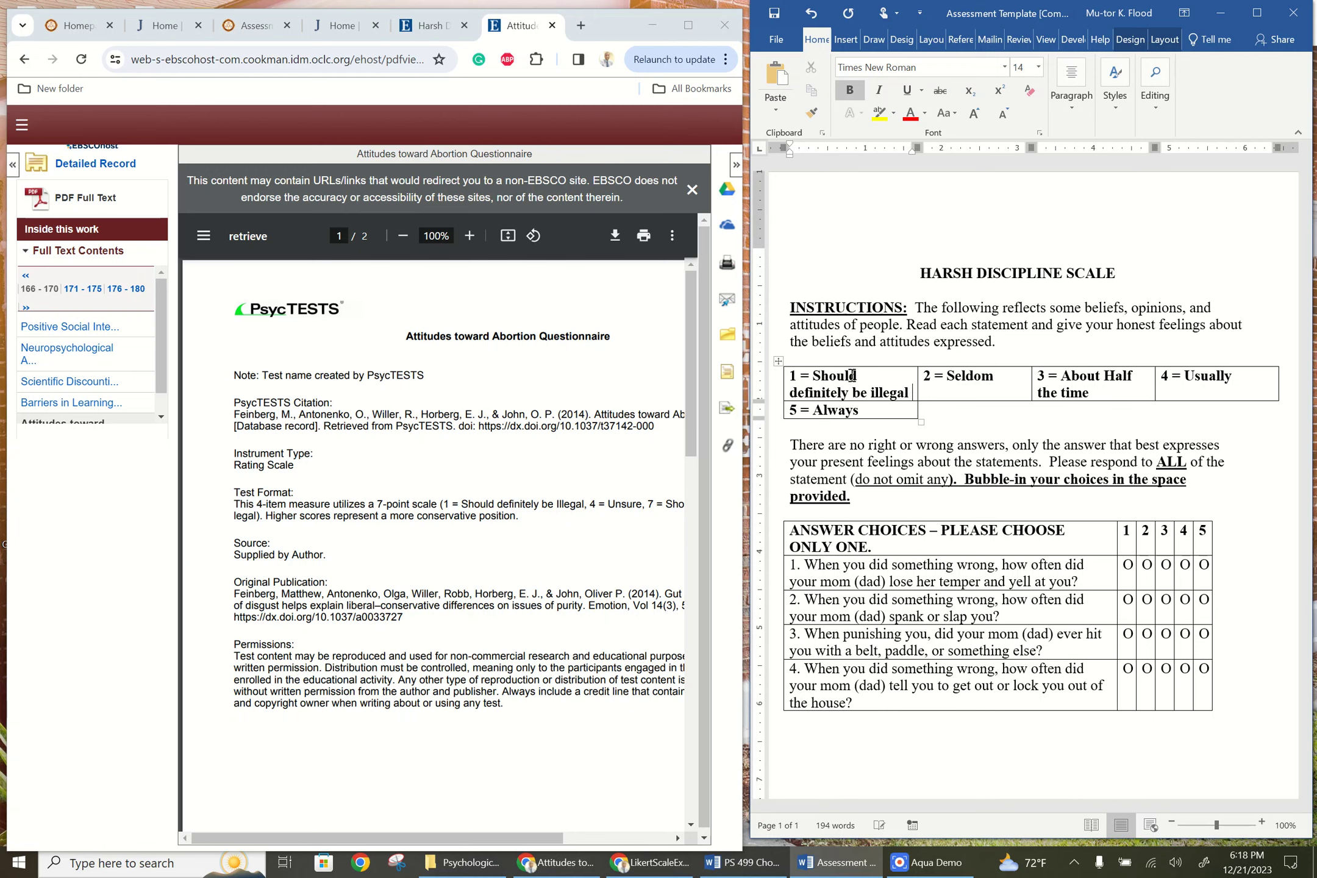
Clear the "2 = Seldom" cell in the response key table
click(994, 383)
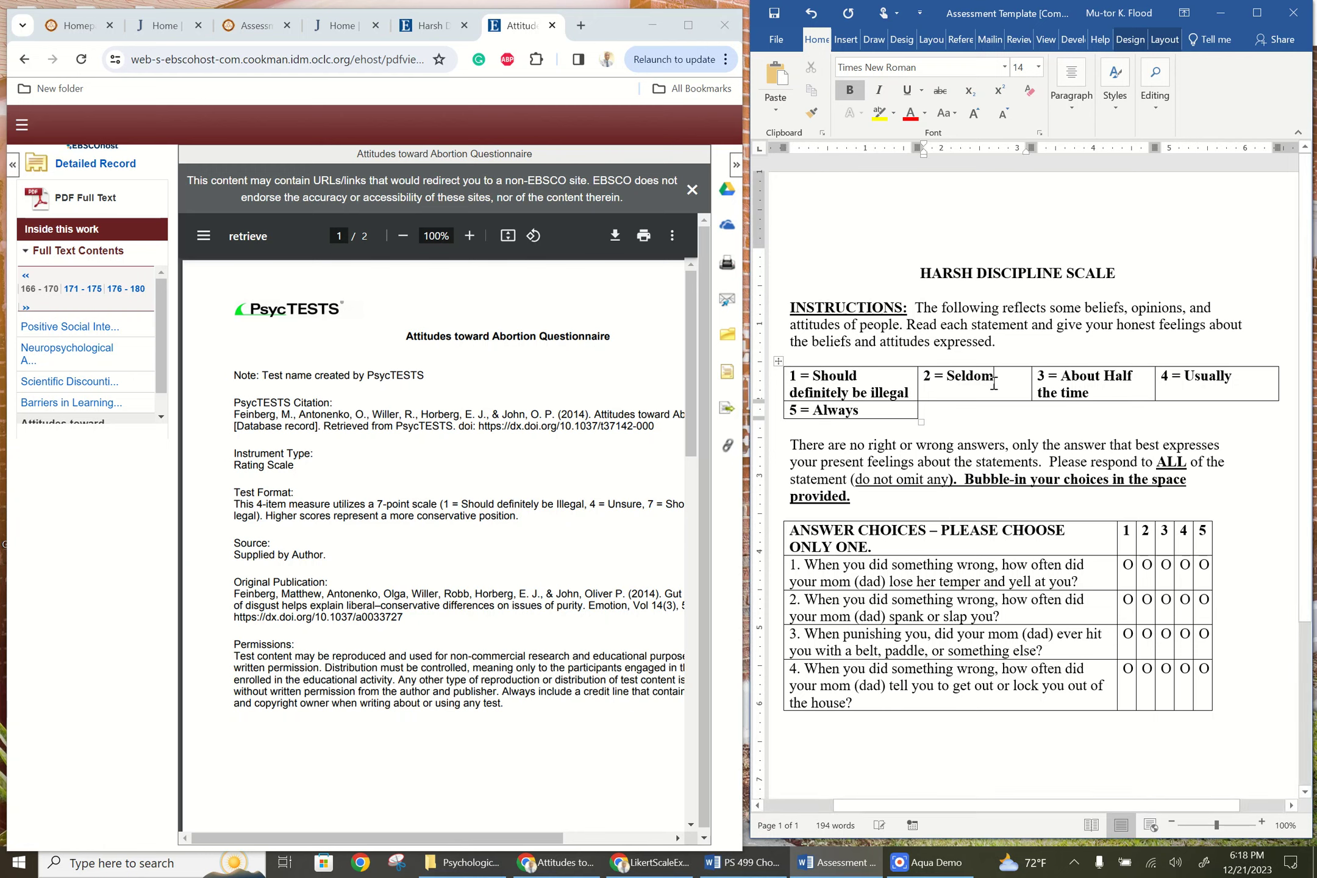
key(BackSpace)
key(BackSpace)
key(BackSpace)
key(BackSpace)
key(BackSpace)
key(BackSpace)
key(BackSpace)
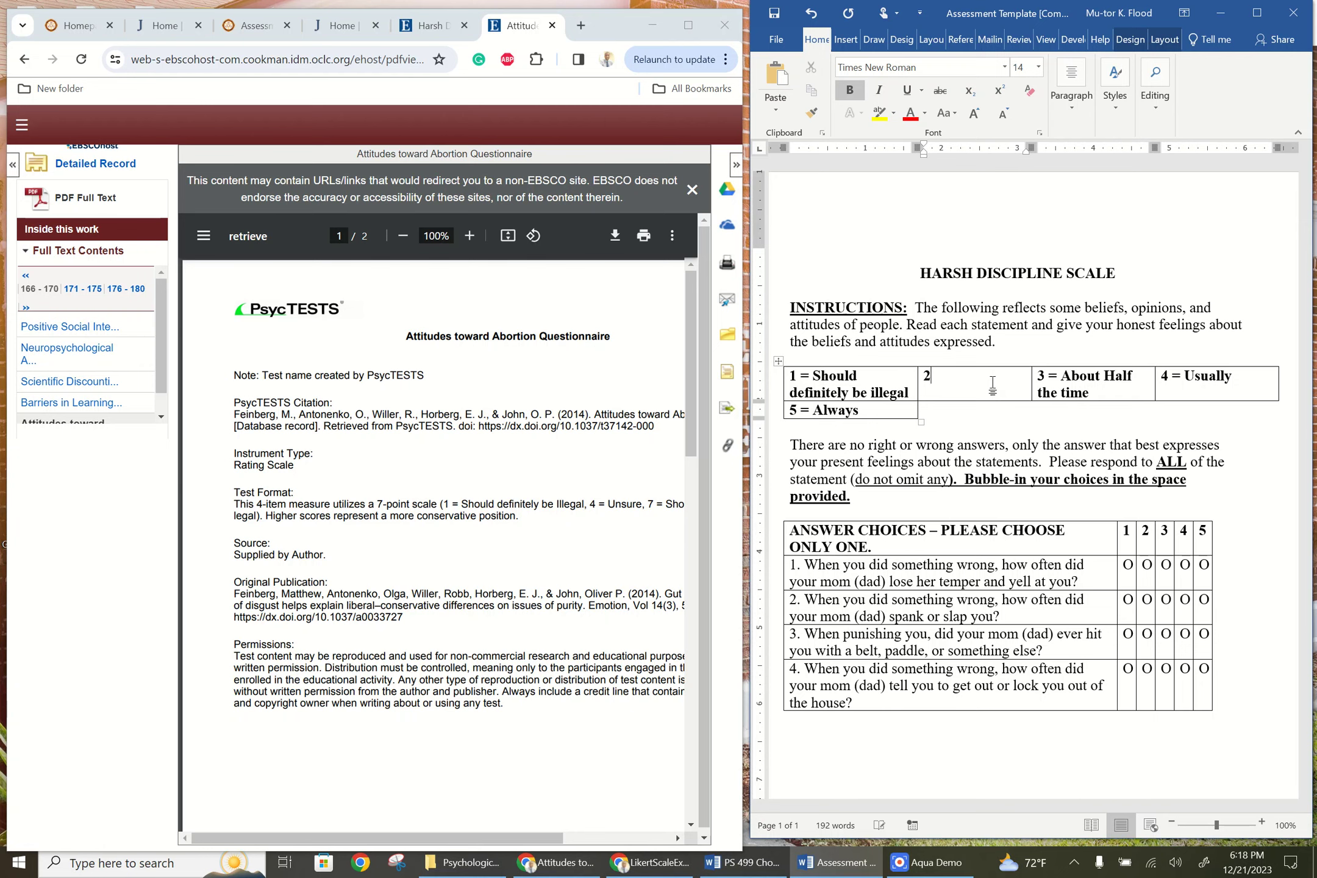
key(BackSpace)
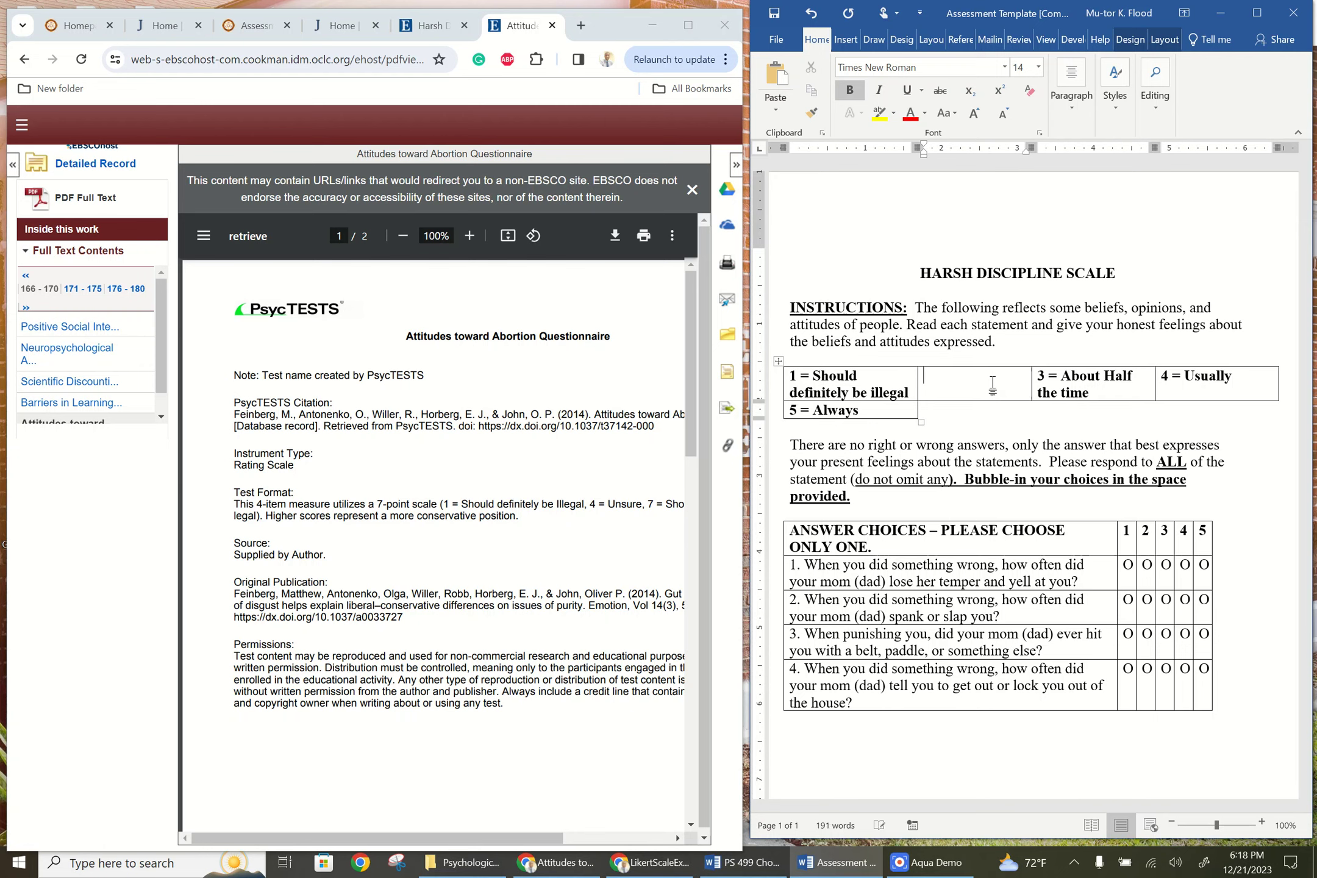
Clear the "3 = About Half the time" cell in the response key table
click(1100, 395)
key(BackSpace)
key(BackSpace)
key(BackSpace)
key(BackSpace)
key(BackSpace)
key(BackSpace)
key(BackSpace)
key(BackSpace)
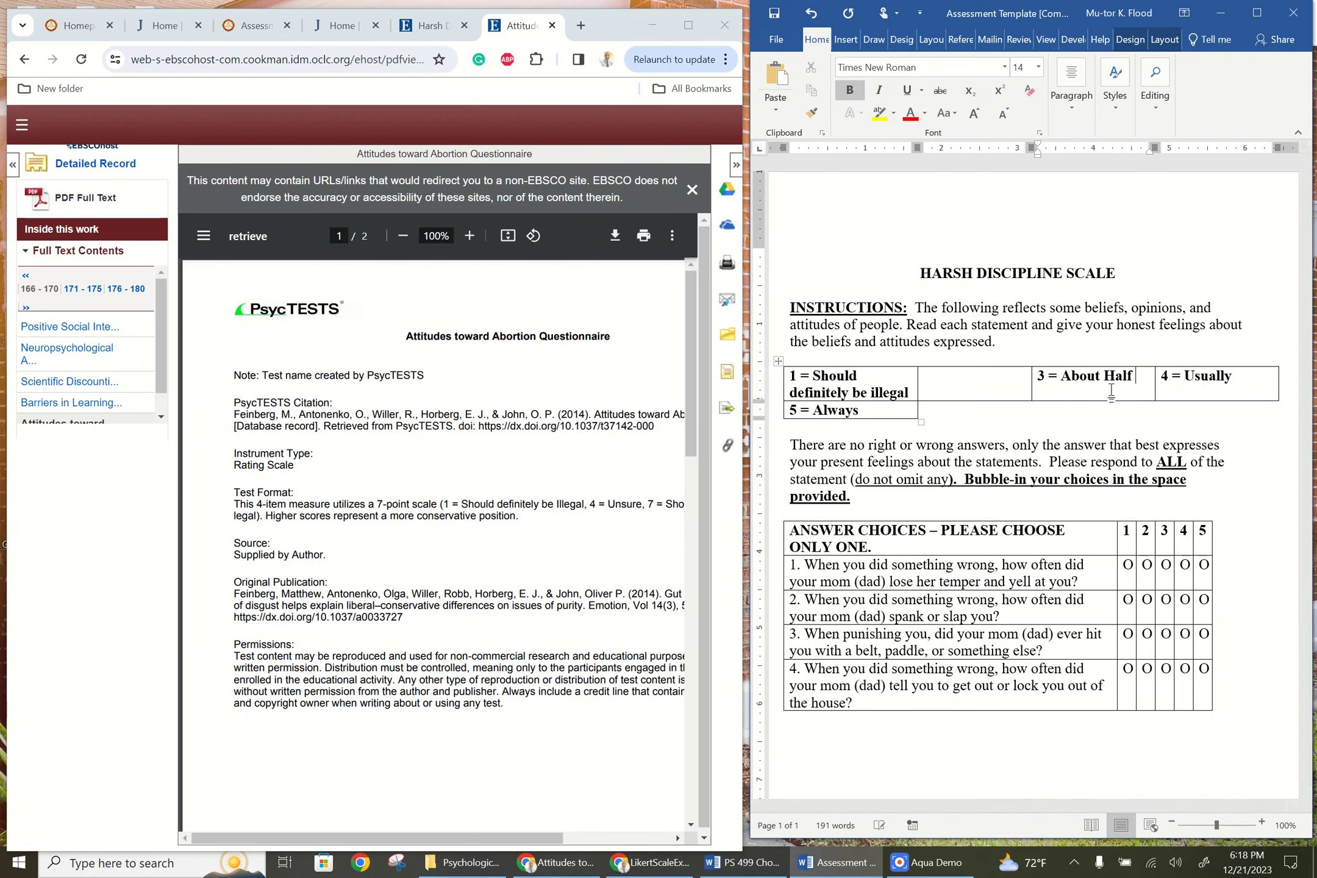
key(BackSpace)
key(BackSpace)
key(BackSpace)
key(BackSpace)
key(BackSpace)
key(BackSpace)
key(BackSpace)
key(BackSpace)
Change the label of response option 4 in the response key table to "Unsure"
click(1238, 379)
key(BackSpace)
key(BackSpace)
key(BackSpace)
key(BackSpace)
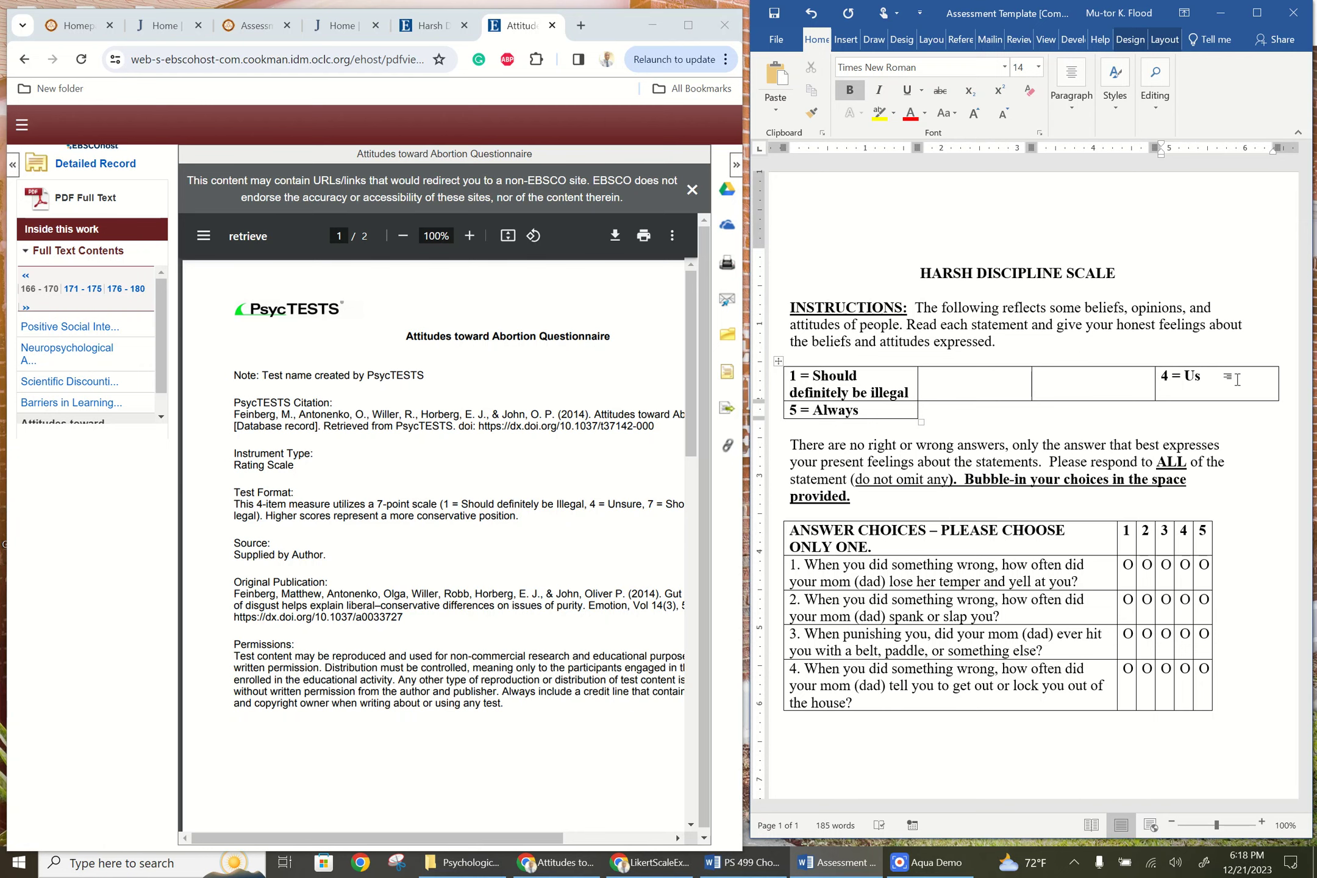
key(BackSpace)
key(BackSpace)
text(nsure)
Check the 7-point scale wording in the questionnaire PDF and replace the "Always" label in the response key with "Should definitely be legal"
drag(433, 845, 517, 844)
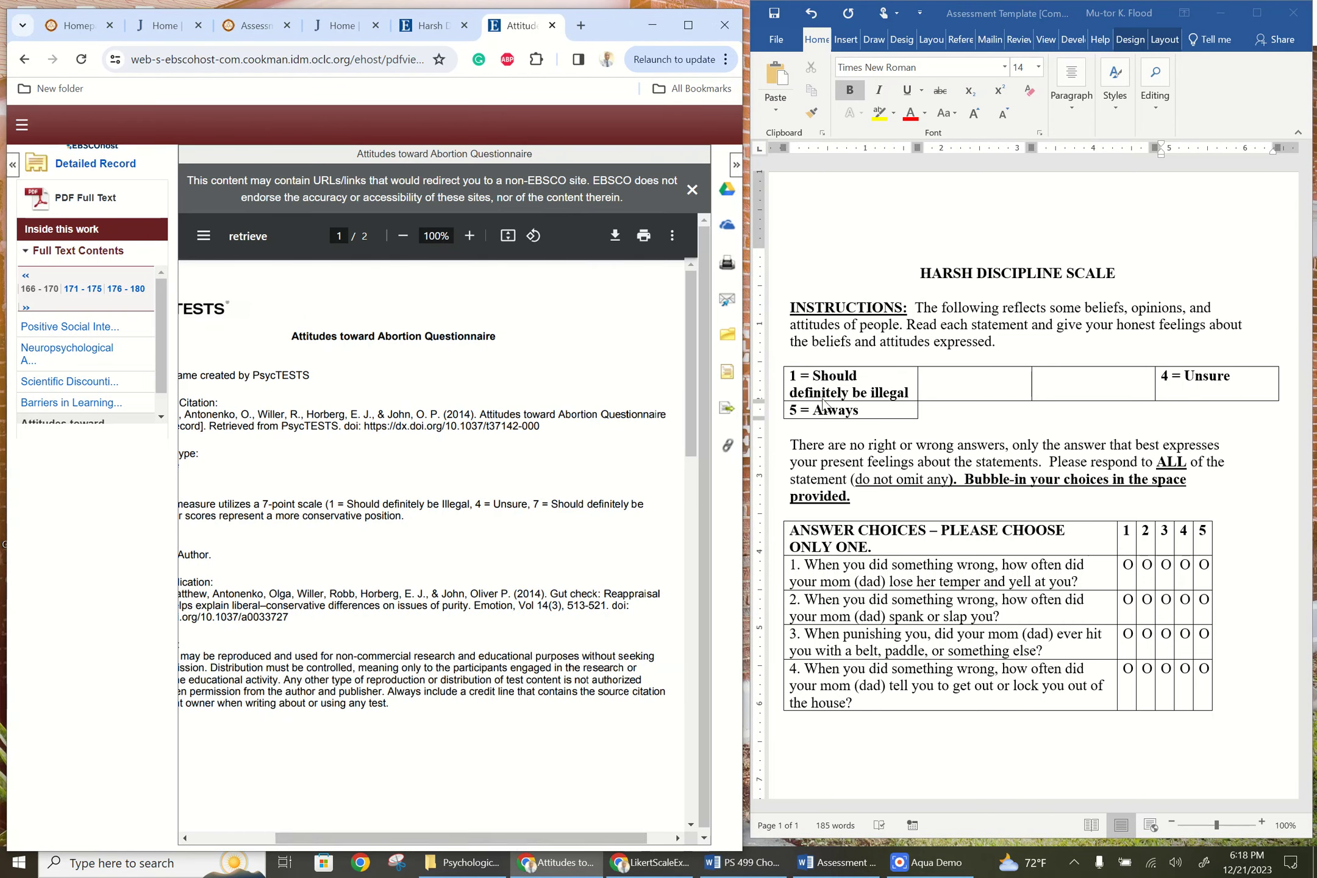
drag(467, 841, 363, 836)
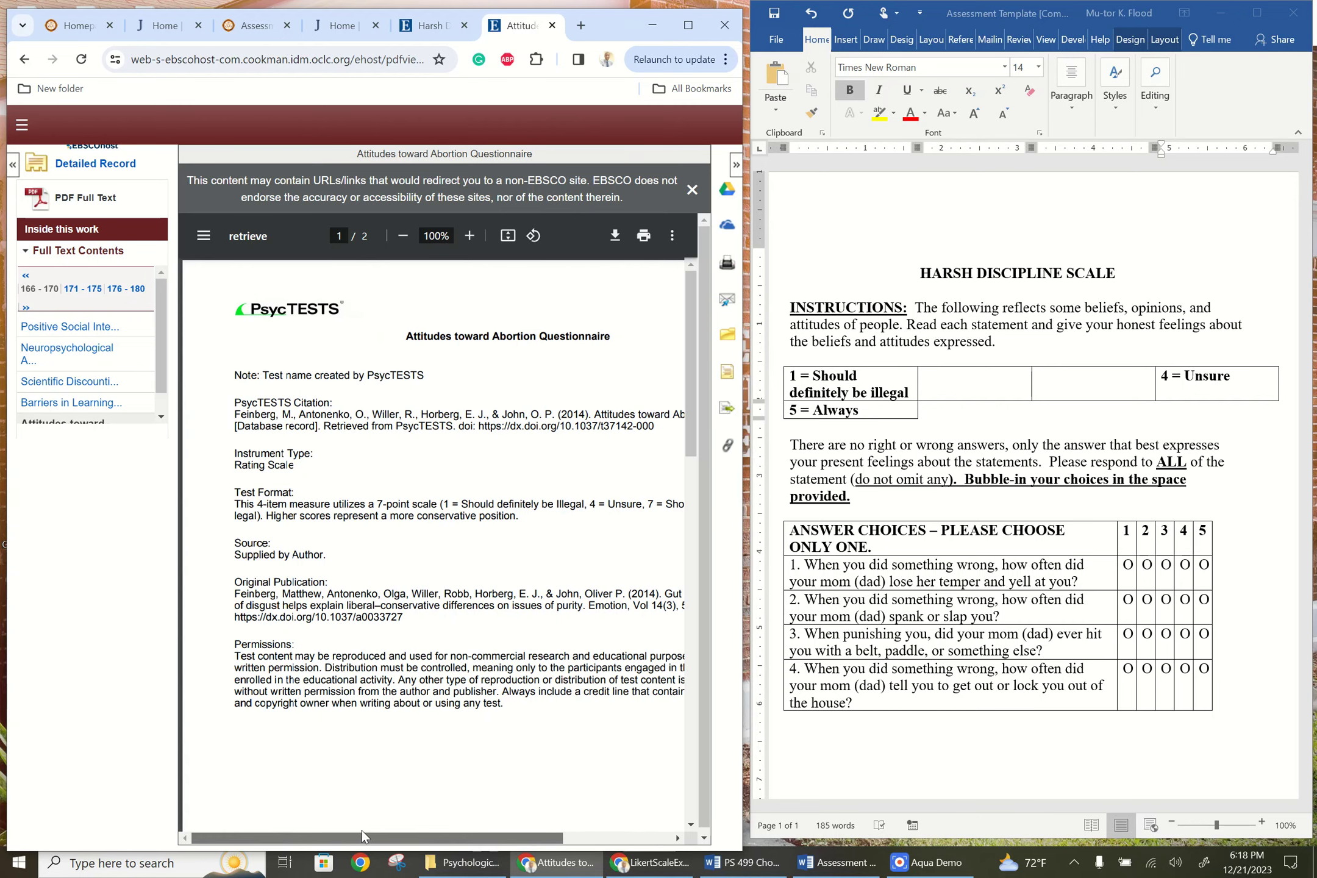
click(869, 420)
click(863, 409)
key(BackSpace)
key(BackSpace)
key(BackSpace)
key(BackSpace)
key(BackSpace)
key(BackSpace)
text(So)
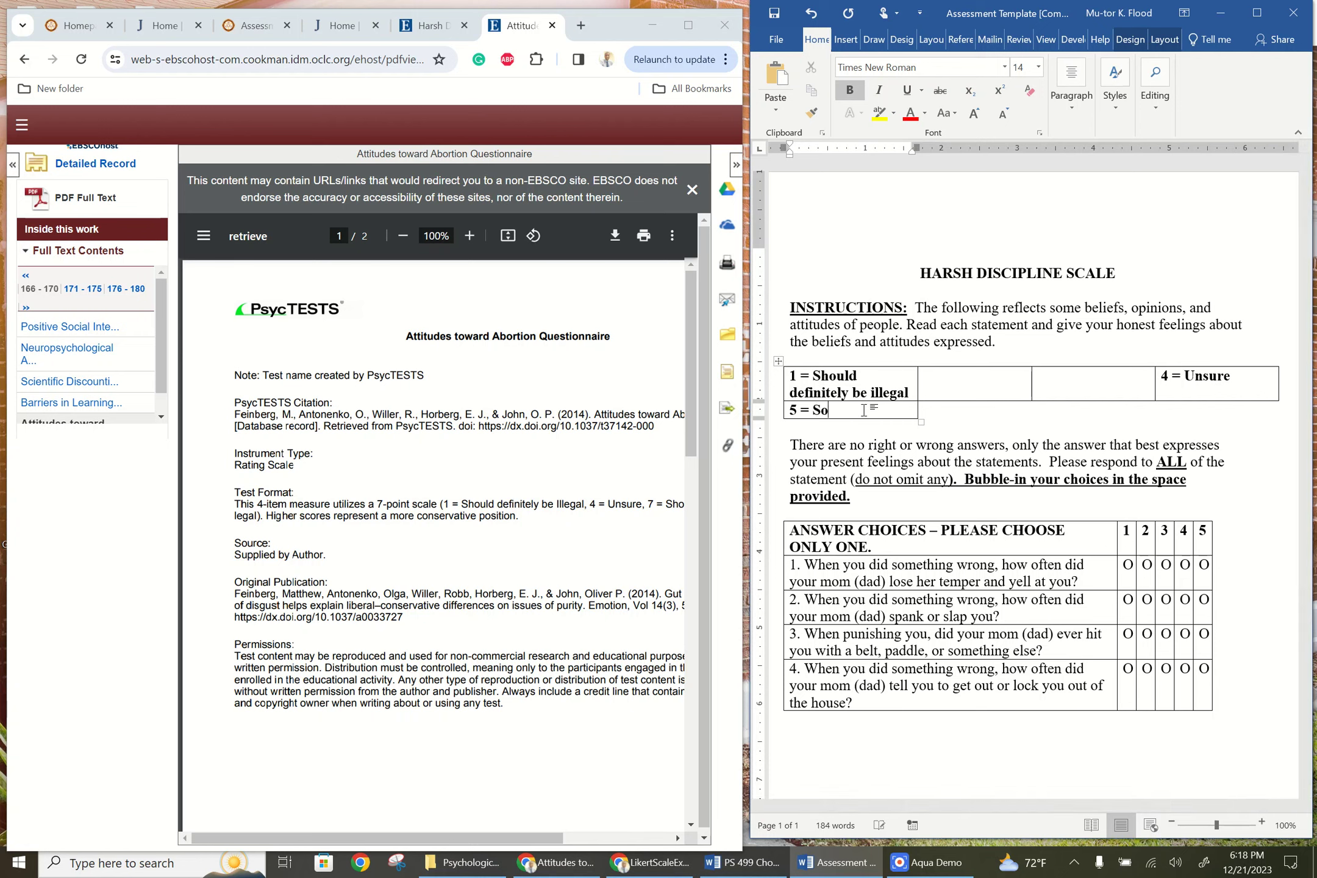
key(BackSpace)
text(houd )
text(d defin)
text(ielty)
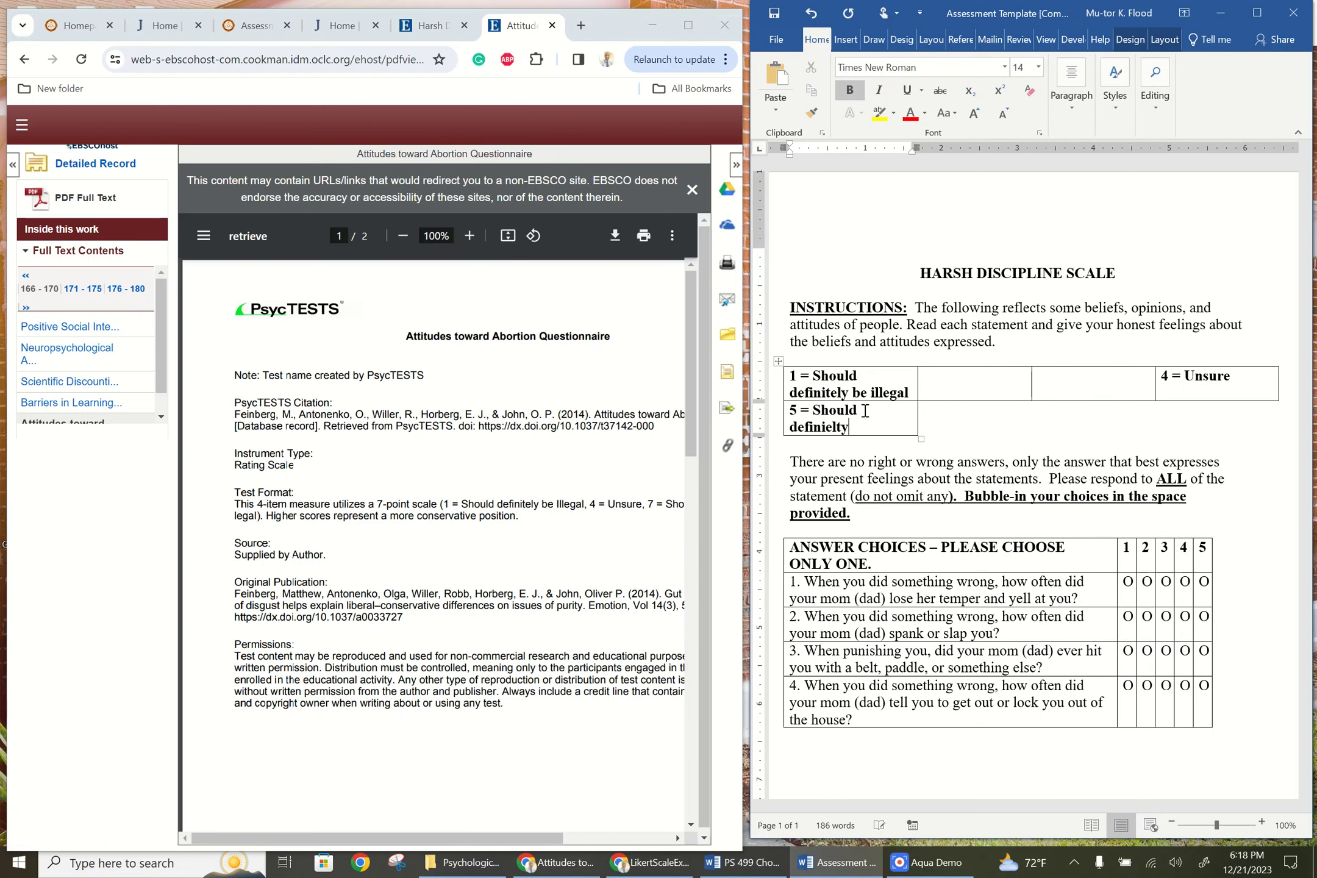
key(BackSpace)
key(BackSpace)
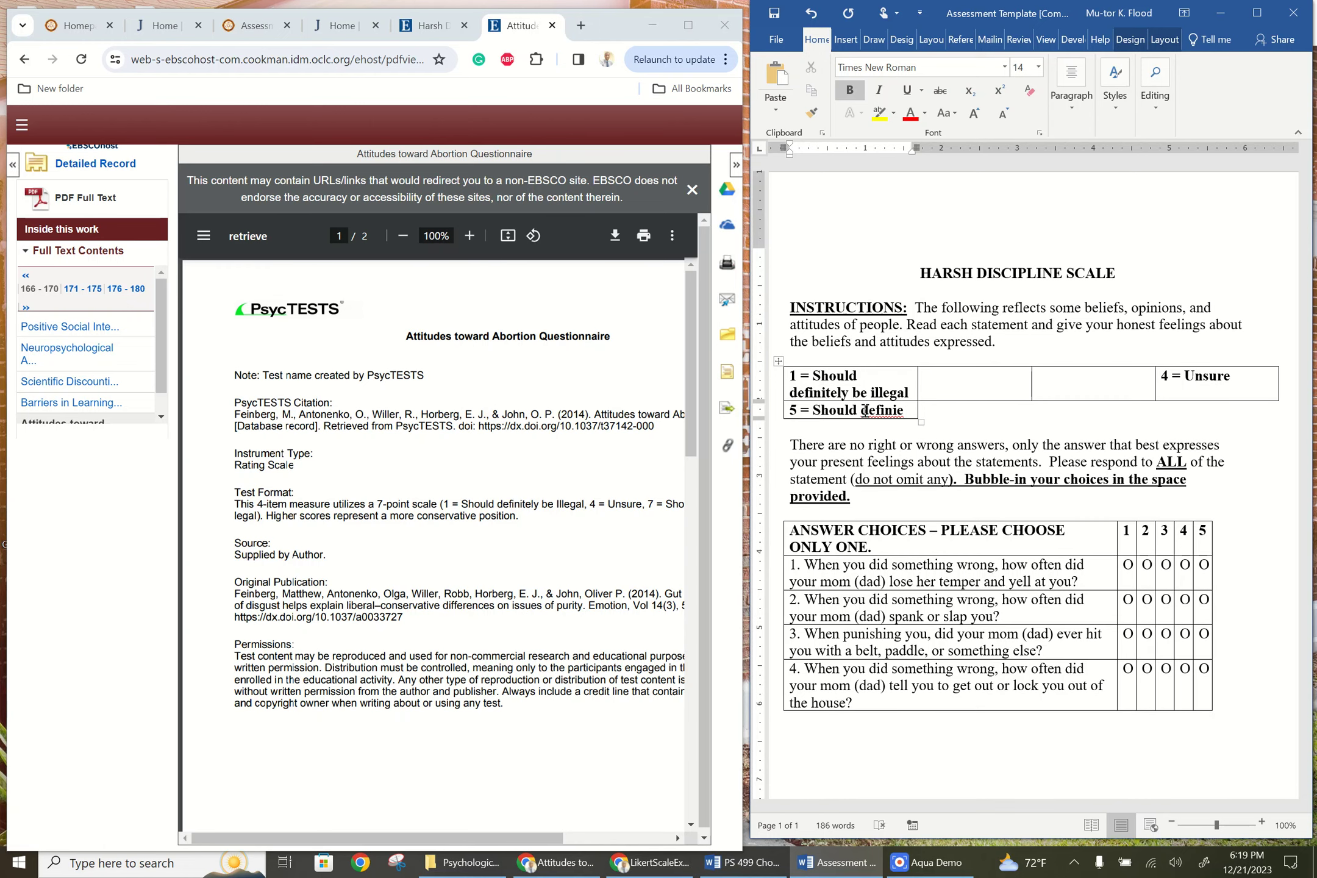
text(tely be)
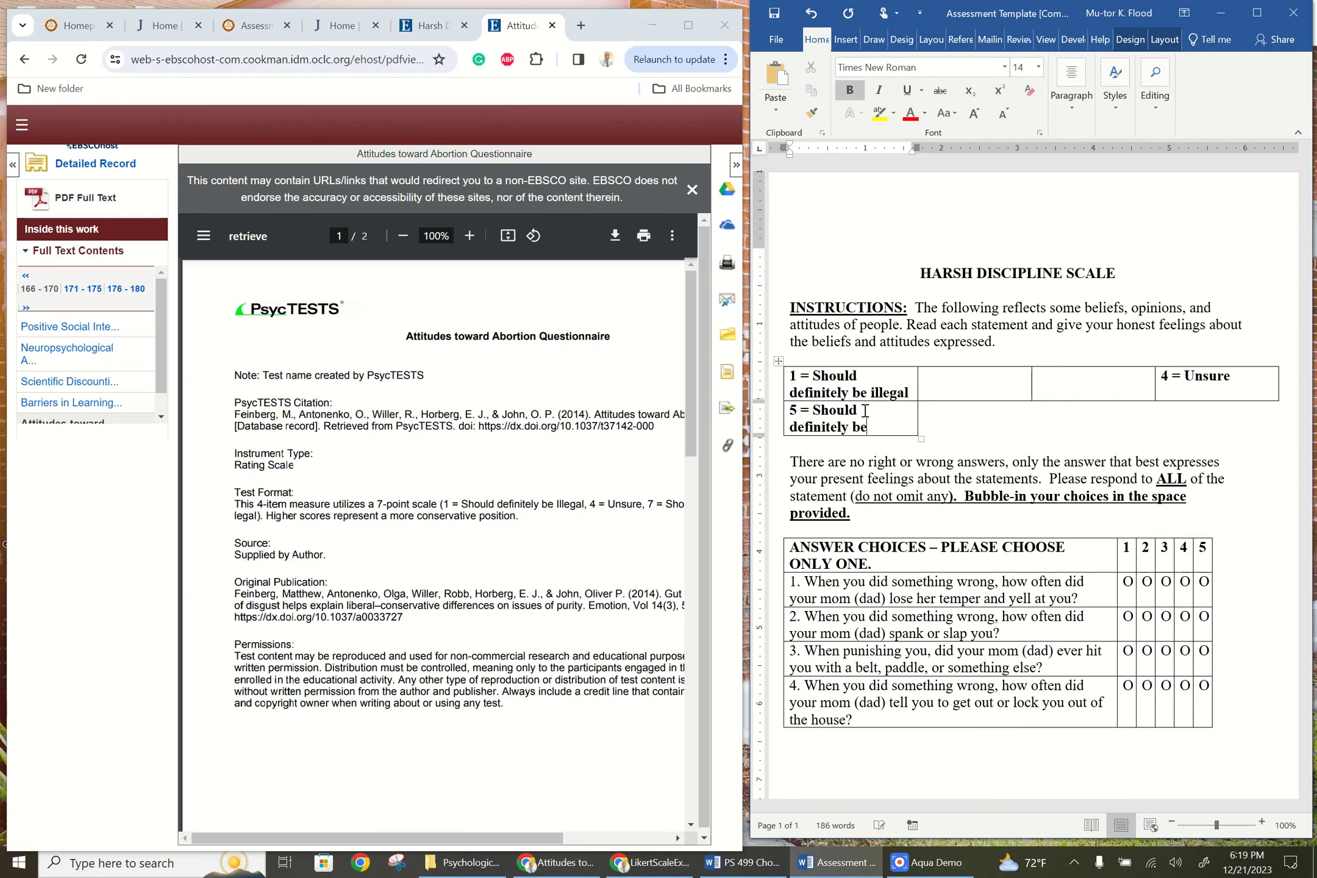
text( legal)
Renumber the "Should definitely be legal" response option as 7
click(797, 409)
key(BackSpace)
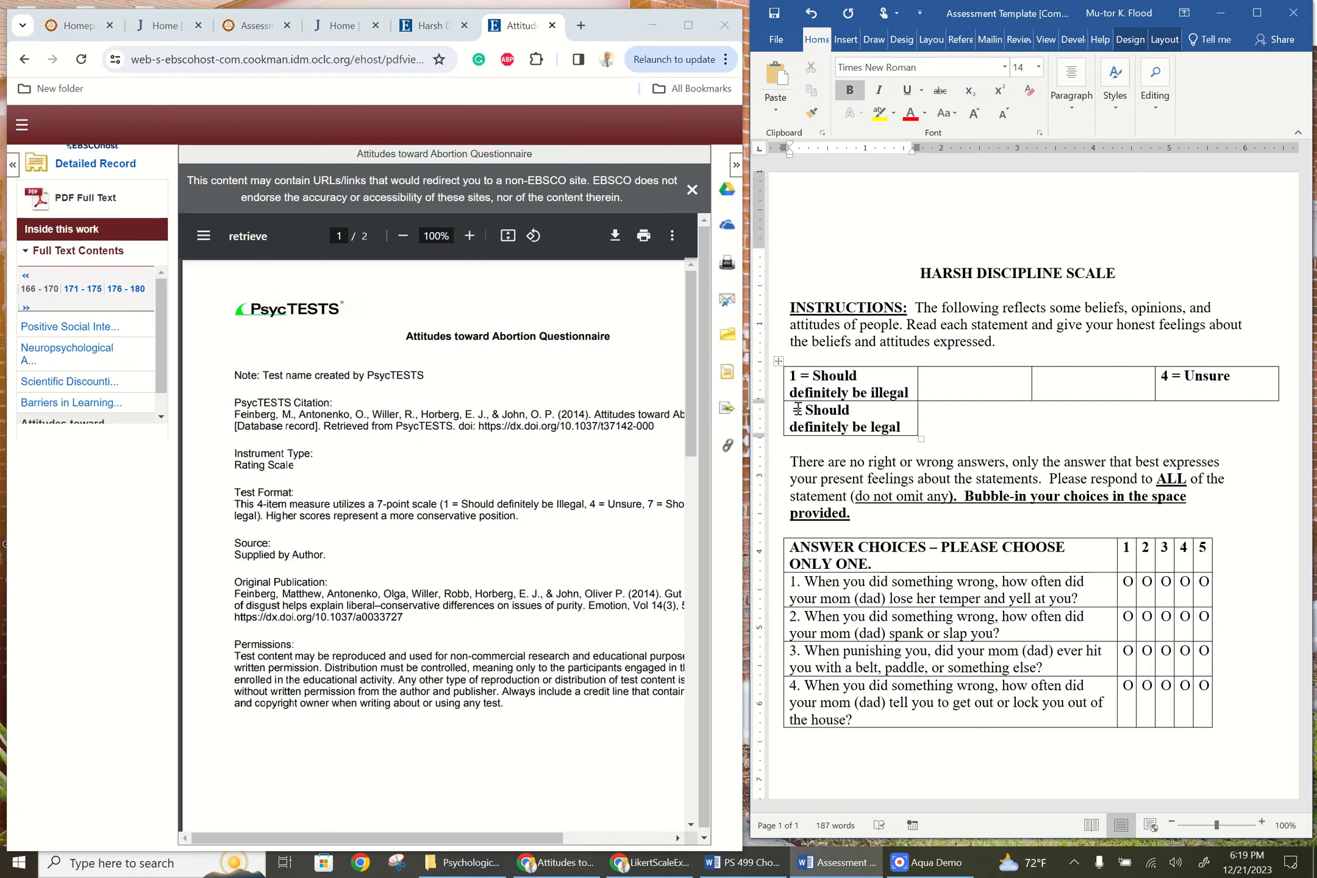
text(7)
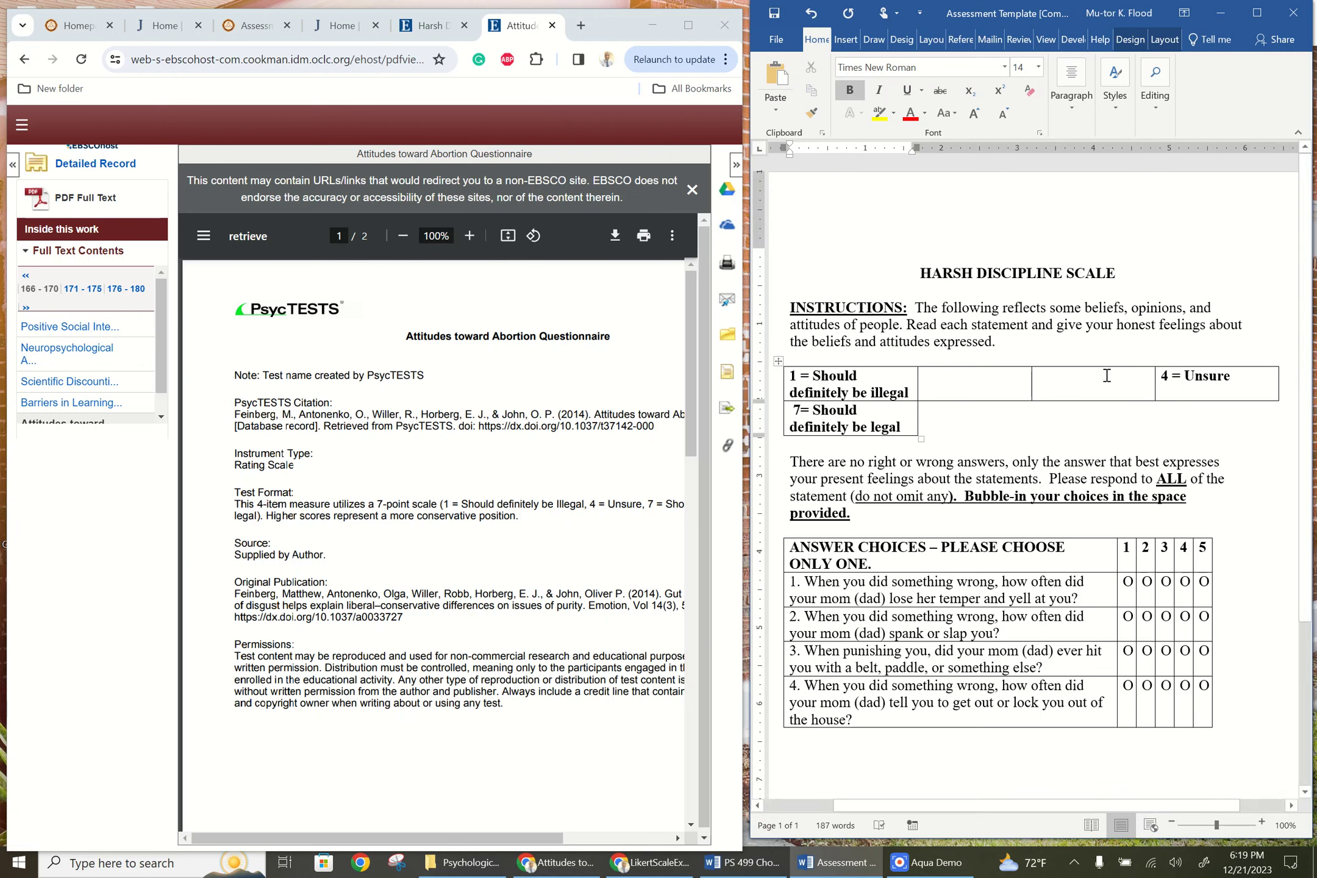
Look through the Likert Scale Examples for Surveys PDF in Chrome for labels suited to the empty response options, including the seven-point scales
click(942, 376)
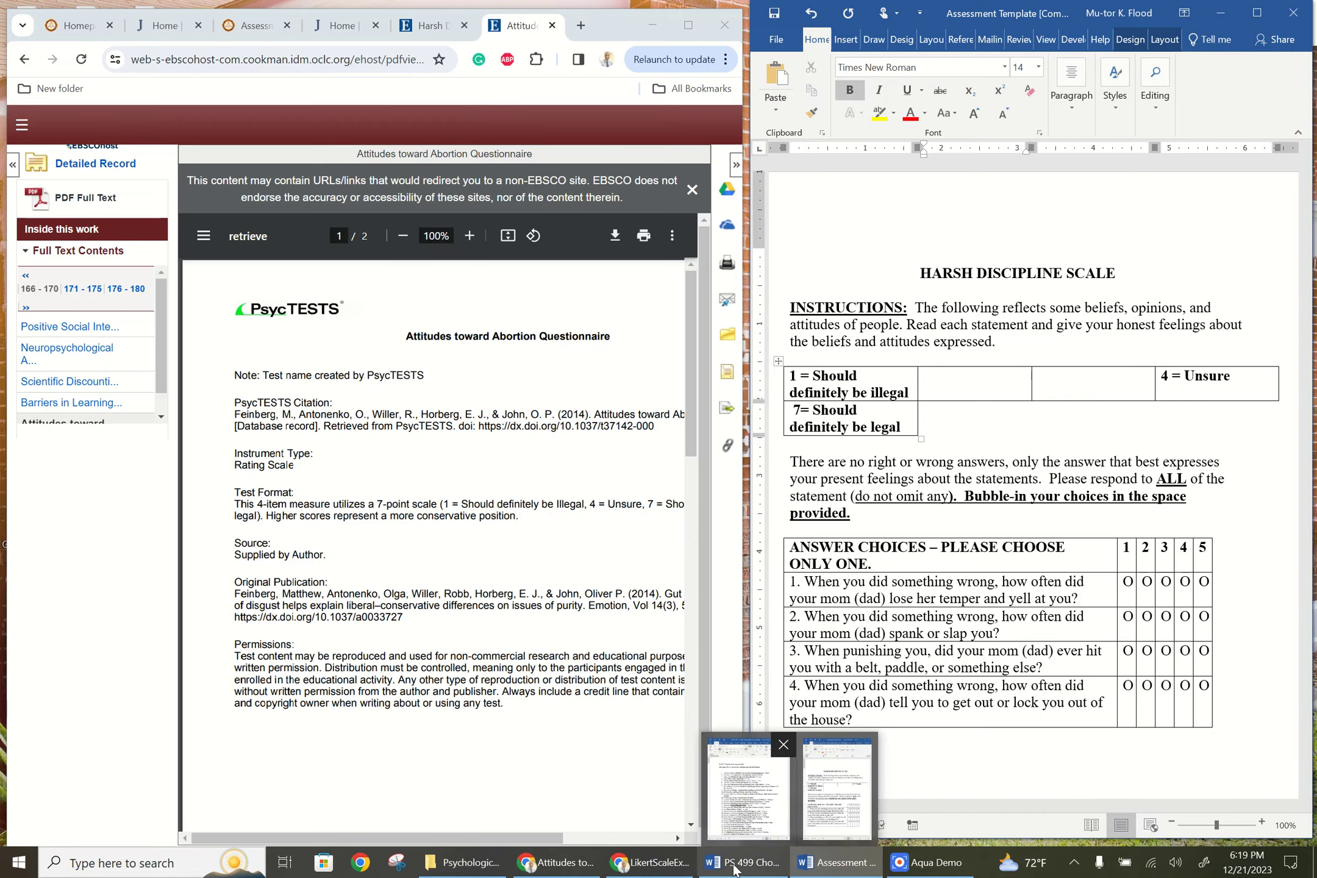
click(654, 865)
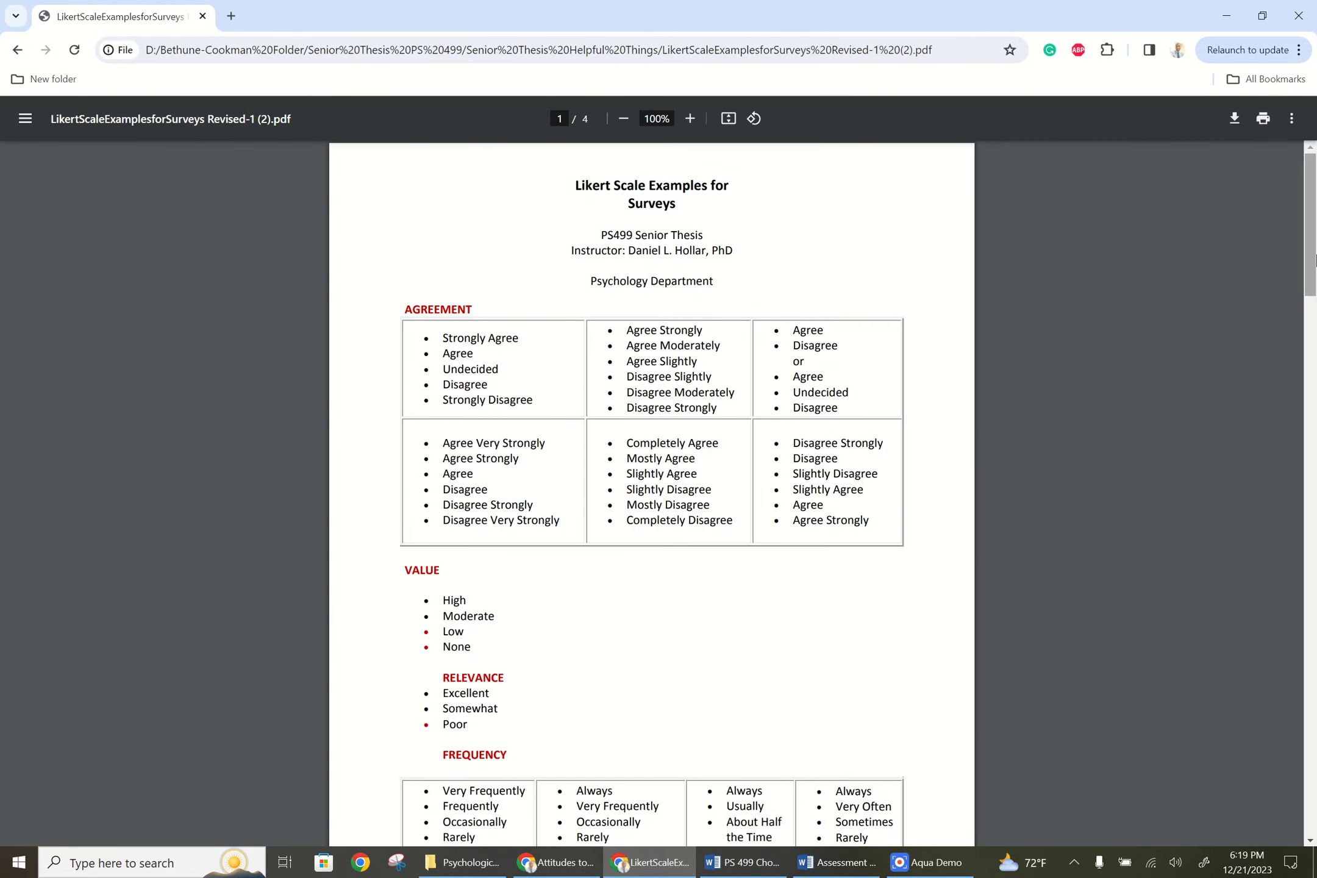
drag(1306, 226, 1312, 305)
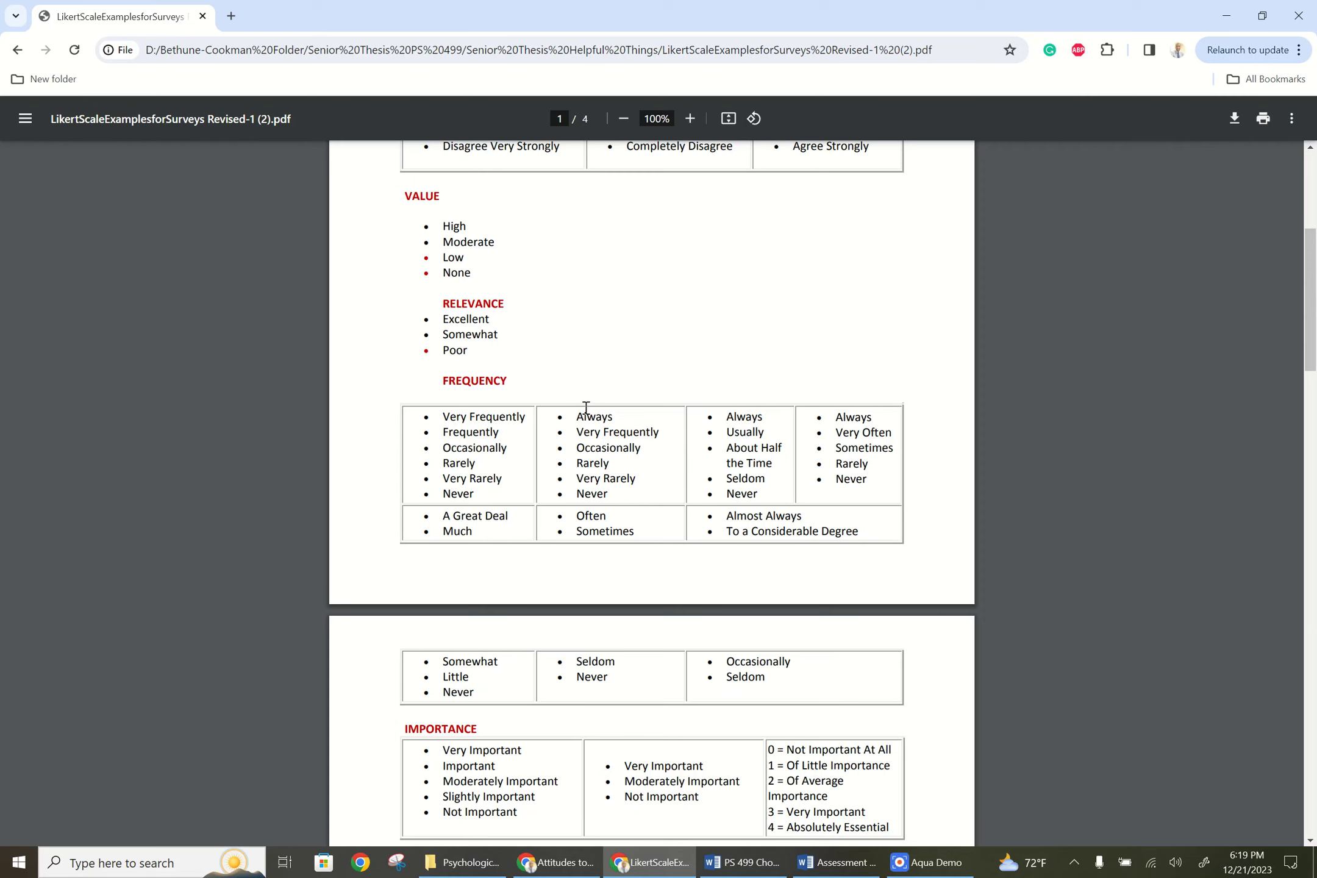
drag(1307, 286, 1253, 677)
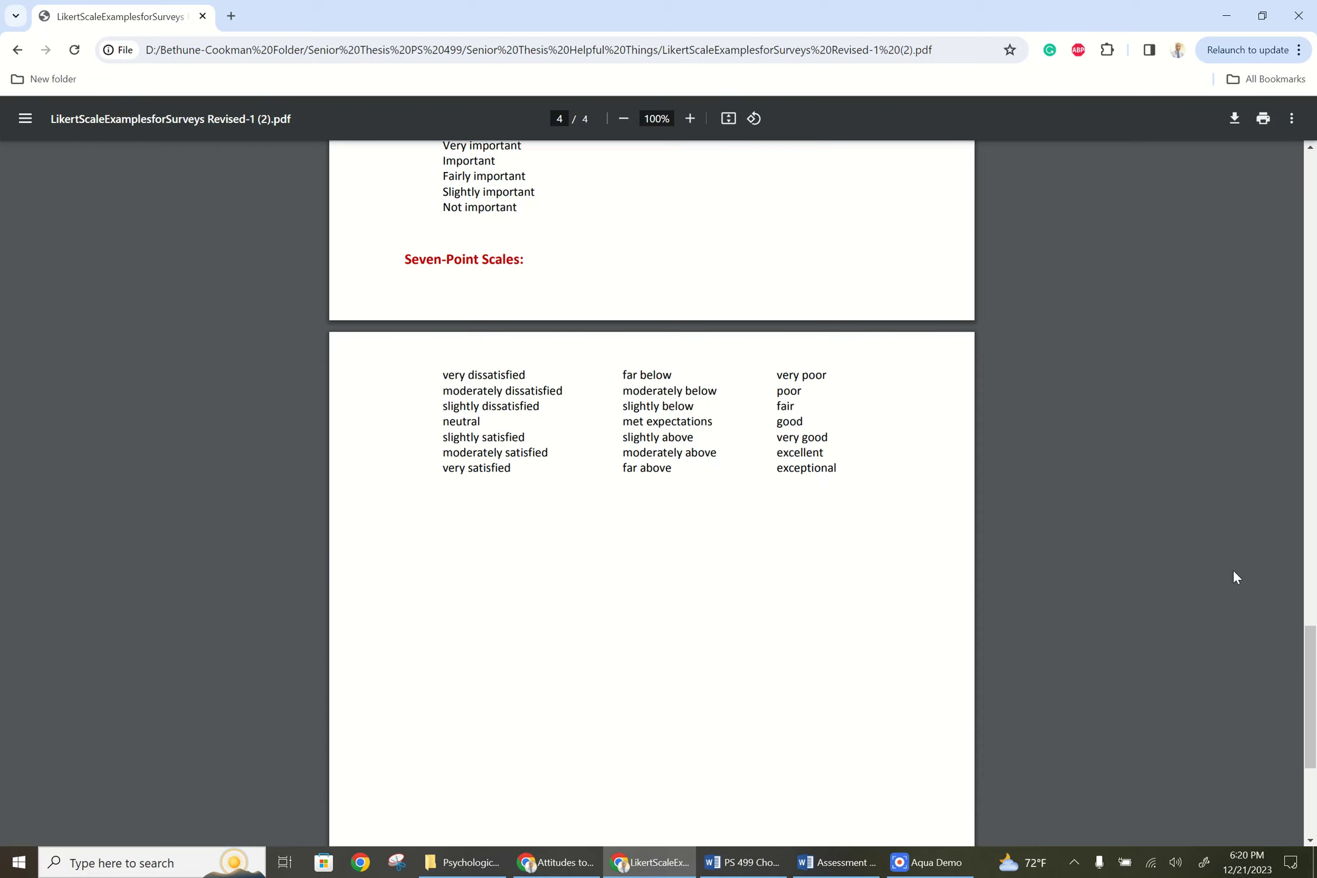
drag(1305, 662, 1291, 416)
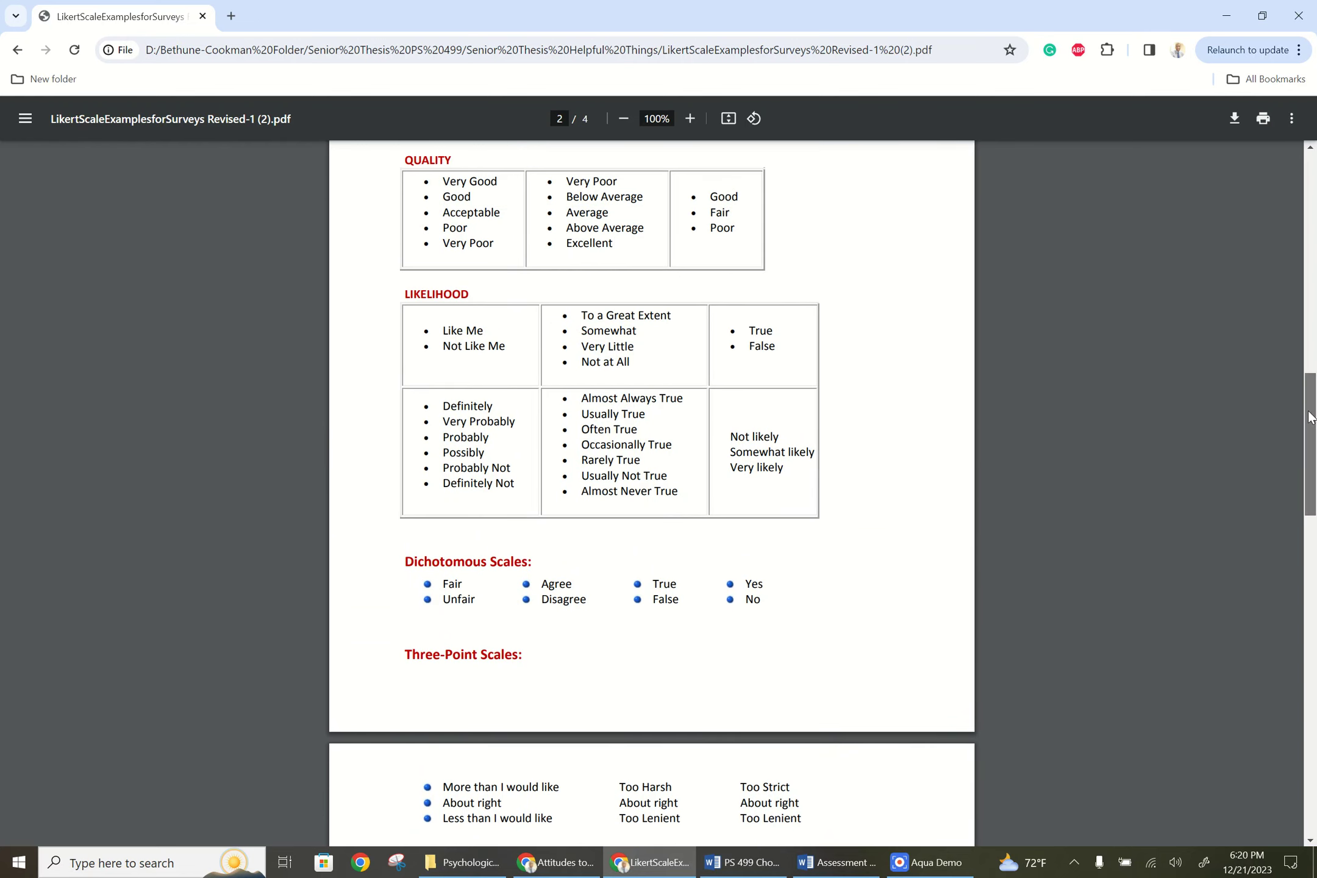
drag(1315, 412, 1306, 334)
scroll(1306, 335, up, 1)
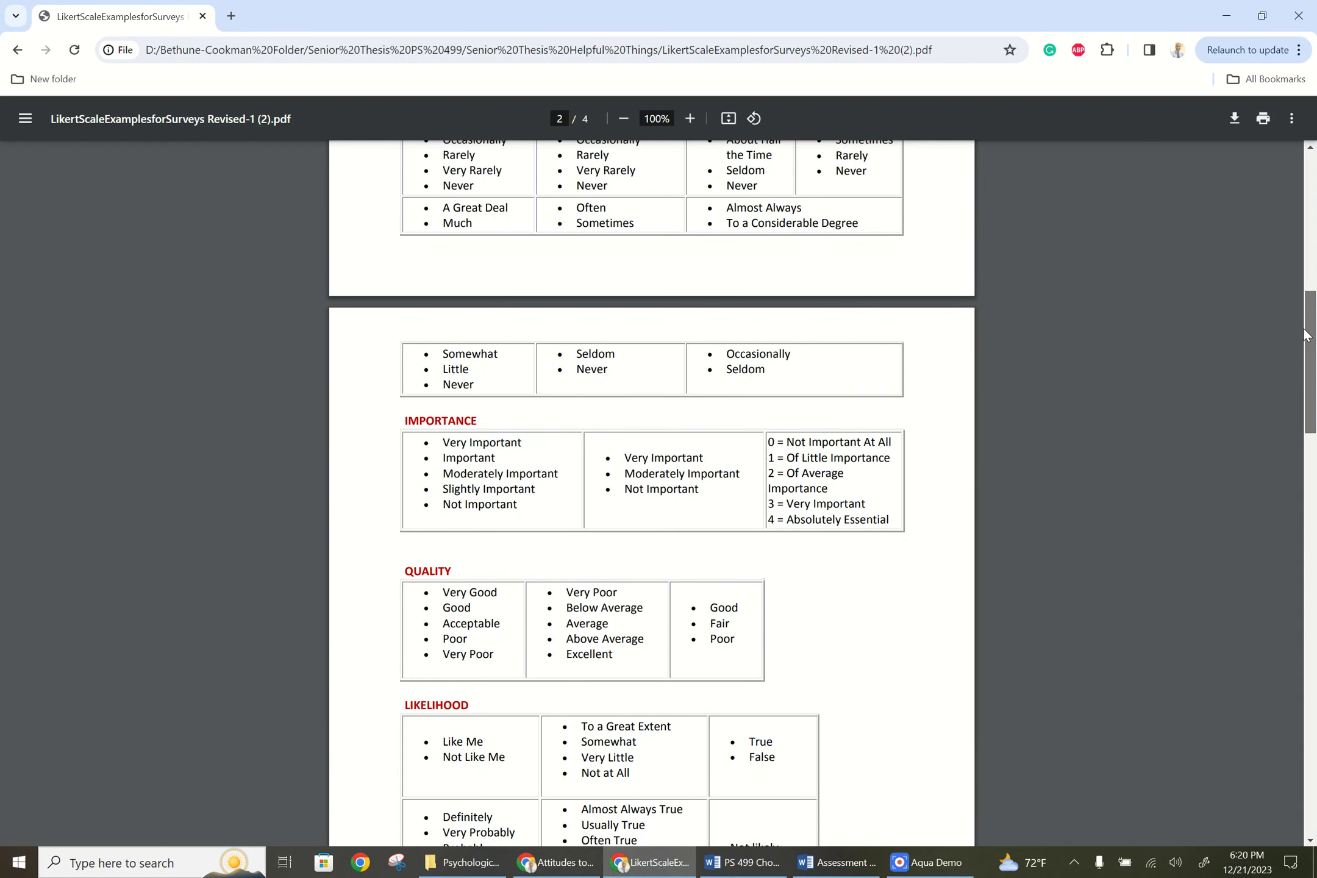
drag(1306, 334, 1305, 307)
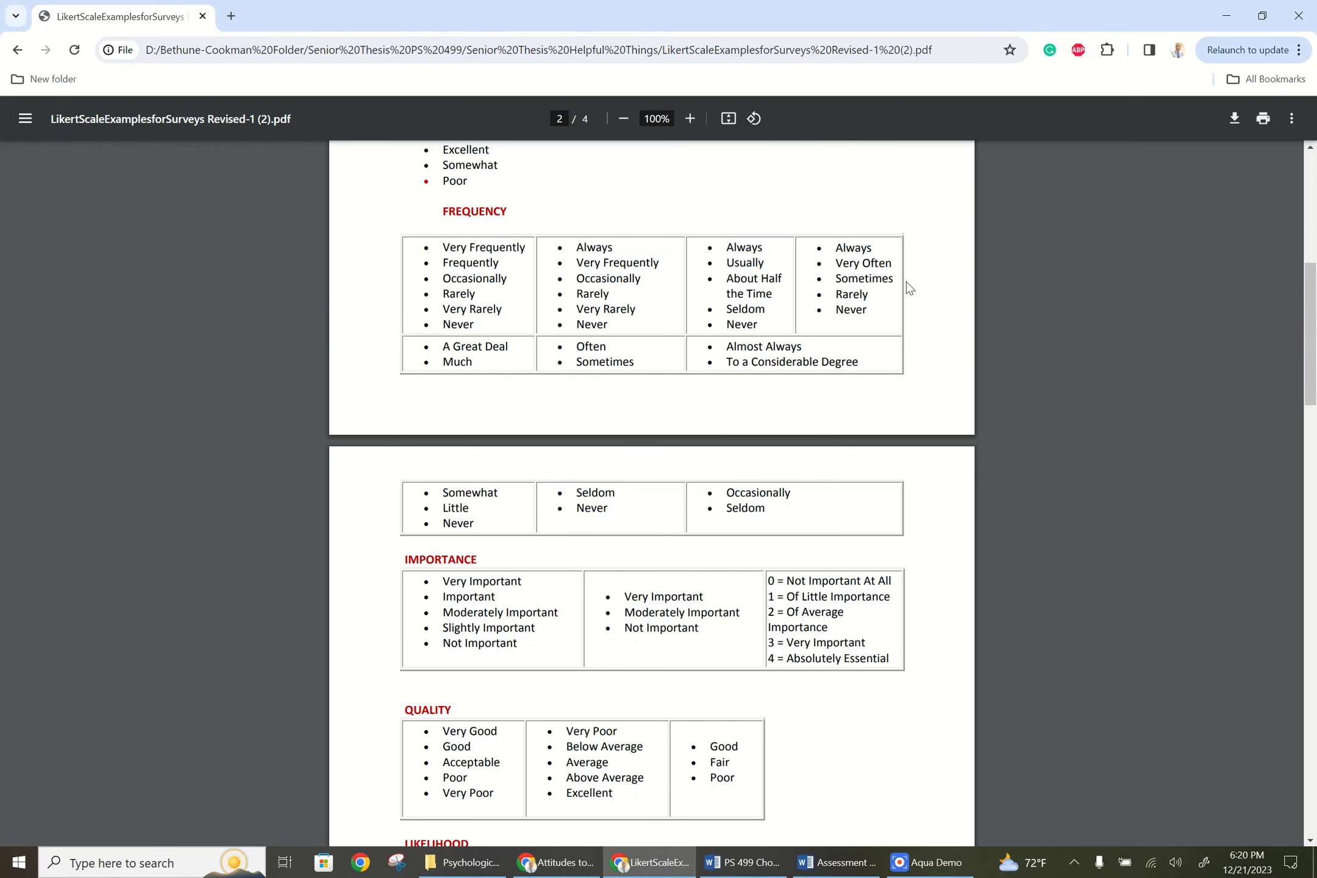
Show the Likert scale examples beside the Word assessment template, examine the first Frequency scale from Very Frequently to Never, and return to the template
click(1262, 16)
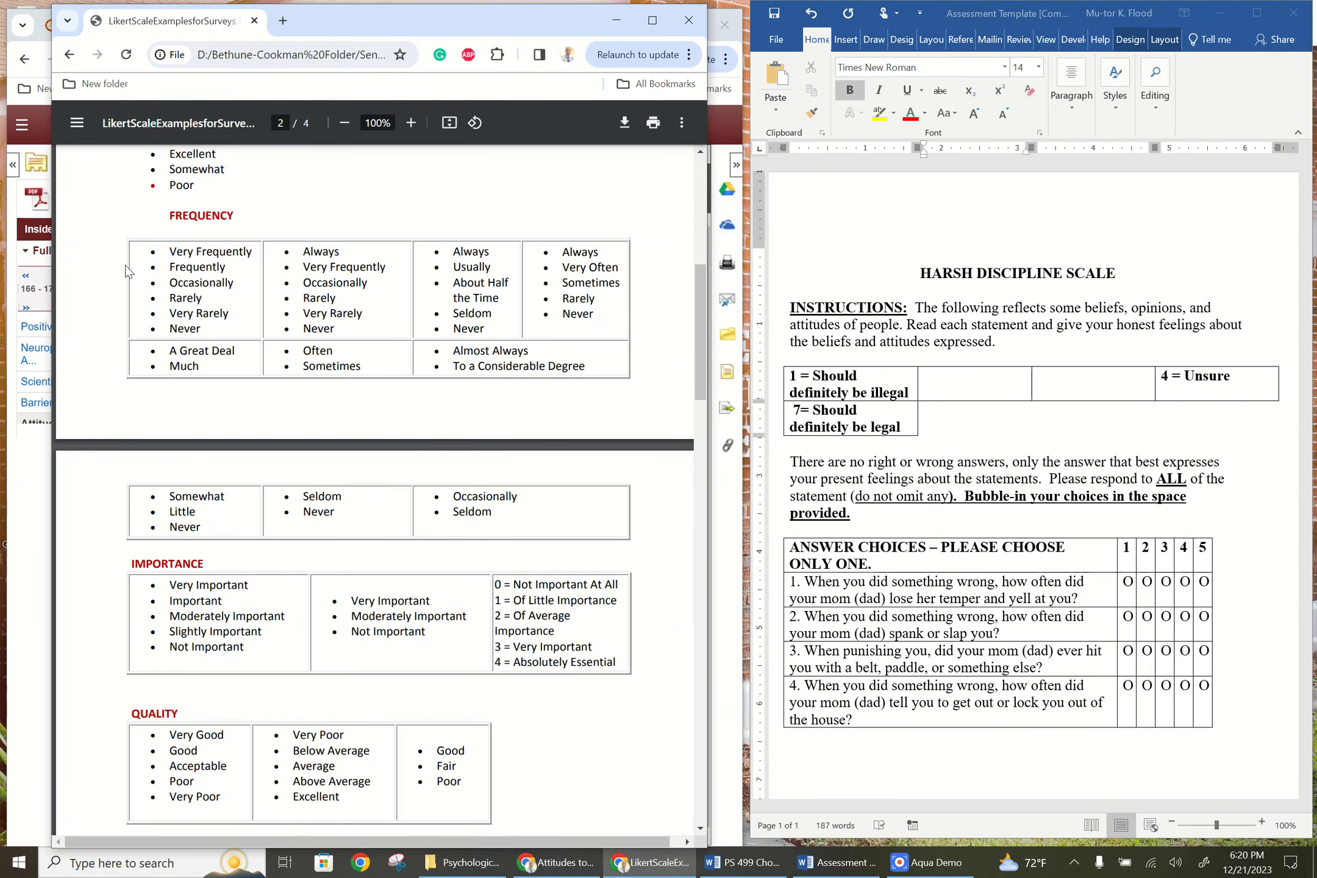
drag(170, 251, 201, 330)
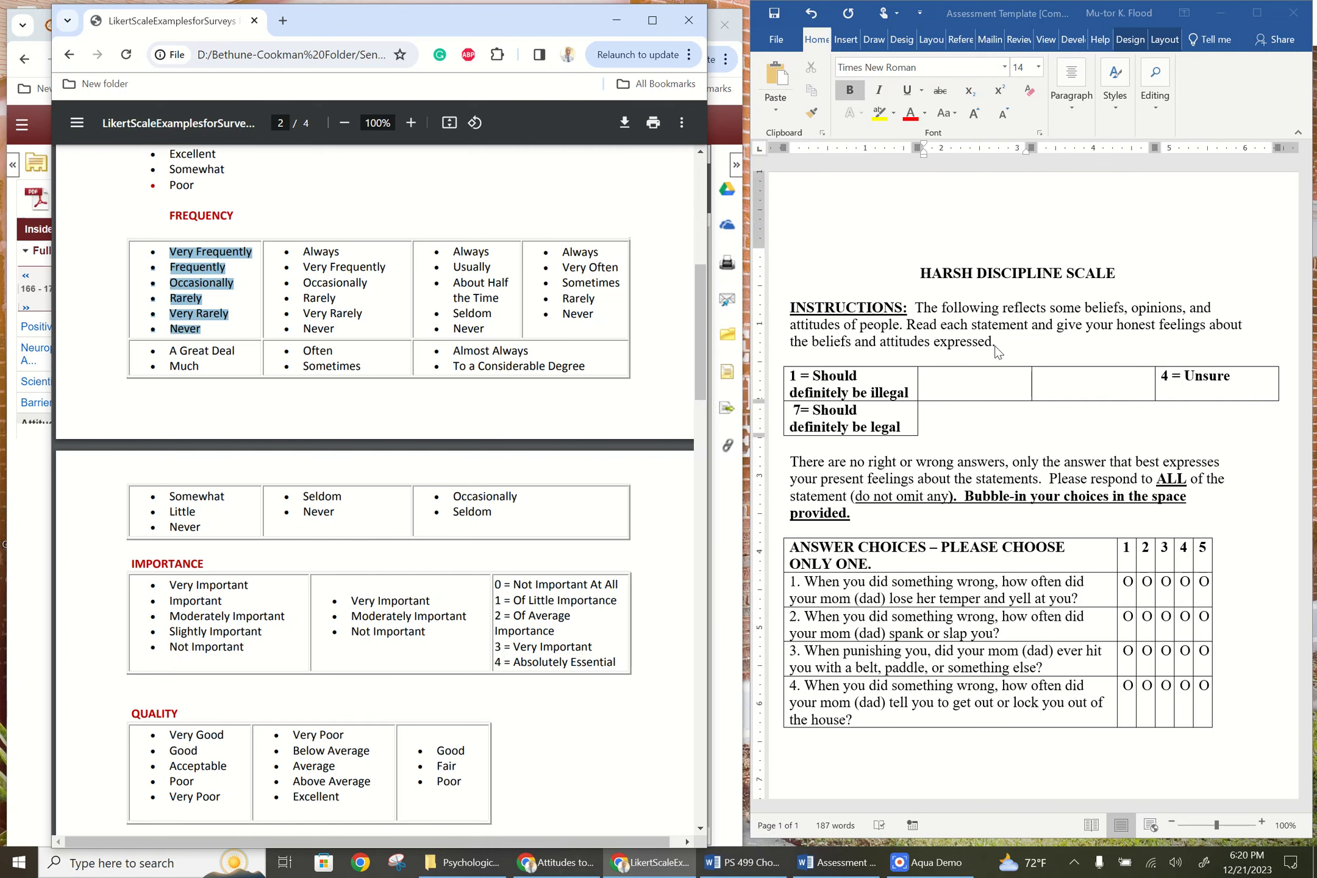
click(261, 406)
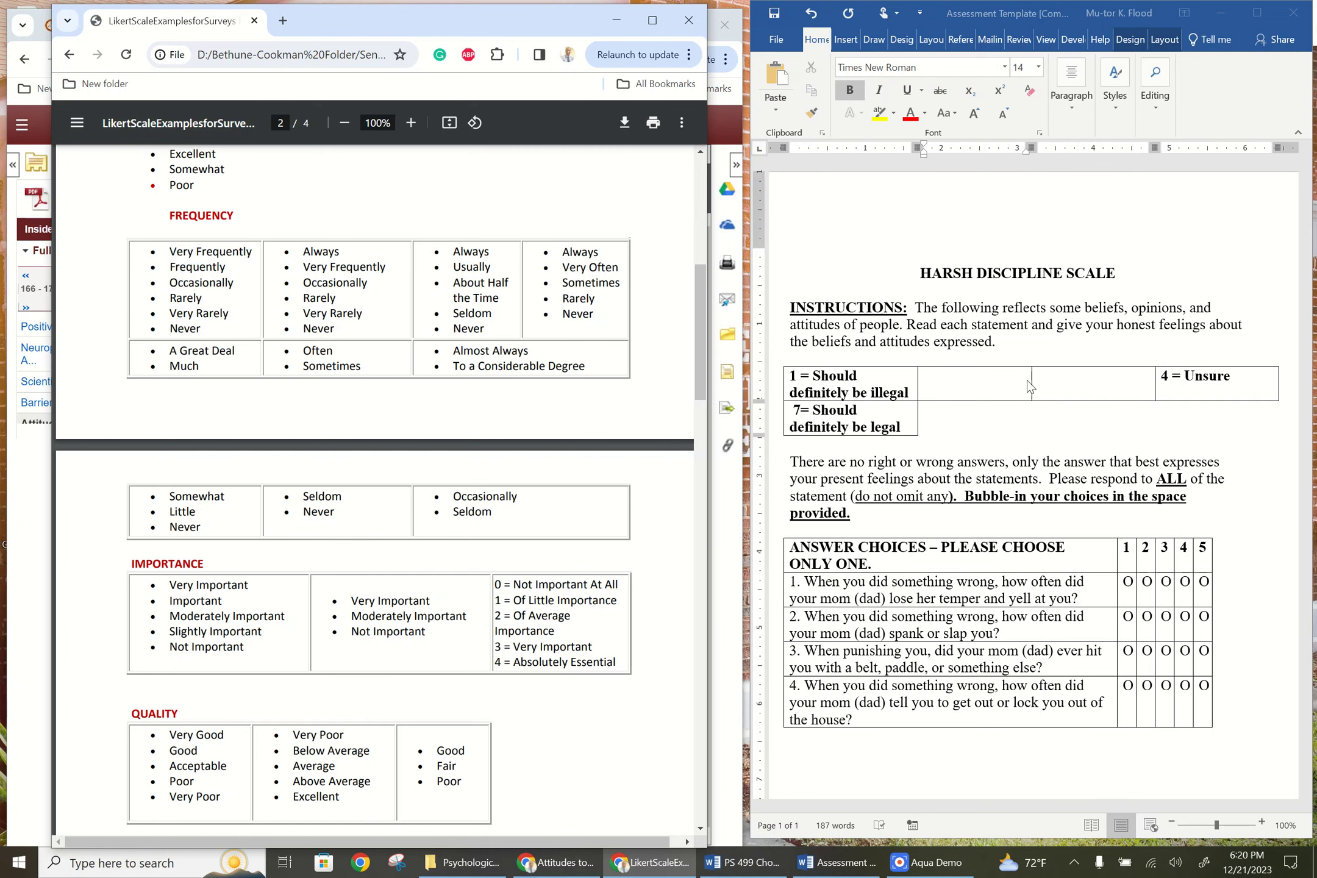
click(1007, 342)
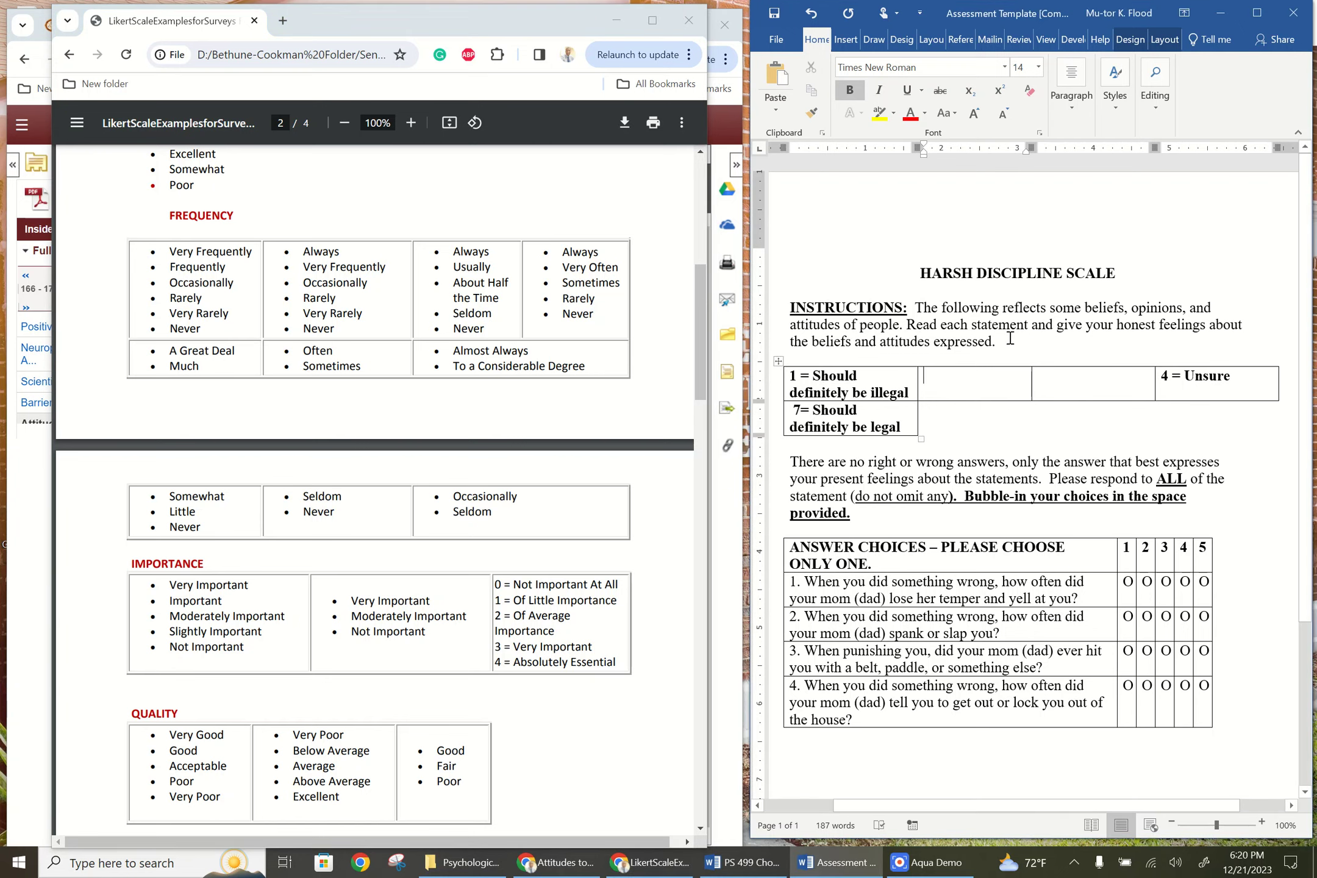